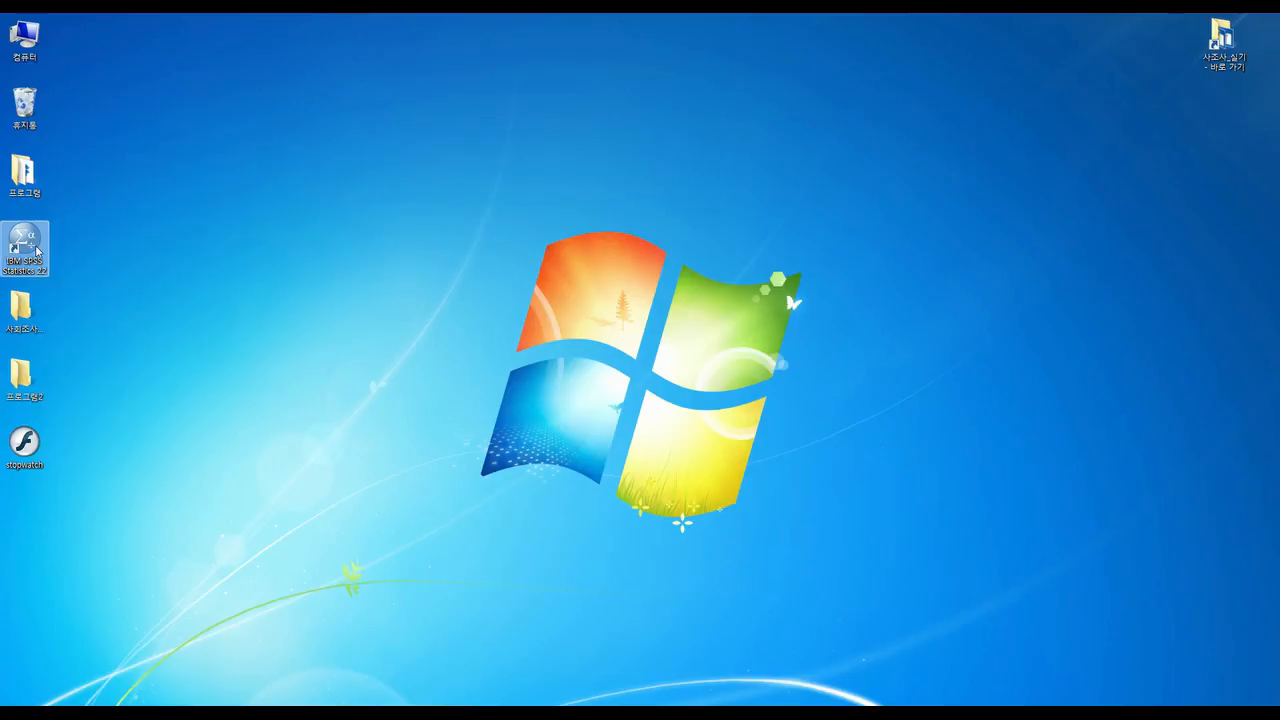
Launch IBM SPSS Statistics 22, dismiss its start dialog and maximize the empty Data Editor window
double_click(37, 251)
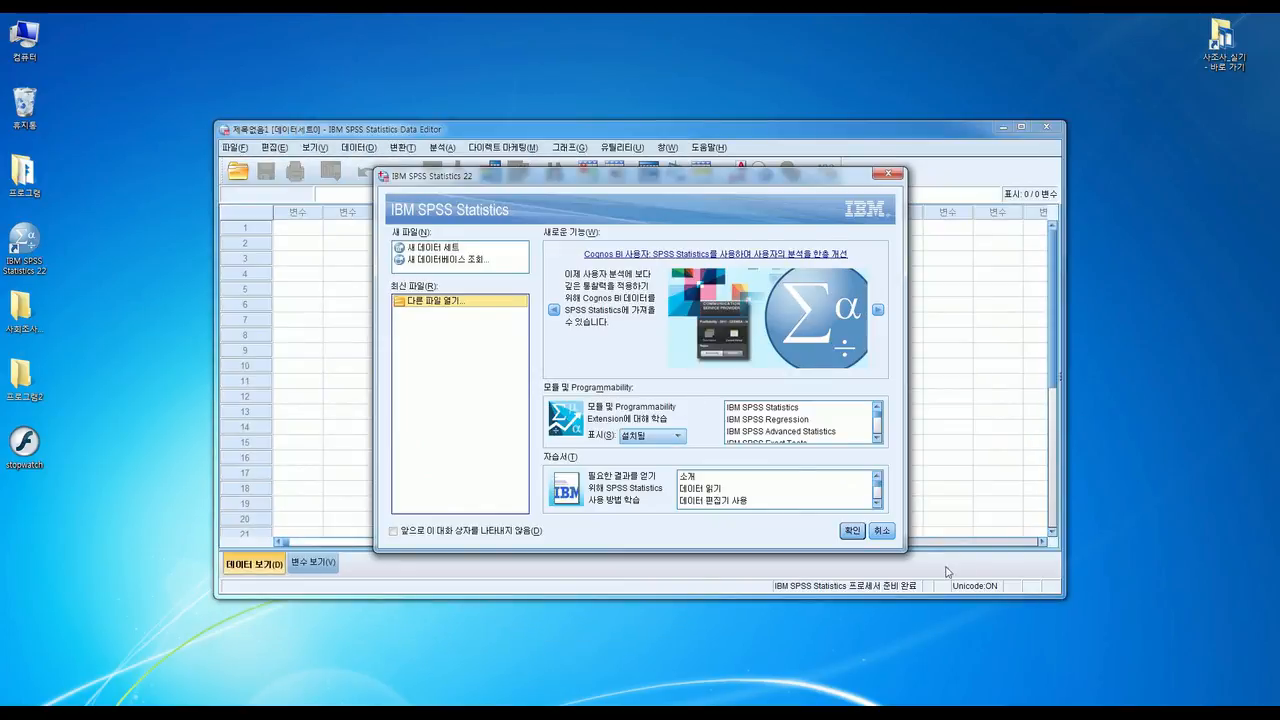
click(880, 533)
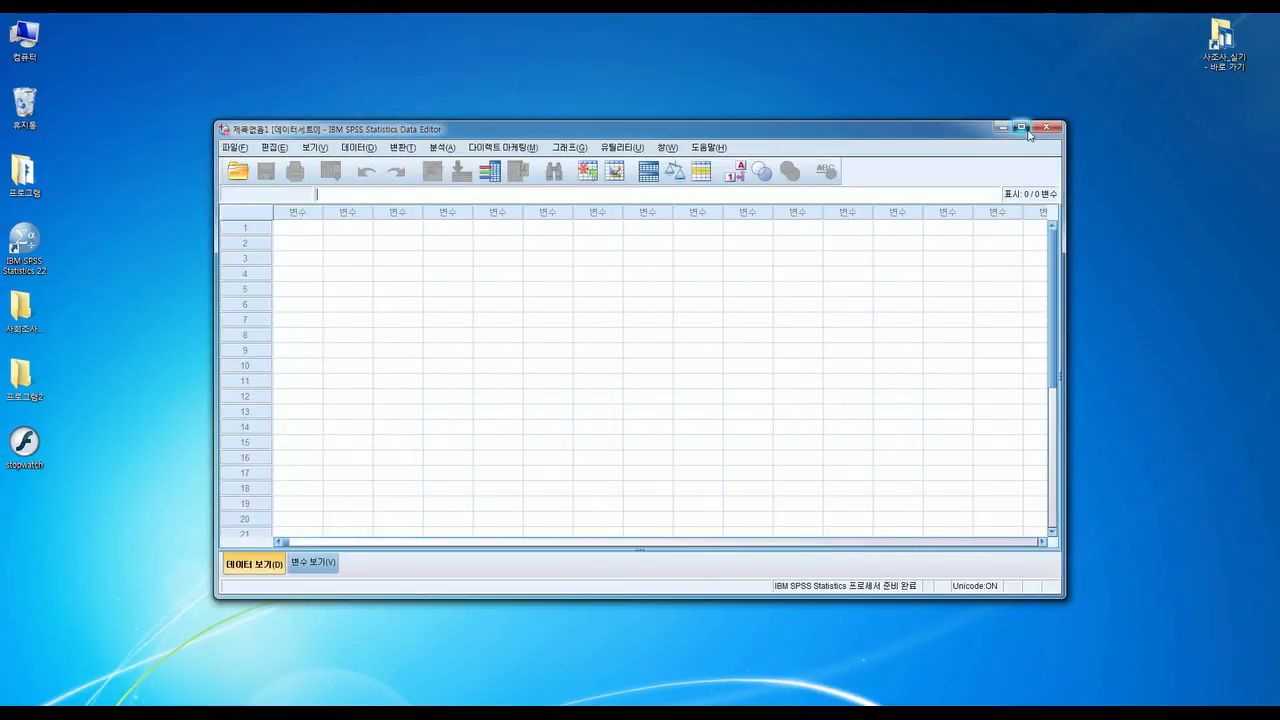
click(1021, 127)
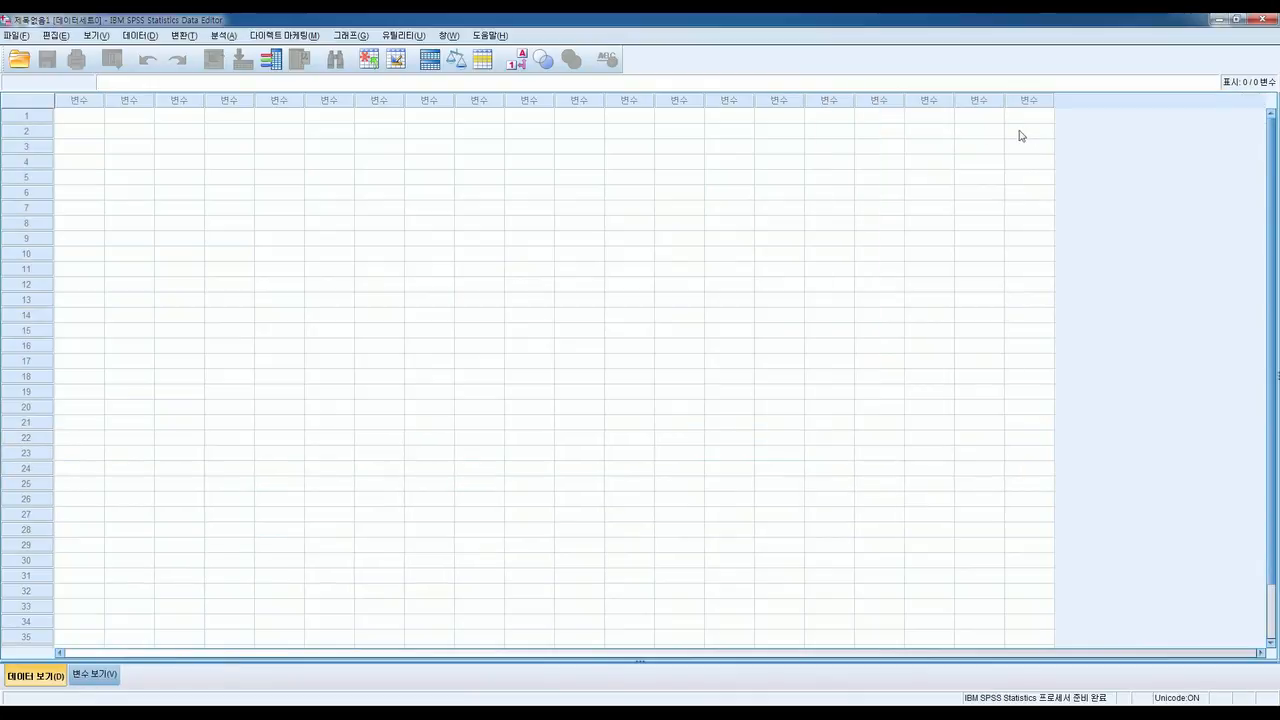
Look over the first ten empty variable columns of the data sheet, selecting each one in turn
click(87, 100)
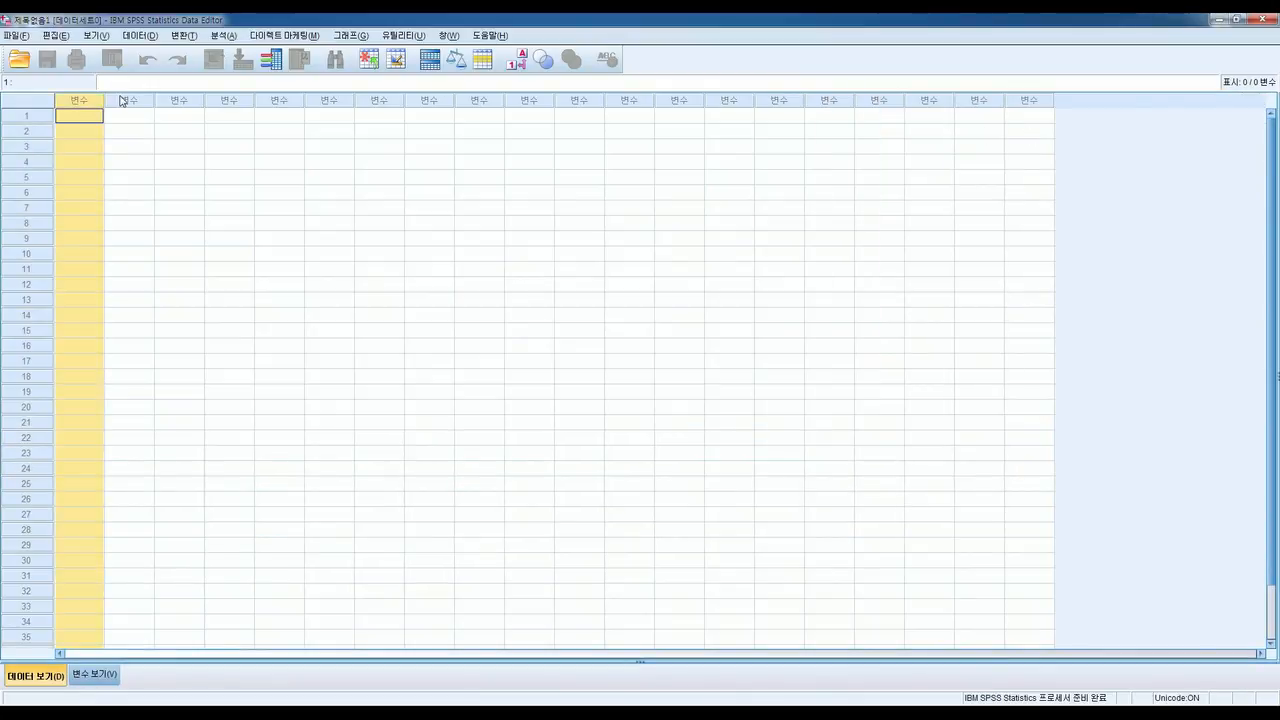
click(121, 100)
click(183, 101)
click(220, 101)
click(280, 101)
click(327, 103)
click(388, 102)
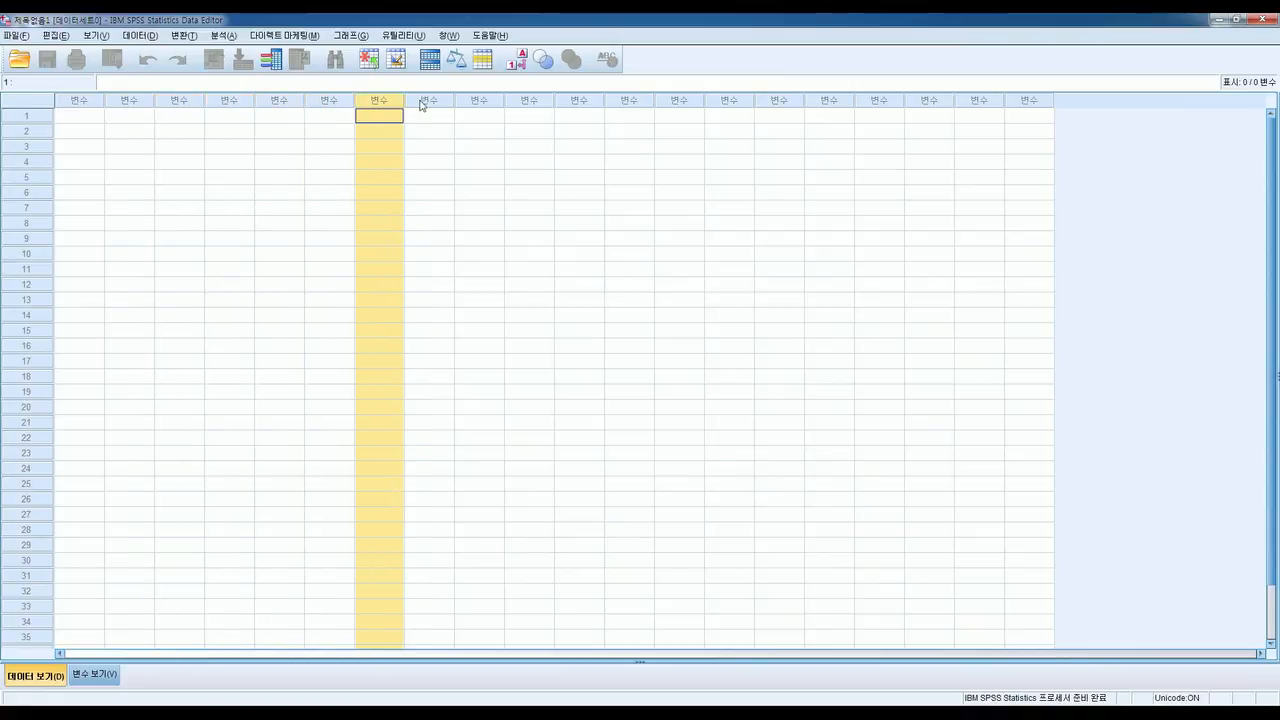
click(424, 102)
click(476, 104)
click(530, 106)
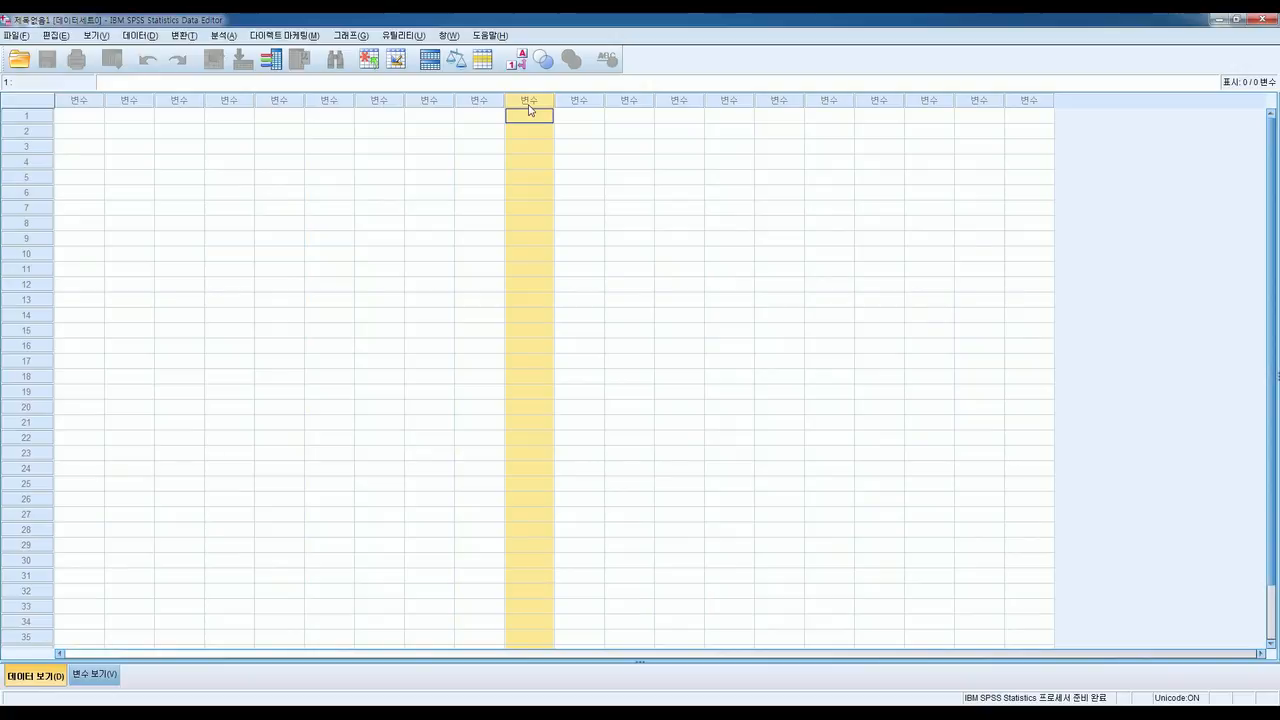
click(27, 563)
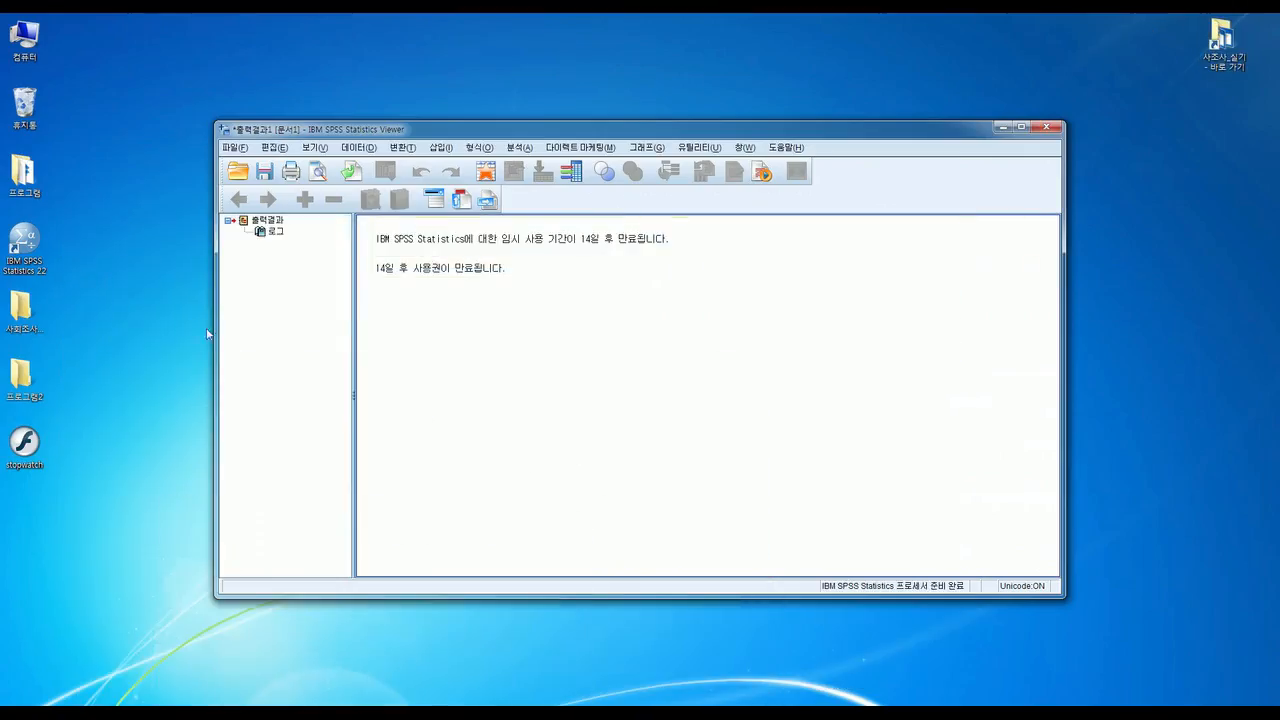
Open the 첫월급 text file from folder 1강 of the desktop folder 사회조사분석사_실기 and move its window toward the screen center
double_click(20, 308)
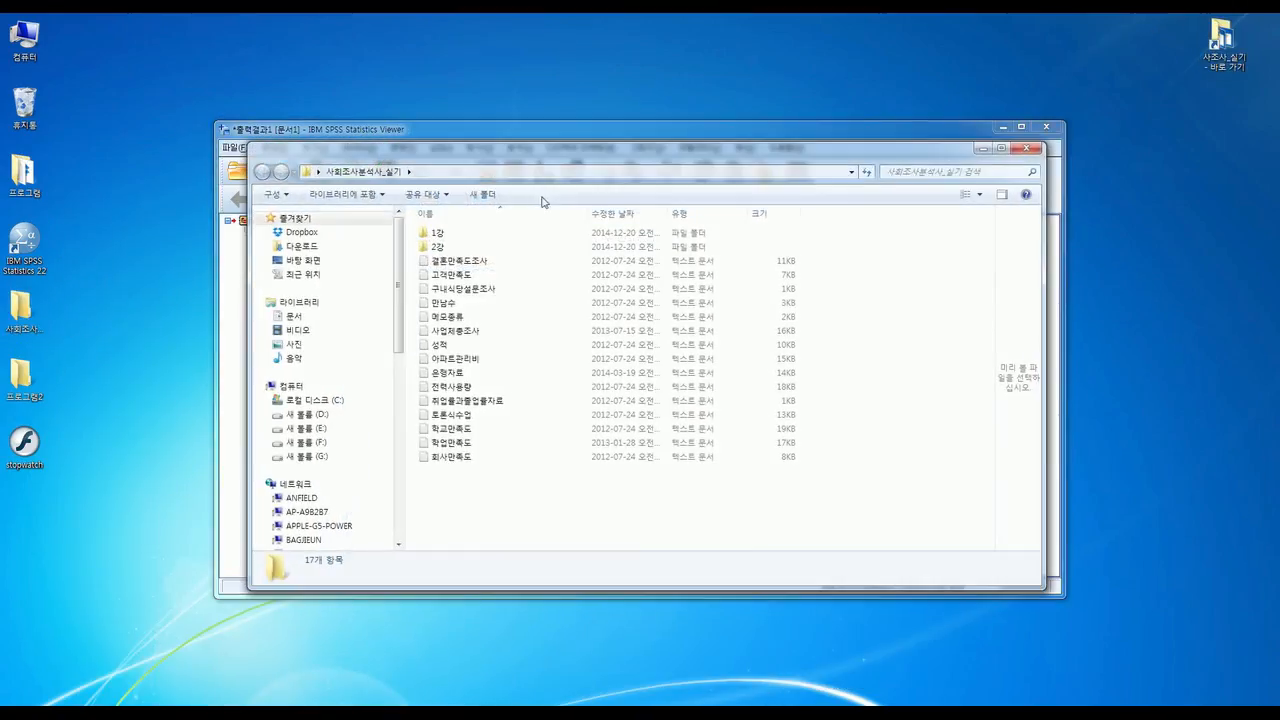
double_click(463, 231)
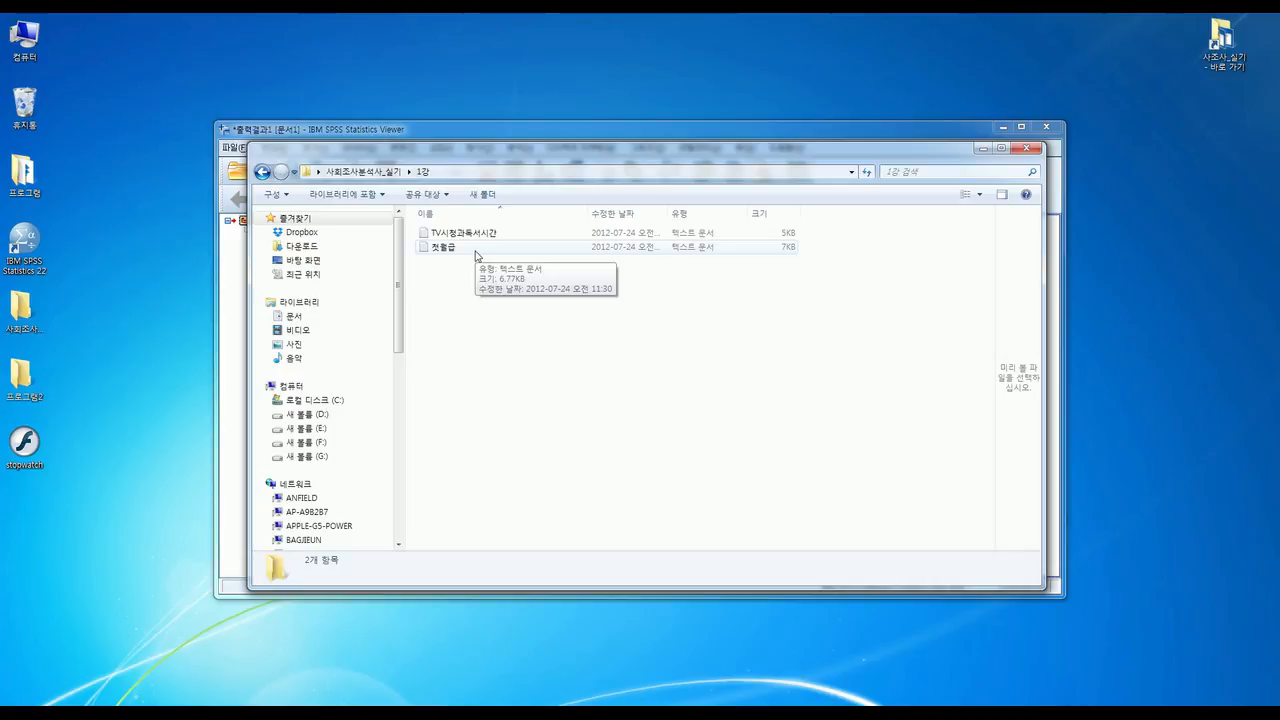
double_click(476, 250)
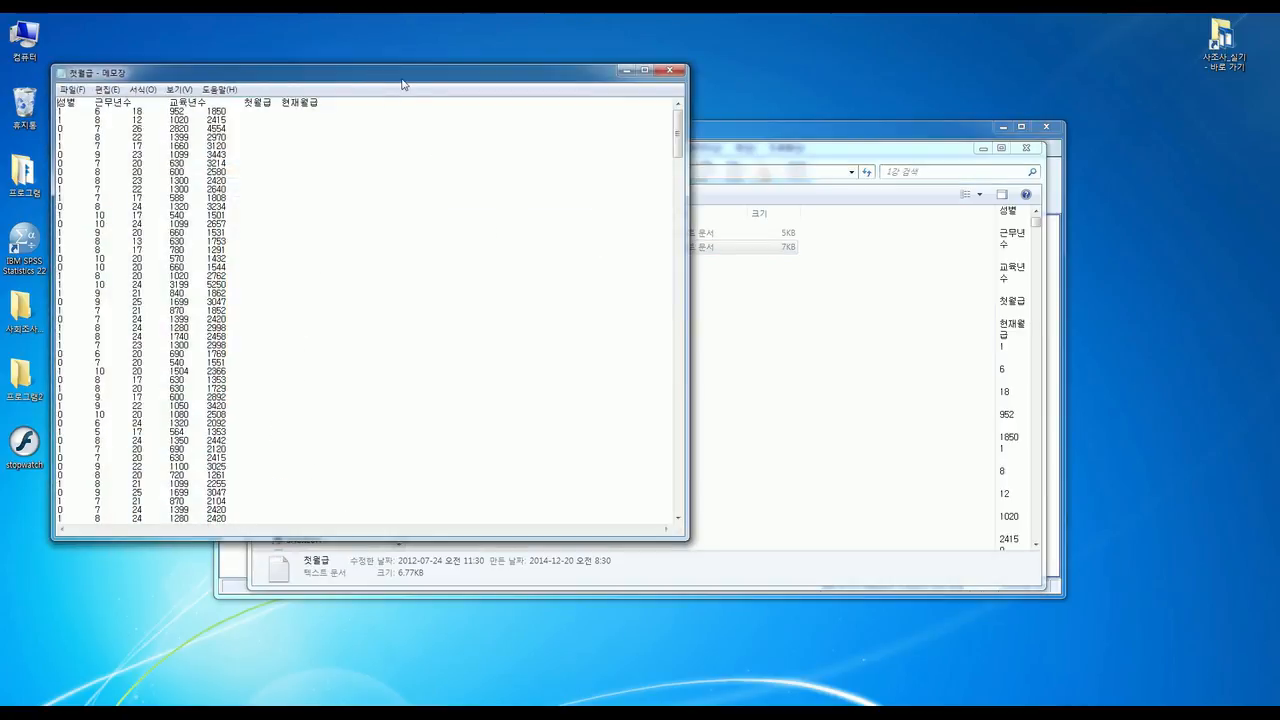
drag(403, 80, 649, 110)
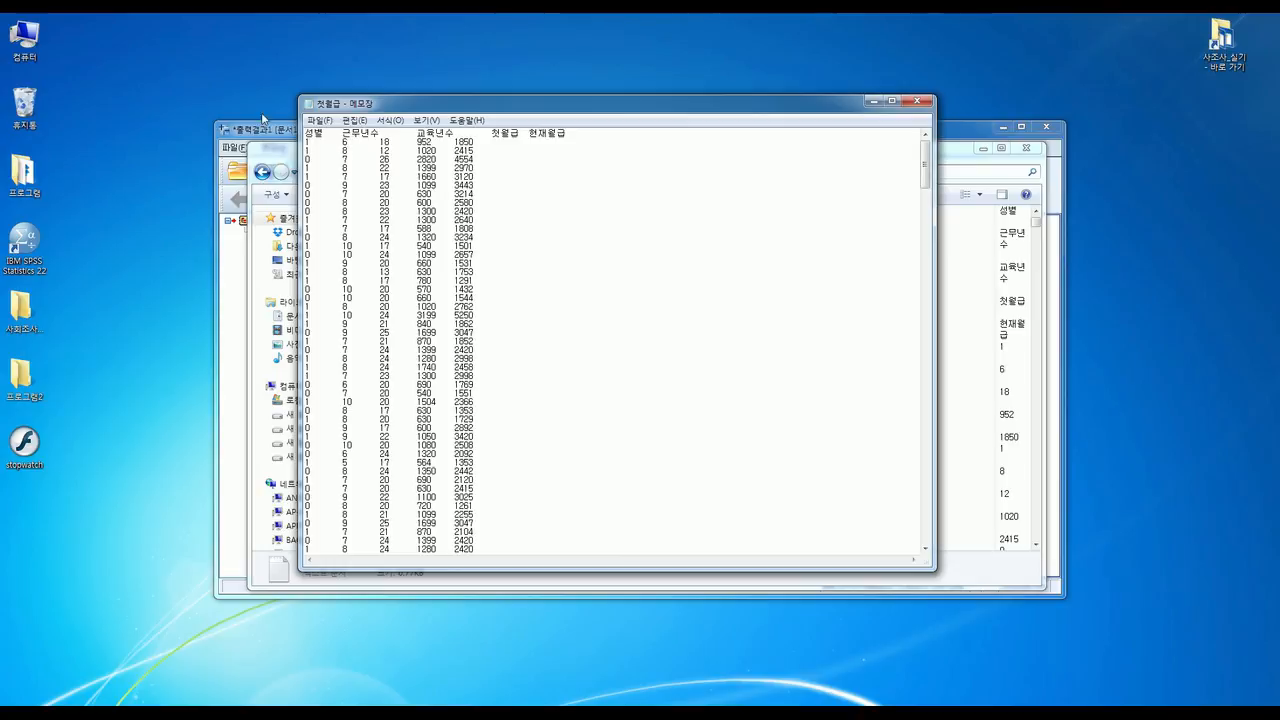
Examine the variable names and data rows in the 첫월급 text file, and close the file and its folder window
drag(316, 137, 531, 394)
click(531, 396)
drag(531, 396, 305, 131)
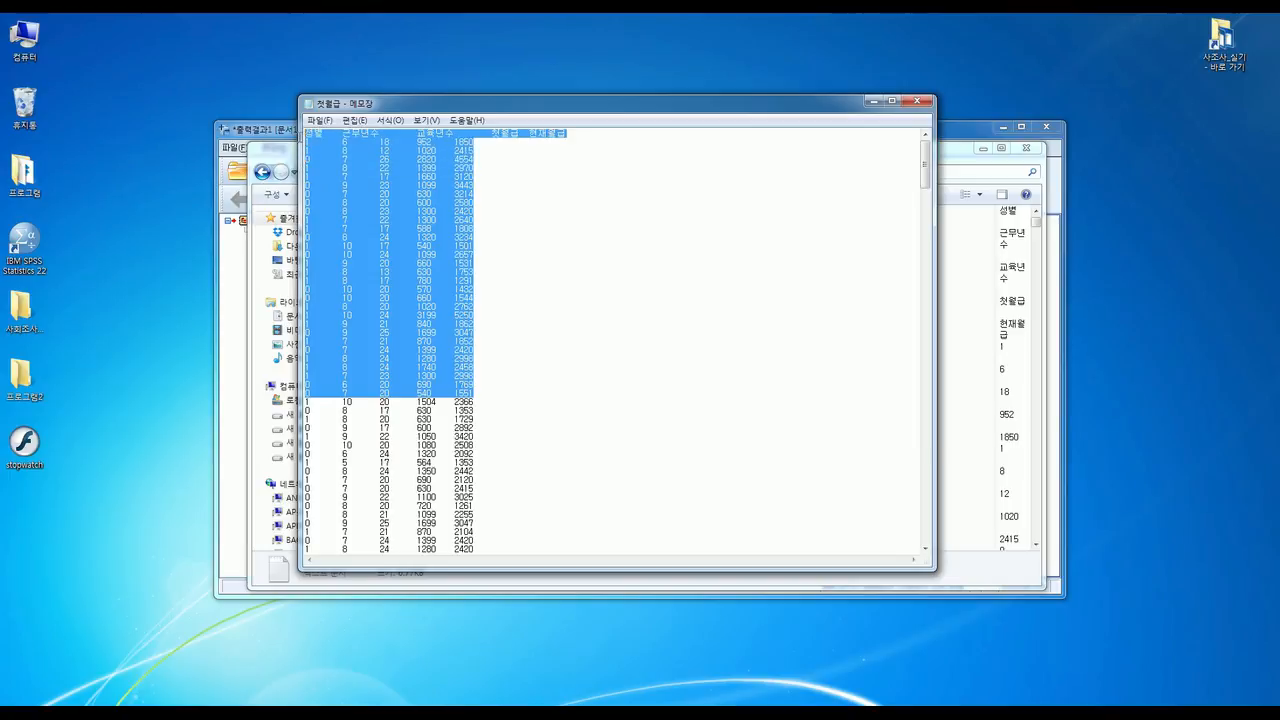
click(532, 273)
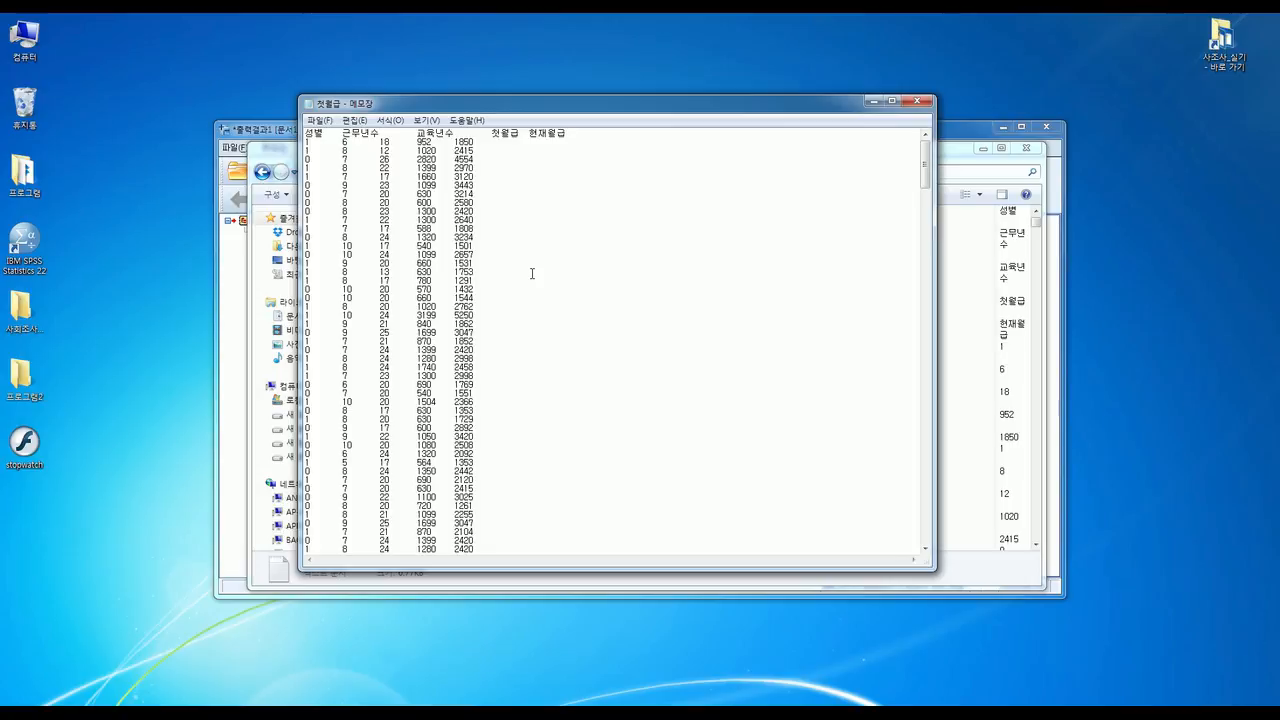
drag(532, 273, 306, 133)
click(563, 254)
click(917, 101)
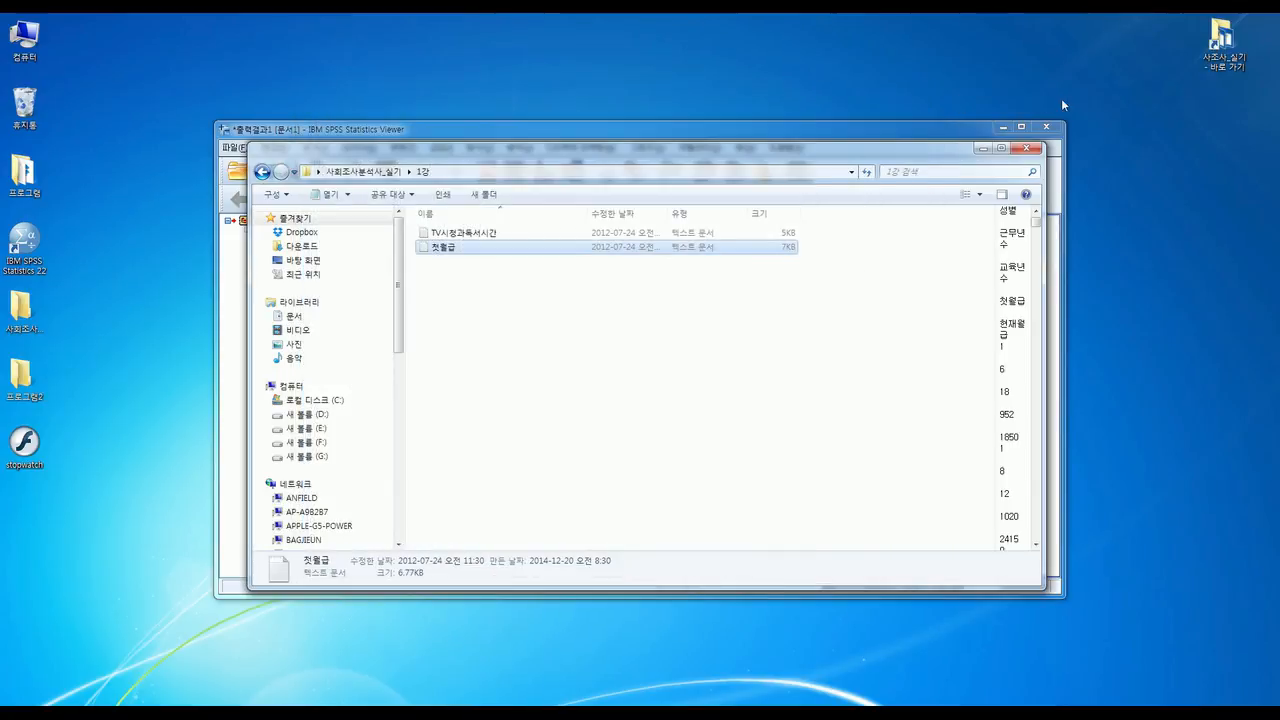
click(1030, 149)
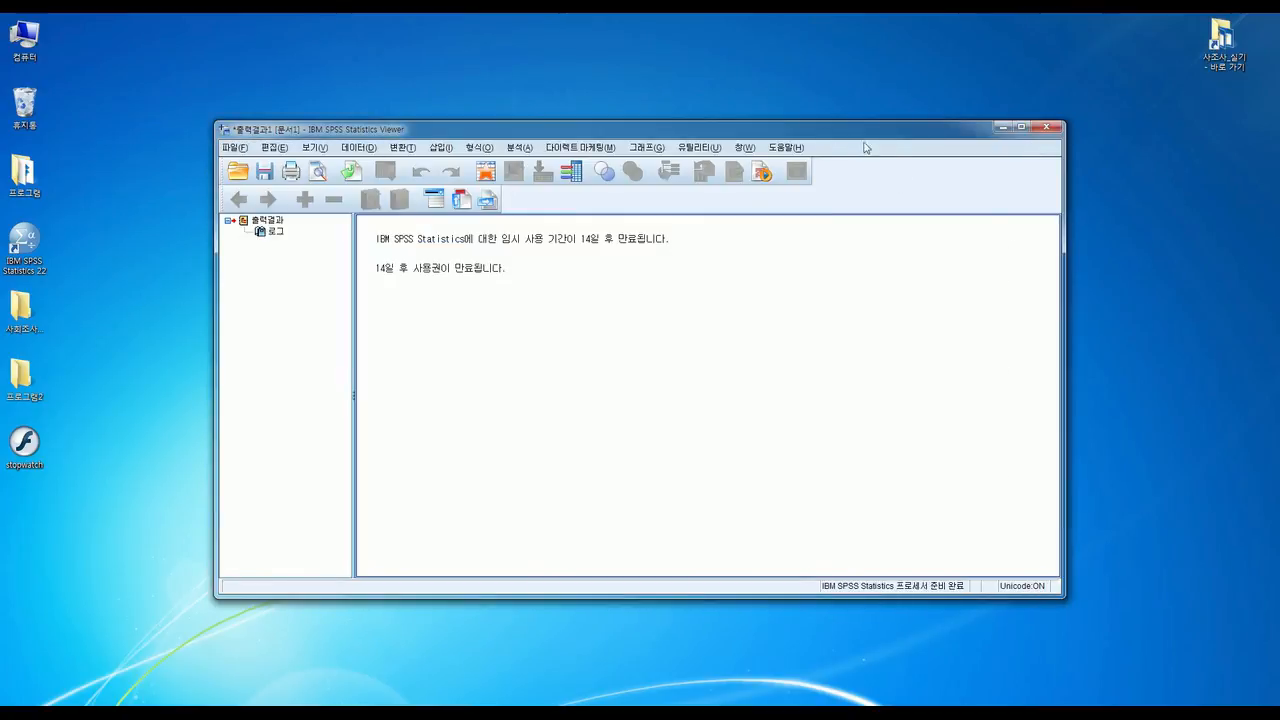
Maximize the output viewer, start reading text data and browse from Documents up to the Desktop
click(1019, 127)
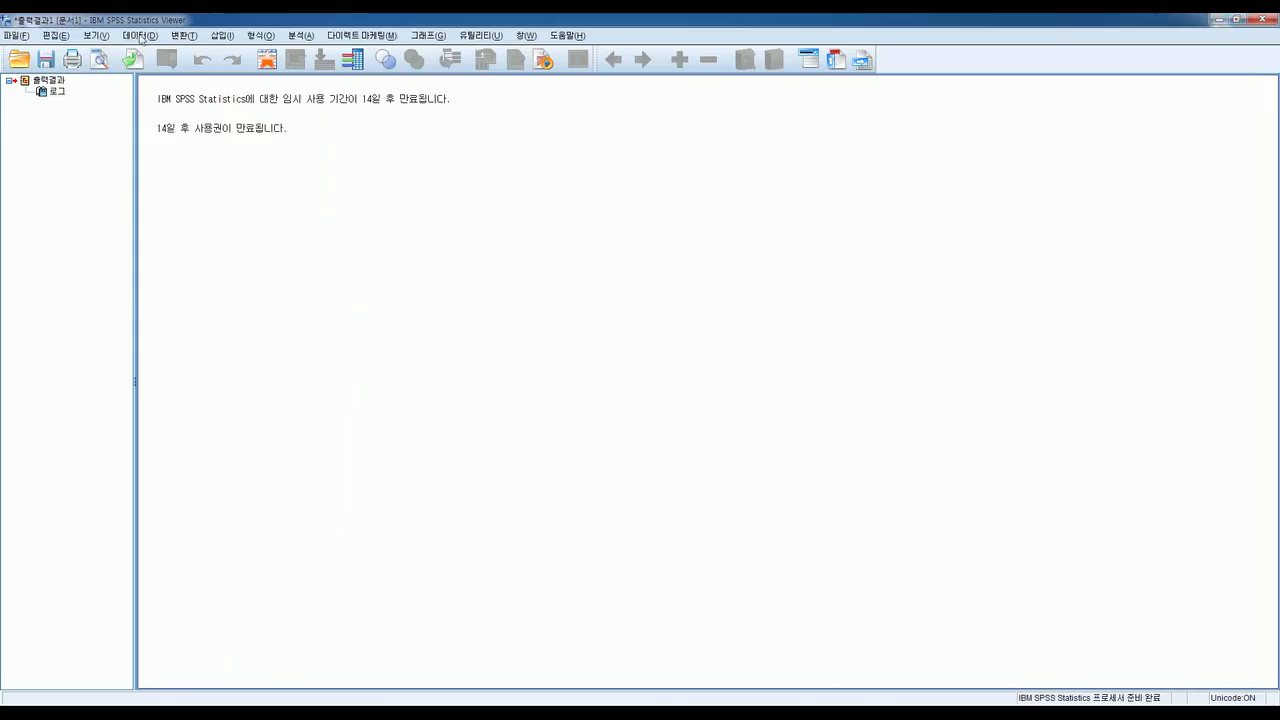
click(15, 36)
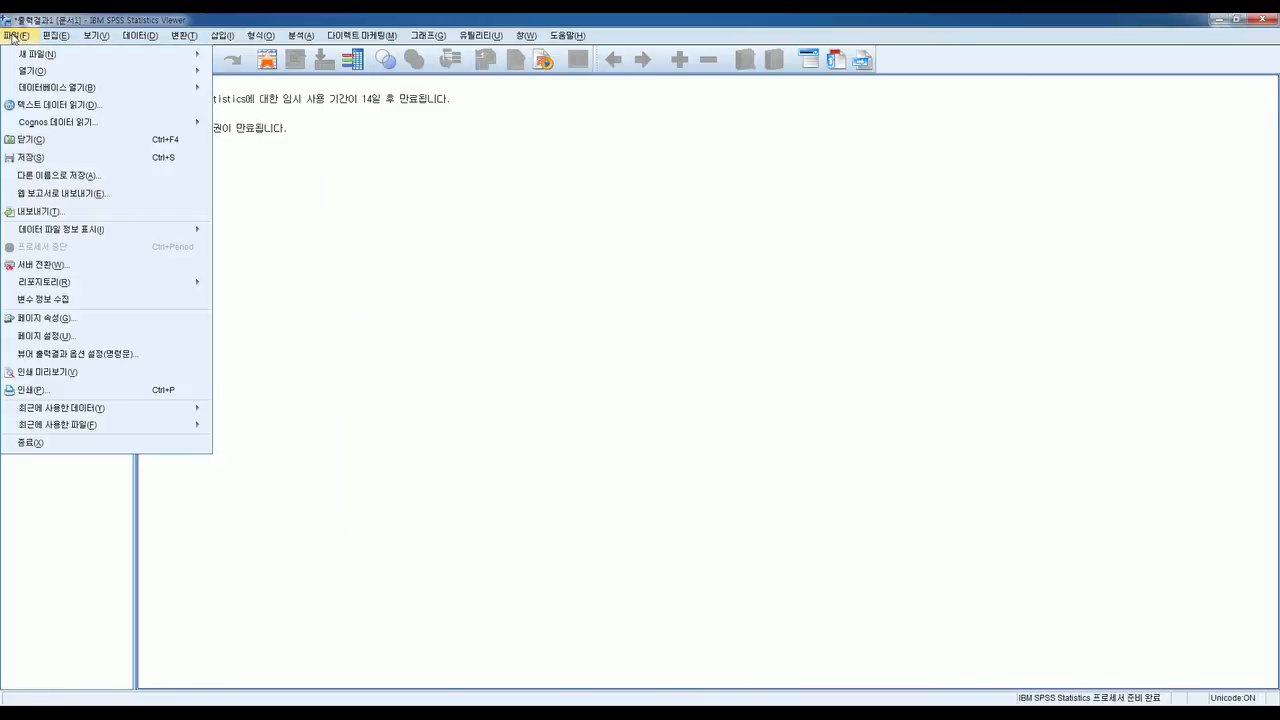
click(37, 108)
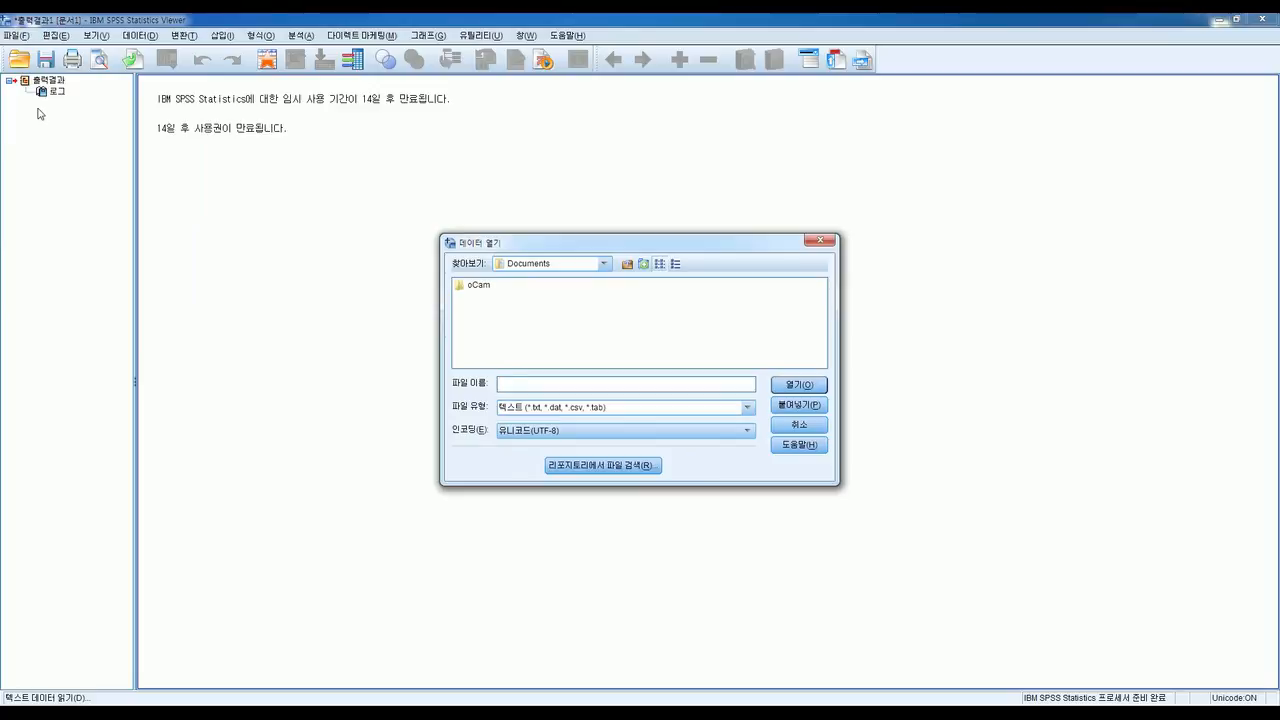
click(627, 264)
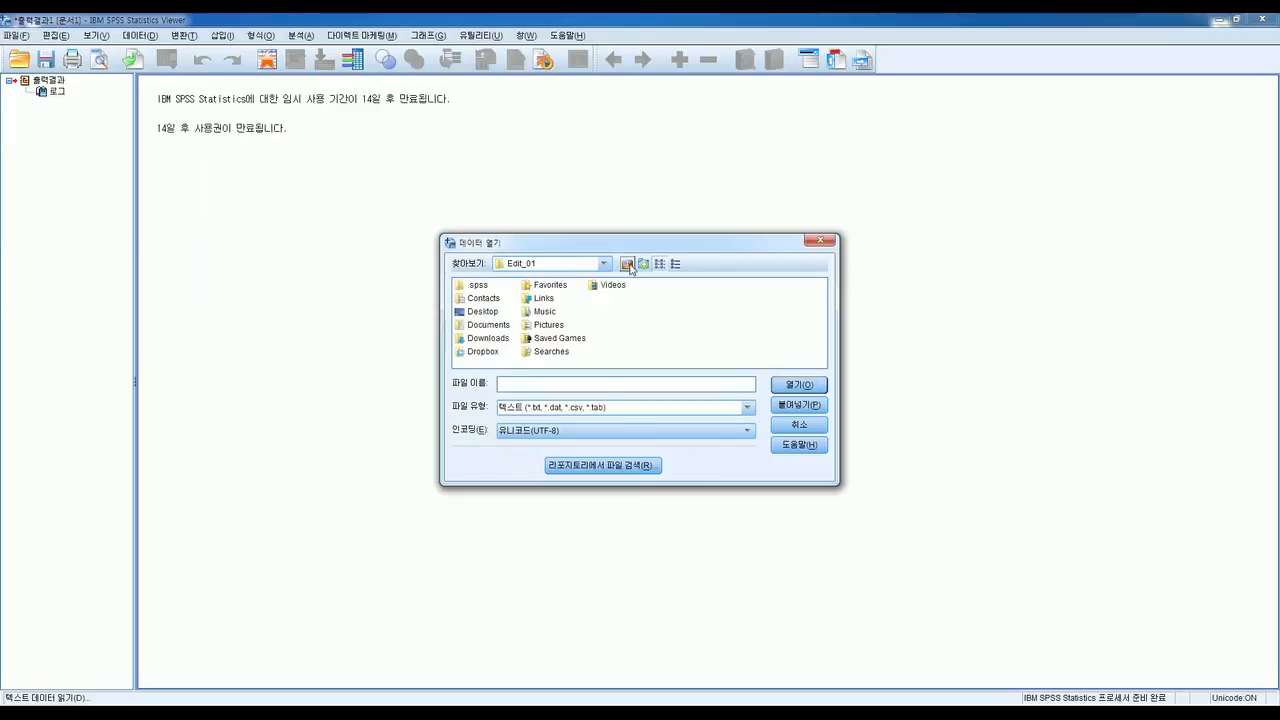
click(627, 264)
click(627, 264)
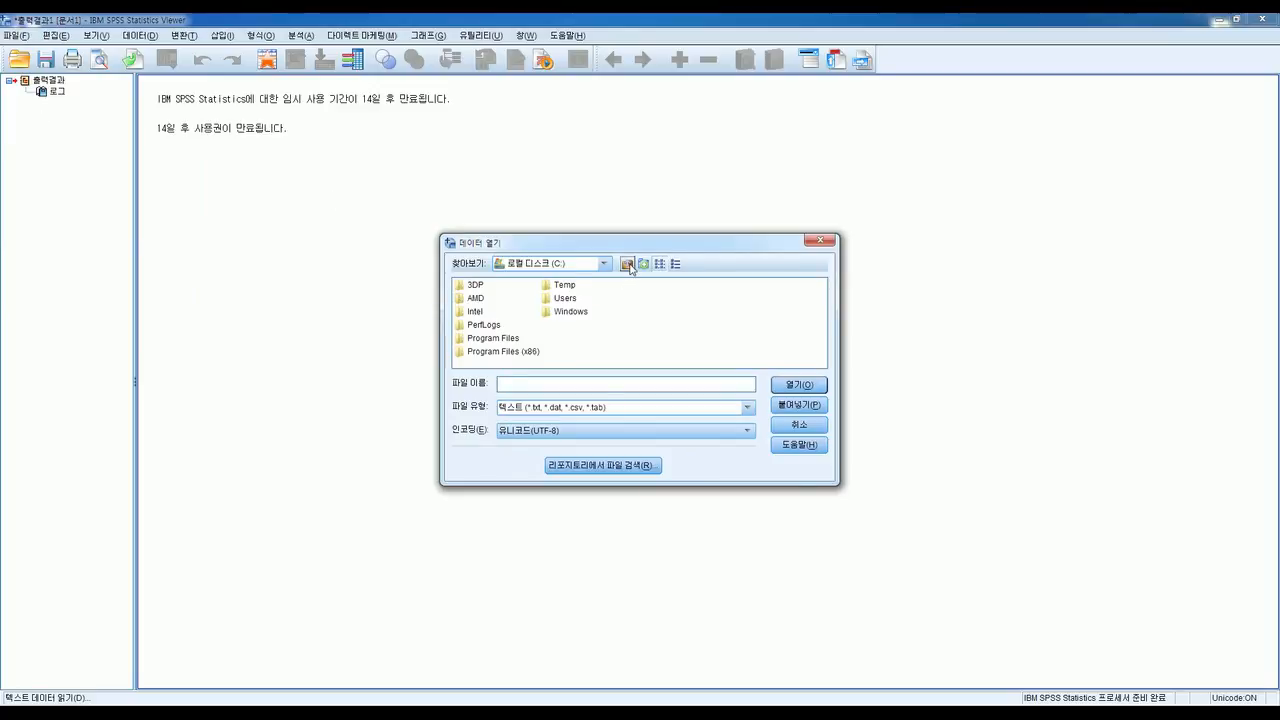
click(627, 264)
click(627, 264)
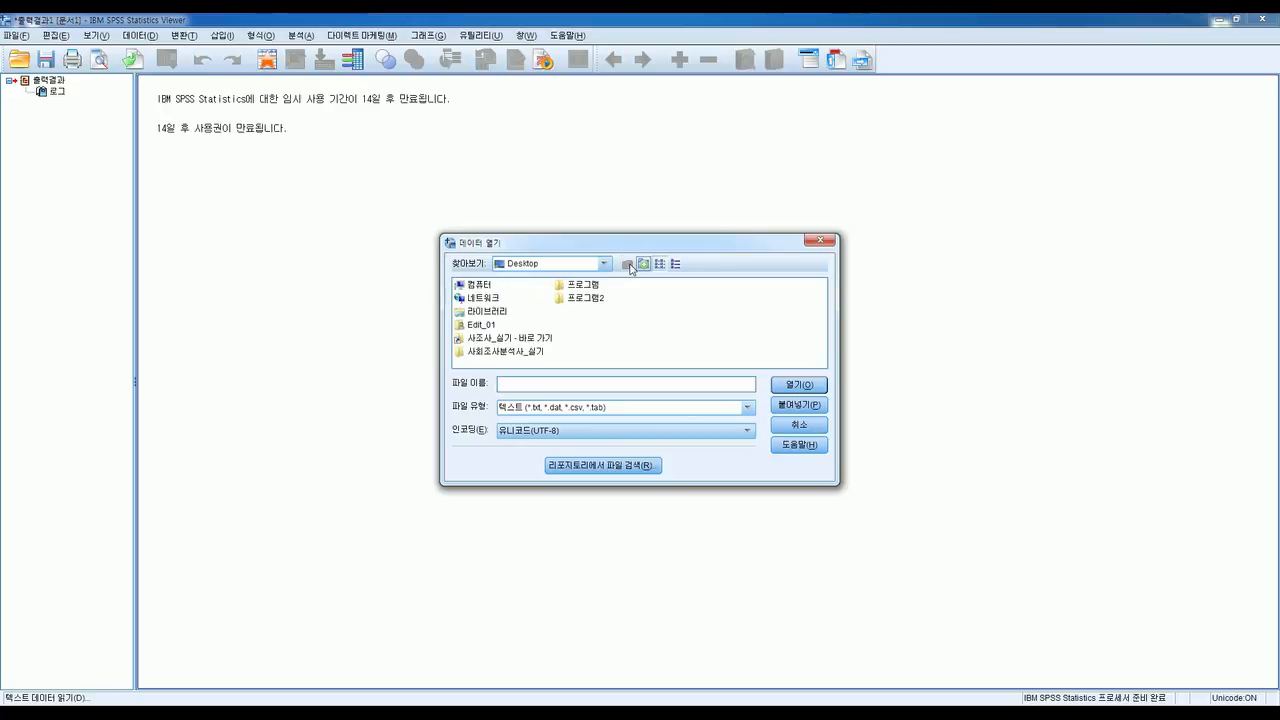
Open 첫월급.txt for import from folder 1강 inside 사회조사분석사_실기
click(512, 357)
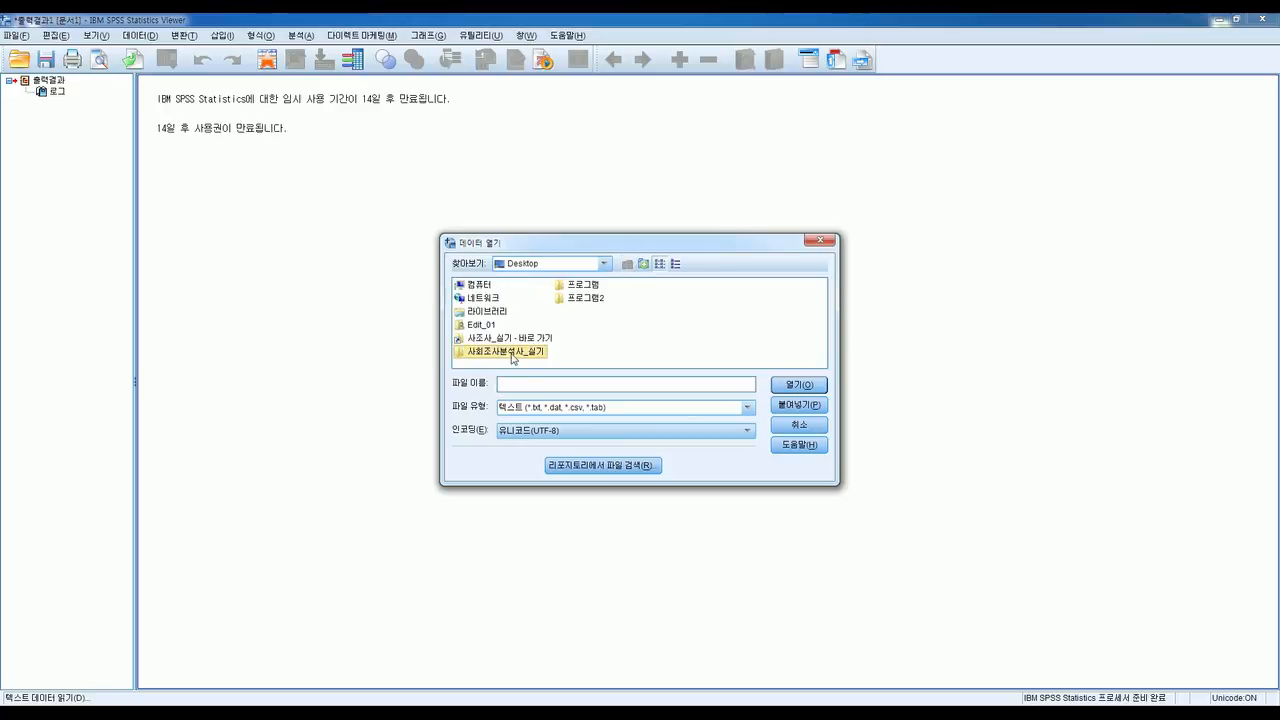
click(512, 357)
double_click(462, 352)
double_click(474, 285)
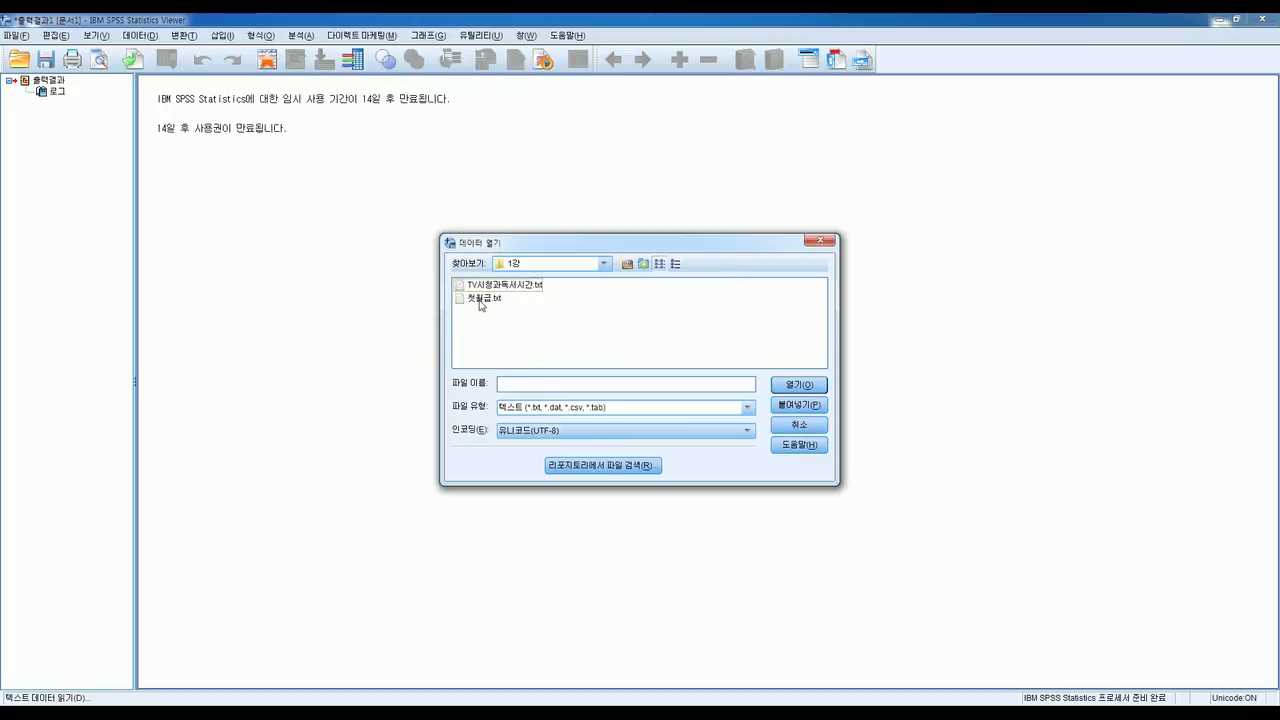
double_click(481, 299)
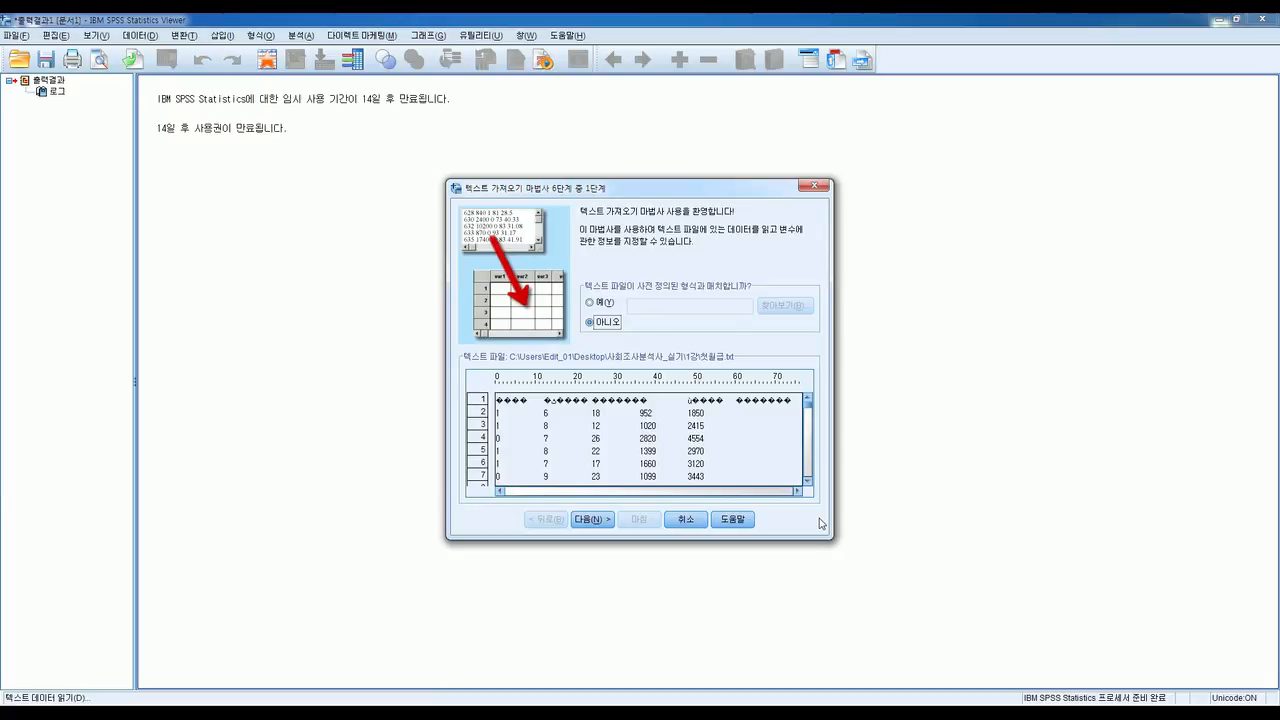
Cancel the text import wizard and close the output viewer without saving its contents
click(683, 521)
click(1264, 20)
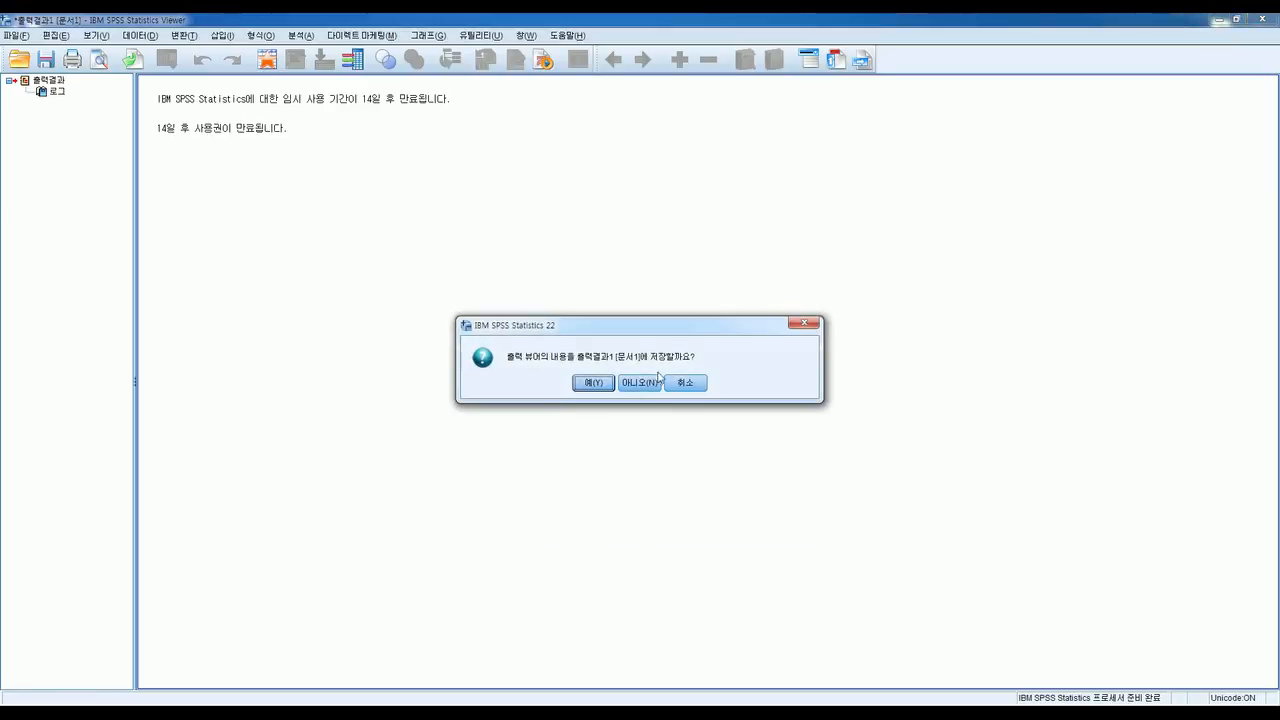
click(640, 383)
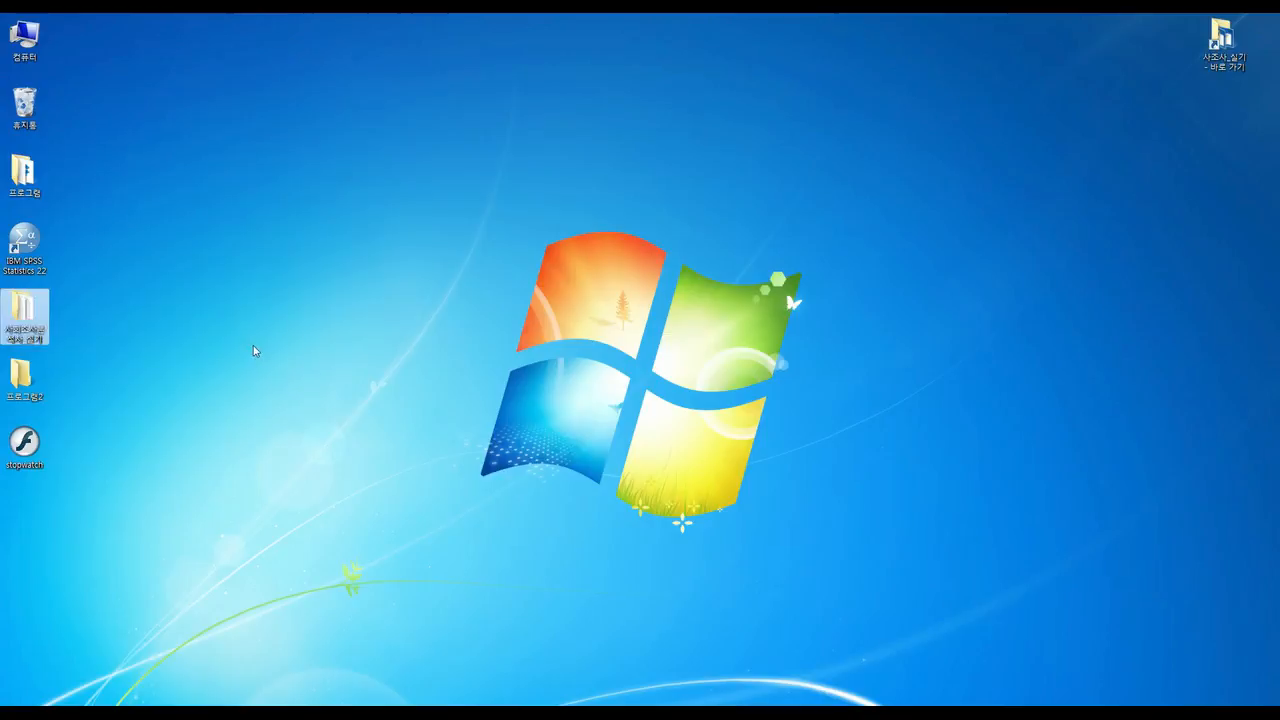
Start IBM SPSS Statistics 22 again and choose to open another file from its start dialog
click(32, 240)
double_click(32, 240)
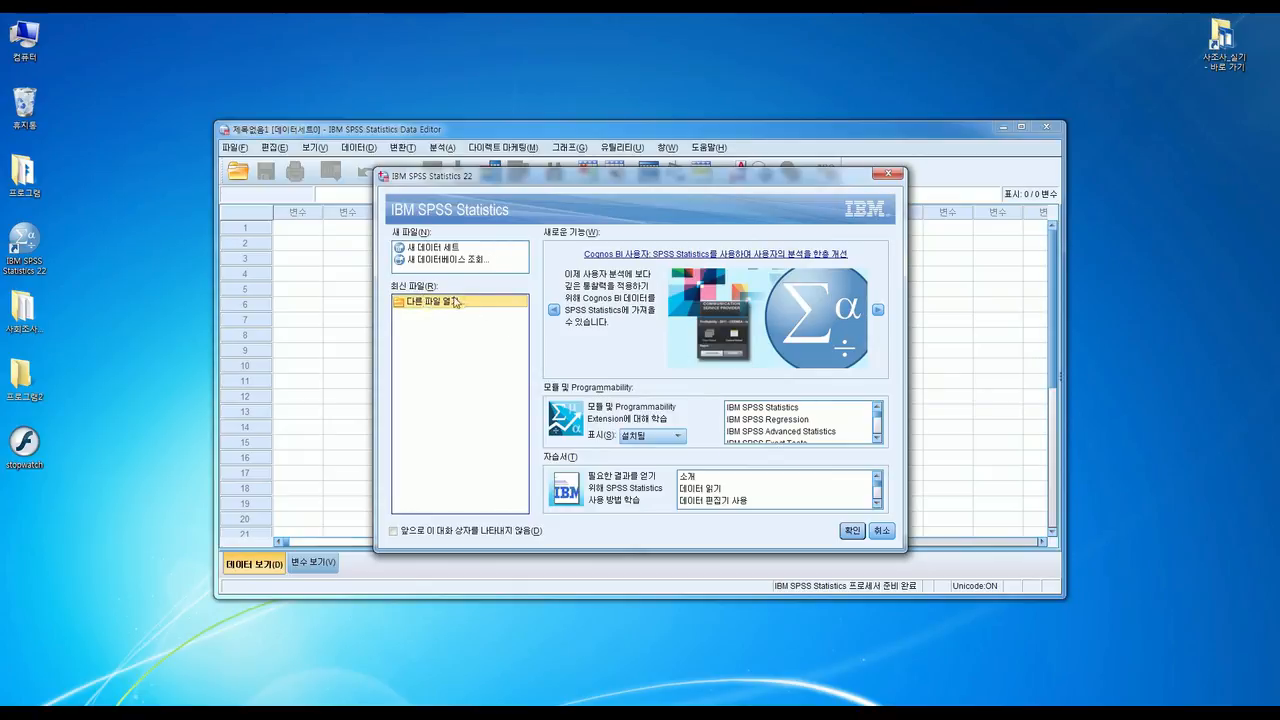
click(851, 531)
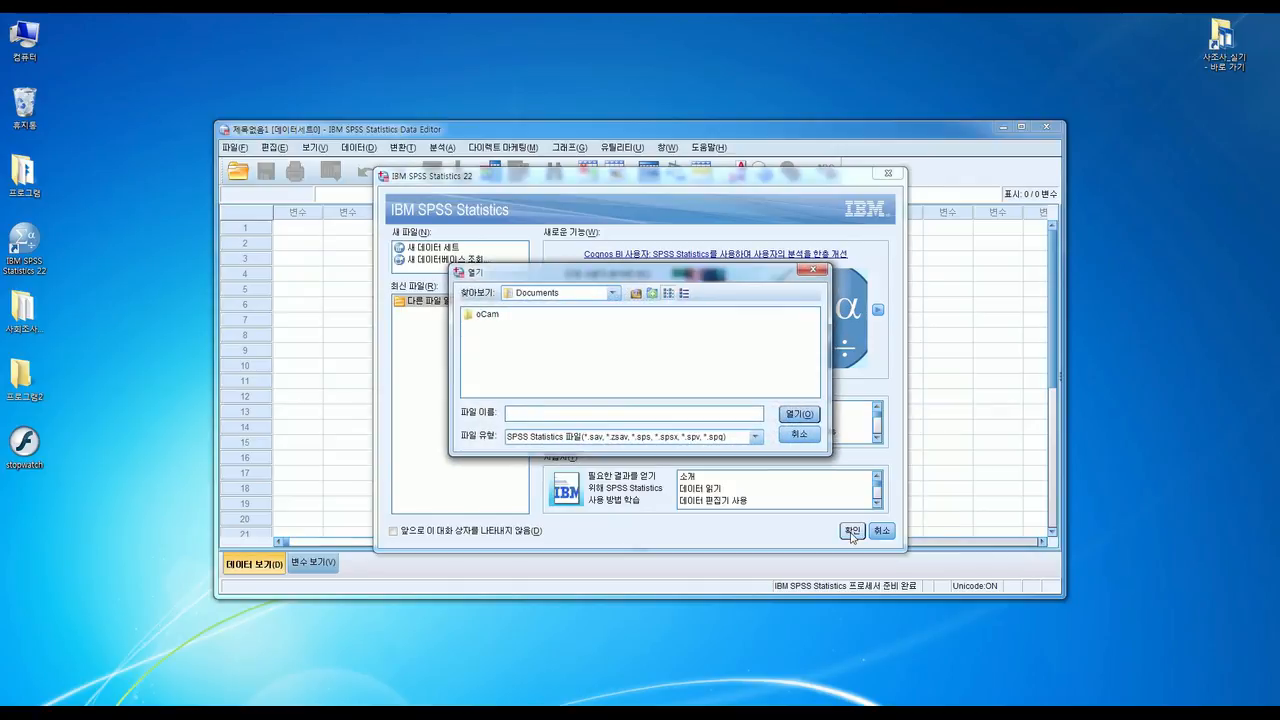
Browse from Documents up to the Desktop and into folder 1강 of 사회조사분석사_실기
click(636, 294)
click(636, 294)
click(636, 294)
click(636, 294)
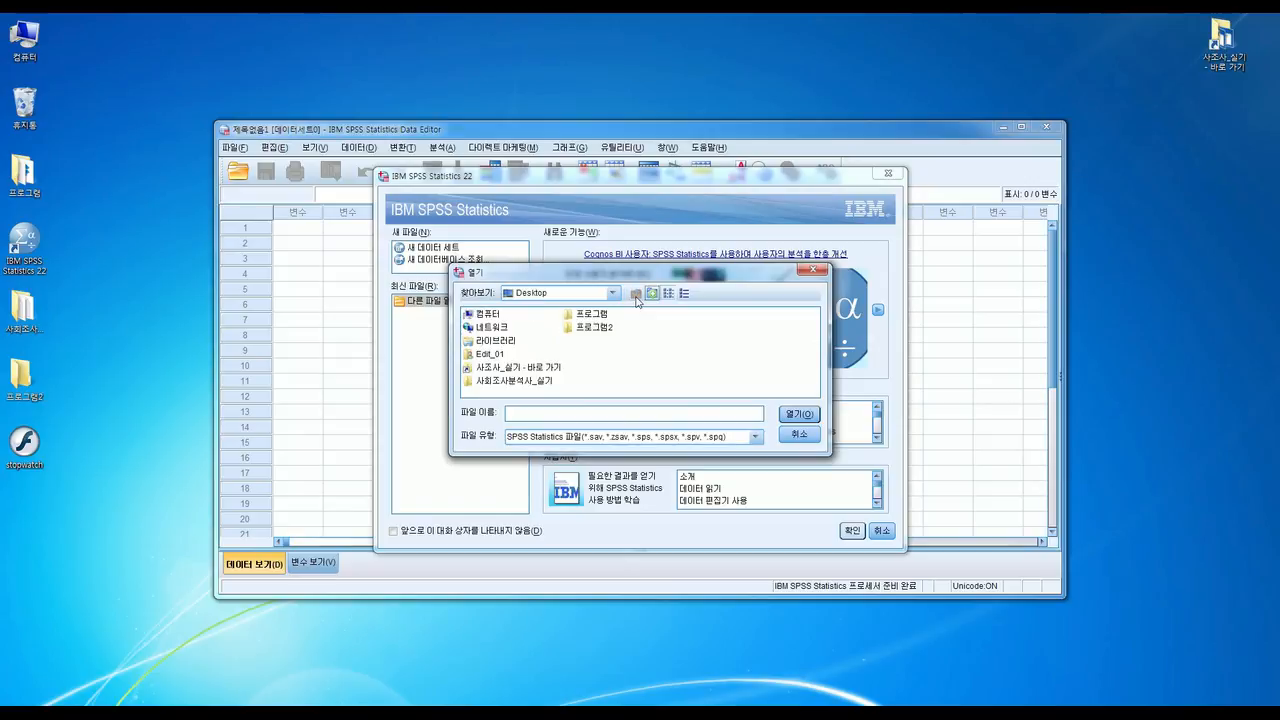
double_click(513, 381)
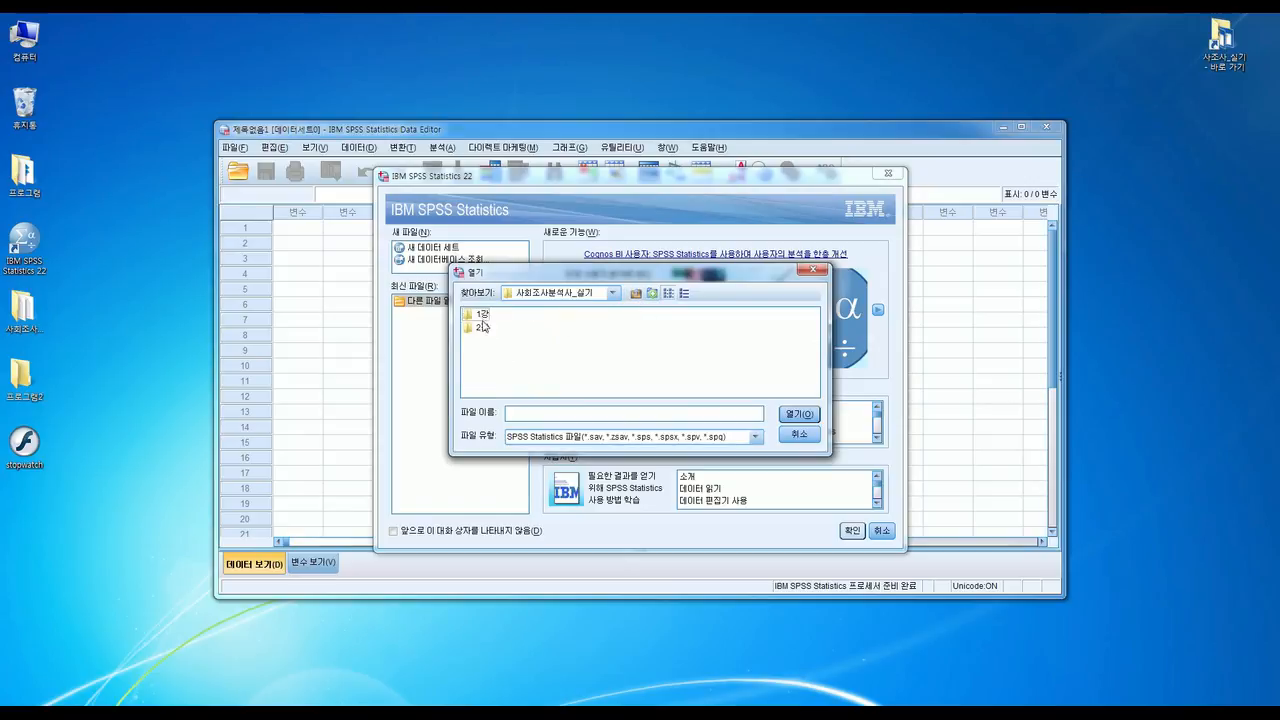
double_click(481, 315)
Limit the file list in folder 1강 to text data files (*.txt, *.dat, *.csv, *.tab)
click(756, 437)
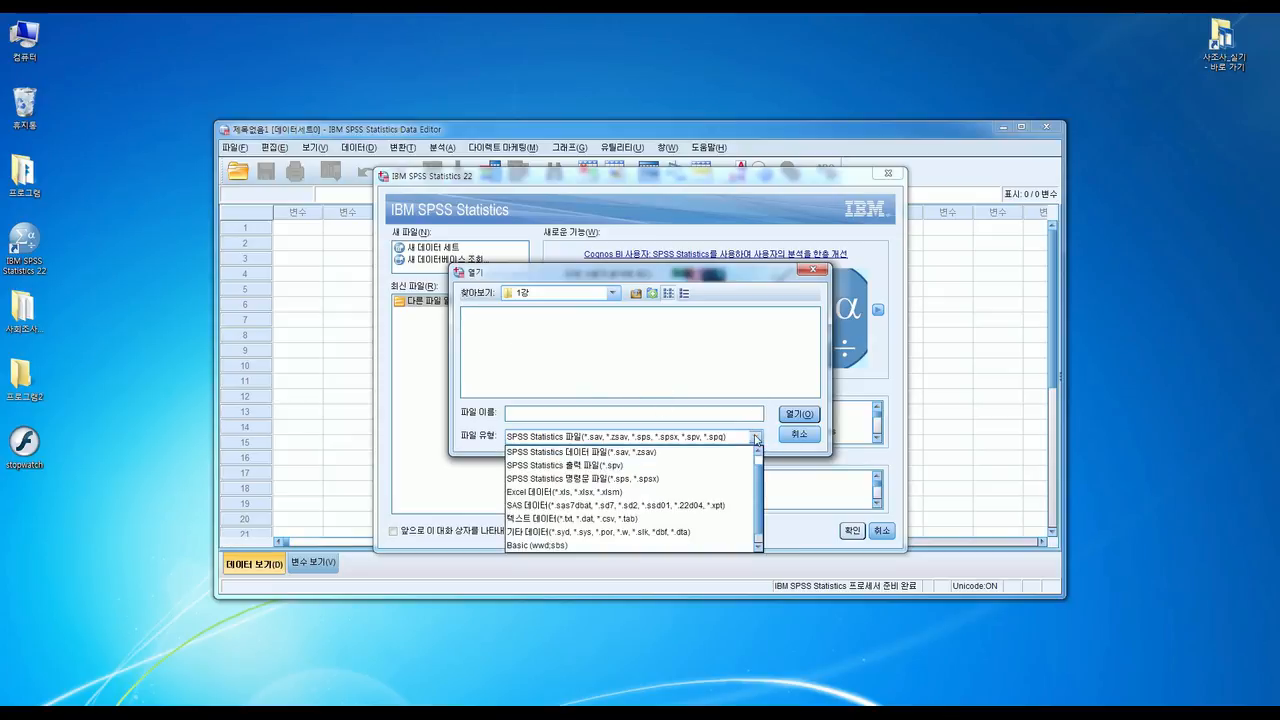
click(700, 519)
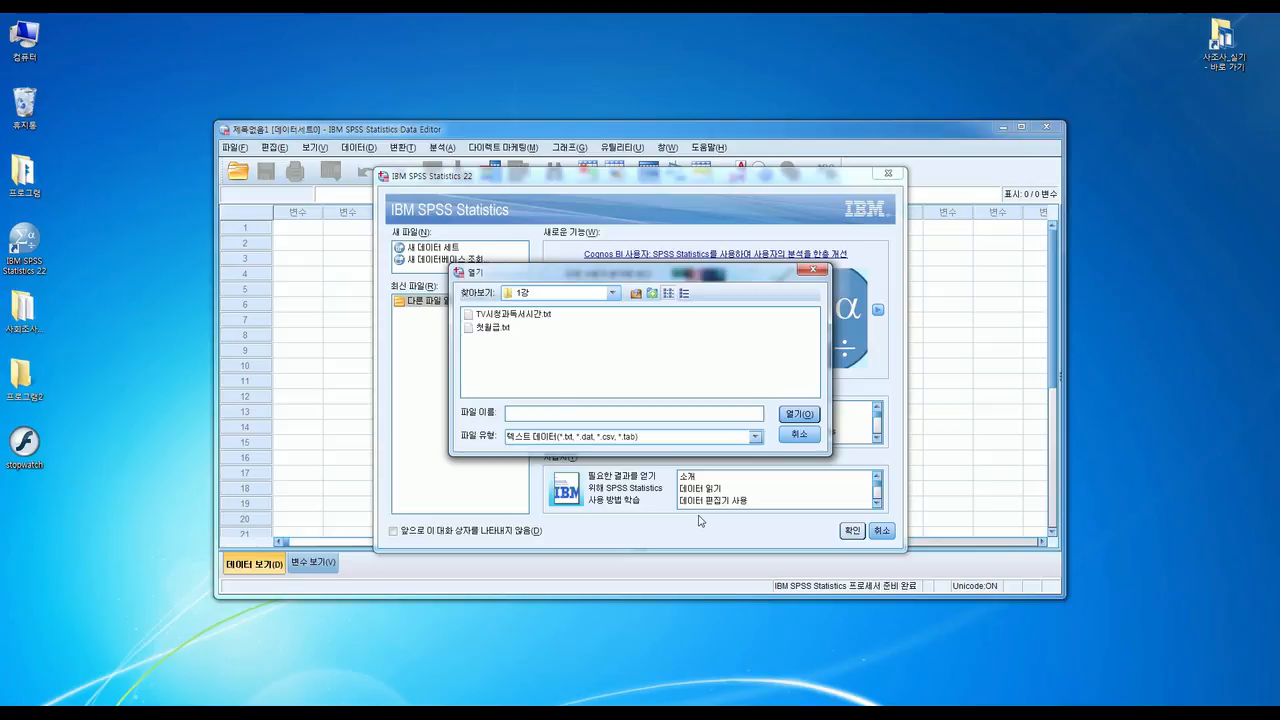
click(755, 437)
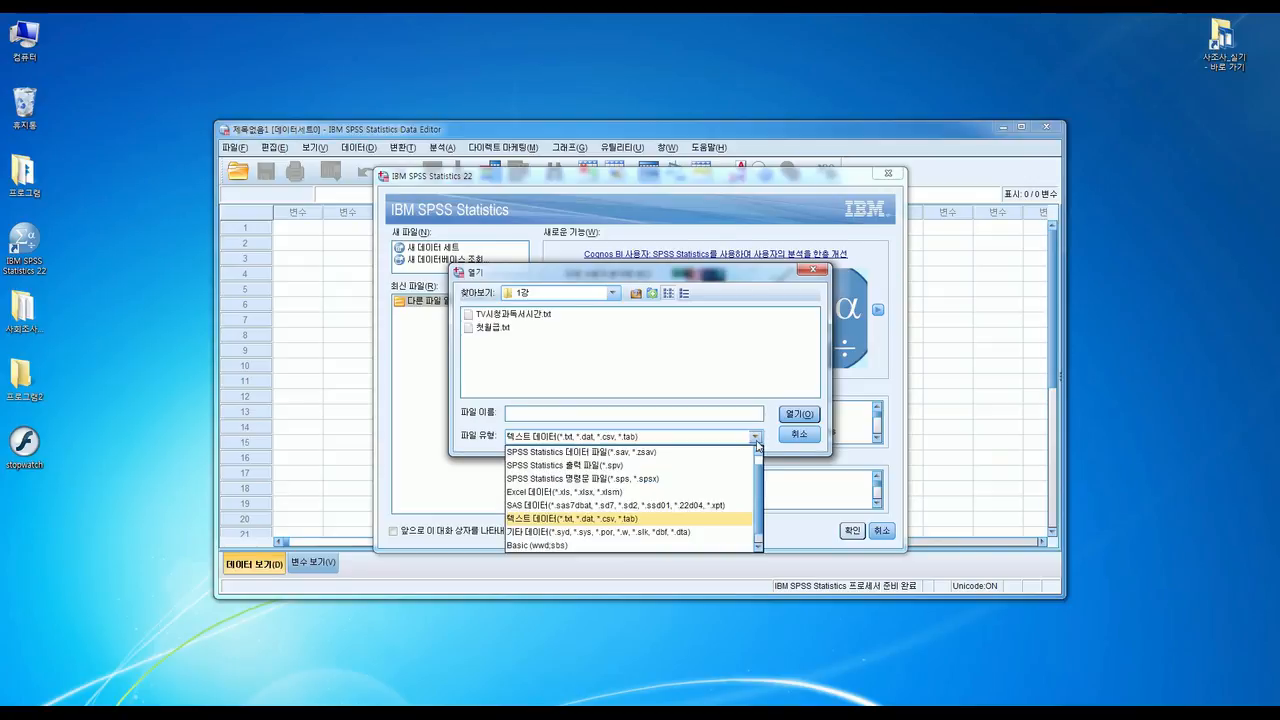
click(666, 523)
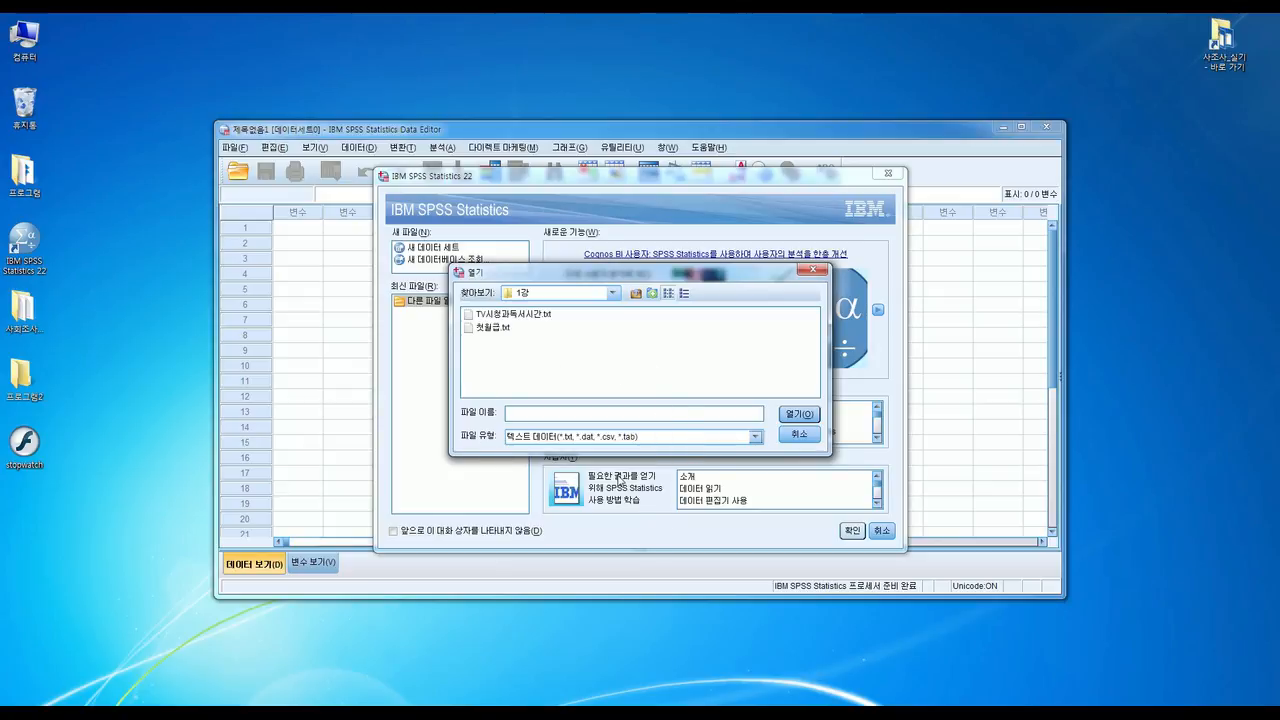
Look through the available file types and set the file filter to 모든 파일 (*.*)
click(755, 437)
scroll(758, 451, up, 2)
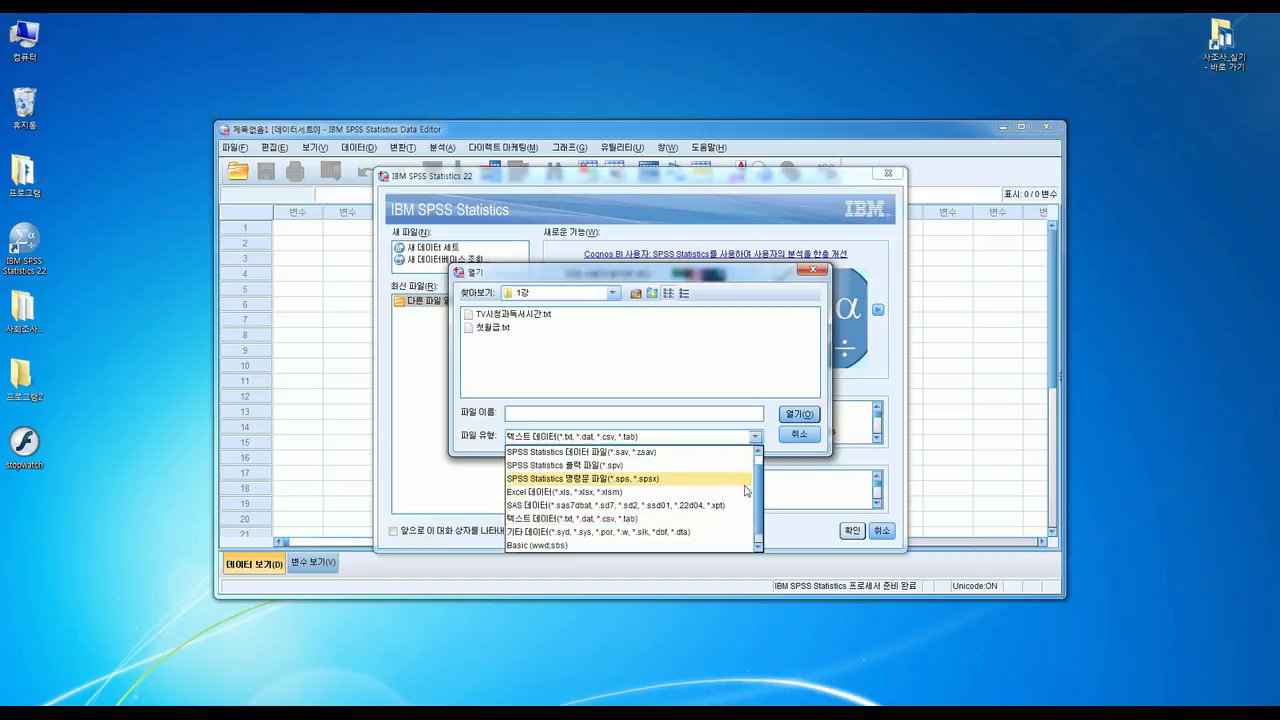
scroll(760, 472, down, 1)
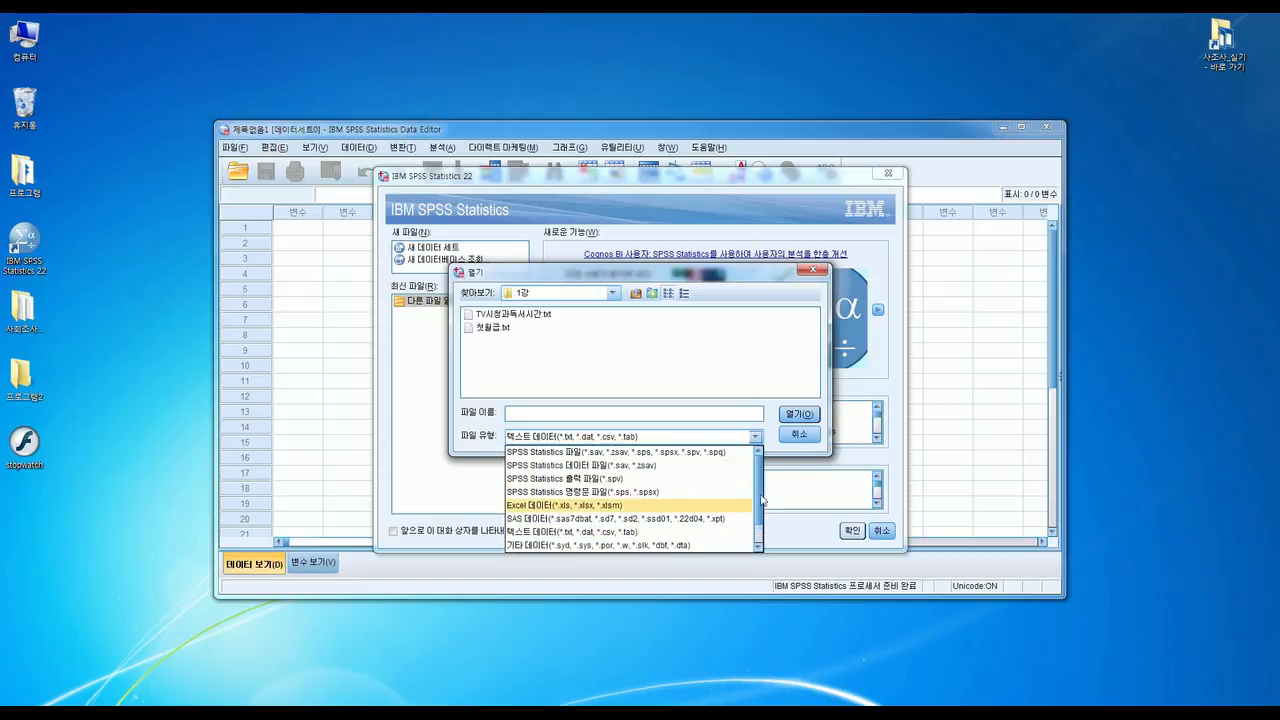
scroll(760, 480, down, 2)
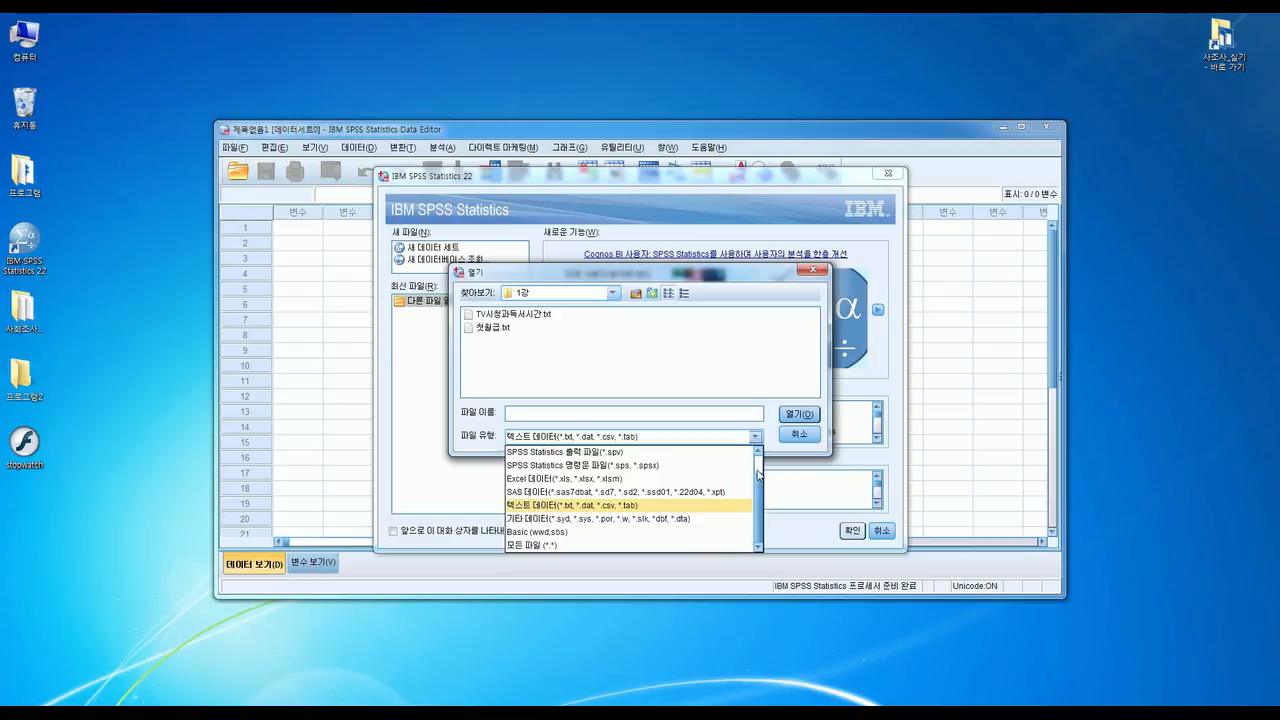
scroll(760, 488, up, 2)
scroll(762, 470, down, 2)
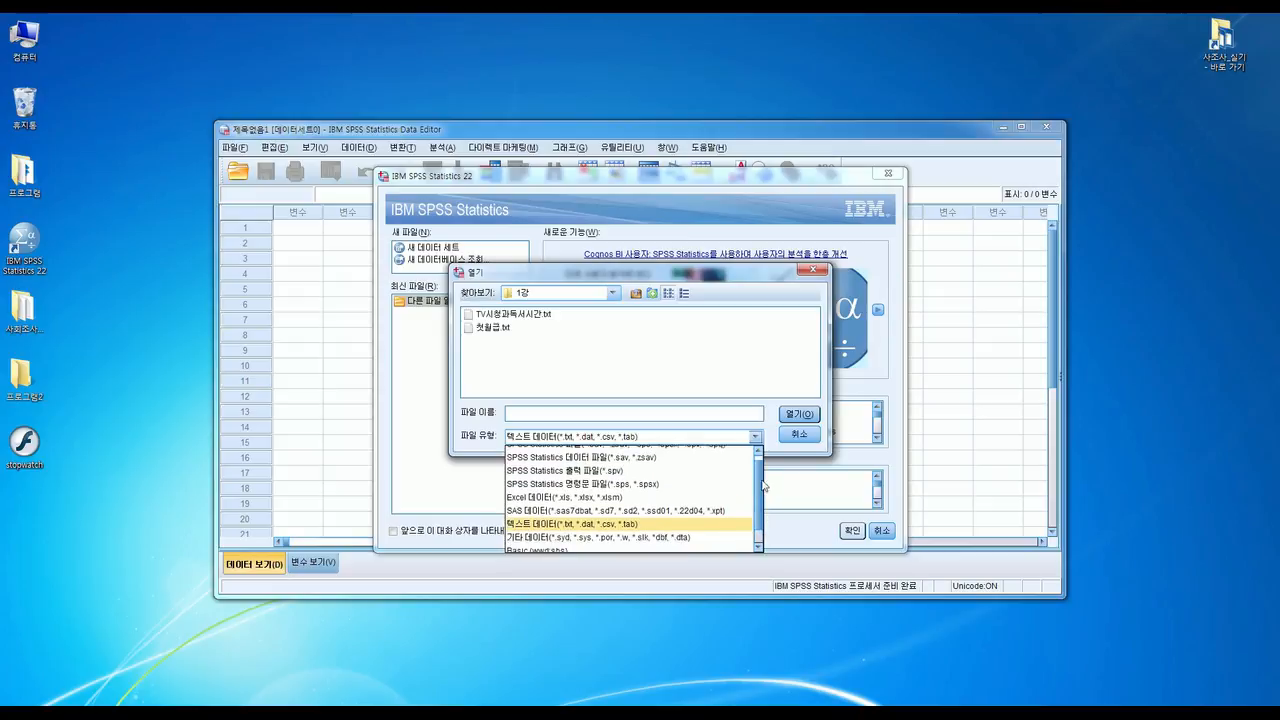
click(631, 546)
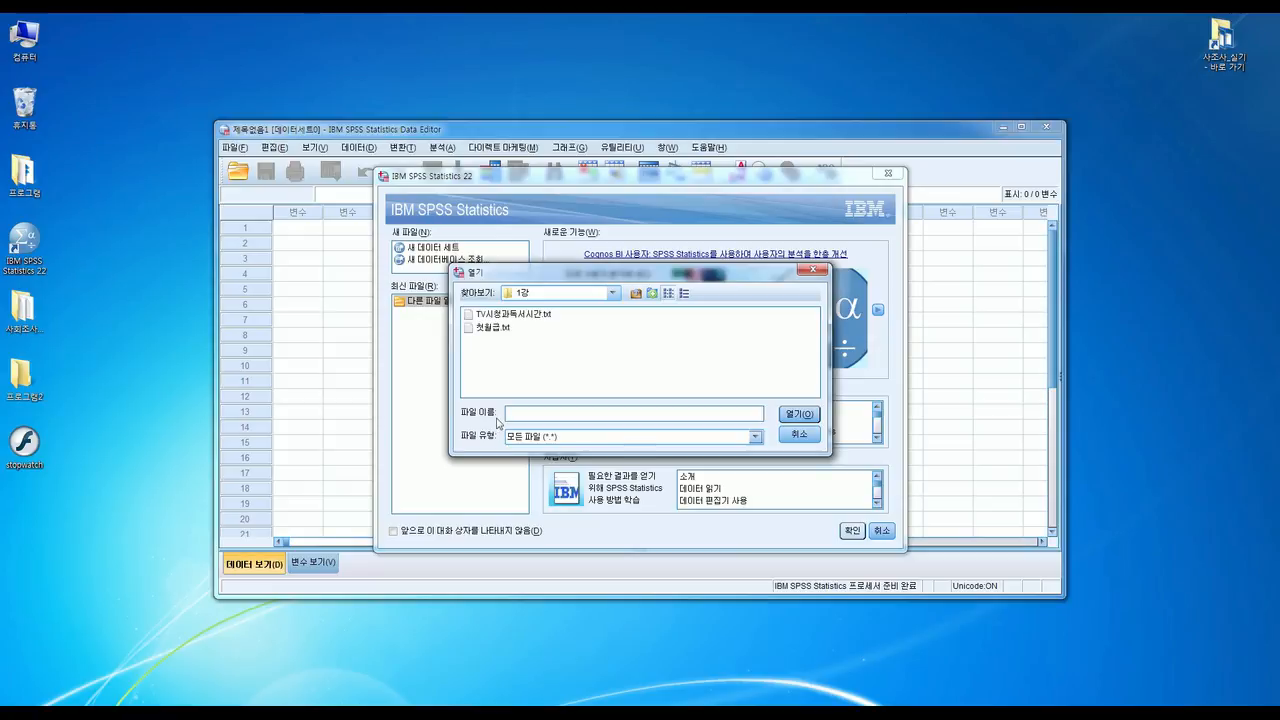
Open 첫월급.txt in the text import wizard and proceed without matching a predefined format
click(491, 328)
click(782, 414)
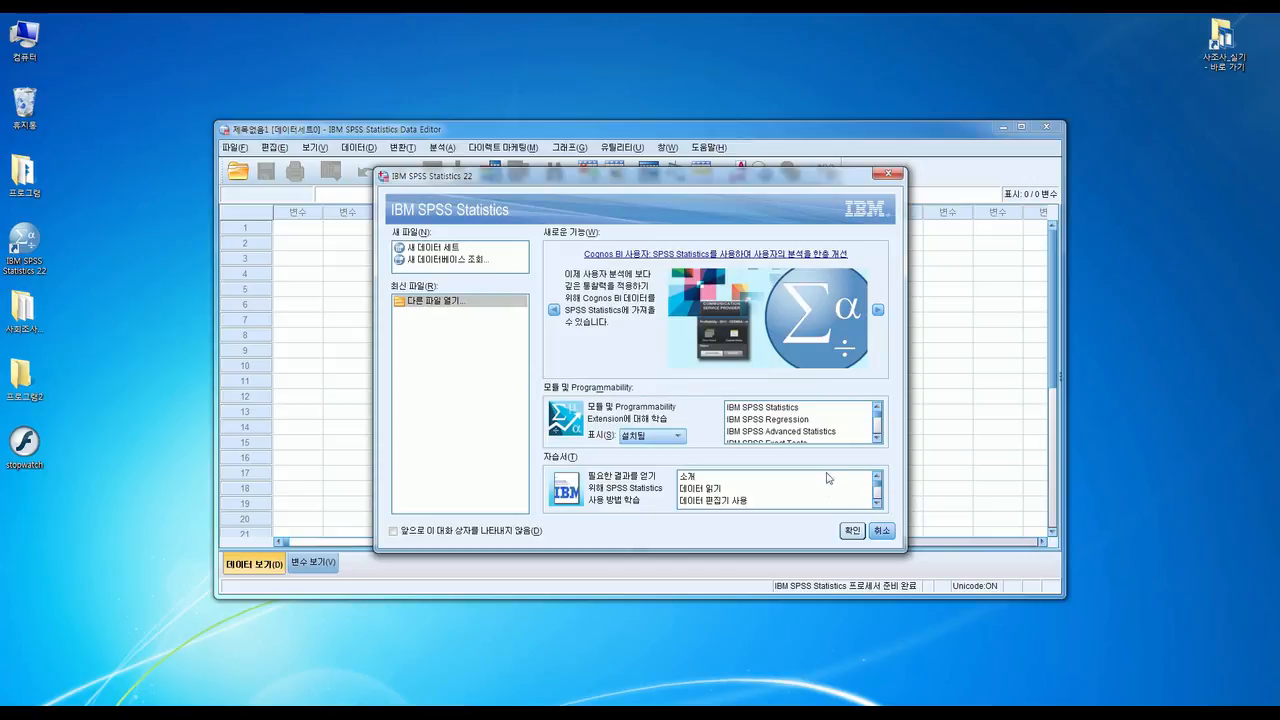
click(849, 532)
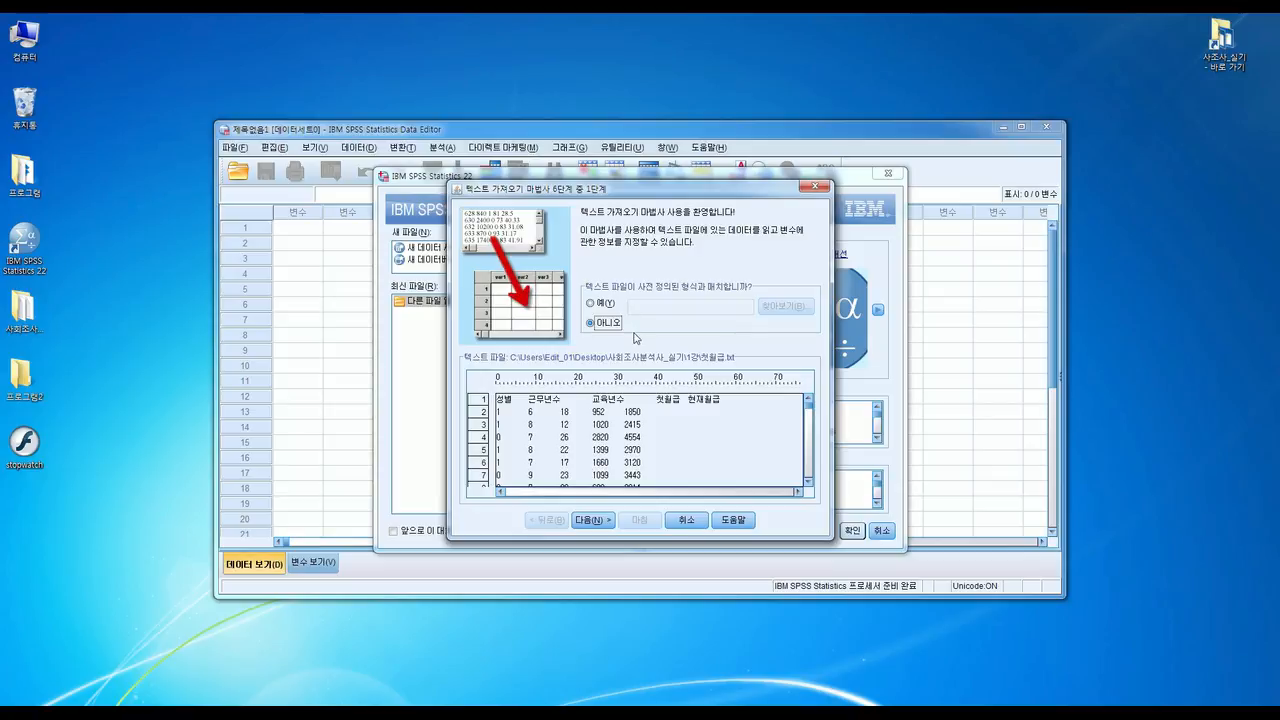
click(594, 520)
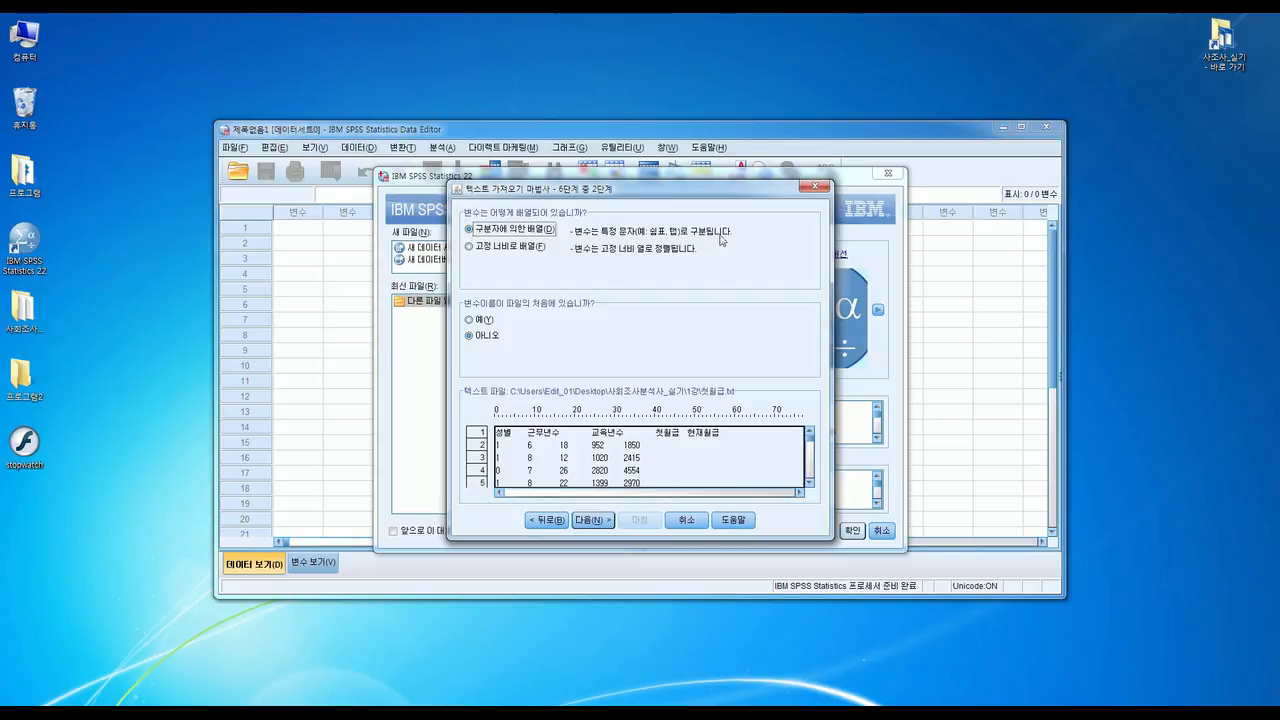
Try the fixed-width variable arrangement, return to the delimited one, and preview the wizard's case settings before going back to its second page
click(470, 246)
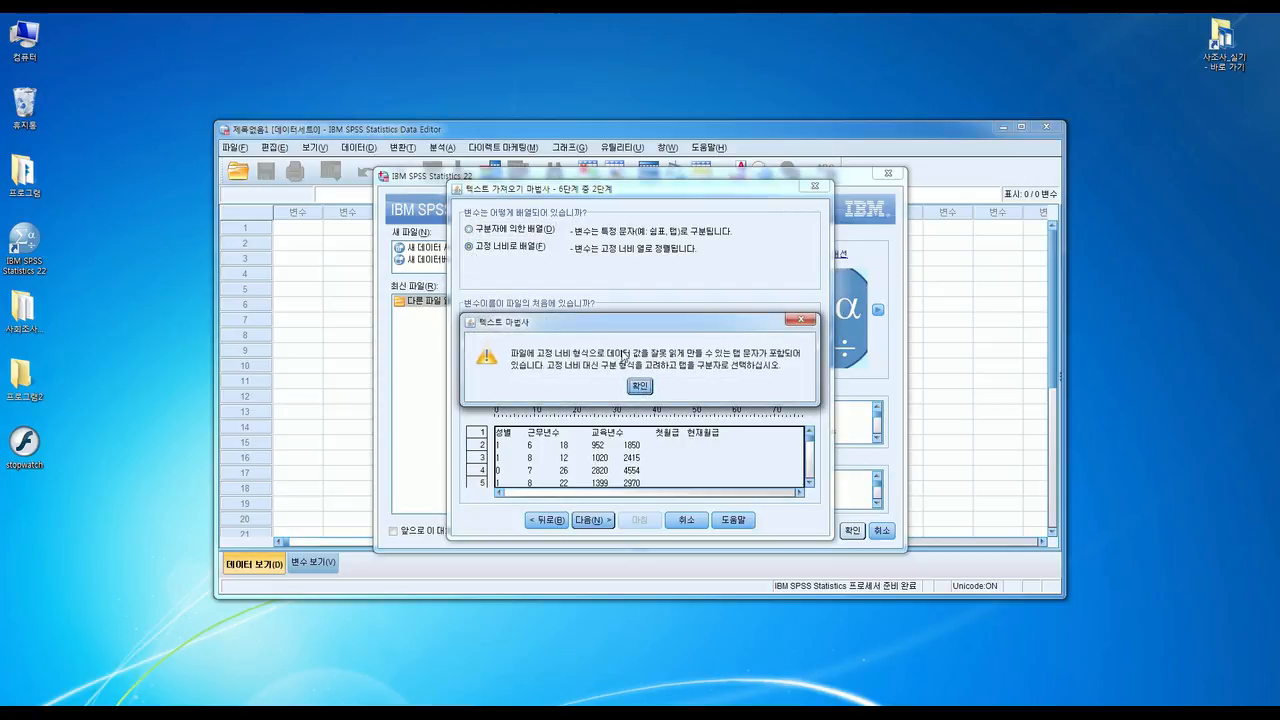
click(640, 387)
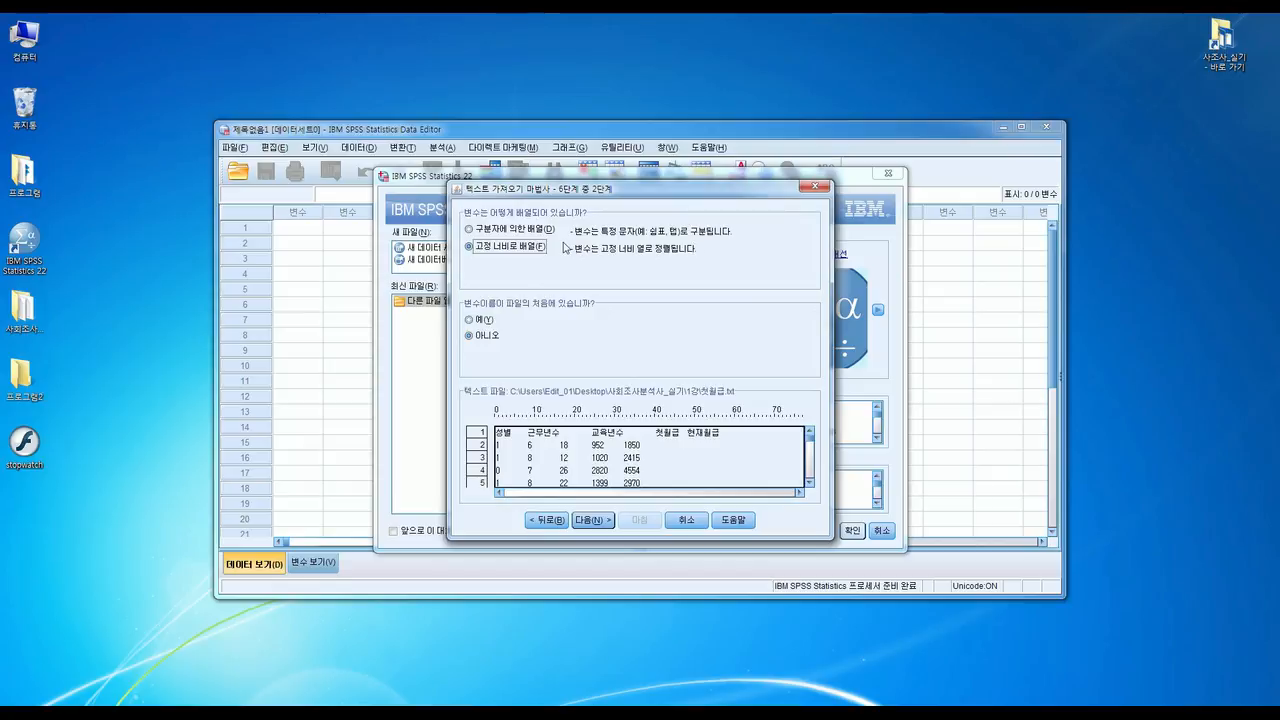
click(470, 230)
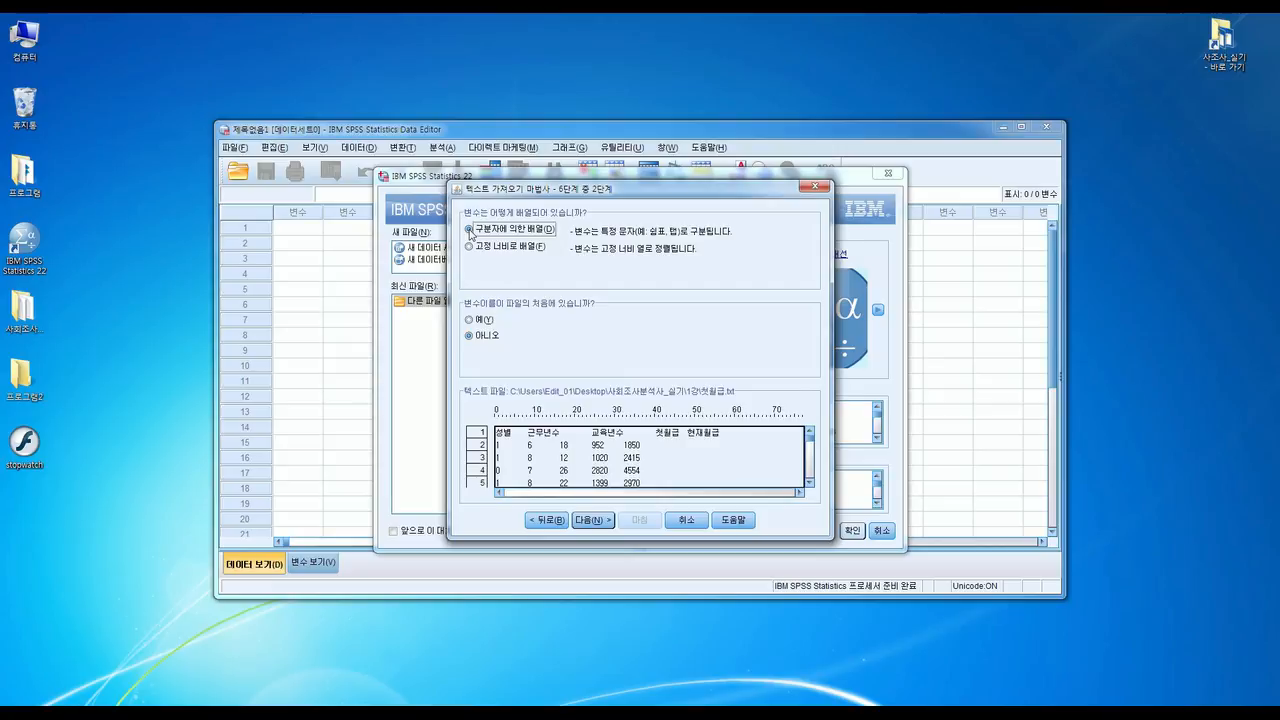
click(588, 520)
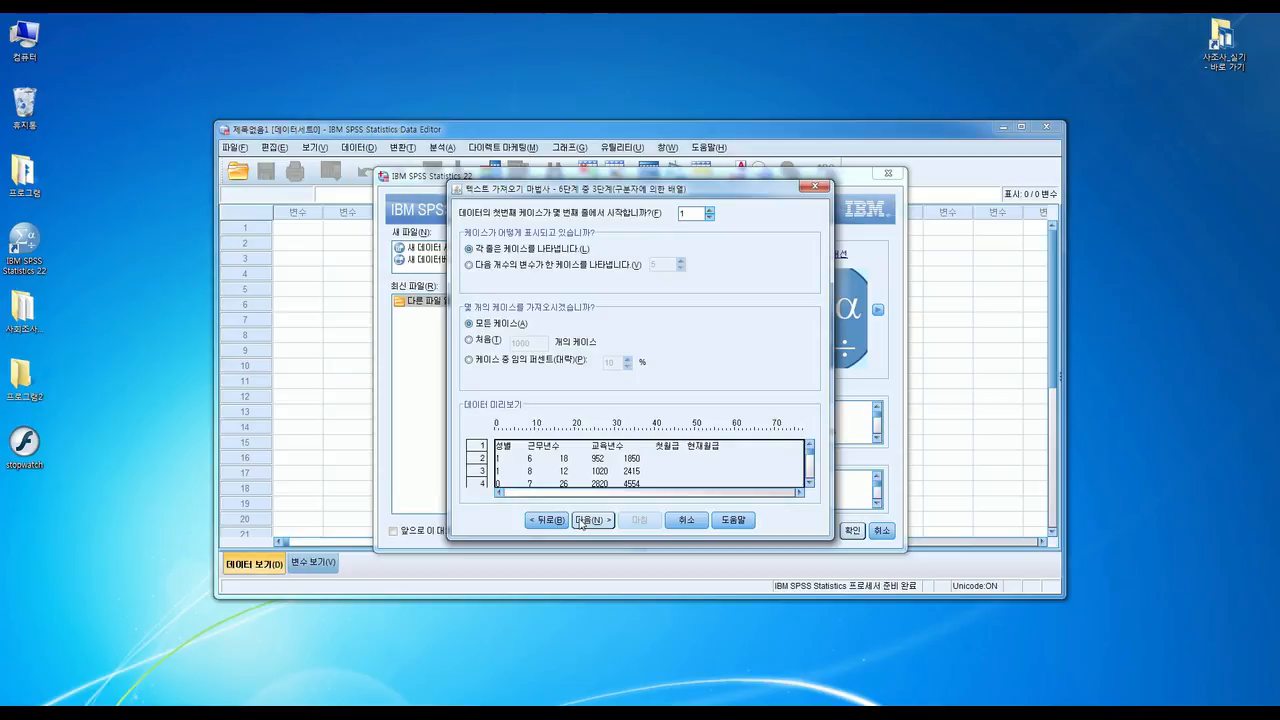
click(552, 520)
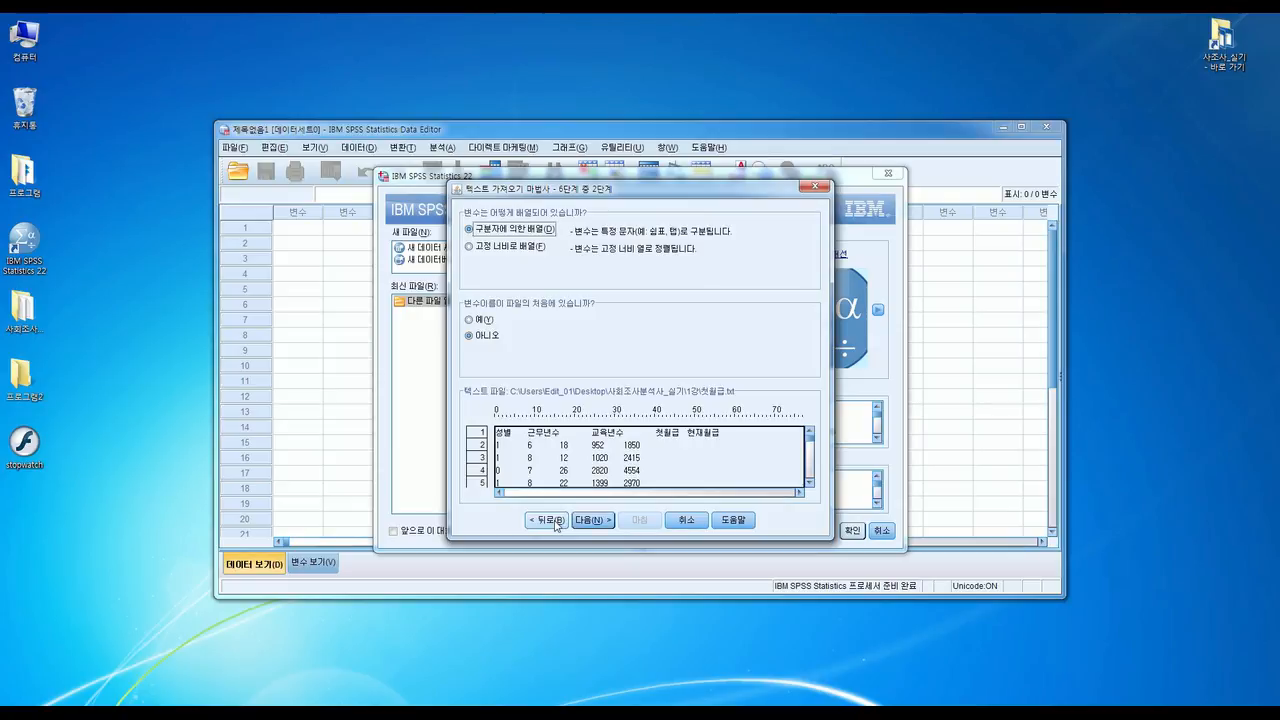
Specify that the variable names are included at the beginning of the file, comparing both options in the preview, and continue the import
click(469, 320)
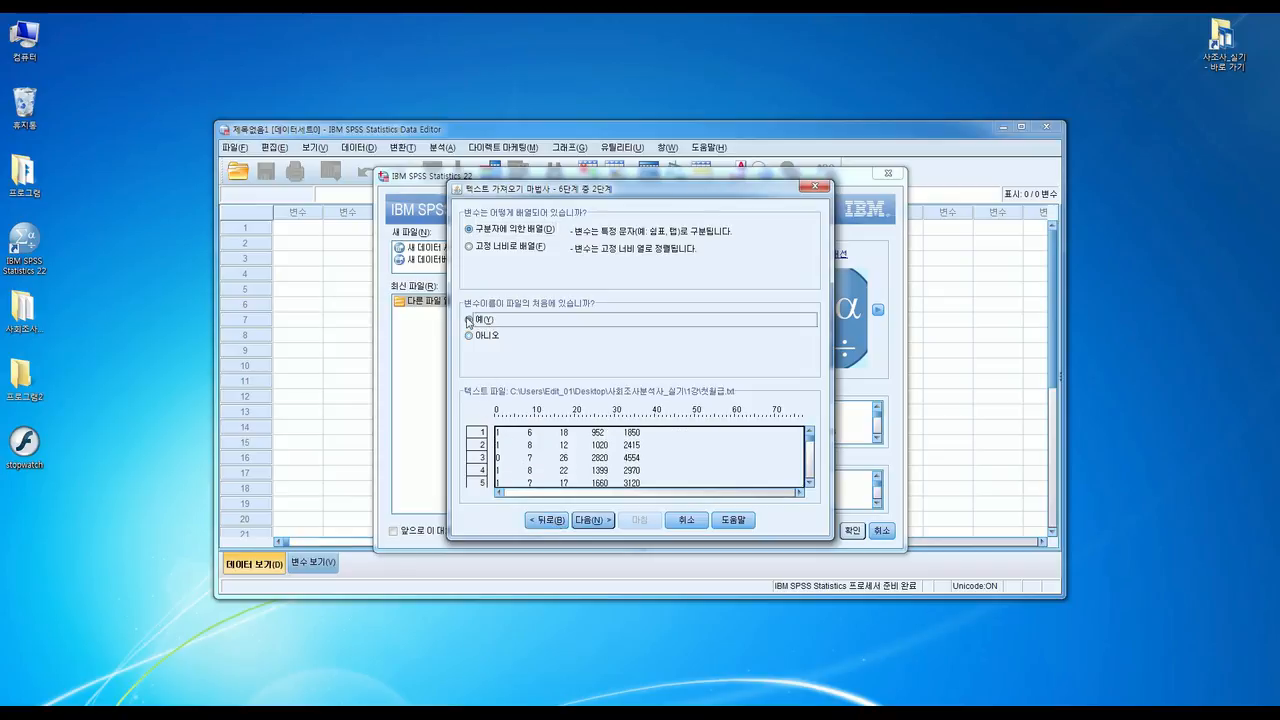
click(469, 336)
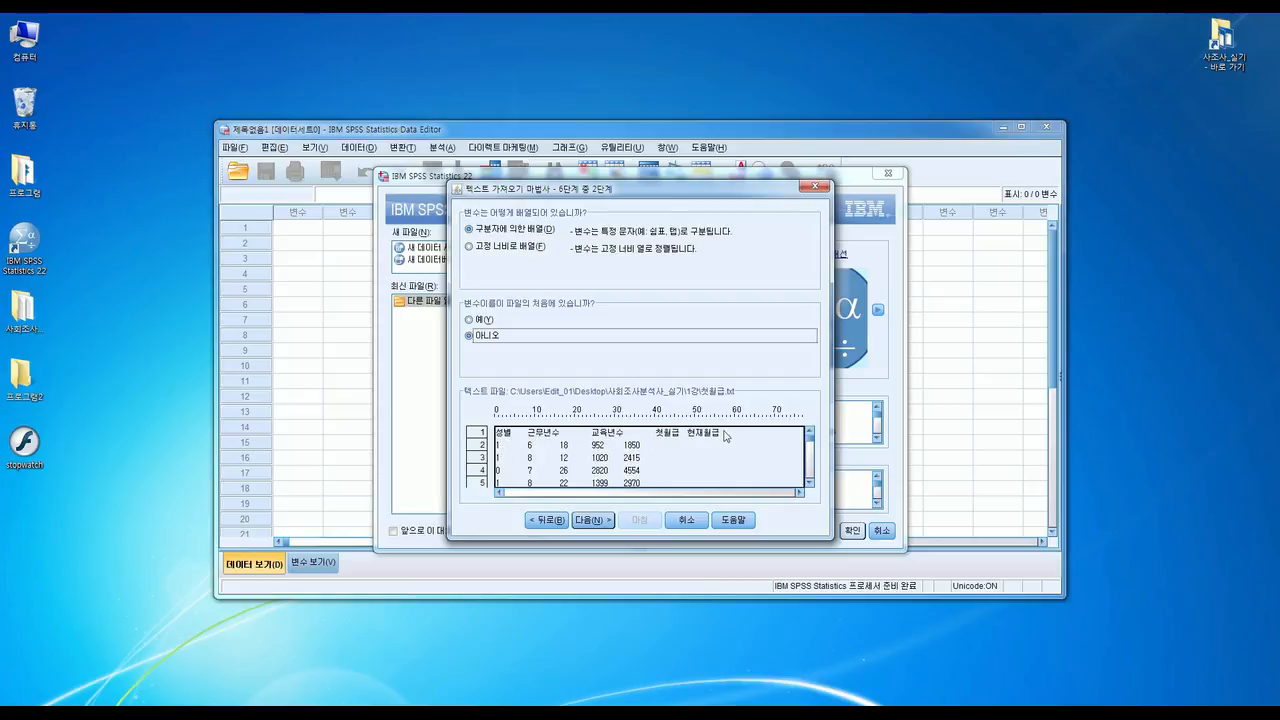
click(470, 320)
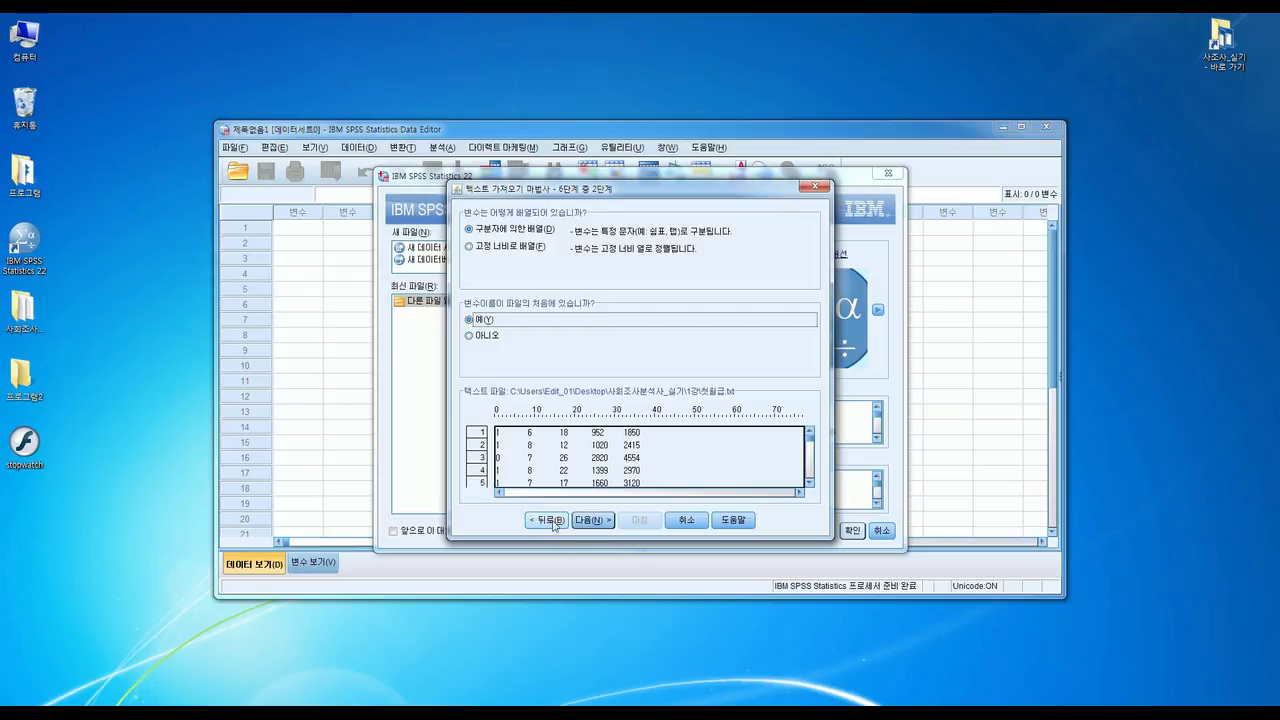
click(585, 520)
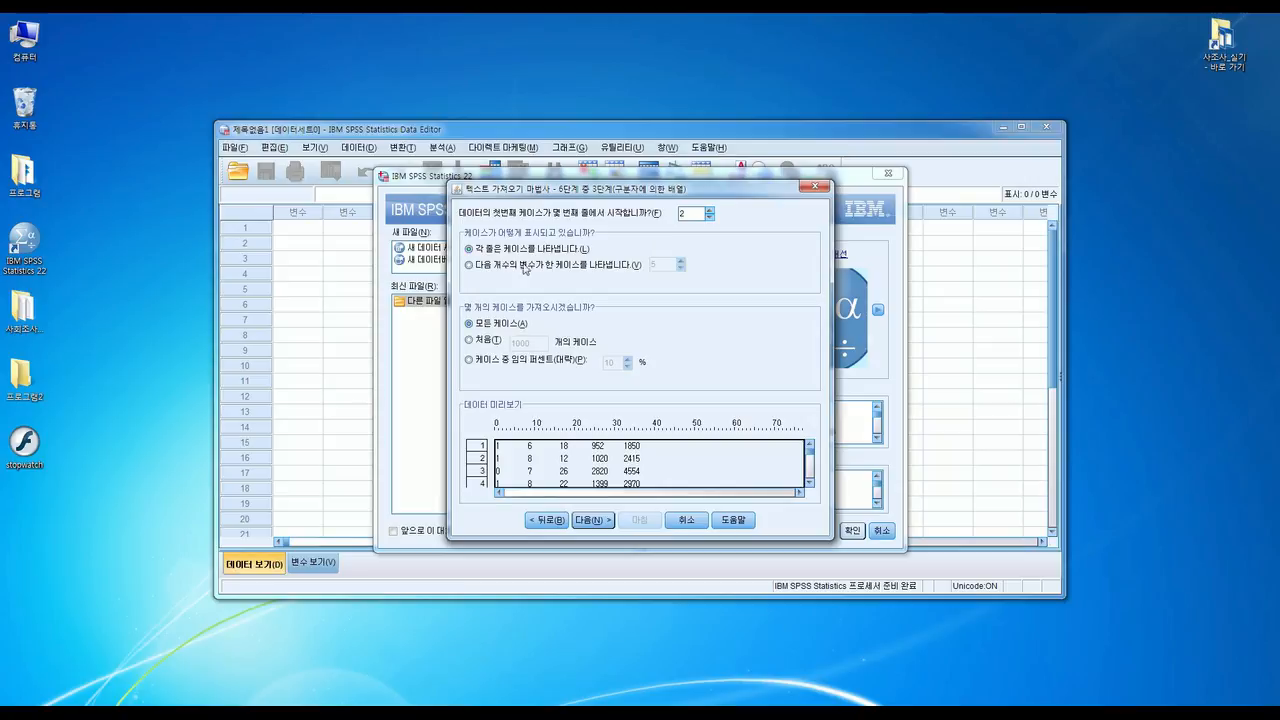
Accept importing all cases from line 2 with one case per line, and keep tab as the delimiter without a text qualifier
click(600, 521)
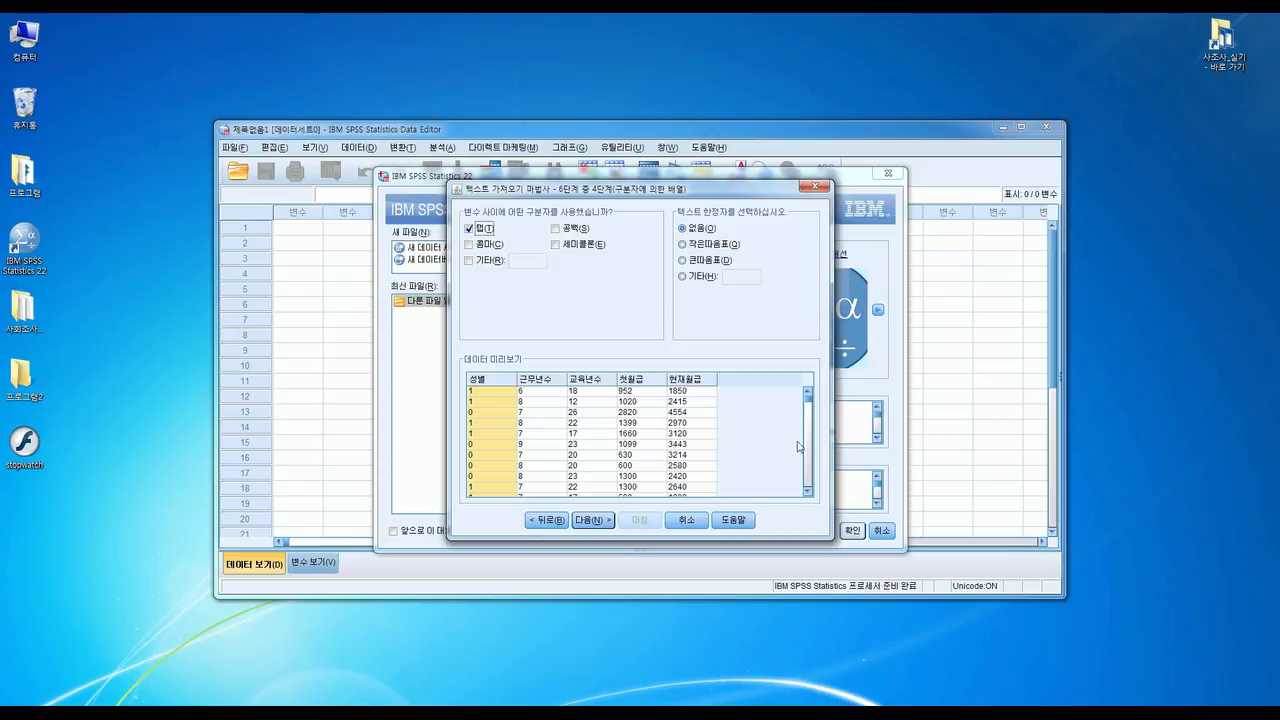
mouse_move(809, 405)
mouse_down()
mouse_move(809, 457)
mouse_move(809, 390)
mouse_up()
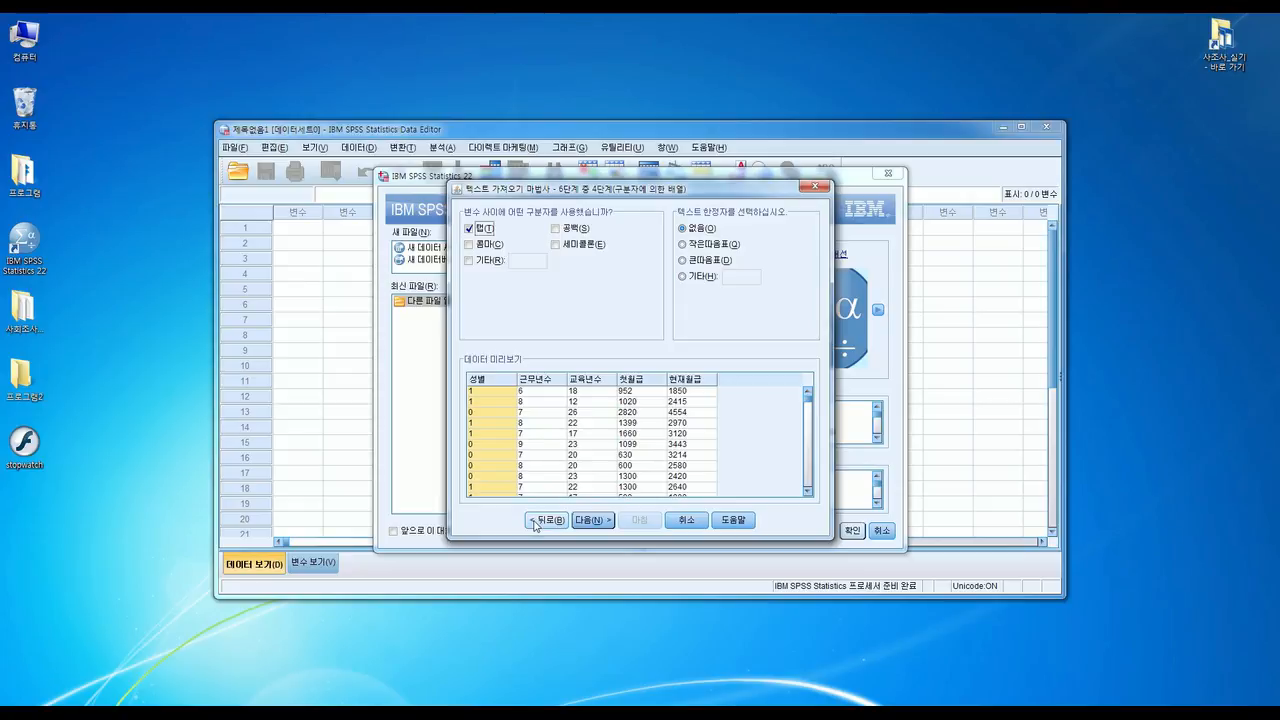
click(590, 520)
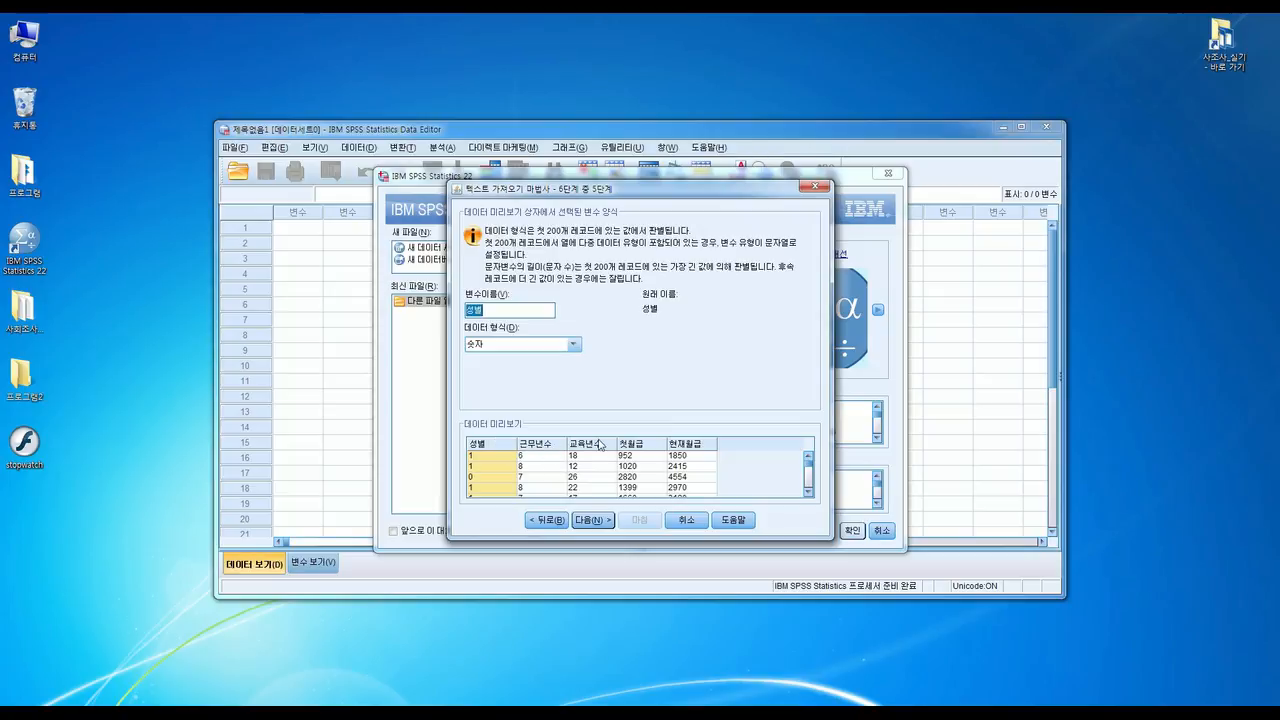
Re-enter 성별 as the first variable's name and finish the import without saving the file format or pasting syntax
key(BackSpace)
text(v1)
text(ㅅ)
click(589, 520)
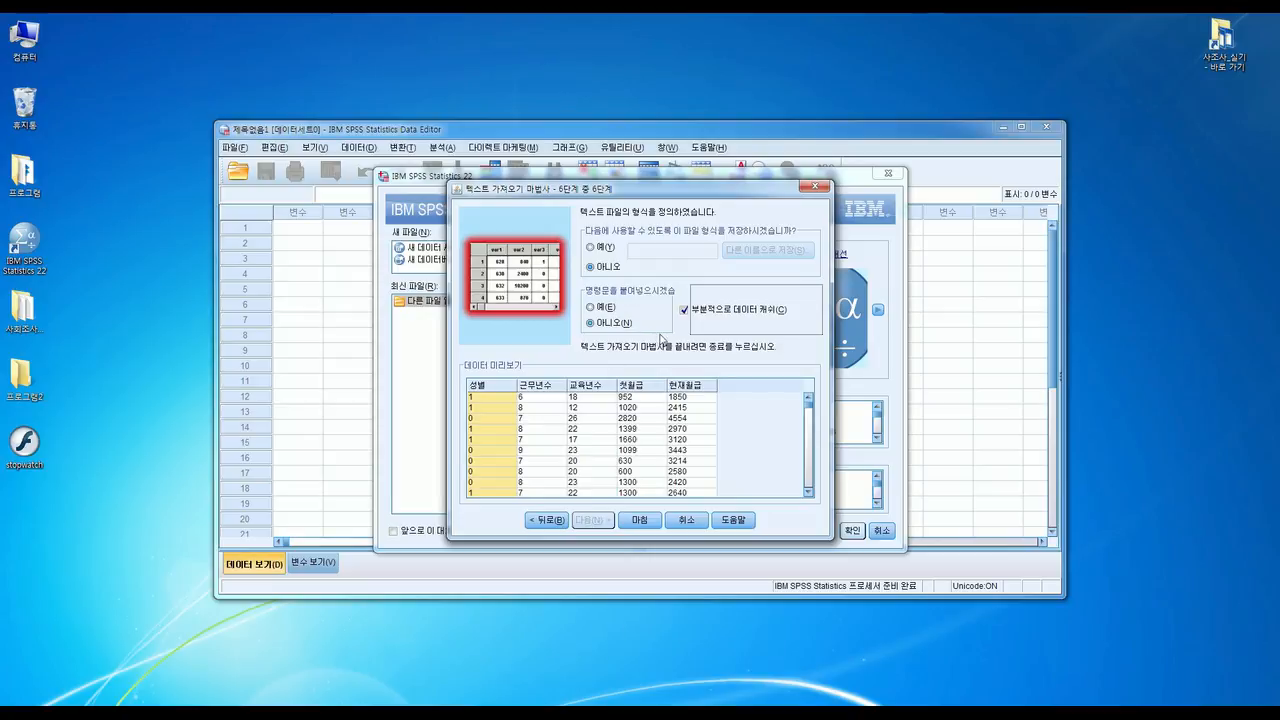
click(638, 520)
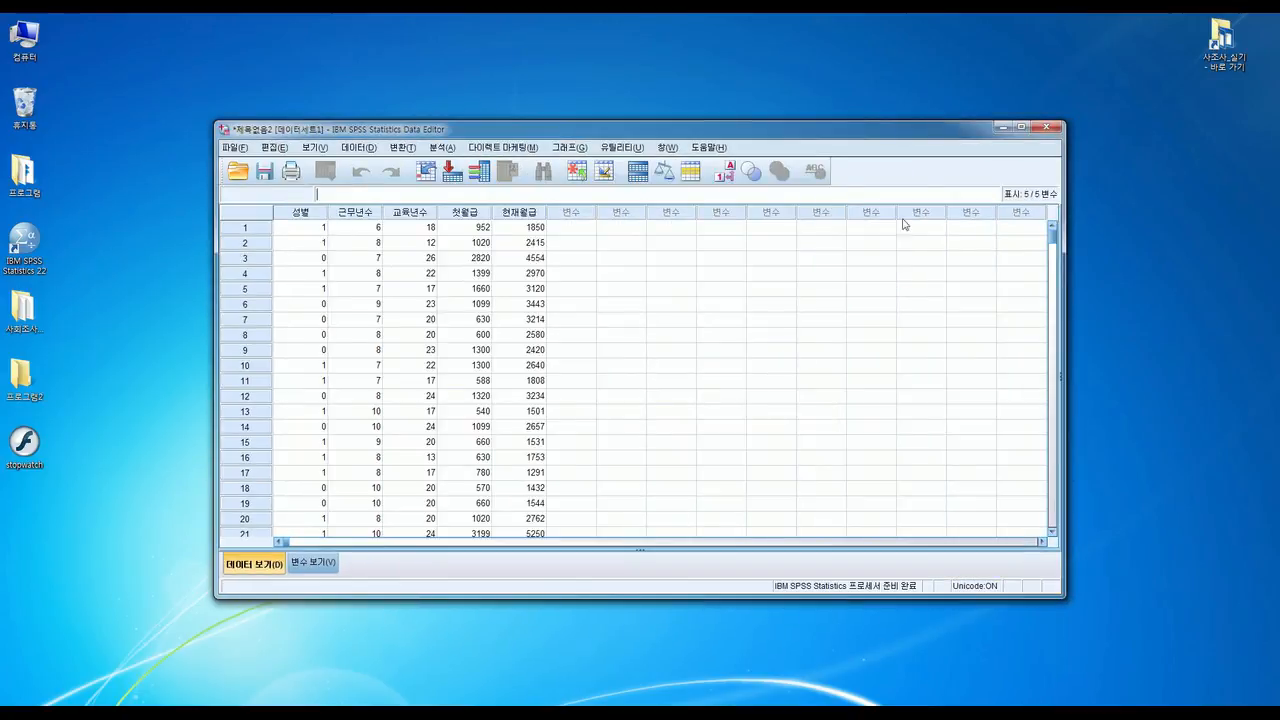
Maximize the Data Editor window and examine the imported cases down to row 400 and back to the first row
click(1021, 127)
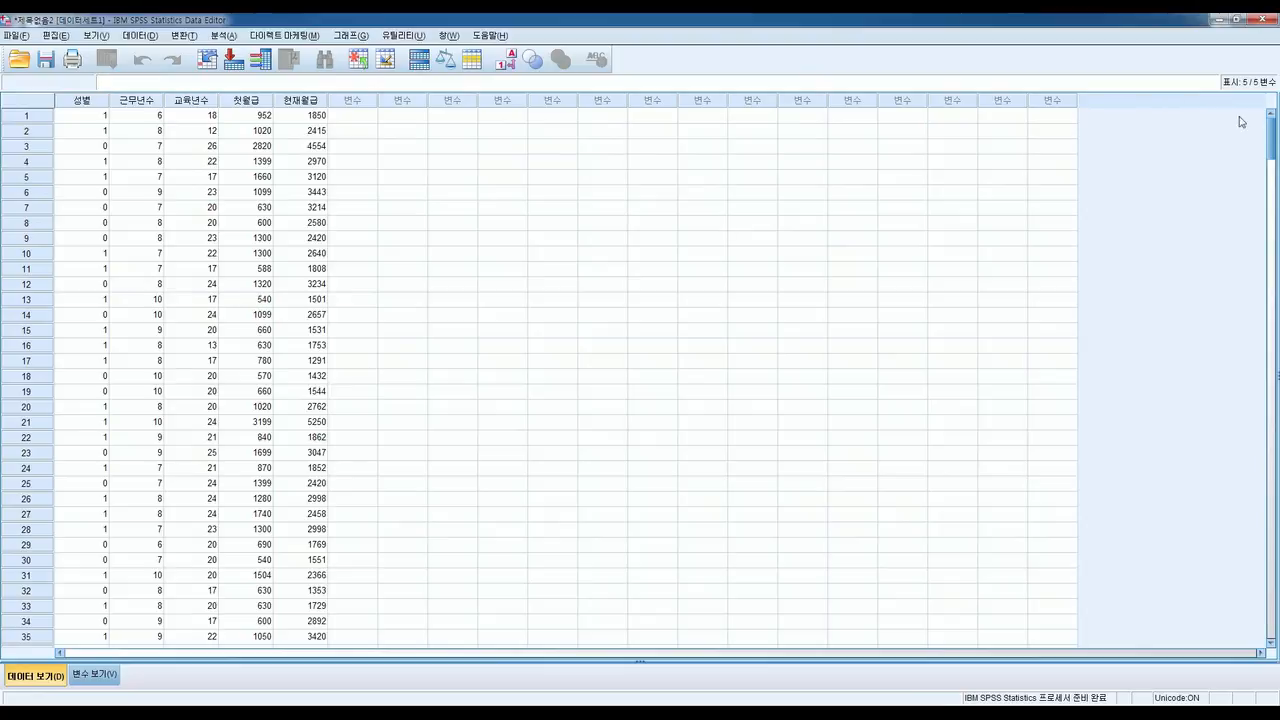
click(1271, 176)
click(1265, 224)
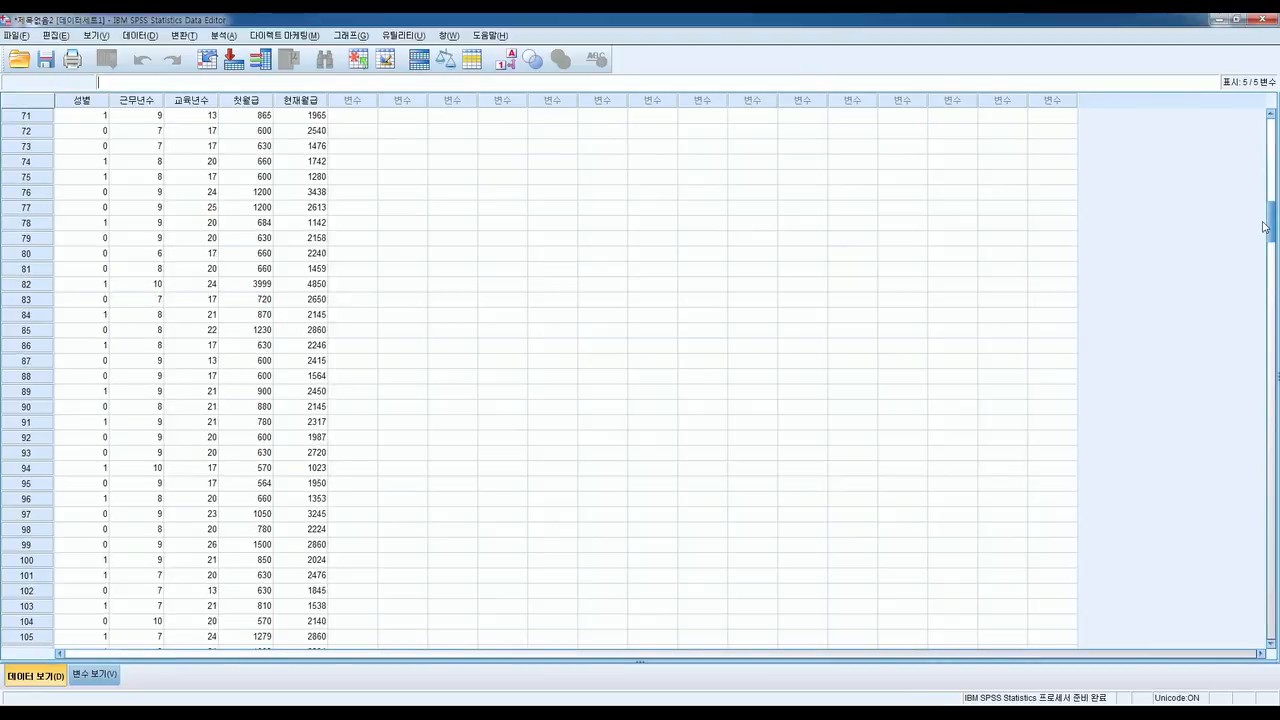
click(1272, 183)
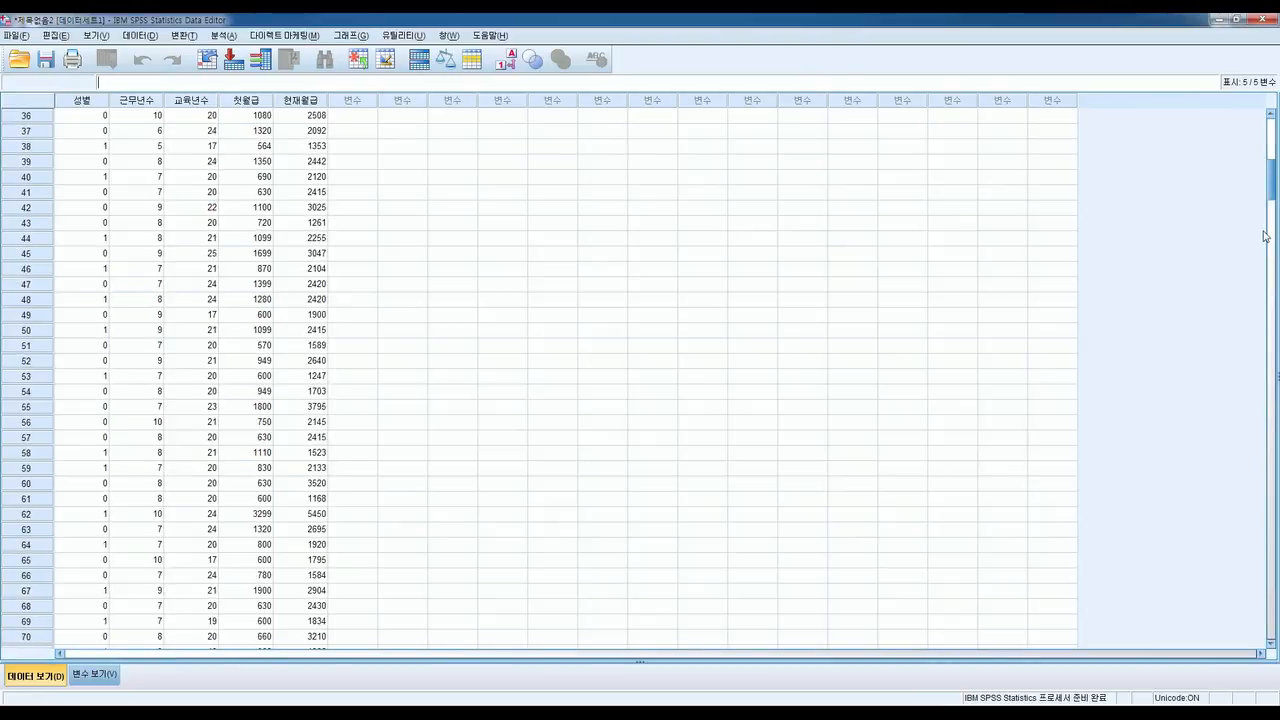
drag(1273, 195, 1217, 593)
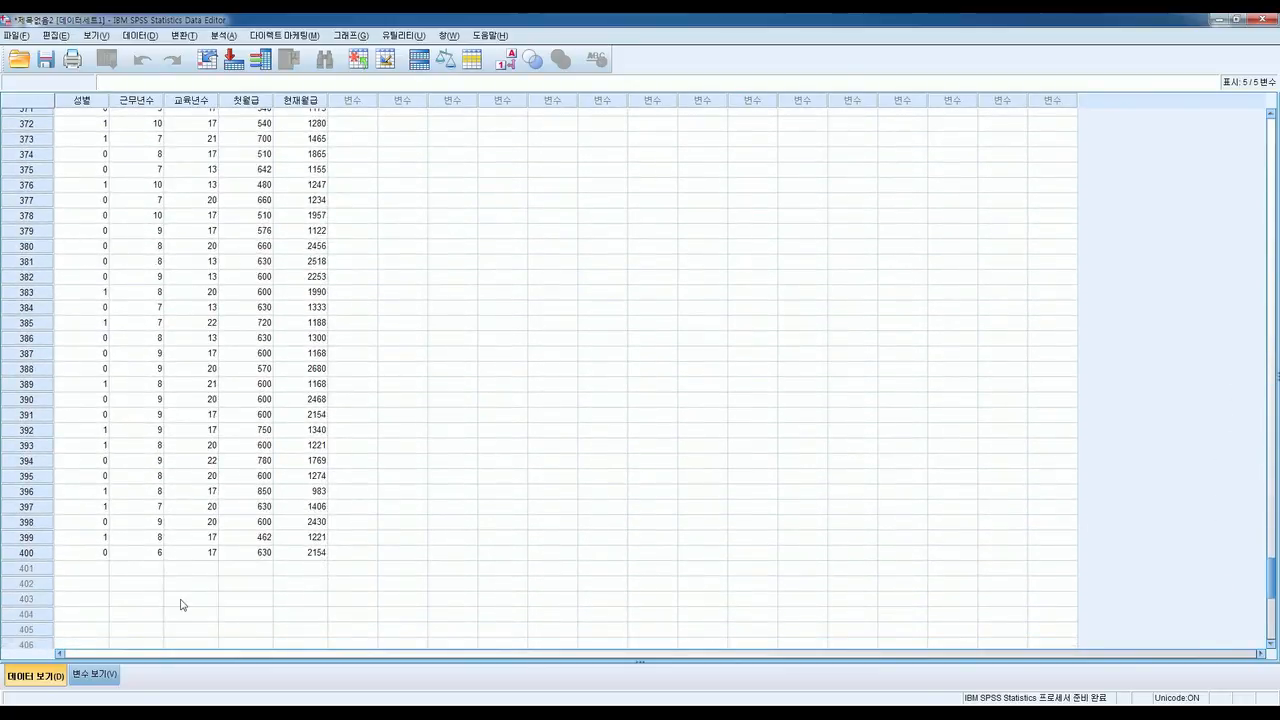
click(27, 553)
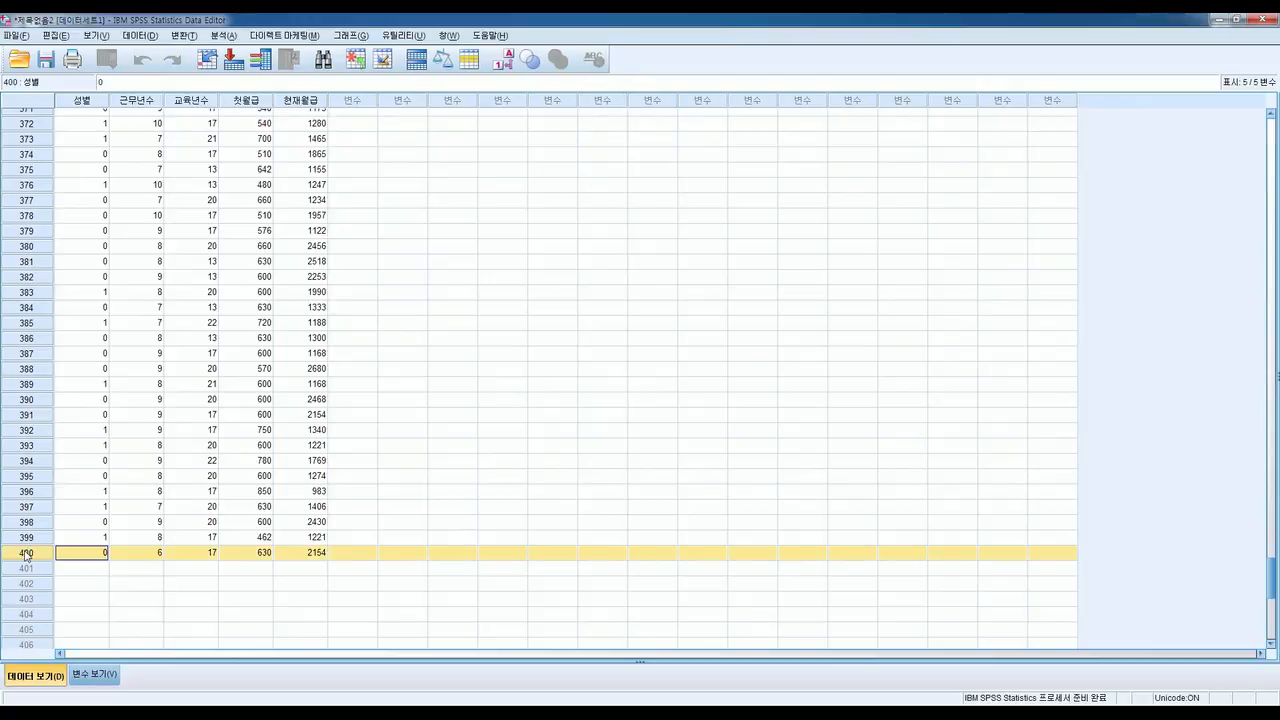
drag(1273, 576, 1275, 128)
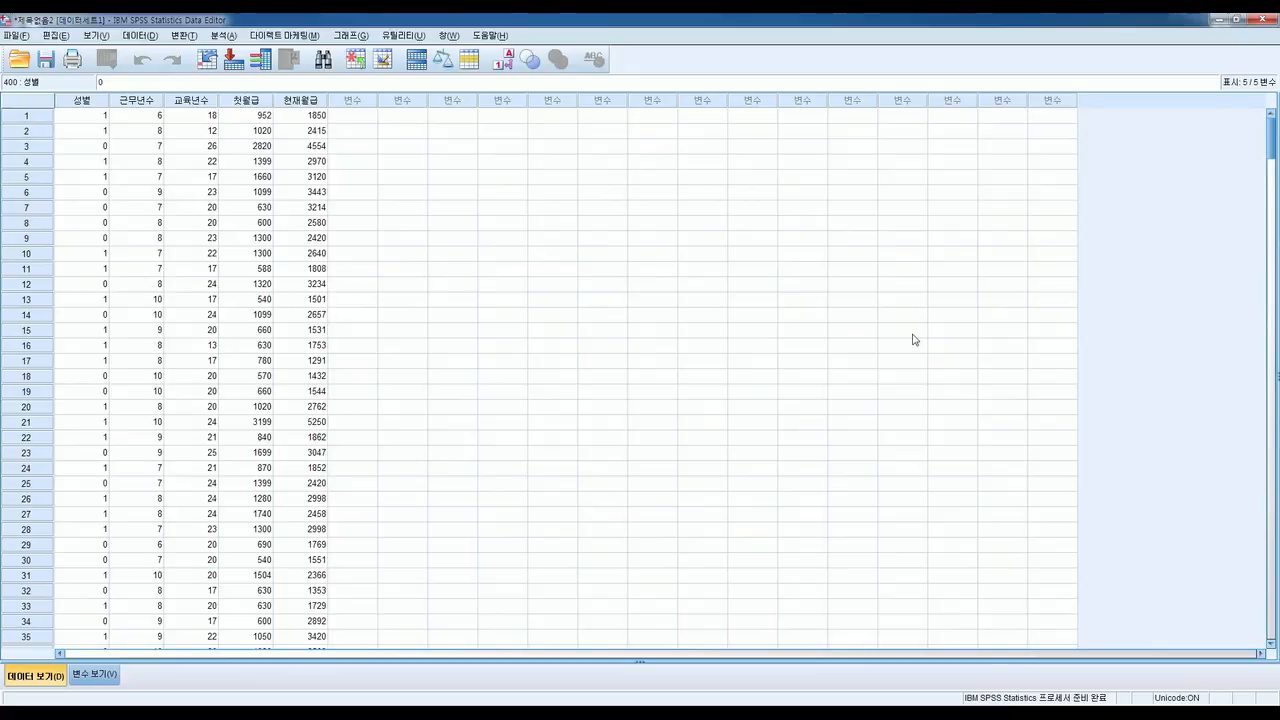
drag(75, 118, 320, 422)
click(445, 407)
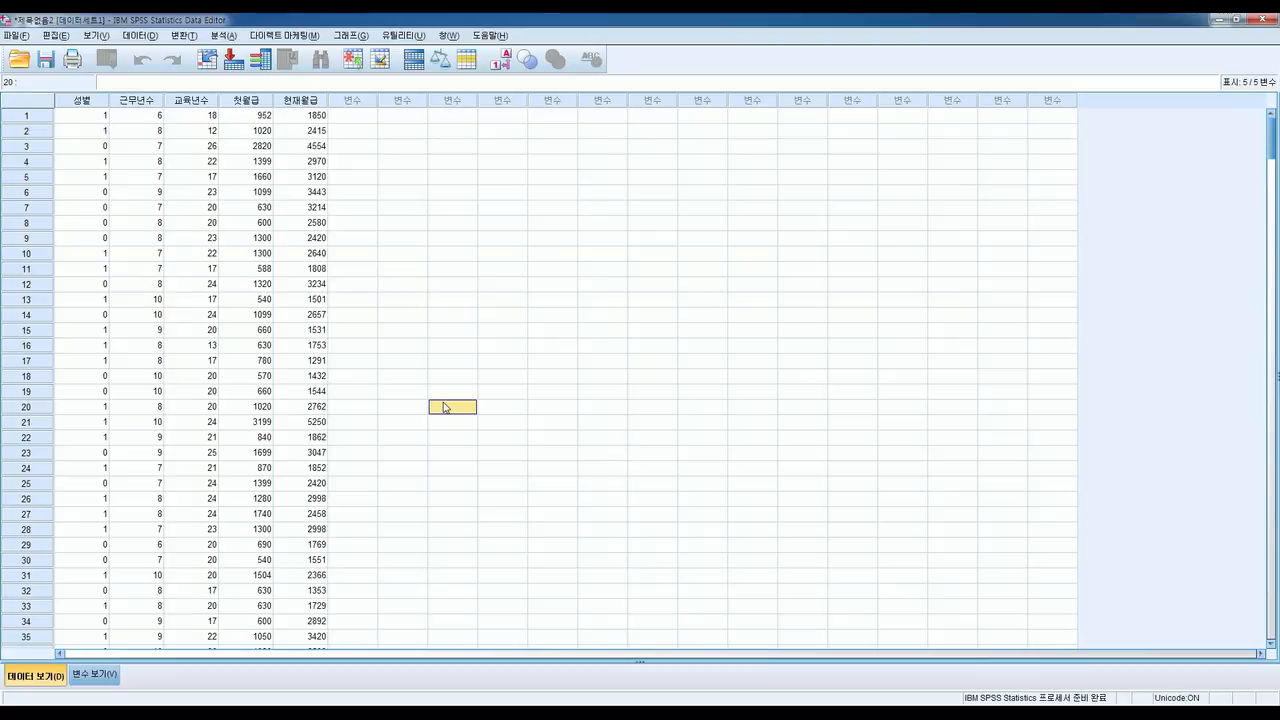
click(300, 223)
scroll(291, 226, down, 4)
scroll(291, 226, up, 4)
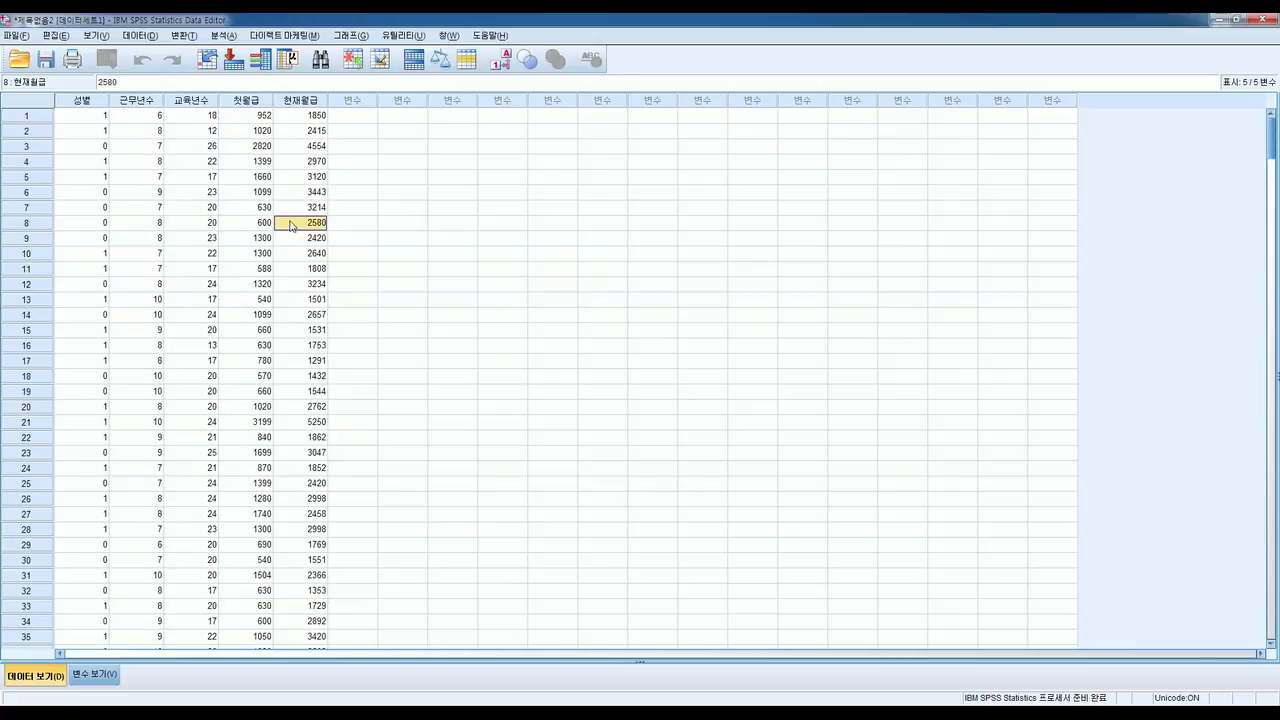
click(406, 286)
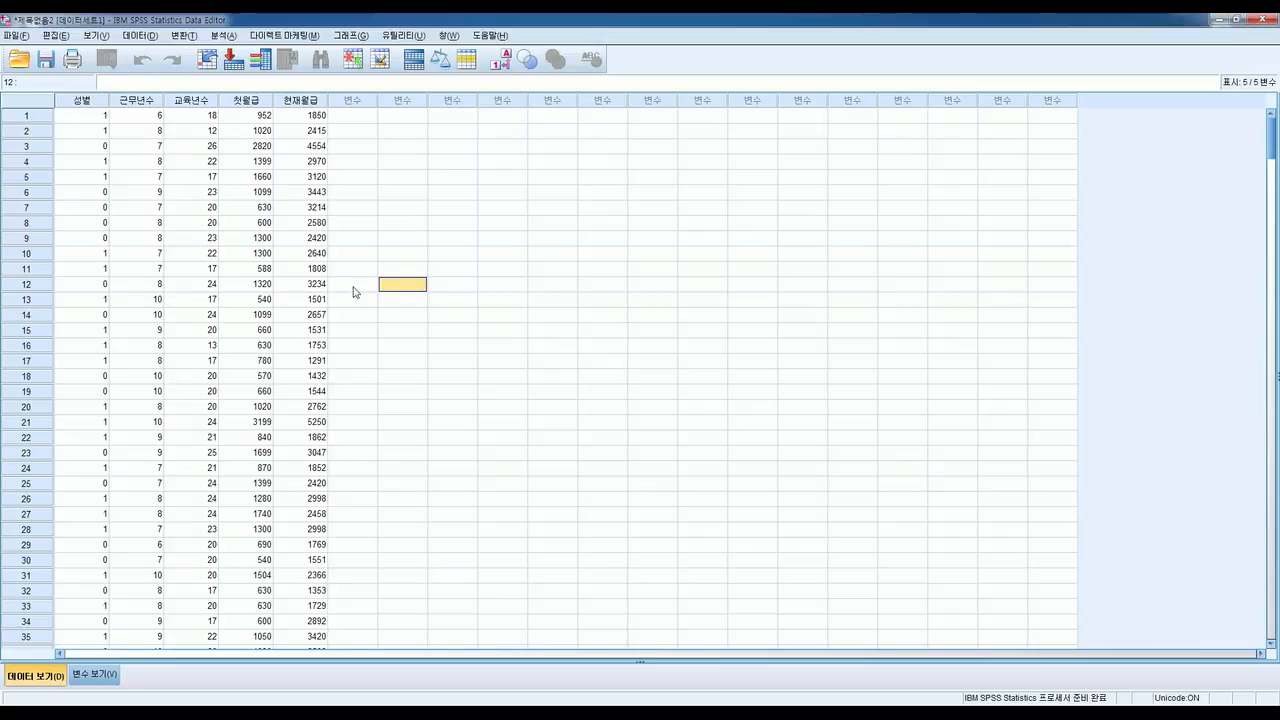
Close the Data Editor and exit SPSS Statistics without saving the output or the dataset changes
click(1260, 18)
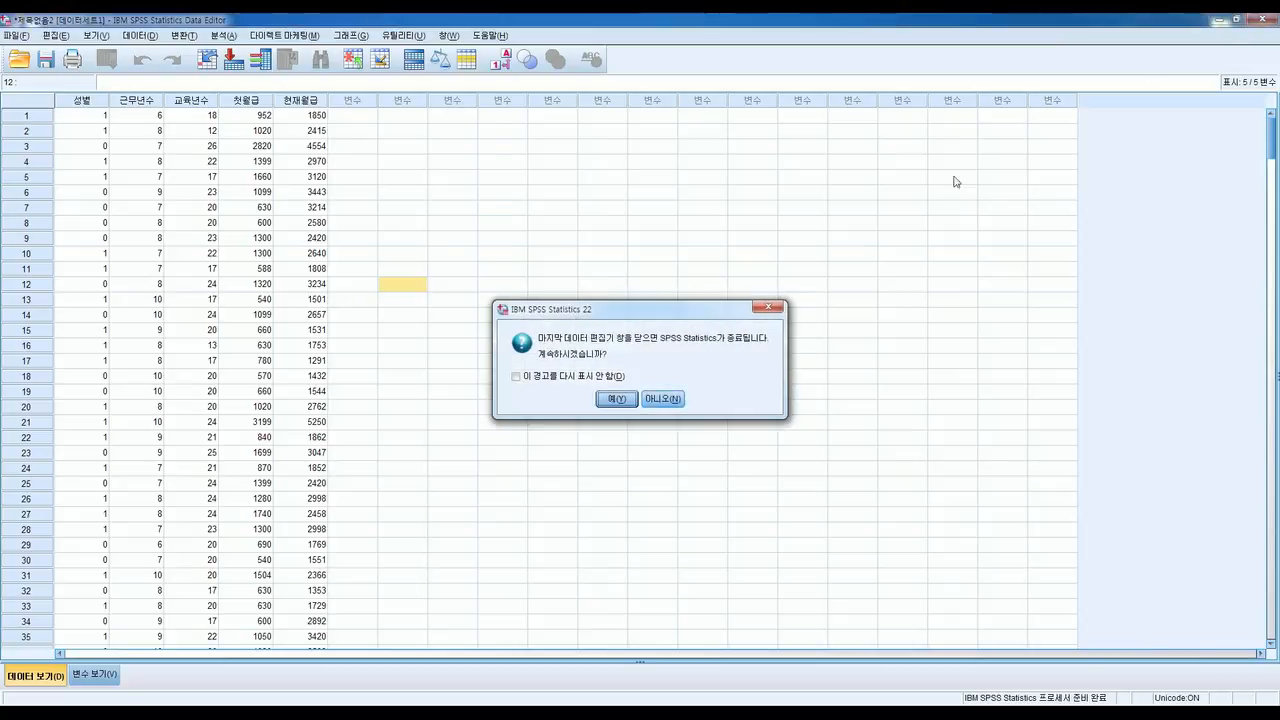
click(618, 400)
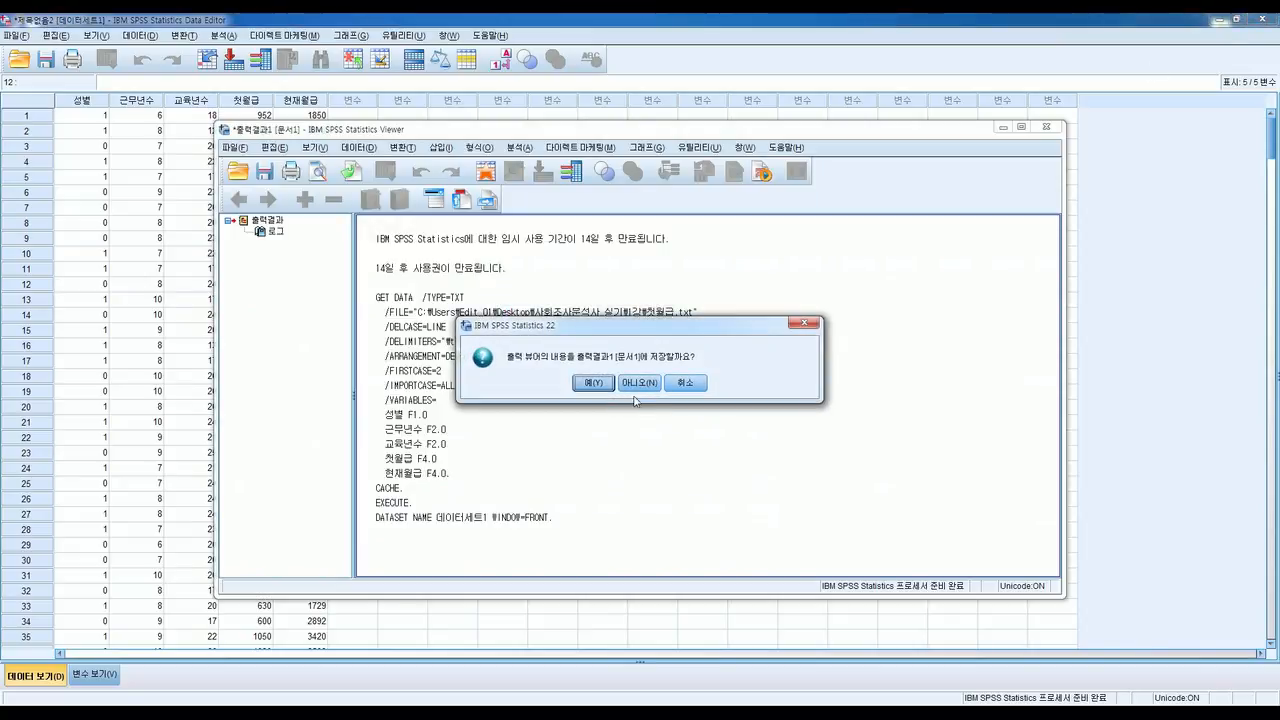
click(640, 384)
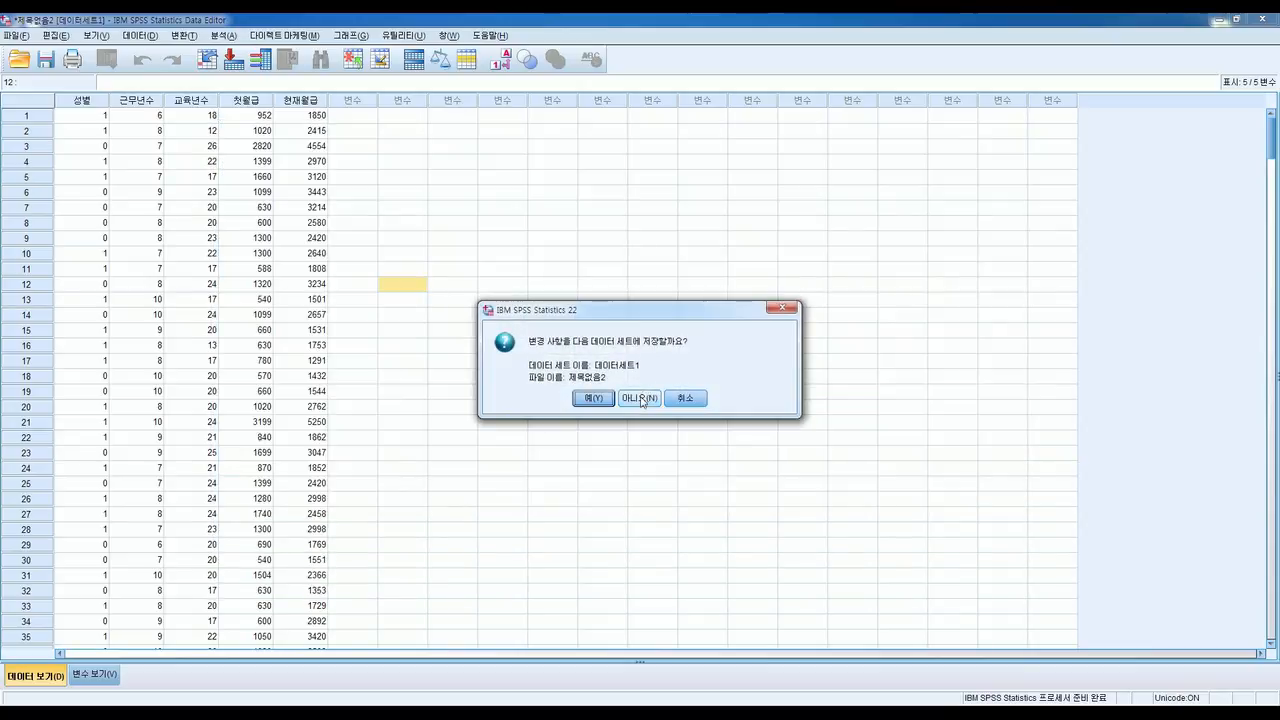
click(640, 400)
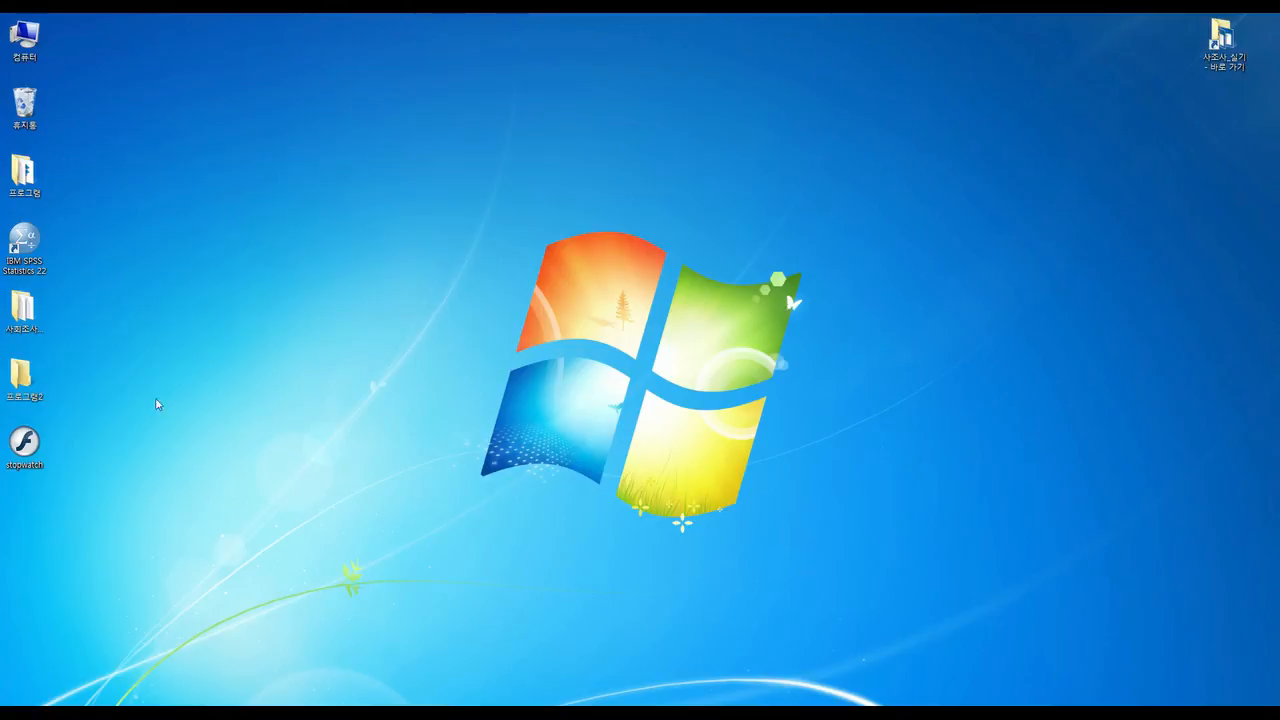
Open the TV시청과독서시간 text file from the 1강 folder of 사회조사분석사_실기 and examine its first rows and column layout
double_click(18, 312)
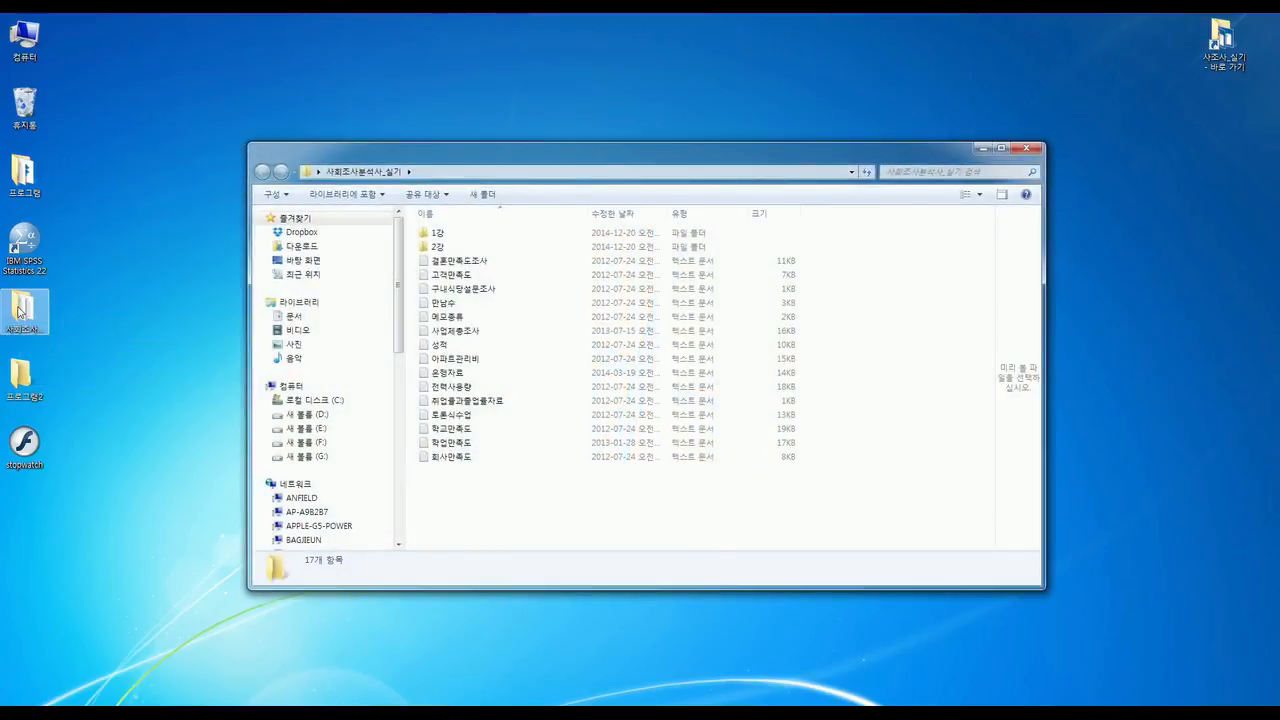
double_click(436, 234)
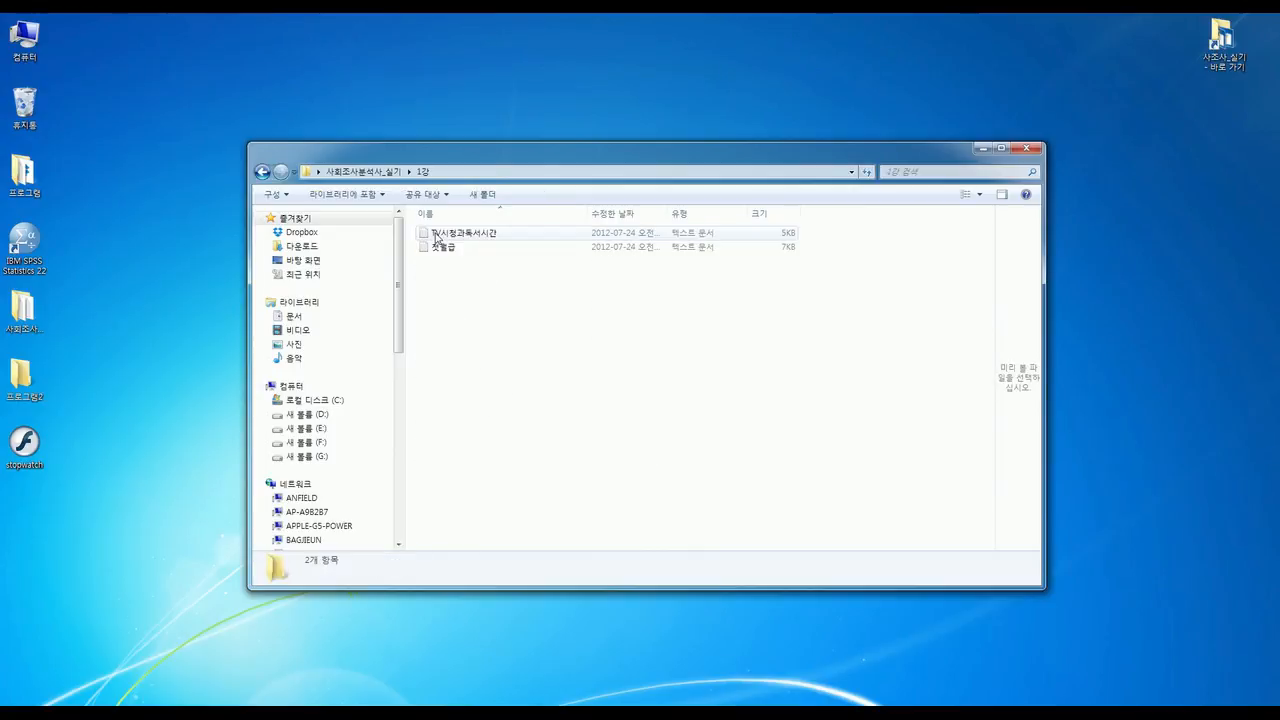
double_click(436, 234)
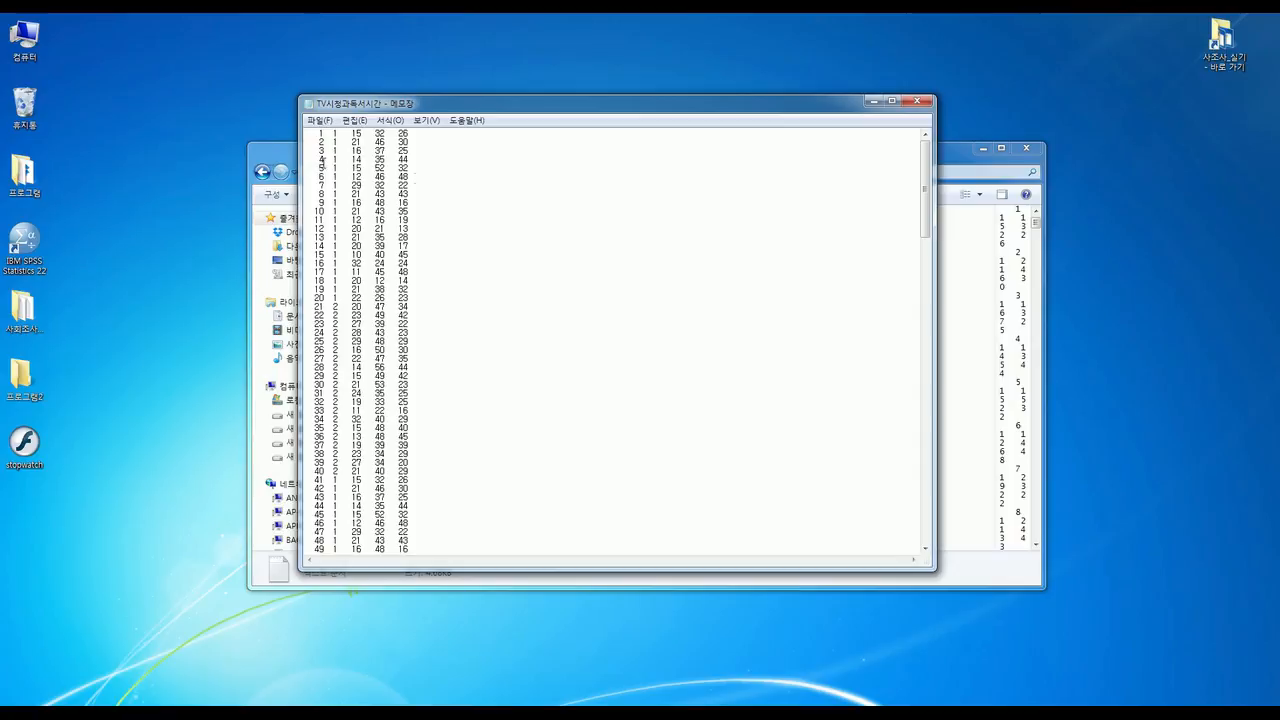
drag(927, 228, 910, 200)
drag(926, 218, 900, 200)
drag(333, 133, 335, 145)
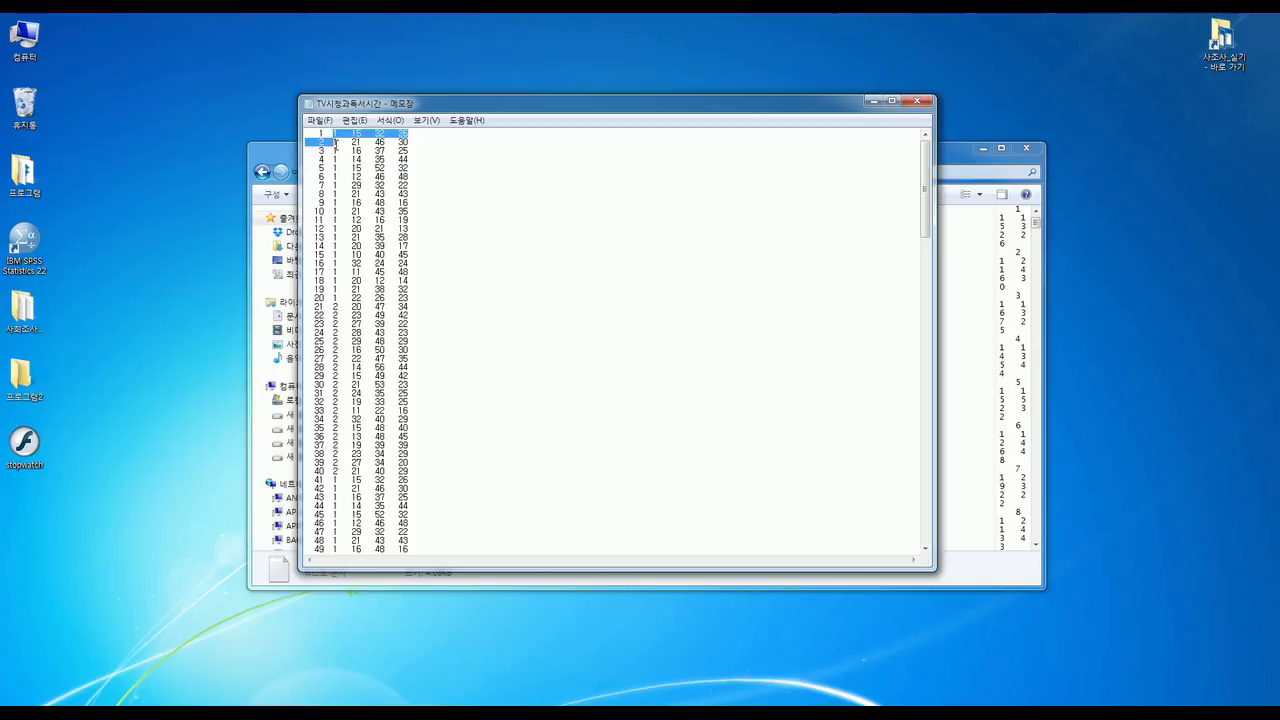
click(334, 140)
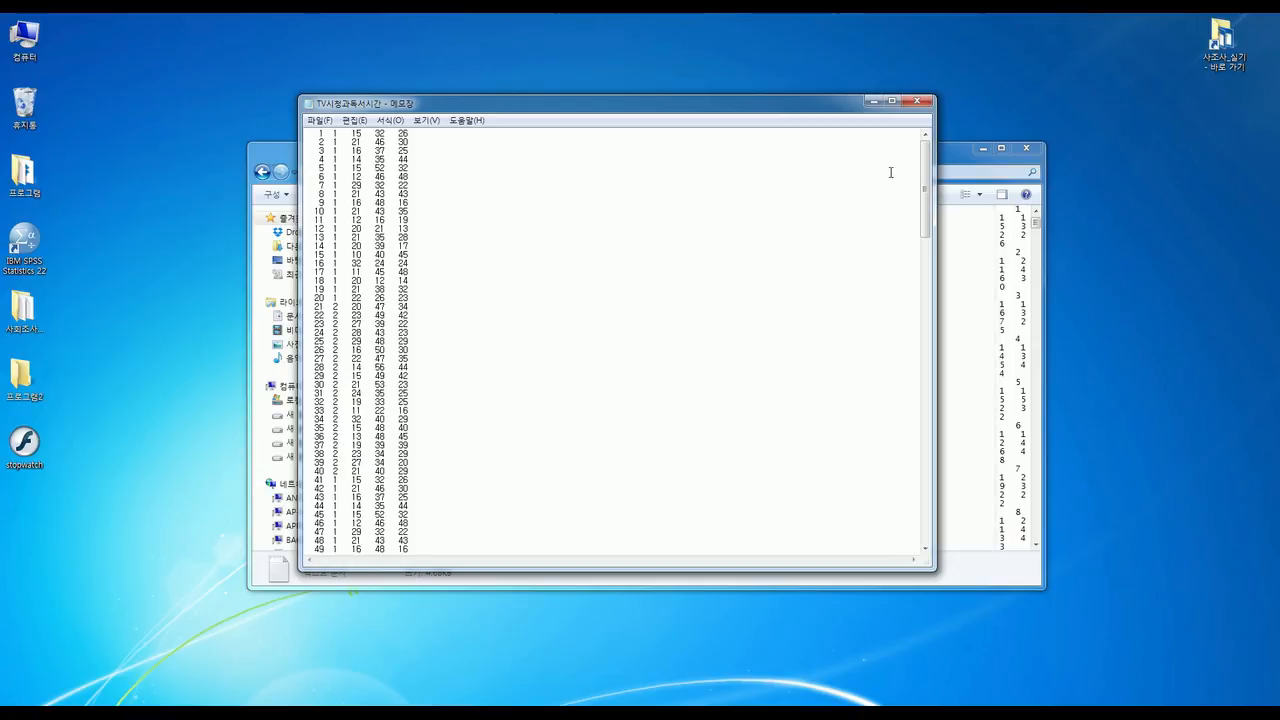
drag(759, 106, 1057, 190)
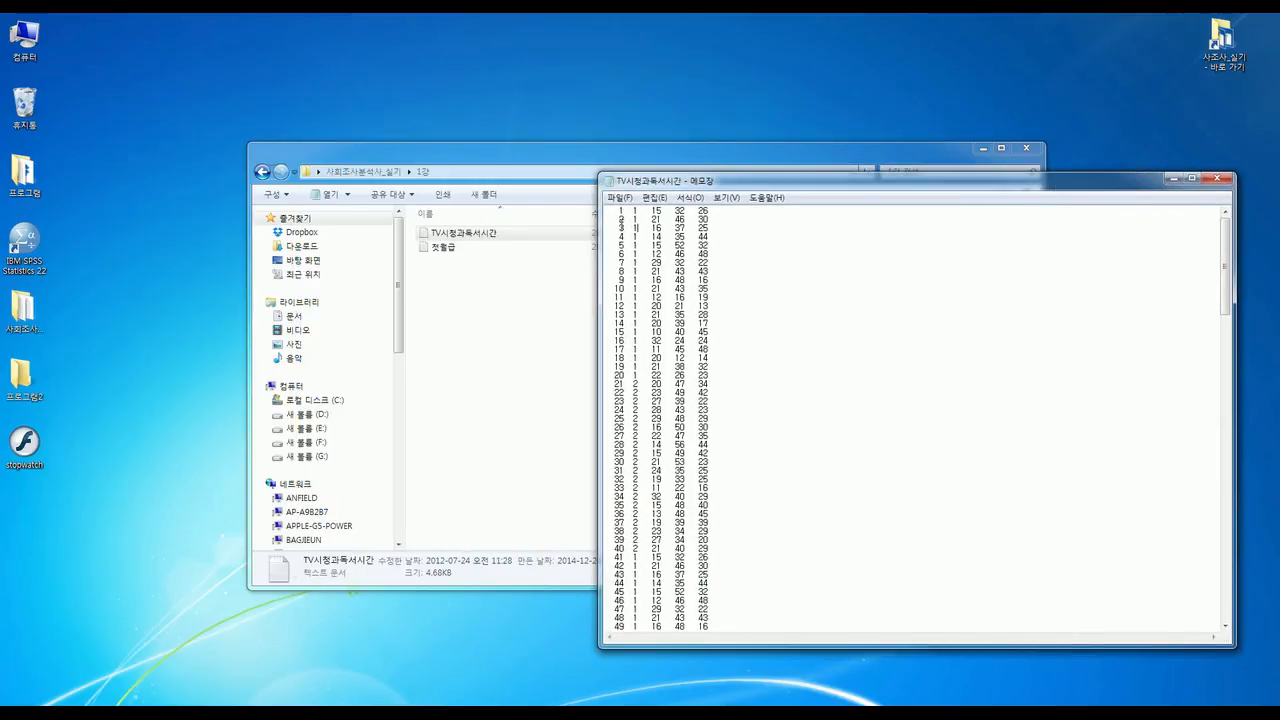
drag(614, 213, 717, 214)
click(754, 251)
drag(606, 212, 712, 230)
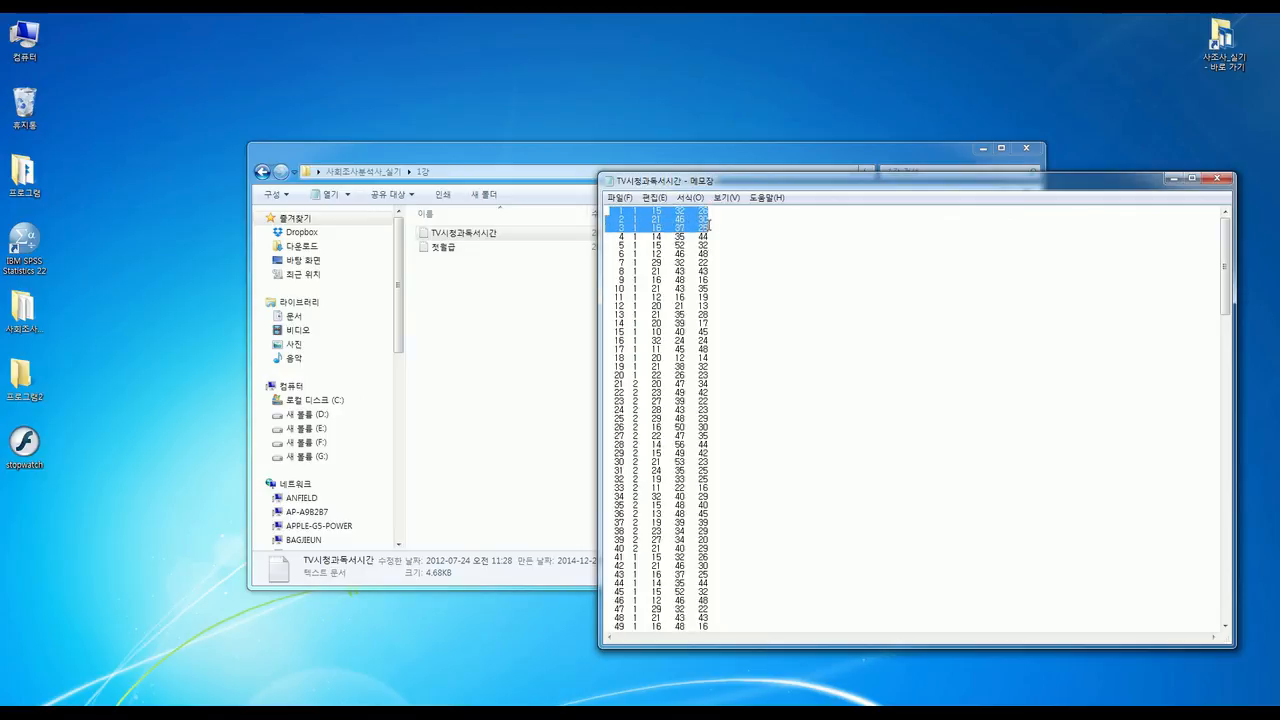
click(778, 264)
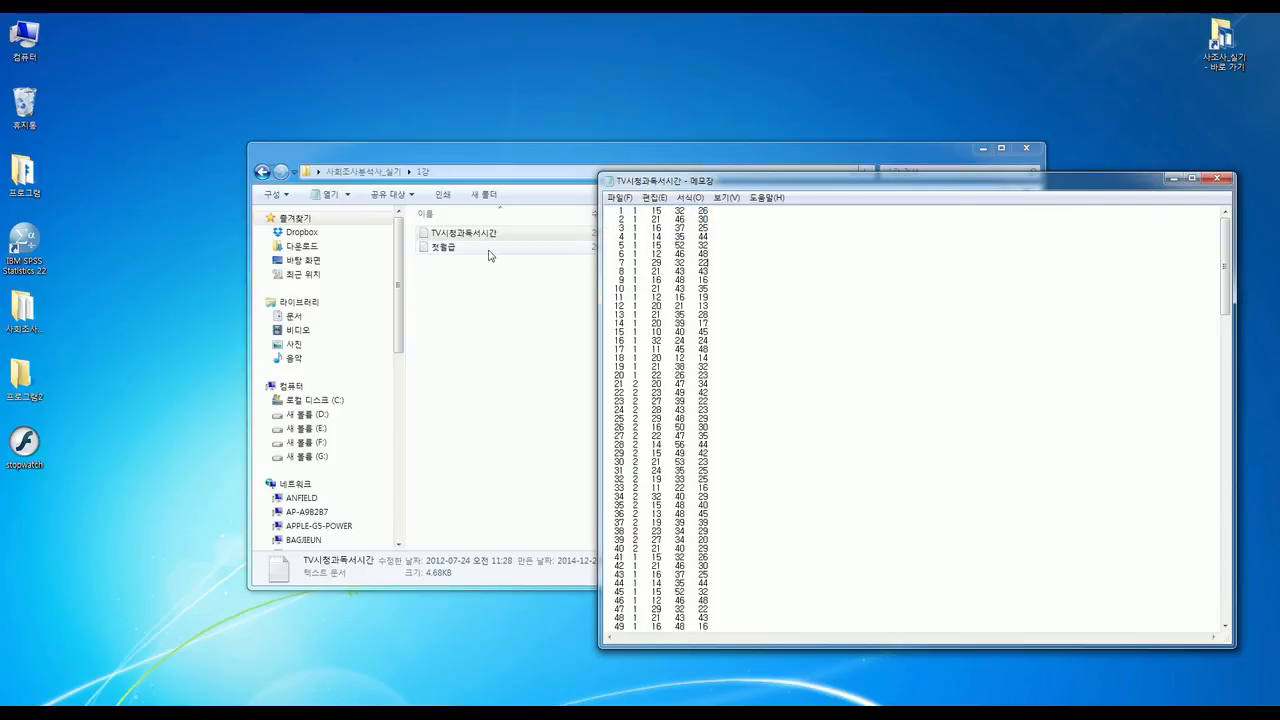
Open the 첫월급 text file beside it to compare the first lines of both, and close both files and the folder
double_click(466, 251)
drag(652, 113, 426, 189)
click(1085, 190)
drag(1085, 190, 948, 178)
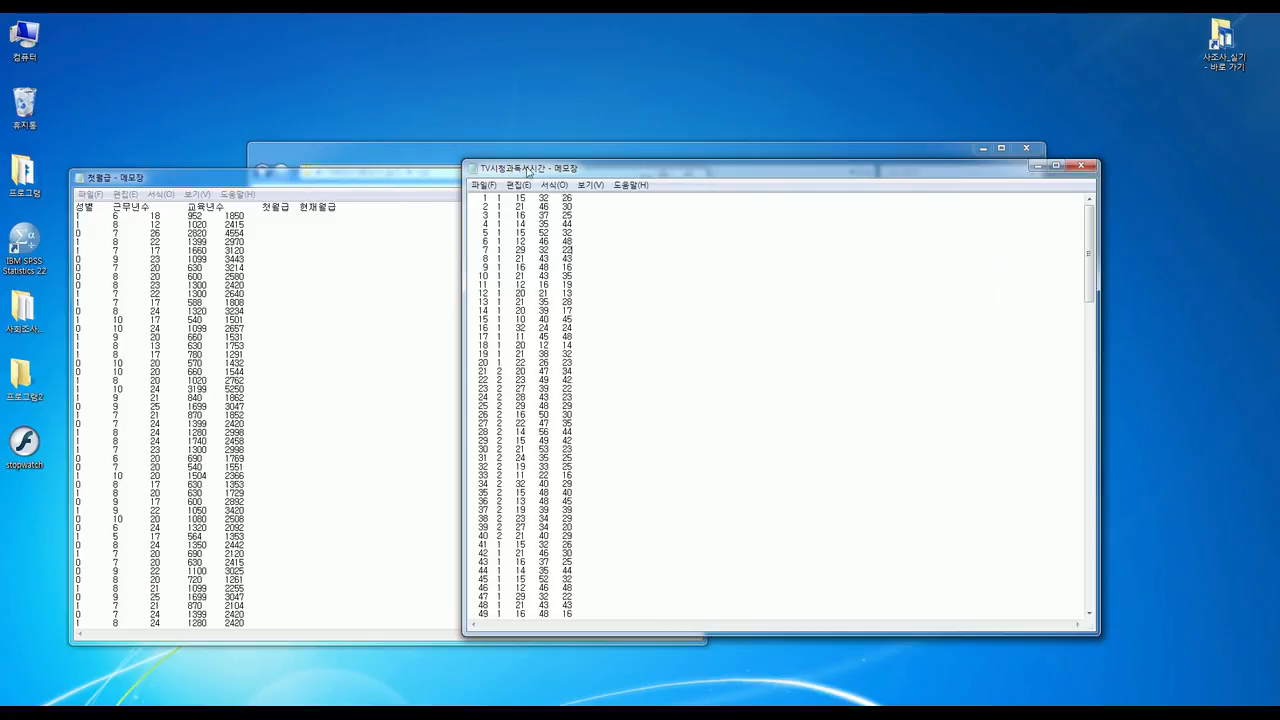
click(443, 183)
click(688, 175)
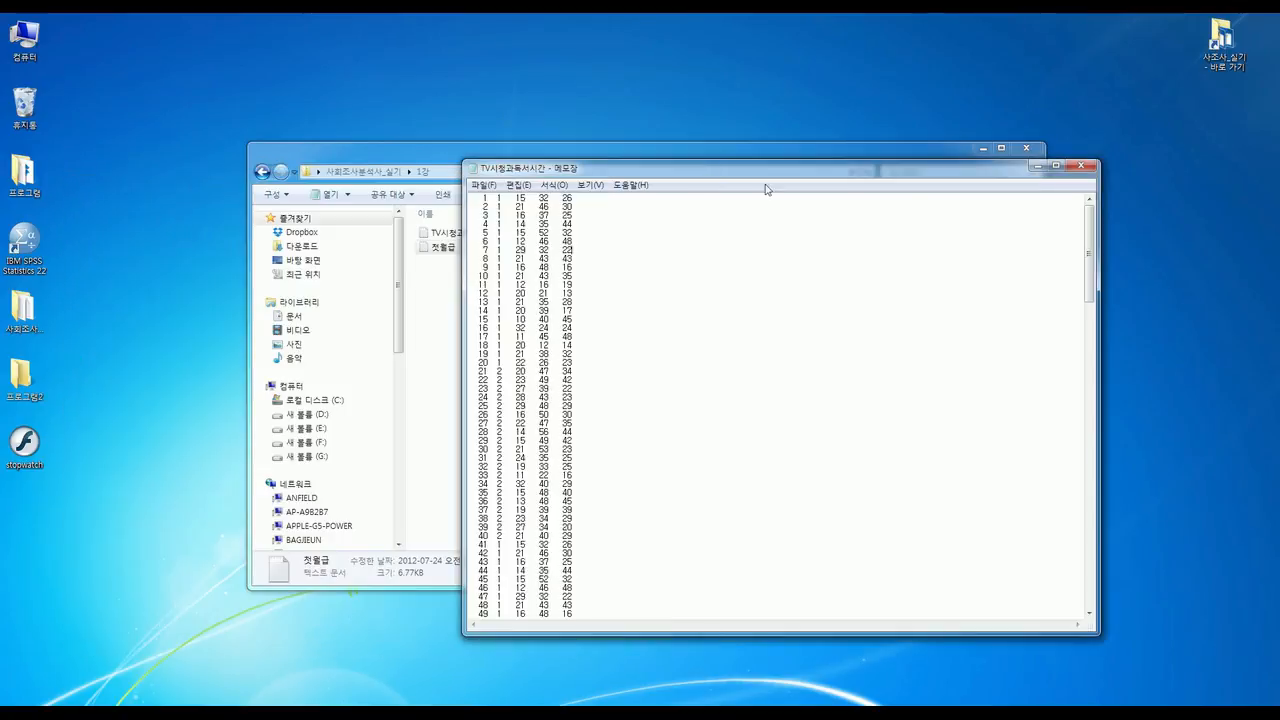
click(1078, 172)
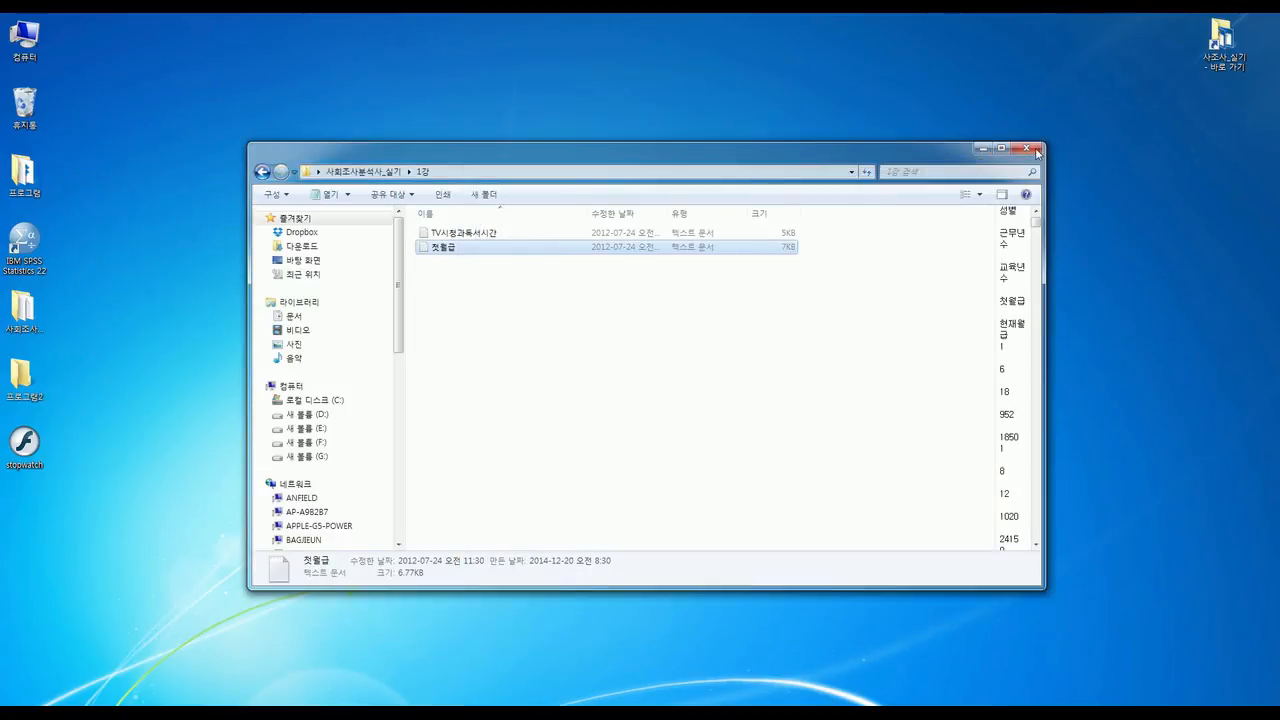
click(1026, 148)
Start IBM SPSS Statistics 22 and choose to open another file, with the file type set to text data (*.txt, *.dat, *.csv, *.tab)
click(30, 245)
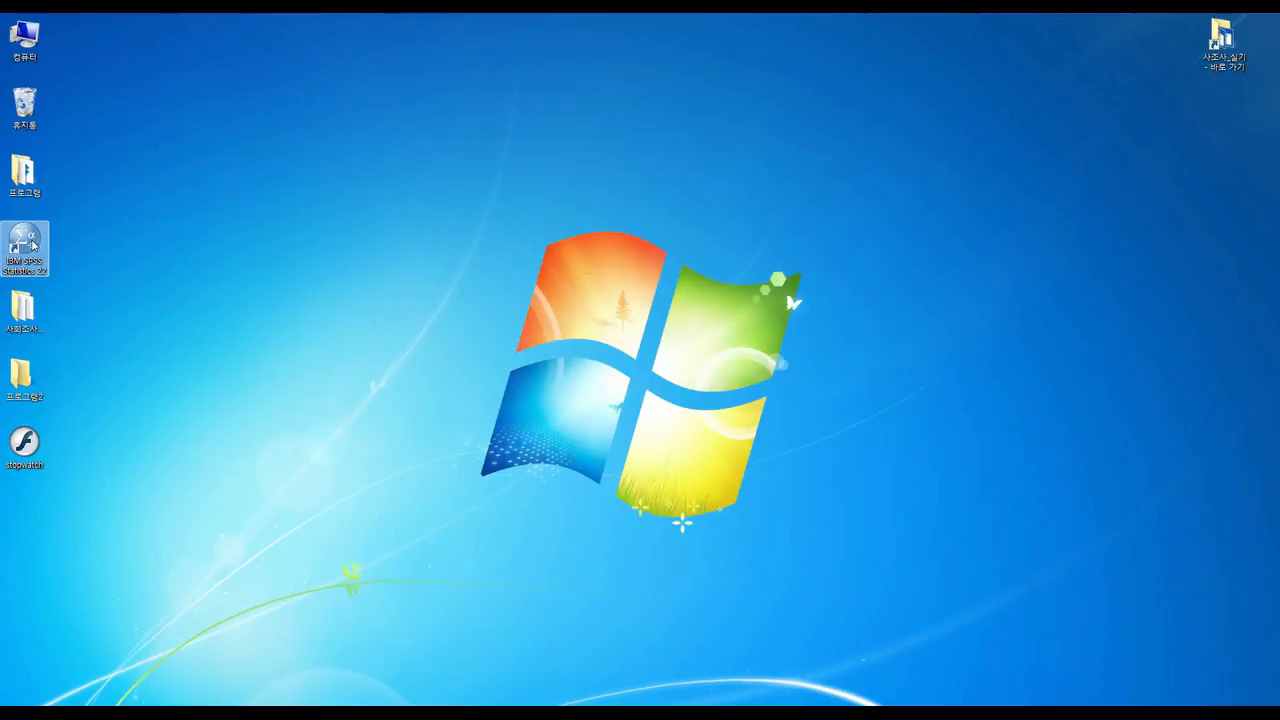
double_click(30, 245)
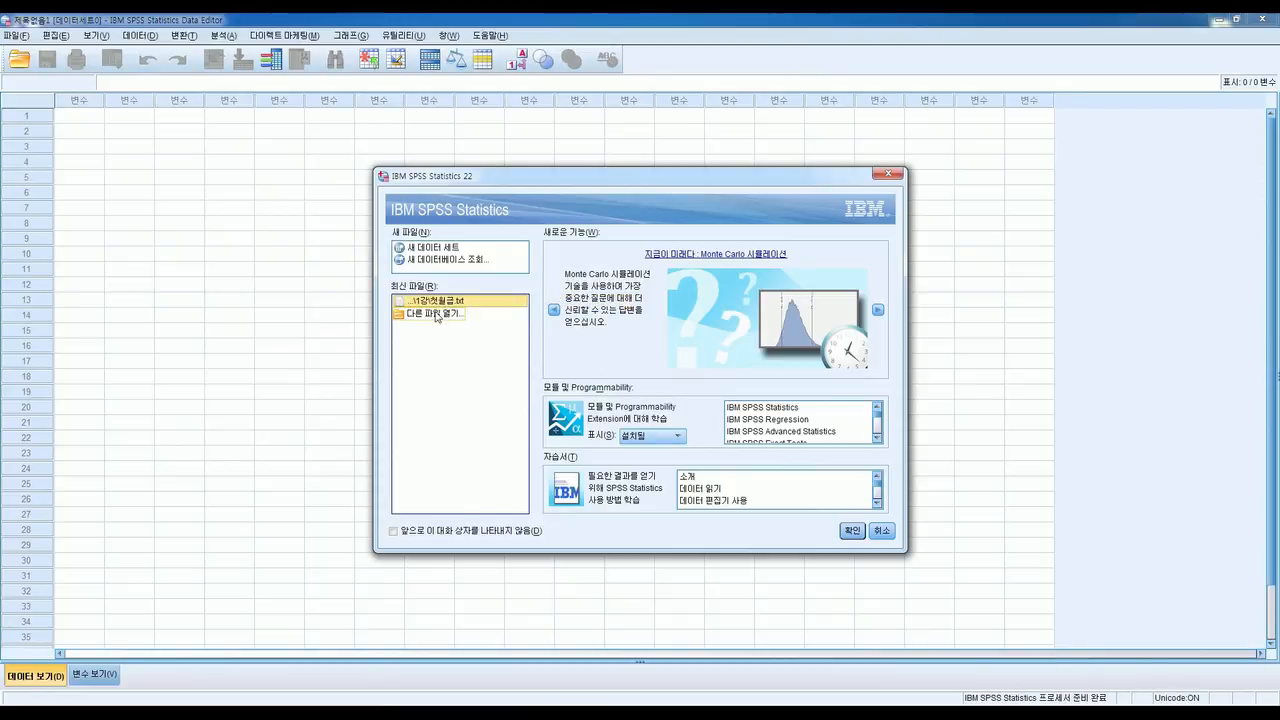
click(437, 313)
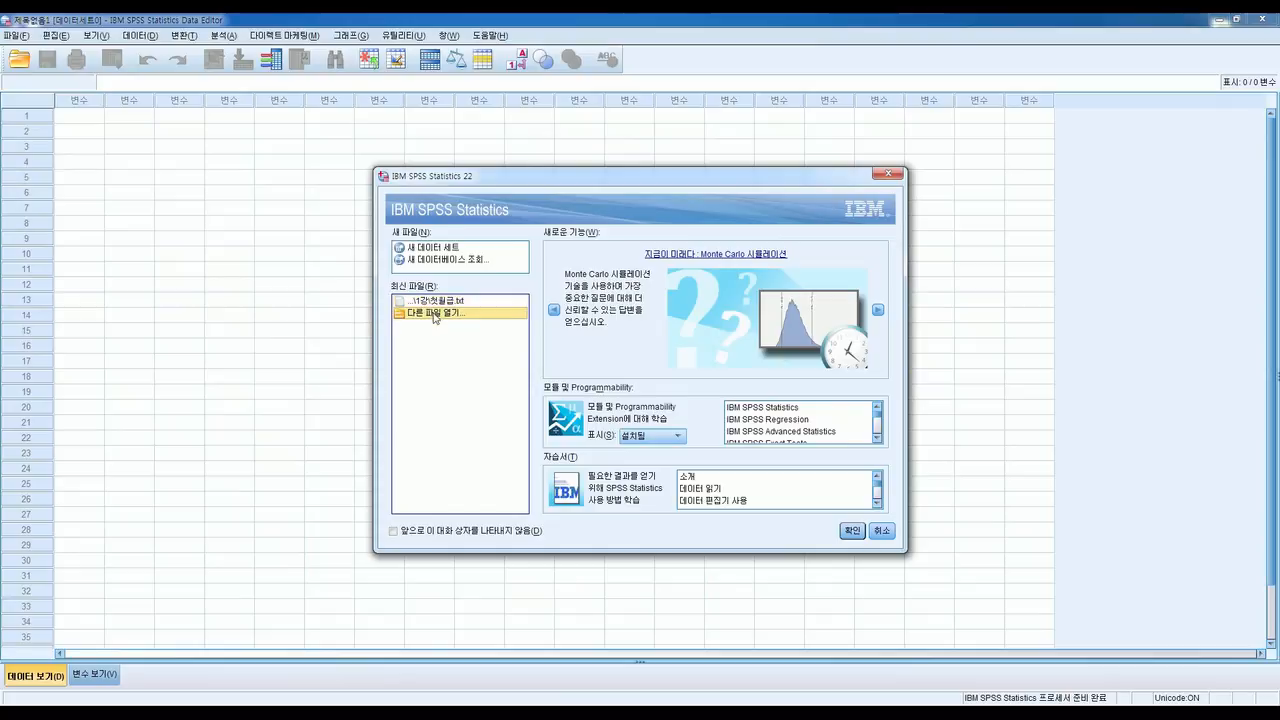
click(852, 530)
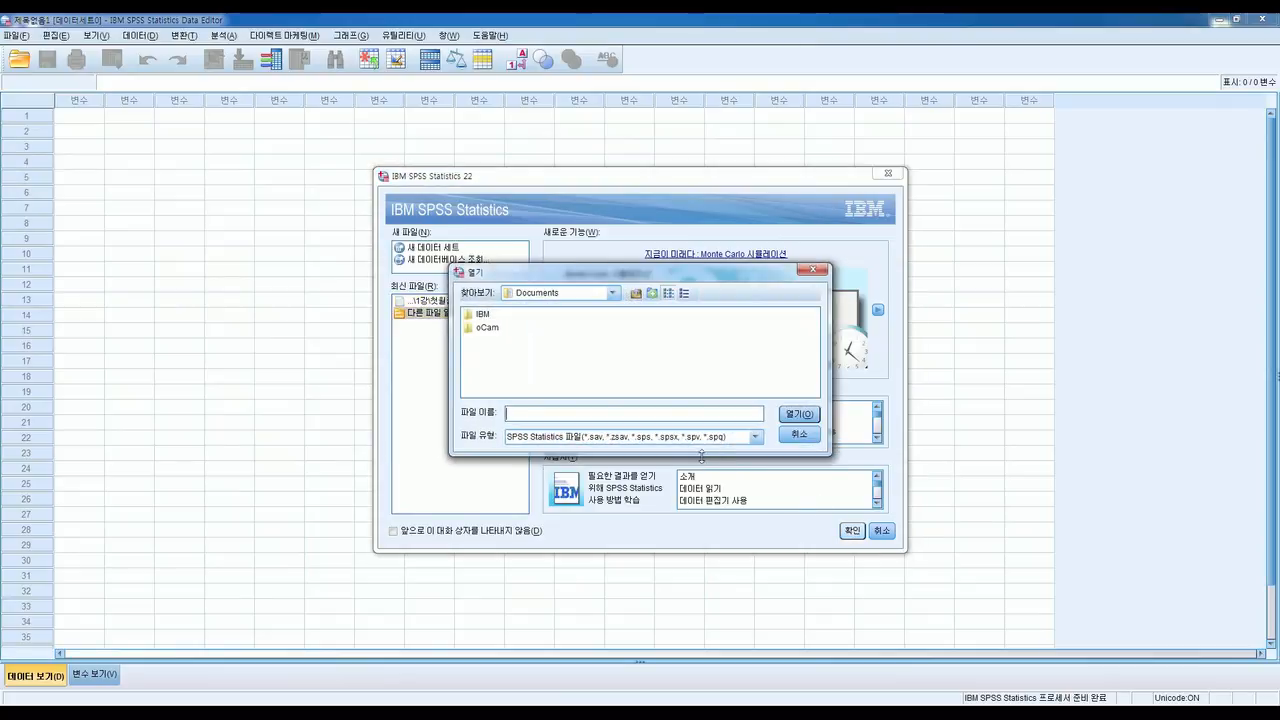
click(755, 436)
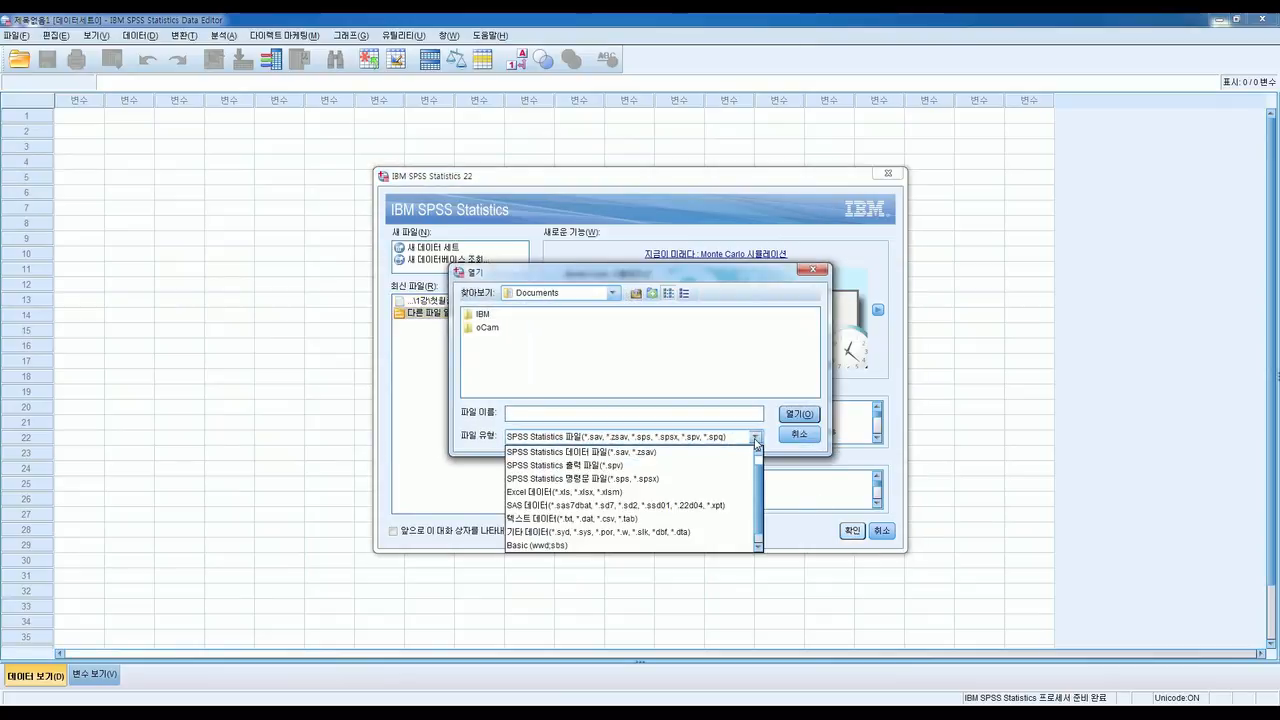
click(676, 519)
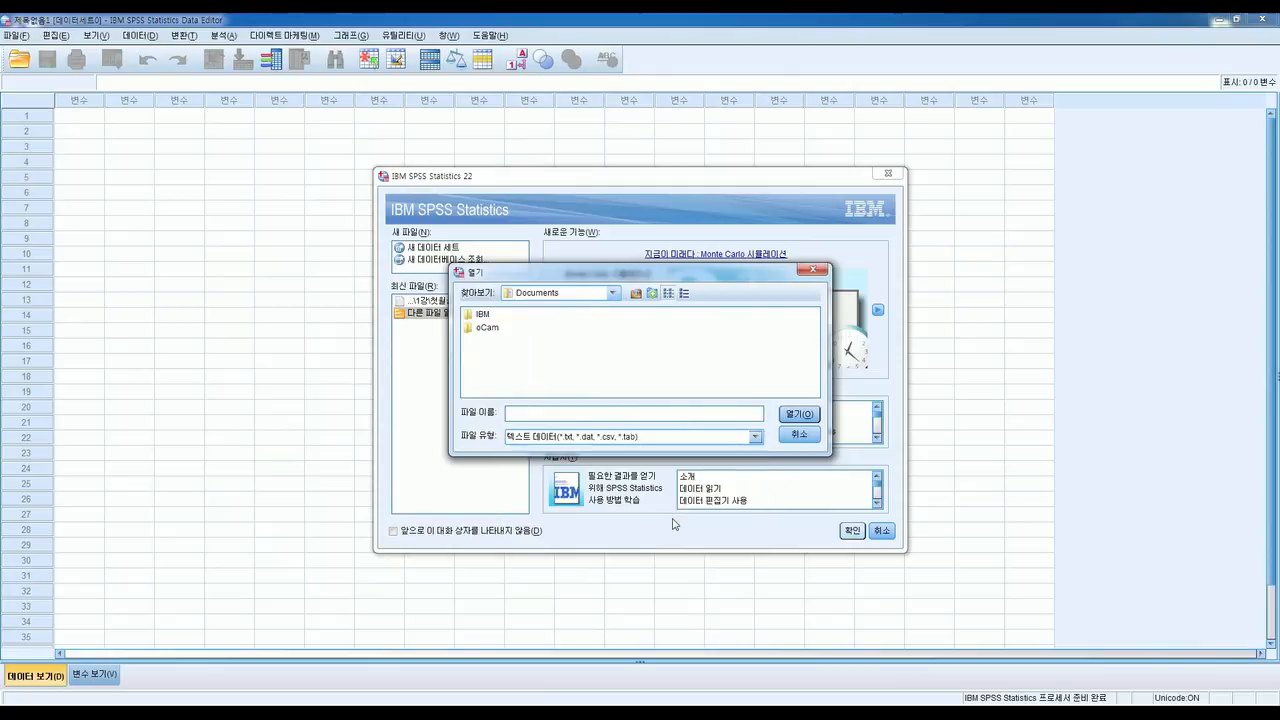
Browse to the 1강 folder inside 사회조사분석사_실기 and open the TV시청과독서시간 text file for import
click(636, 294)
click(636, 294)
click(636, 294)
click(636, 294)
double_click(527, 381)
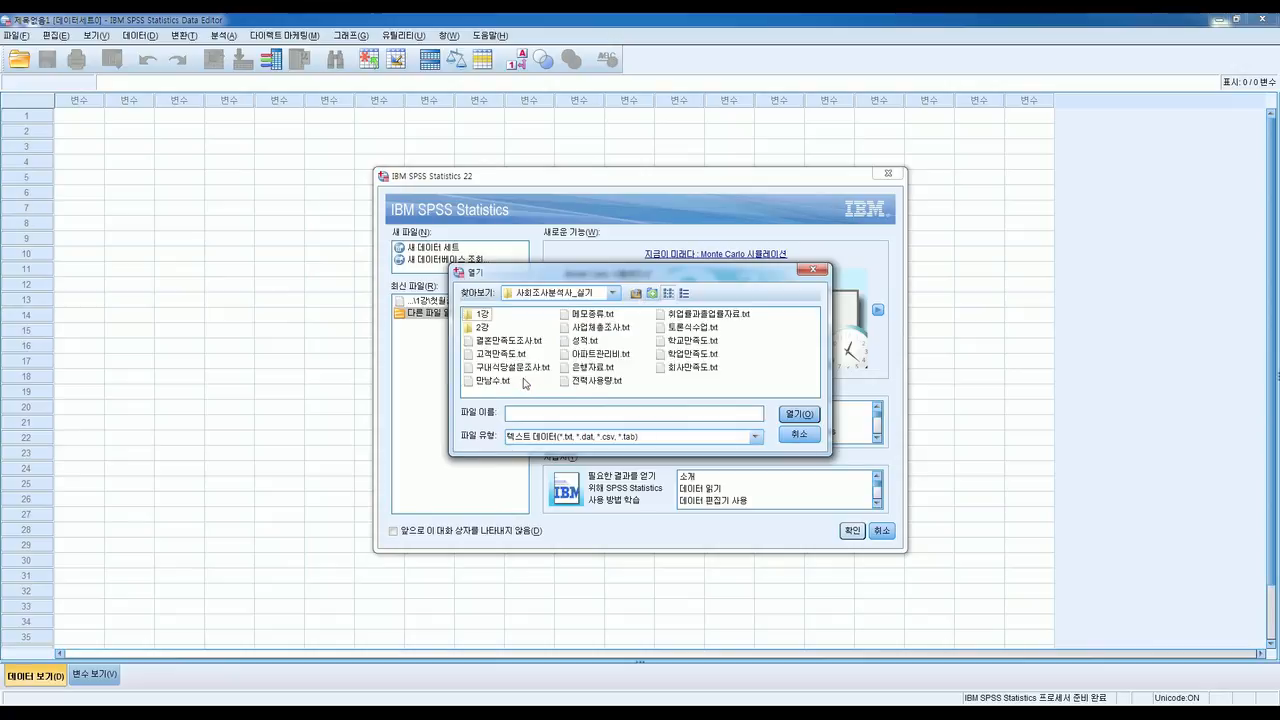
double_click(482, 315)
double_click(514, 316)
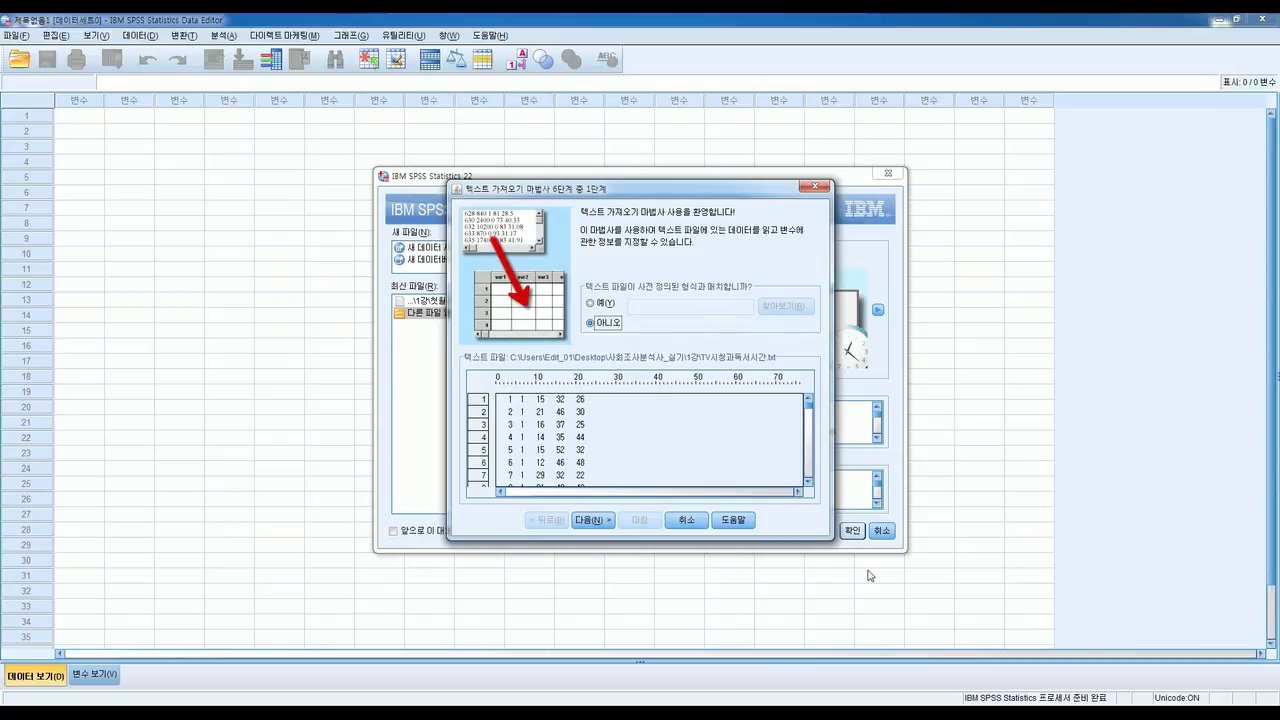
Use no predefined format, set the variables to fixed width without names in the file, and accept importing all cases from line 1
click(599, 528)
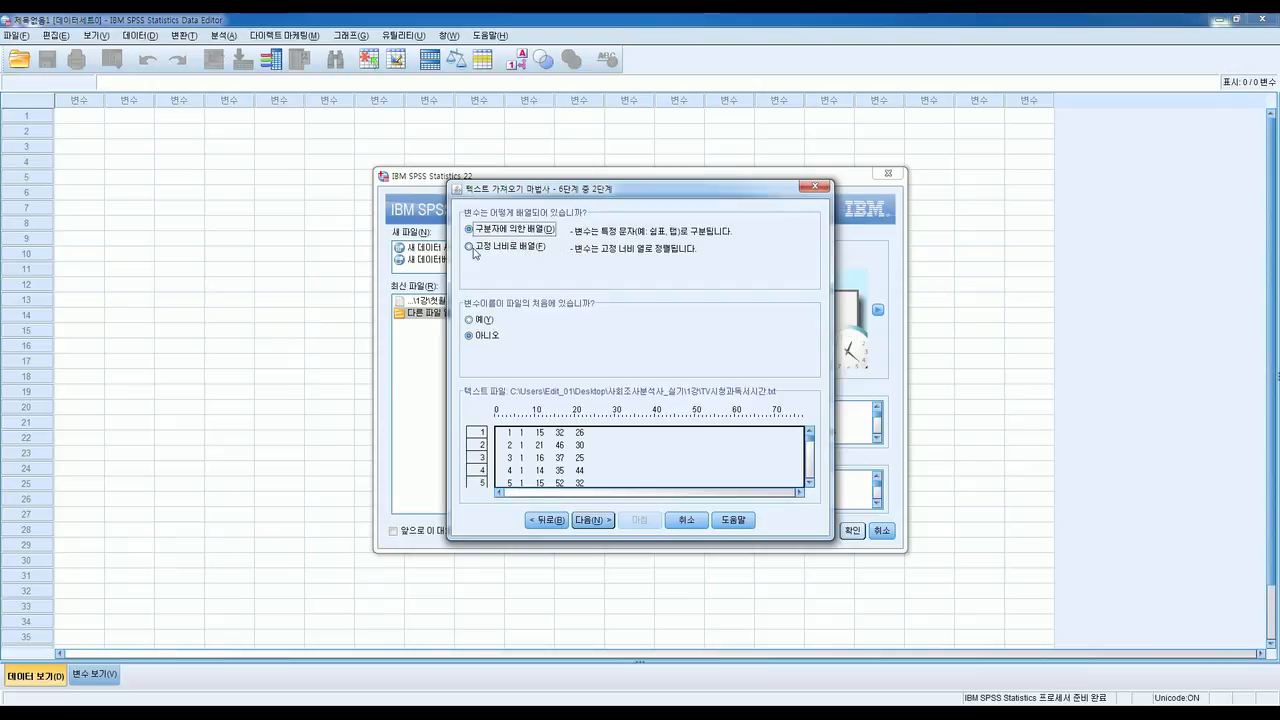
click(470, 251)
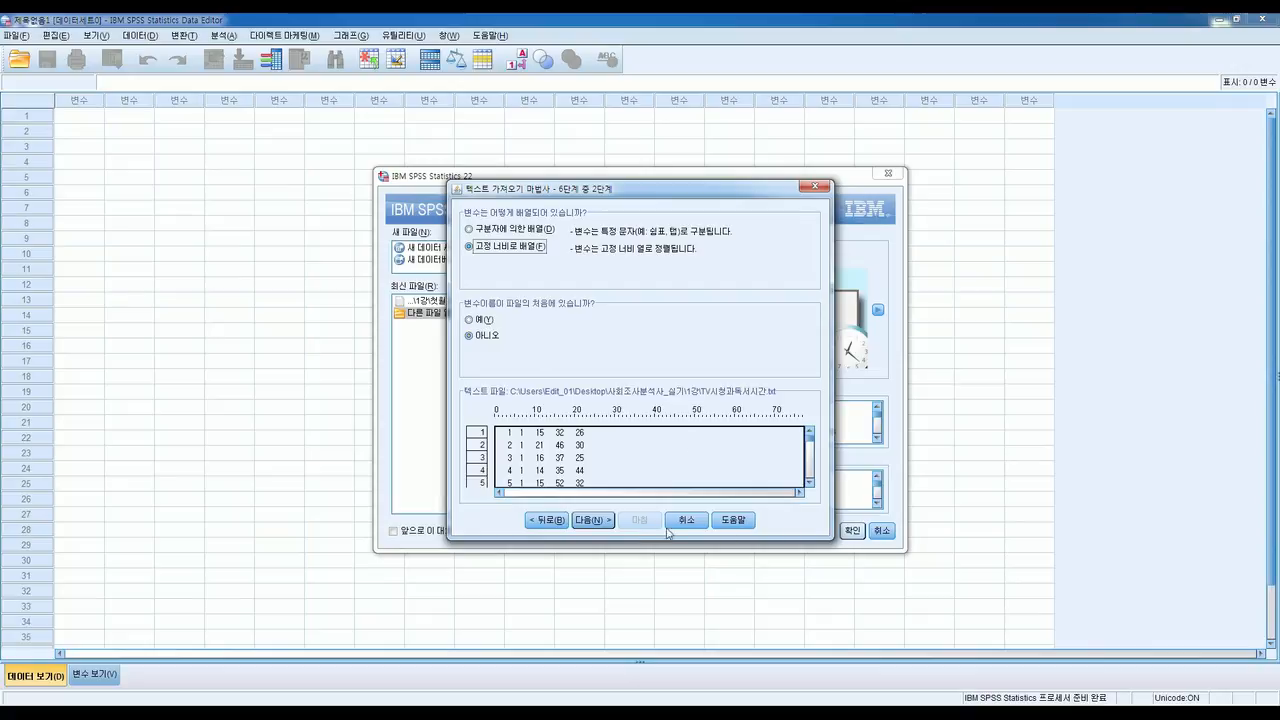
click(583, 521)
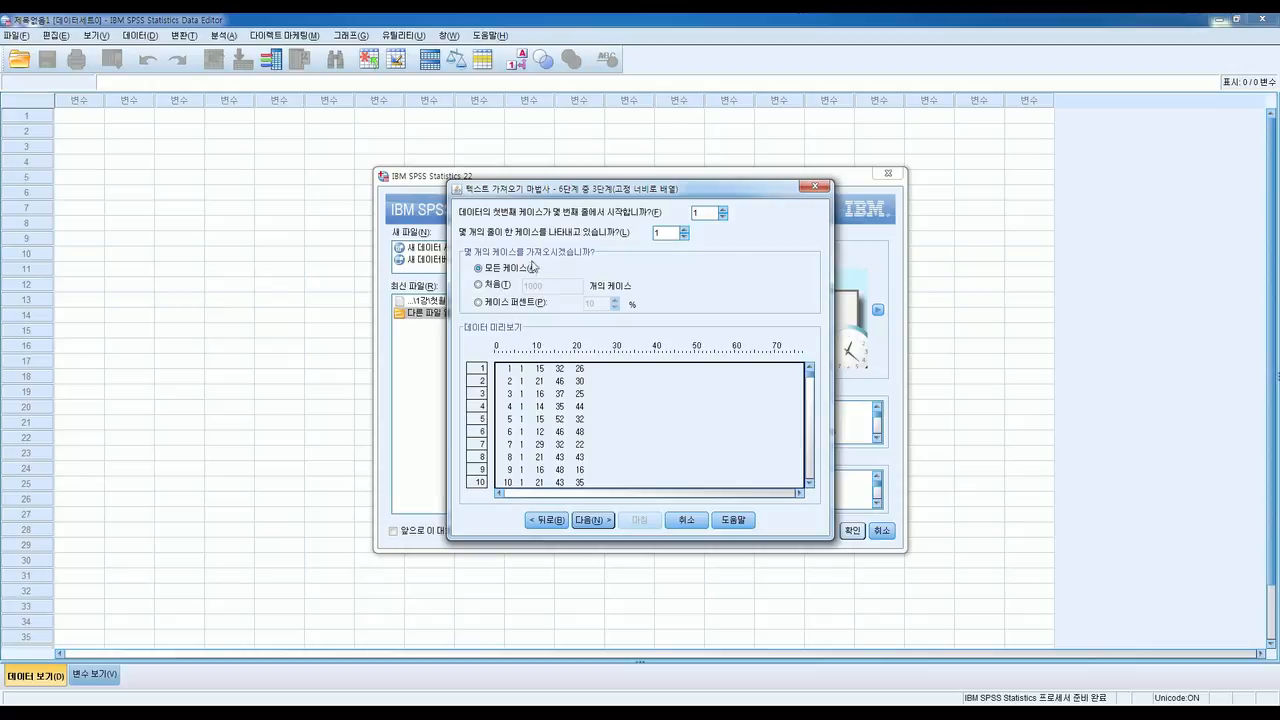
click(600, 521)
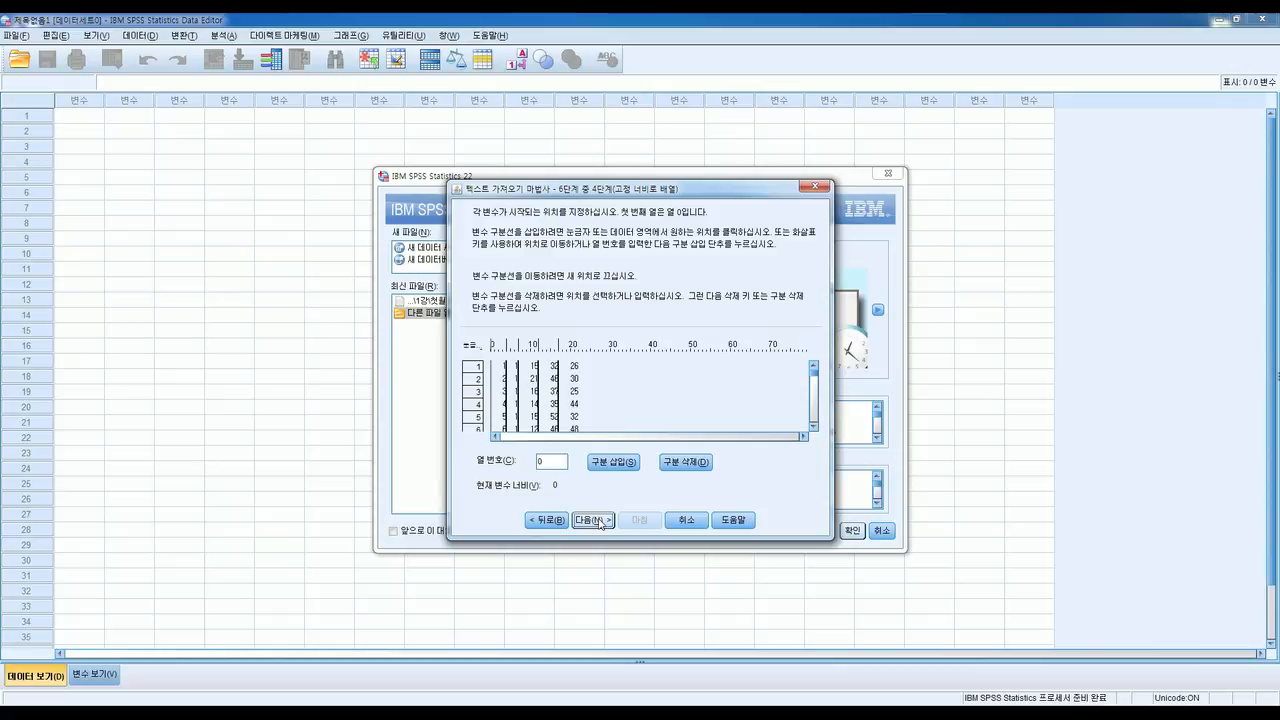
Delete the variable break line at column 4 and insert it again at the same position
click(507, 368)
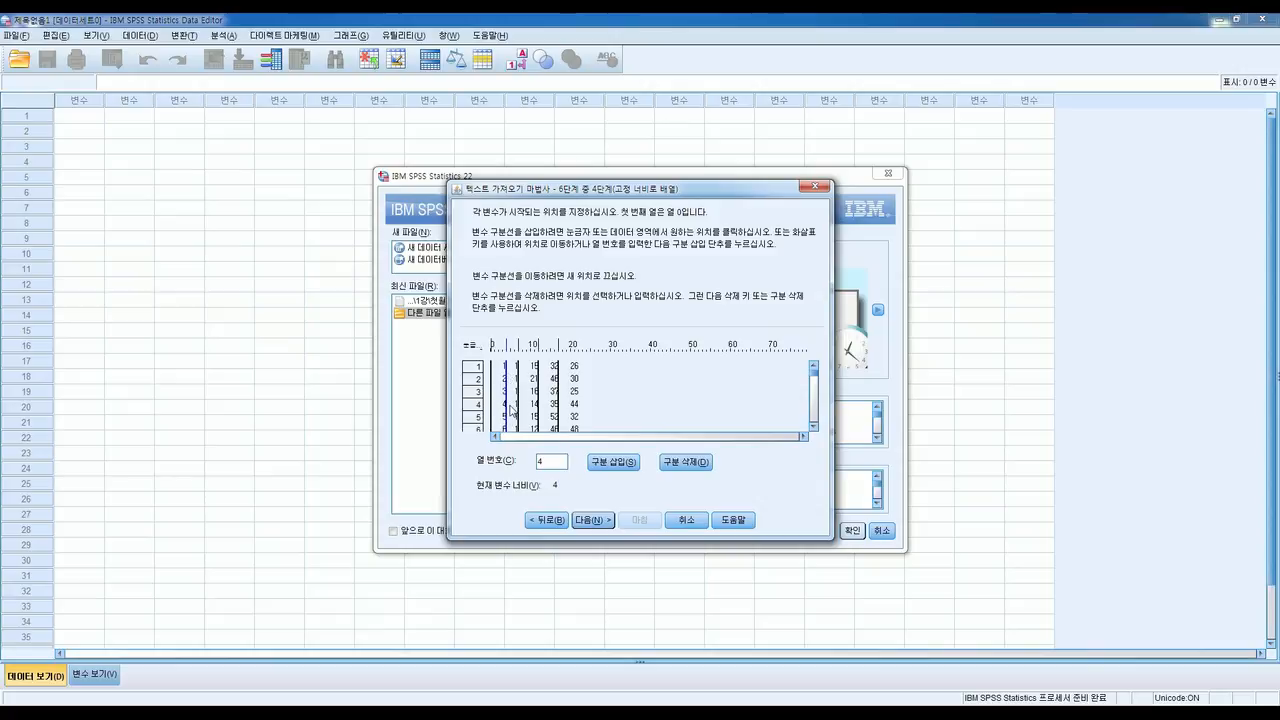
click(687, 463)
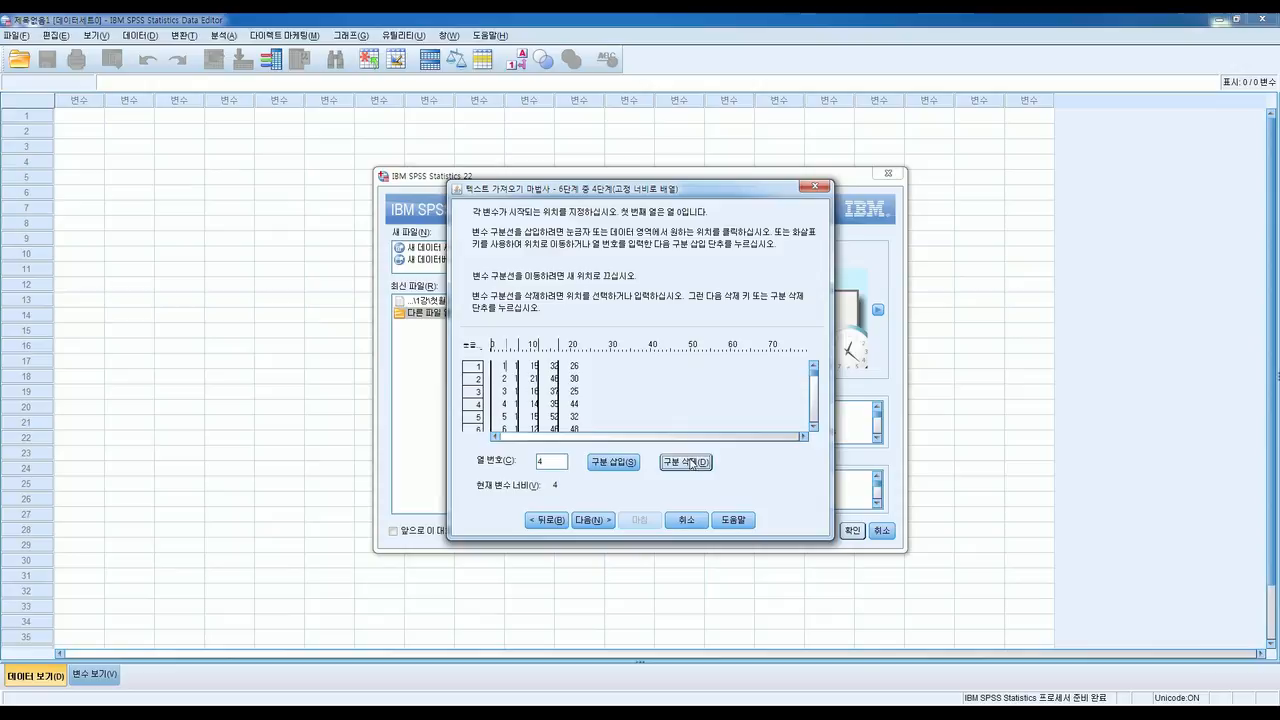
click(506, 375)
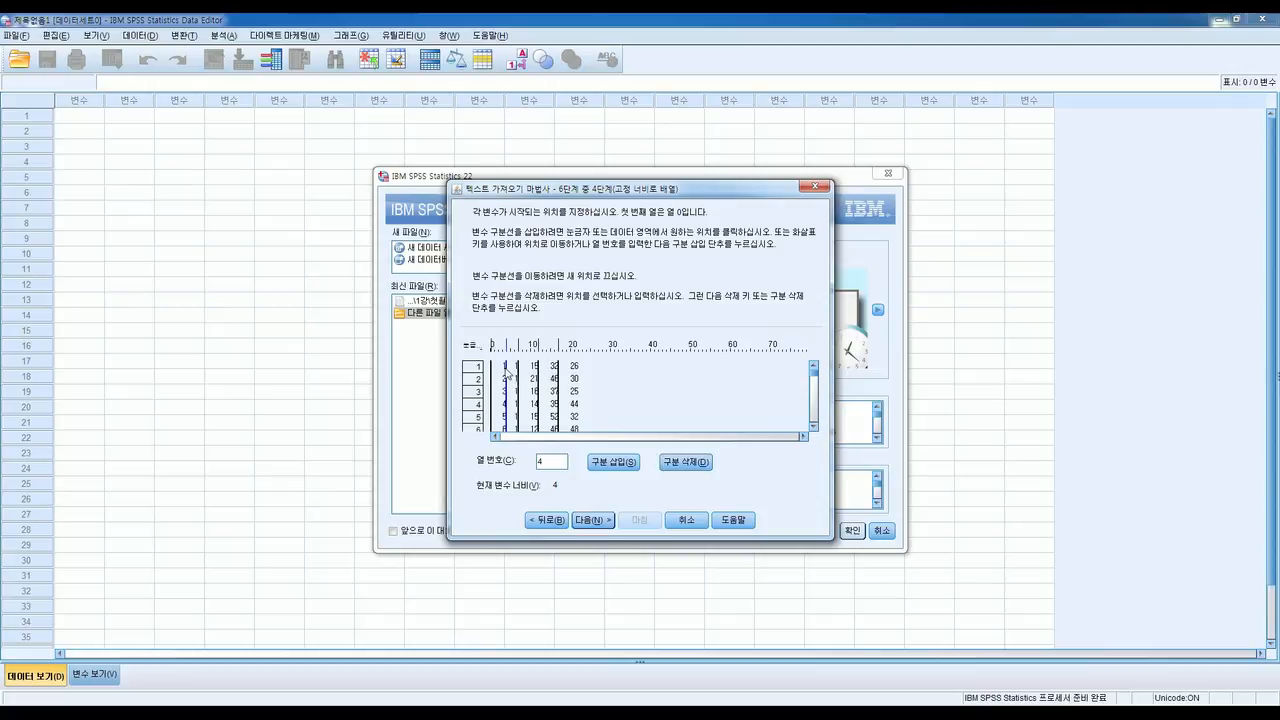
click(612, 460)
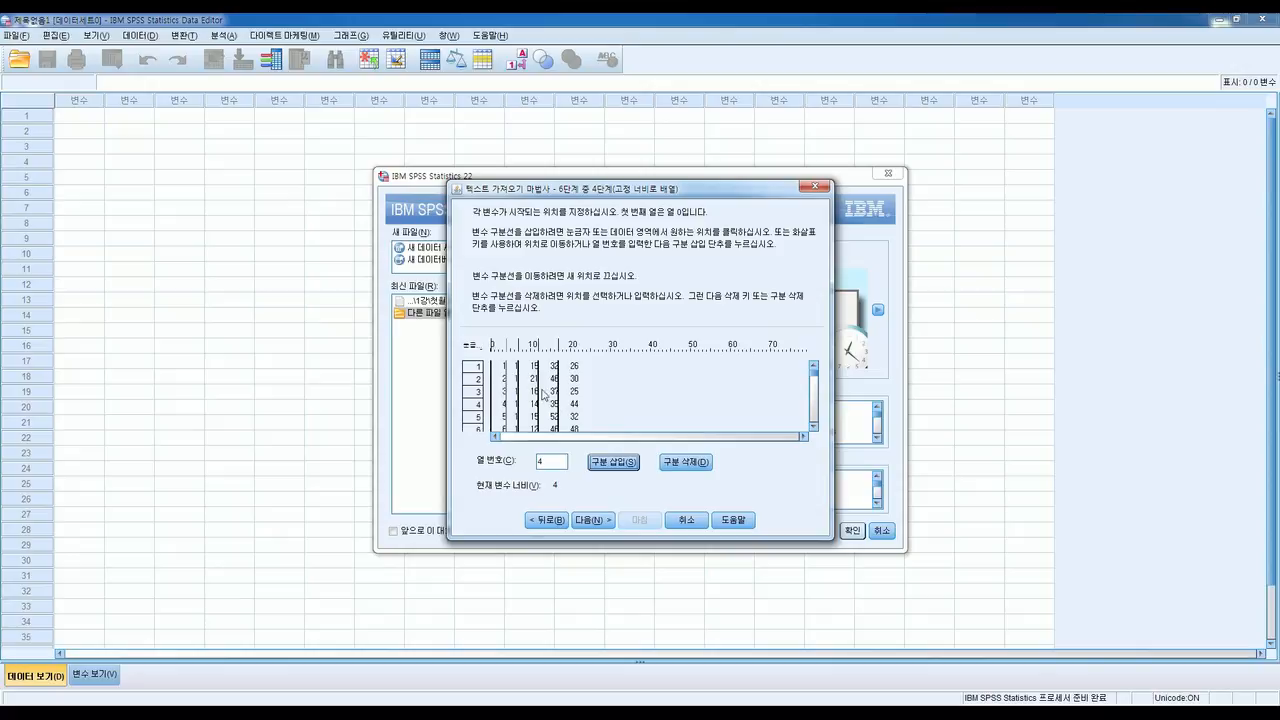
Try an extra variable break line at column 11, delete it, and continue the import with the remaining breaks
click(535, 382)
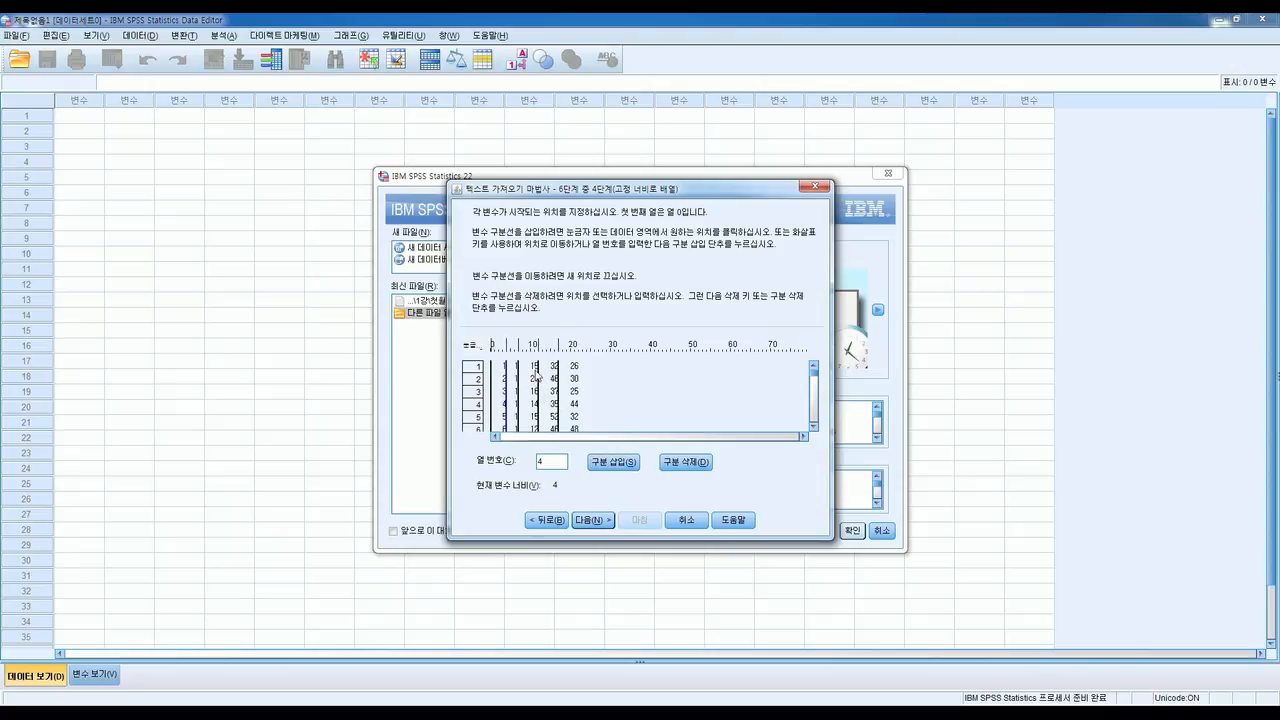
click(613, 462)
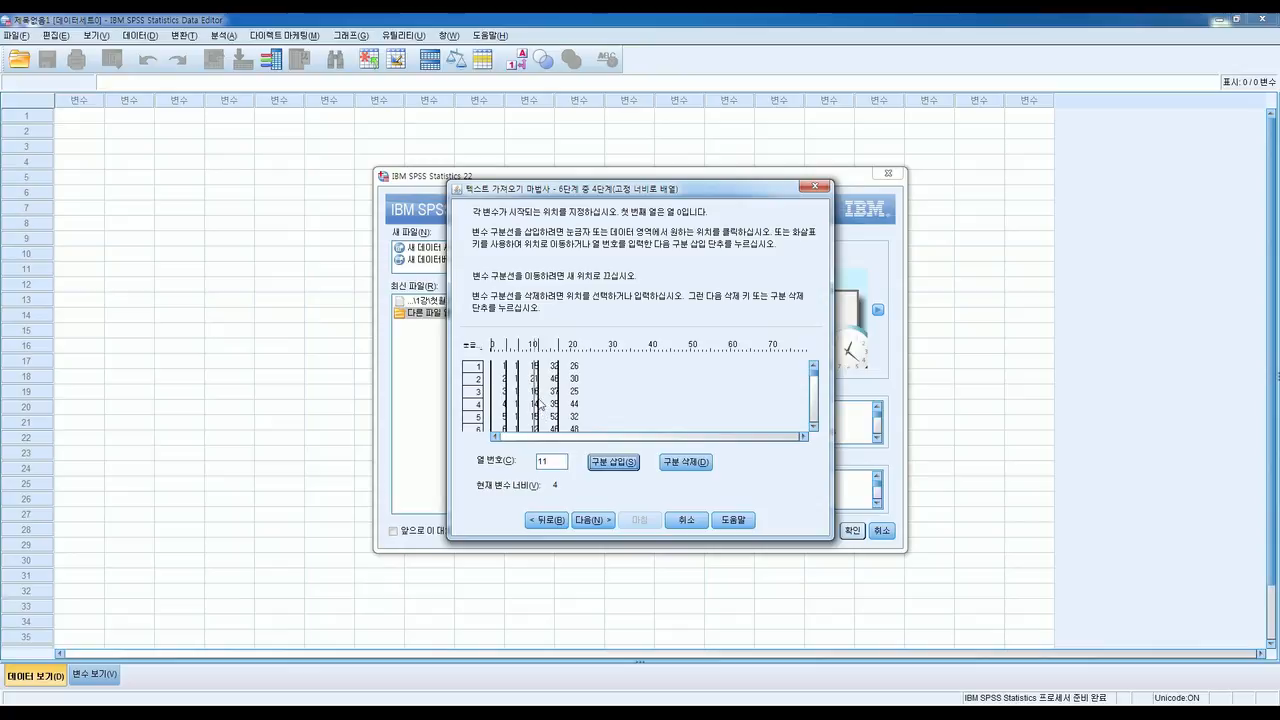
click(695, 463)
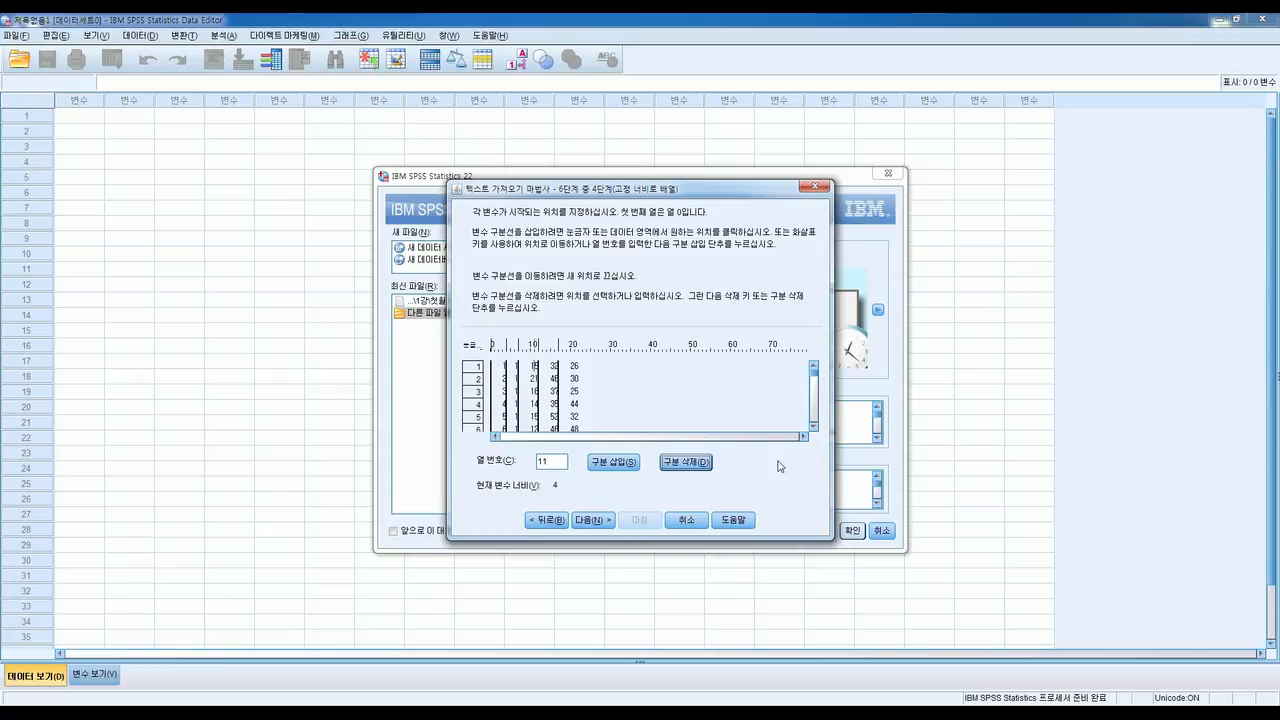
click(603, 520)
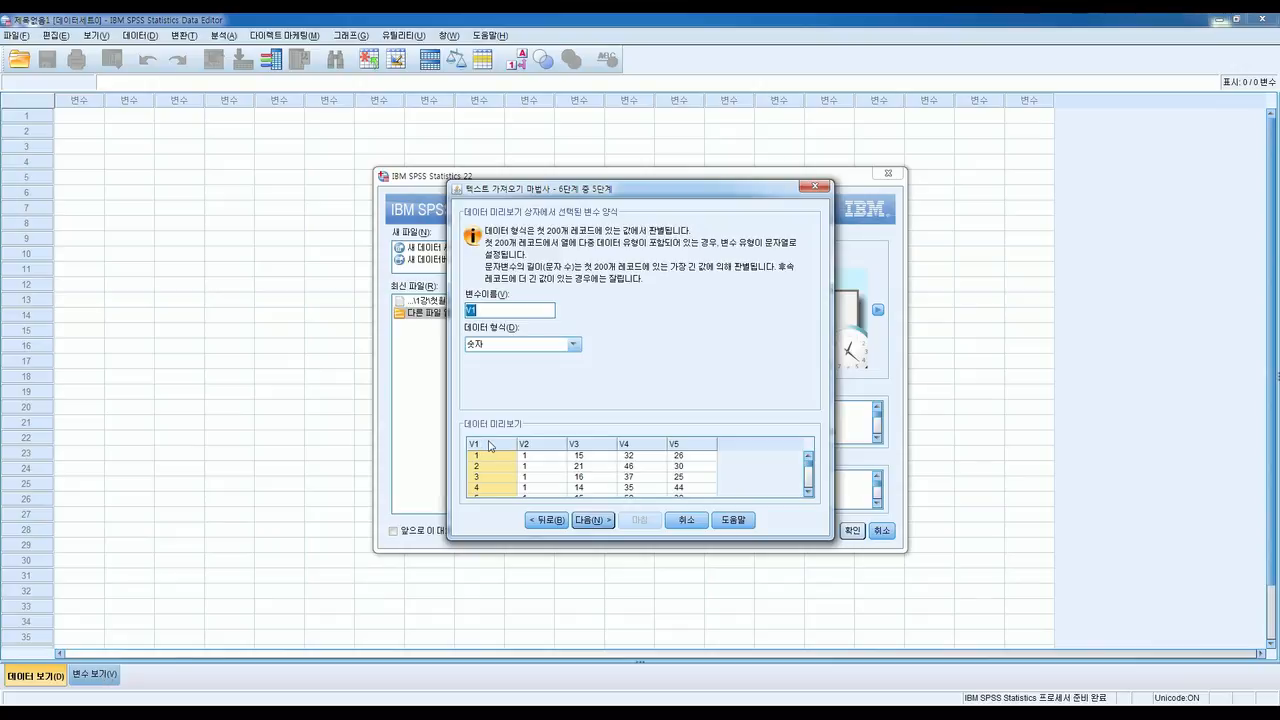
Keep the default variable names and formats and finish the import without saving the file format or pasting syntax
click(596, 521)
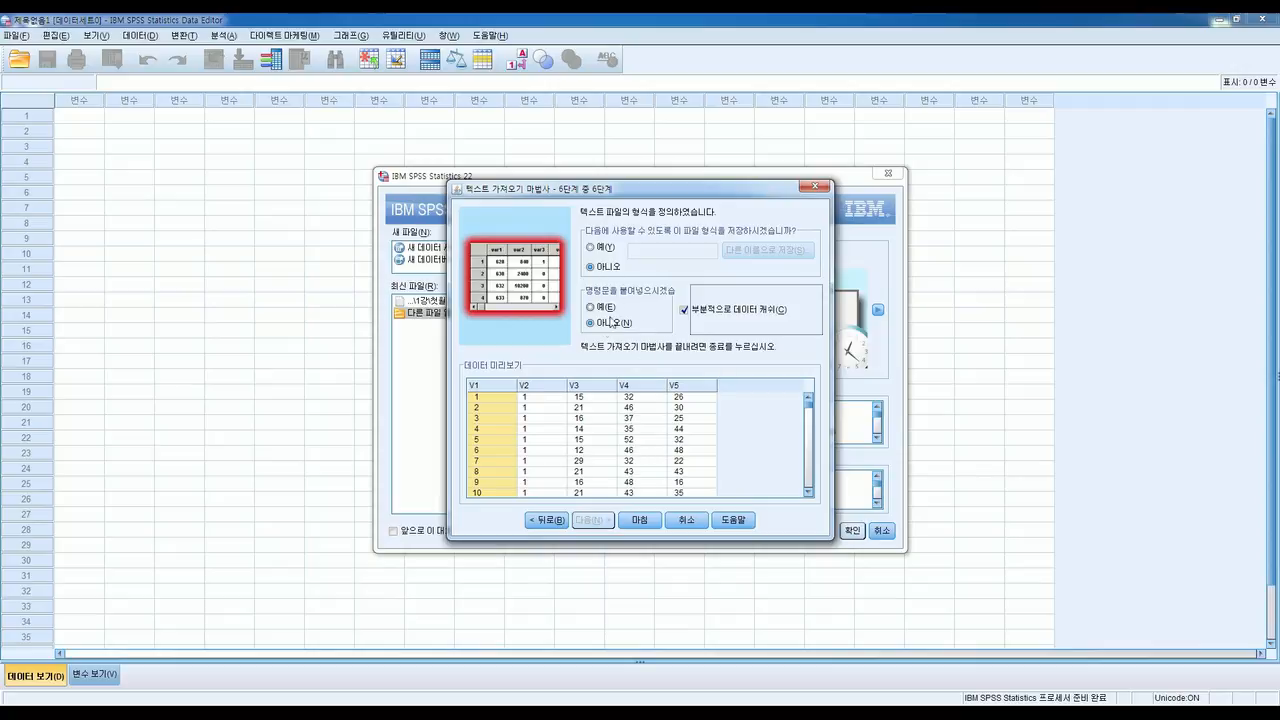
click(639, 520)
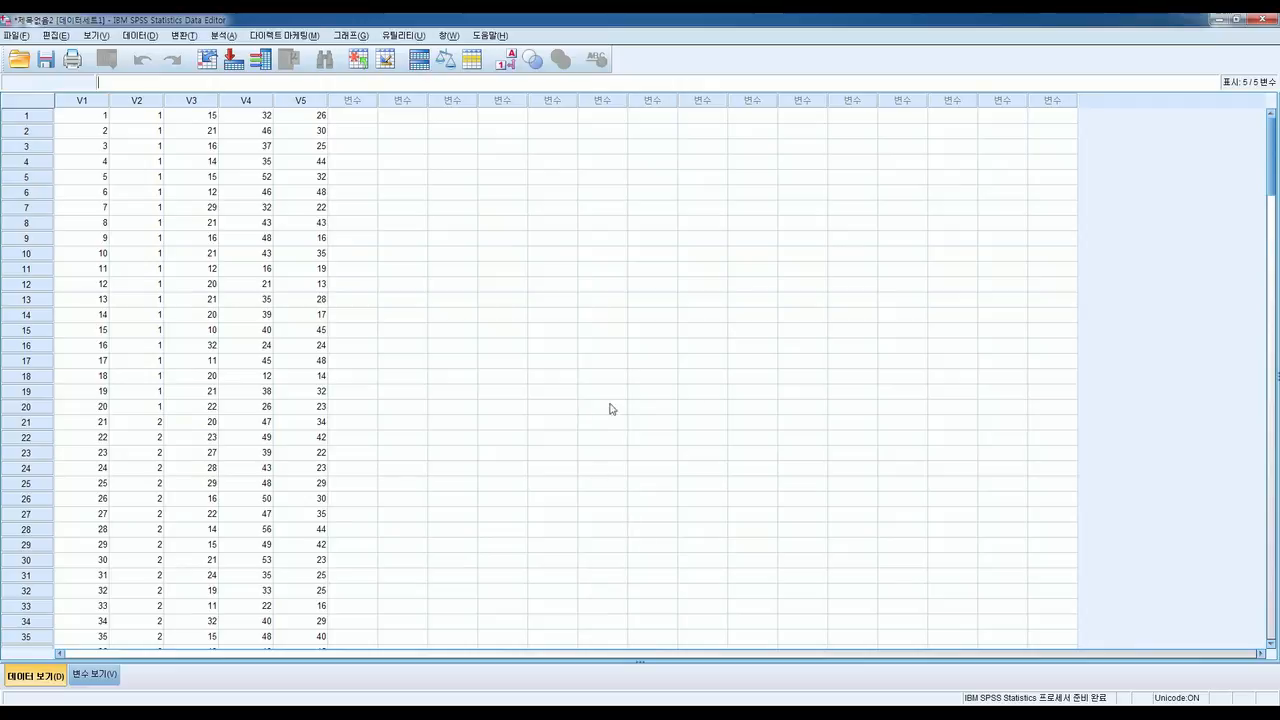
Examine the imported cases in the data view from the first row through the last row
drag(1272, 190, 1246, 560)
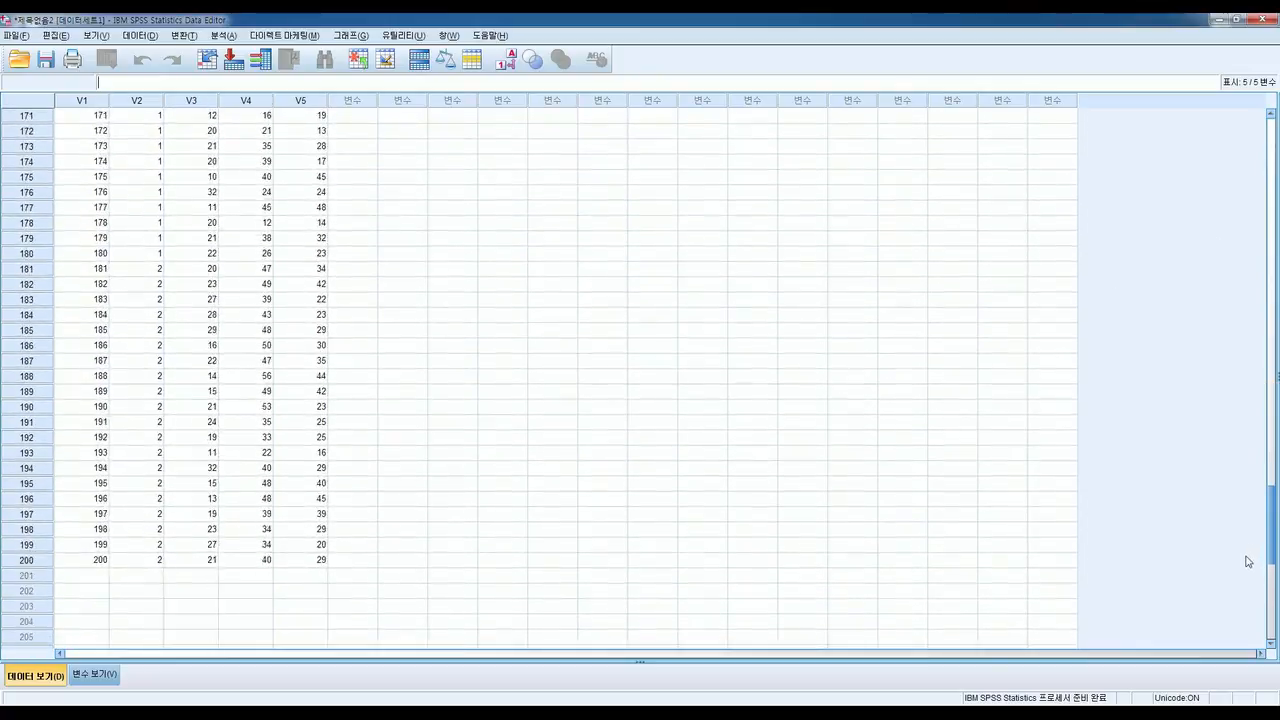
click(50, 499)
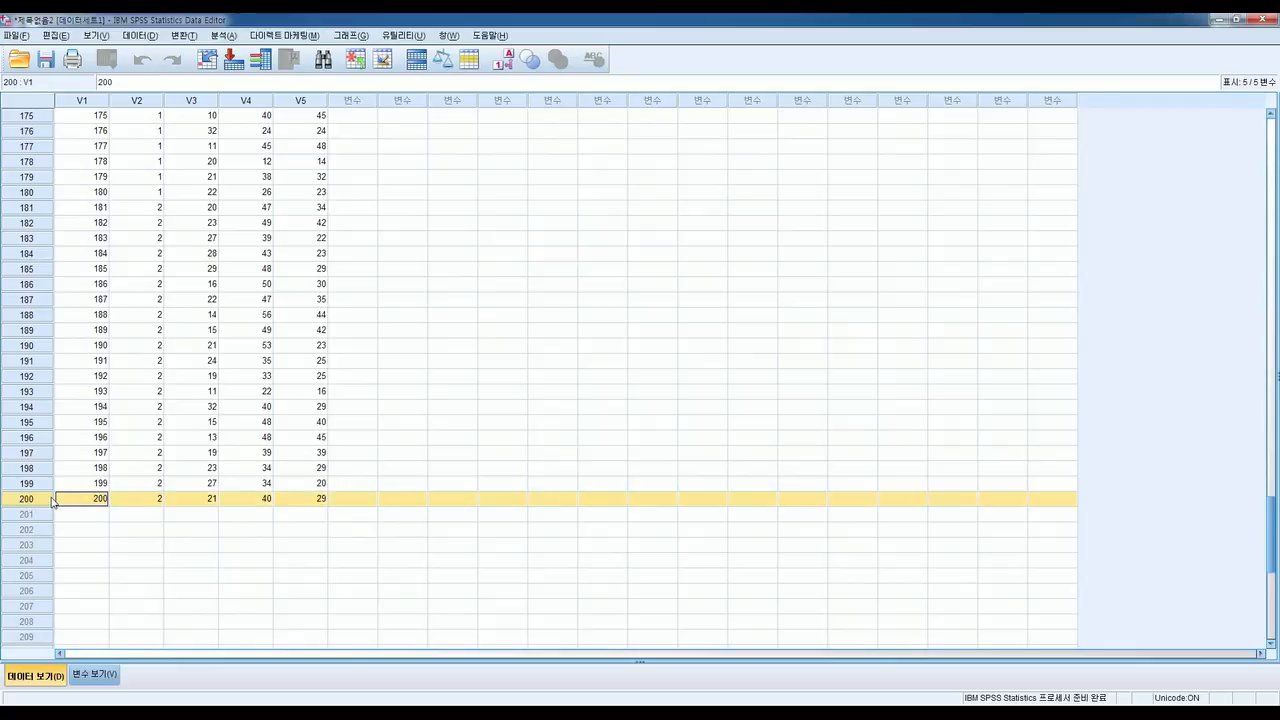
scroll(457, 502, up, 20)
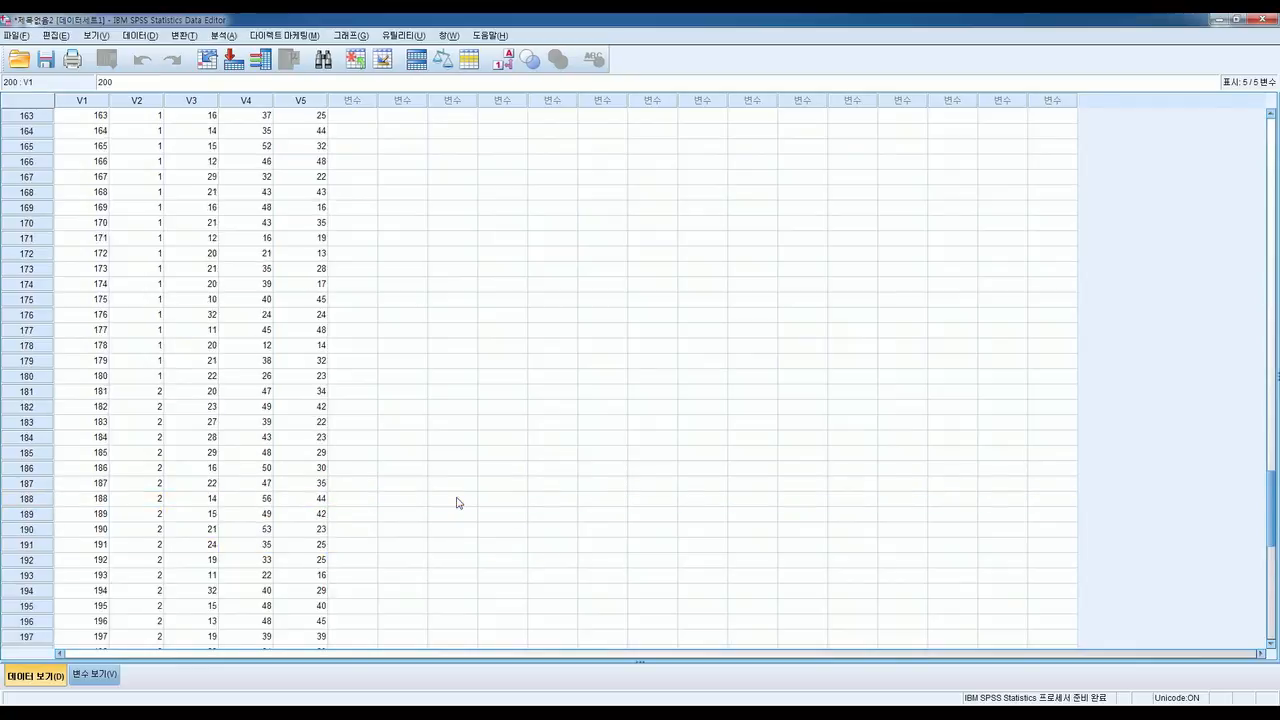
scroll(457, 502, up, 20)
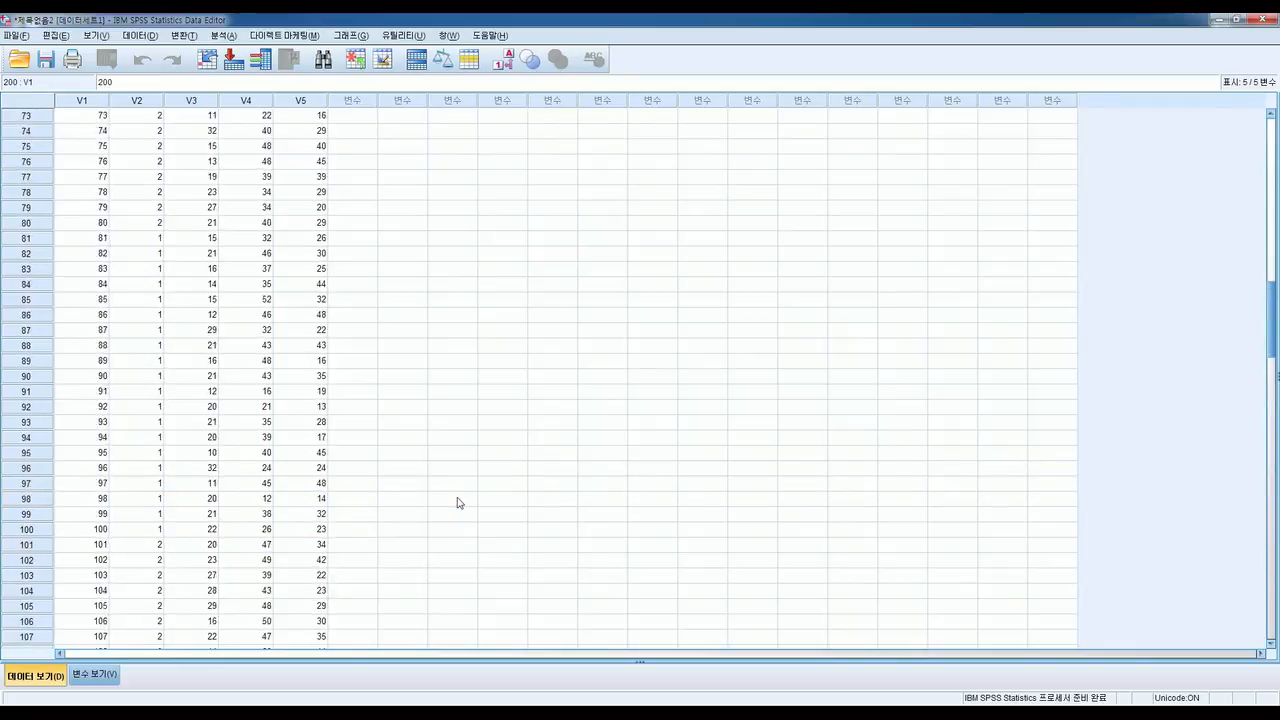
scroll(457, 502, down, 20)
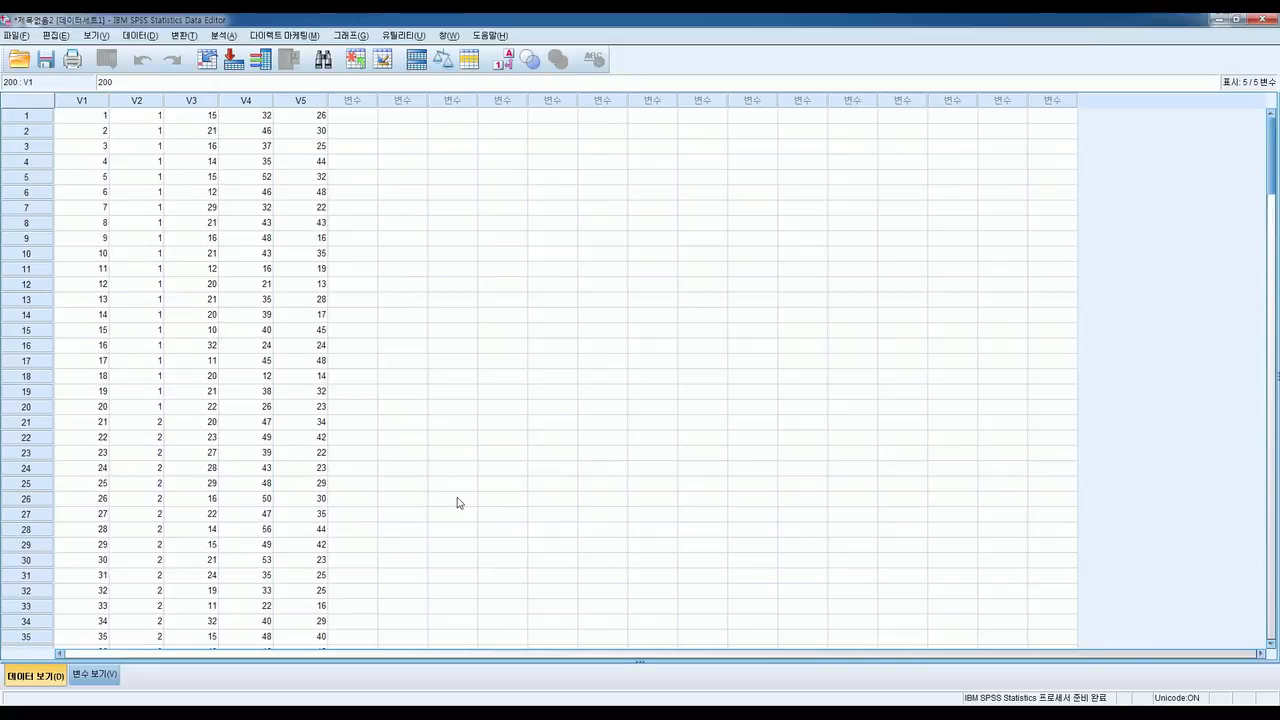
scroll(457, 502, down, 20)
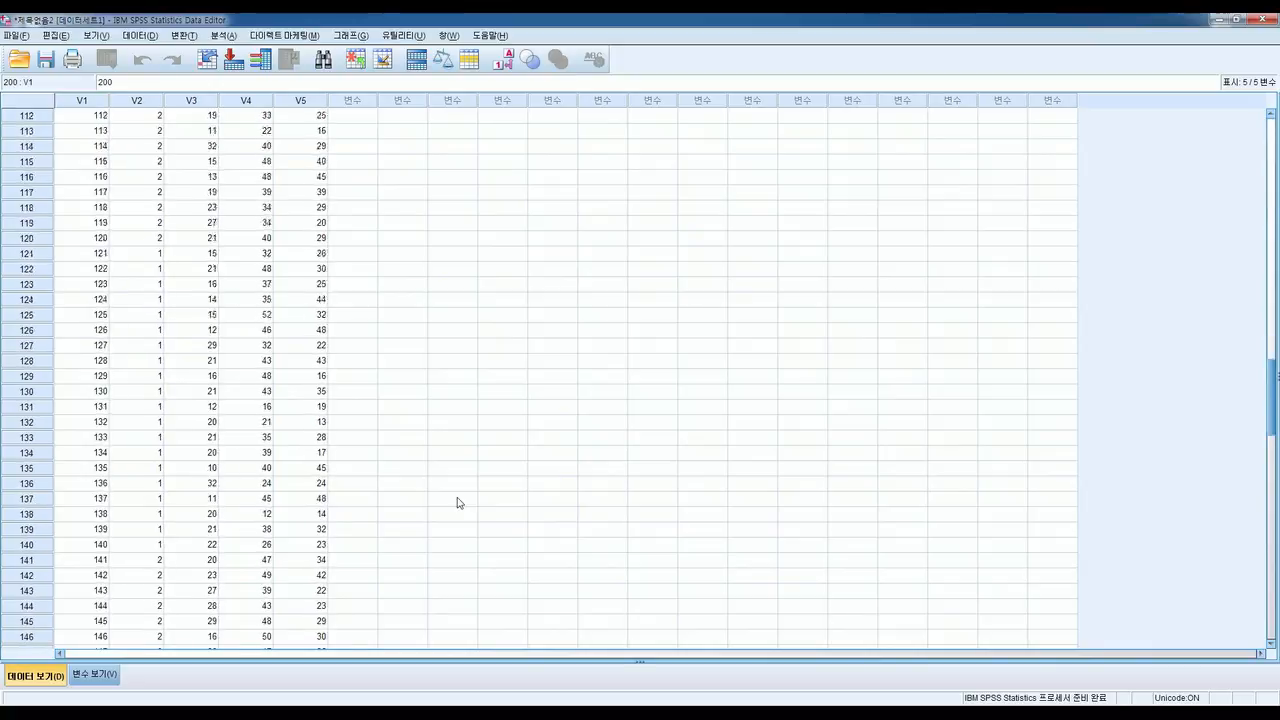
scroll(457, 502, up, 20)
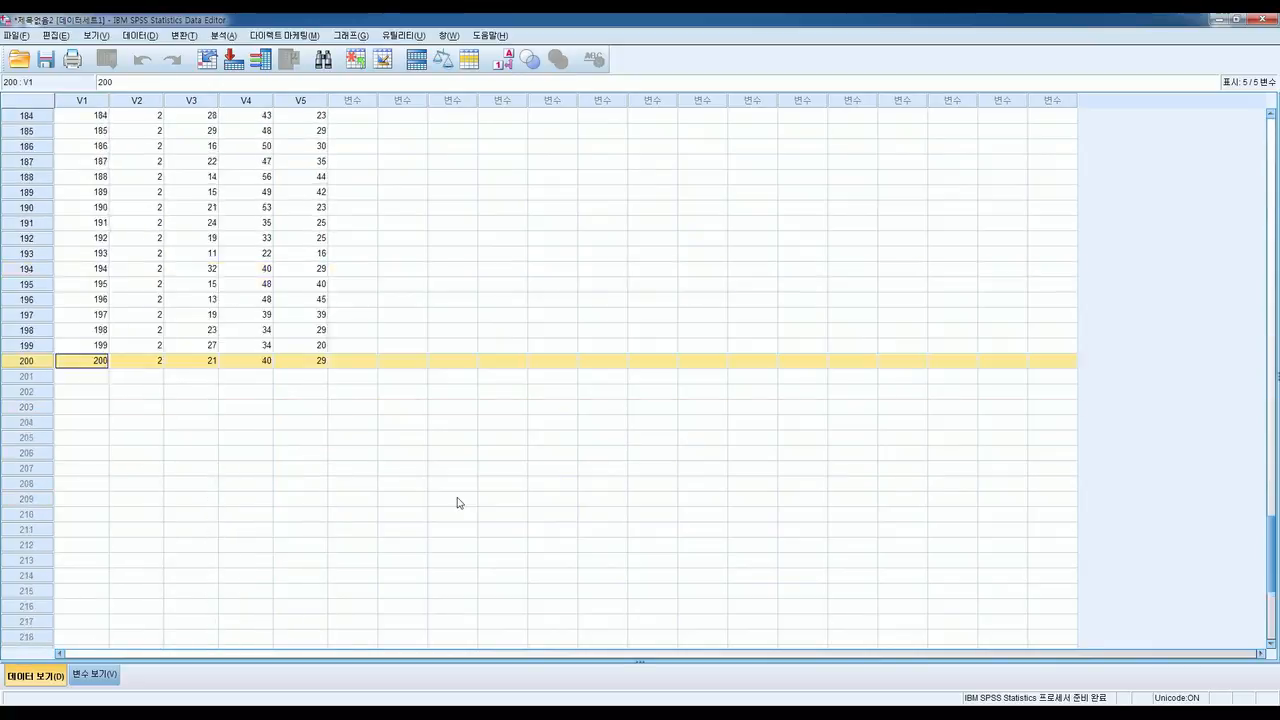
scroll(457, 502, up, 20)
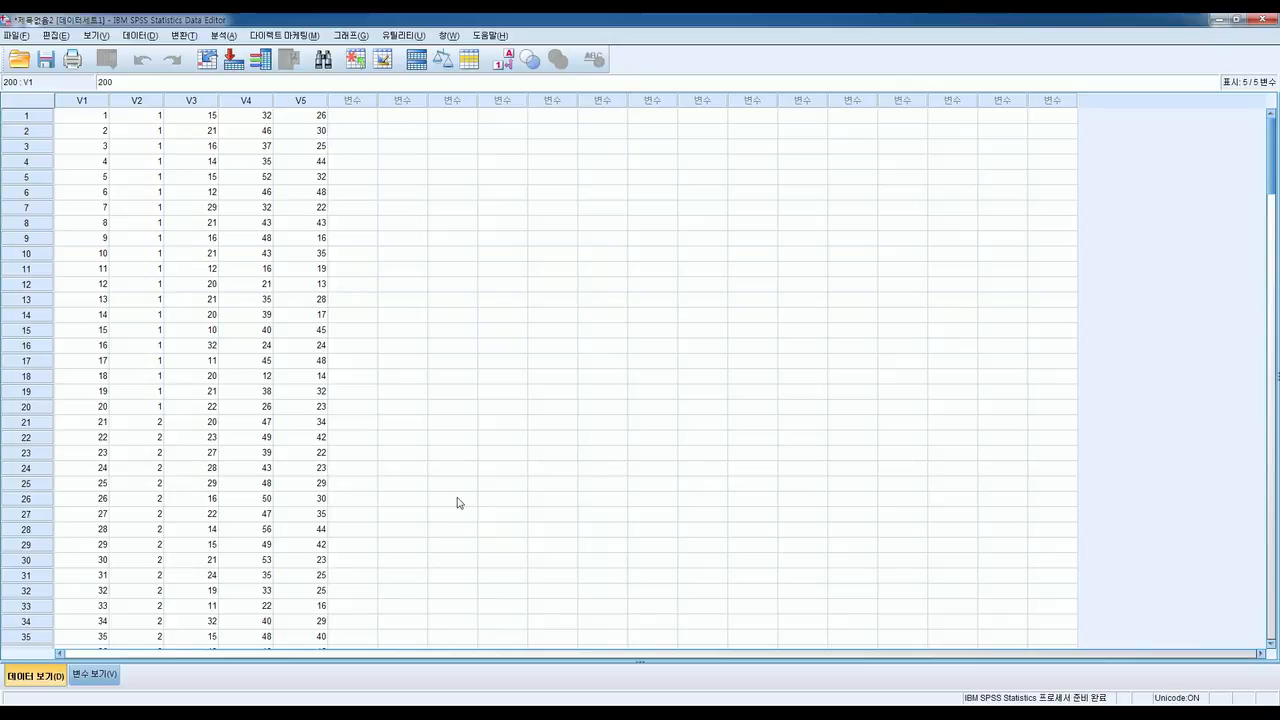
Open the 첫월급 and TV시청과독서시간 text files from the 1강 folder of 사회조사분석사_실기 in Notepad to compare their layouts
click(1237, 18)
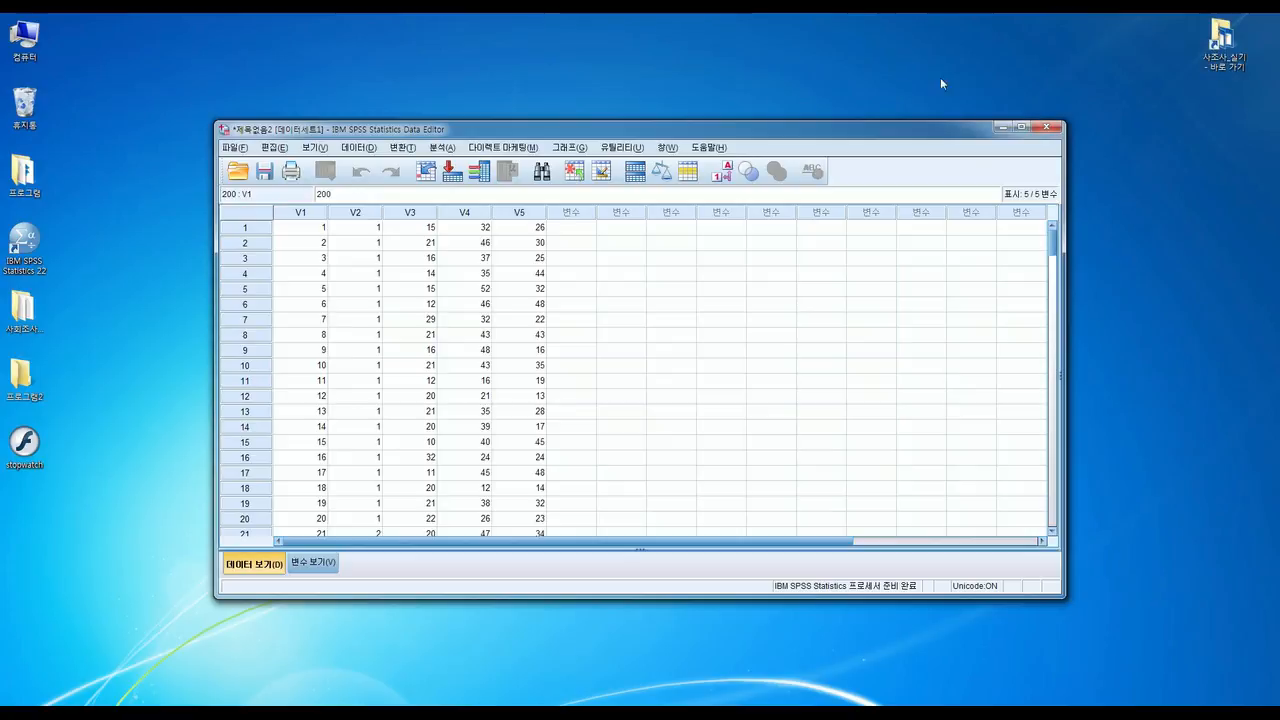
double_click(24, 316)
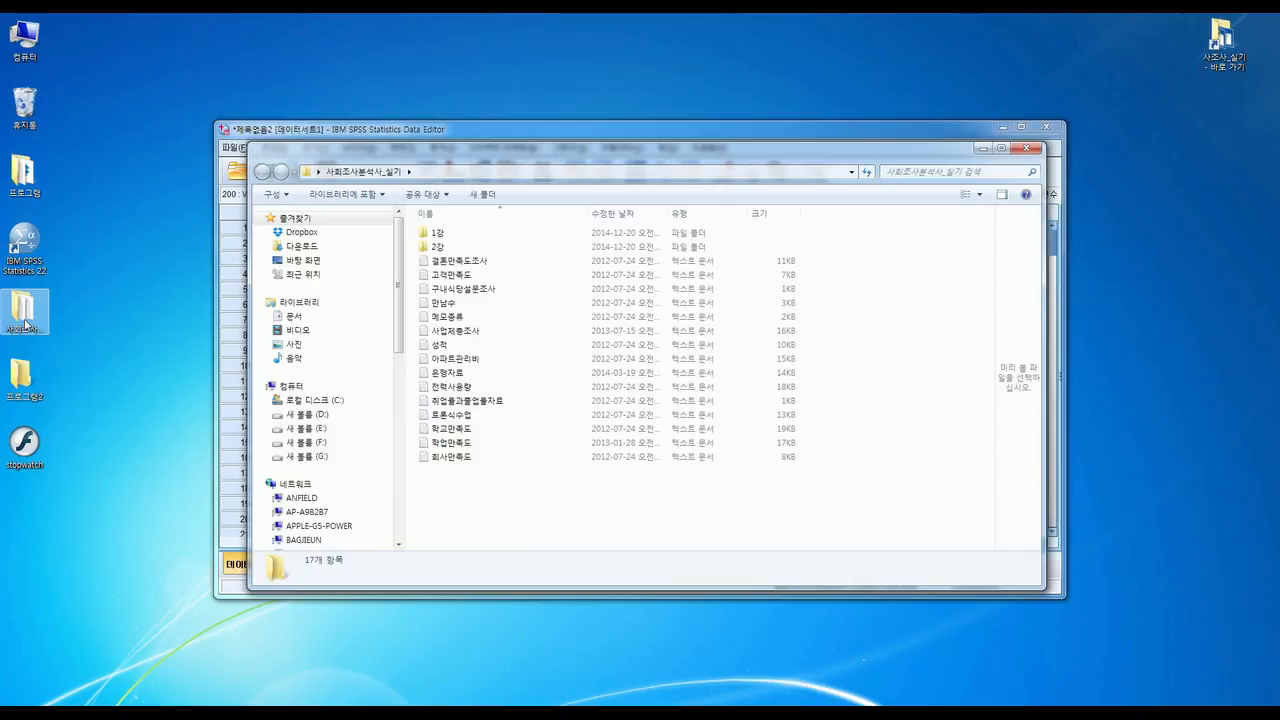
double_click(458, 234)
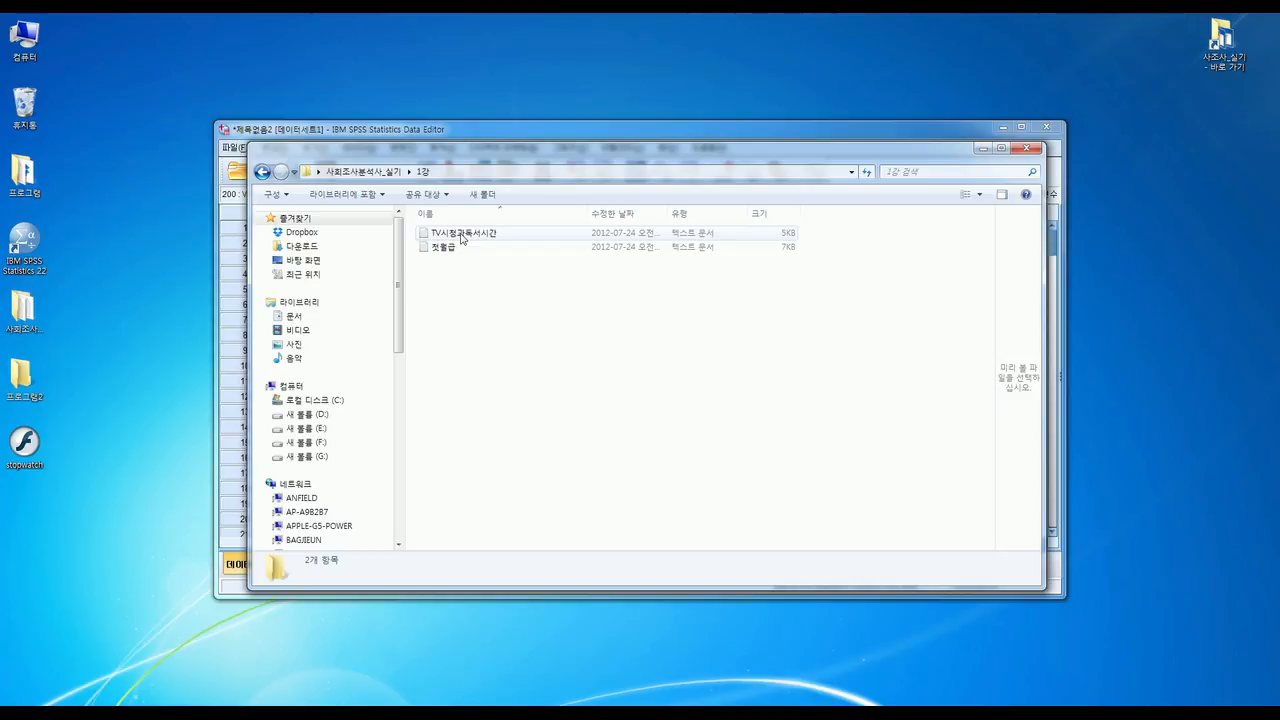
double_click(443, 247)
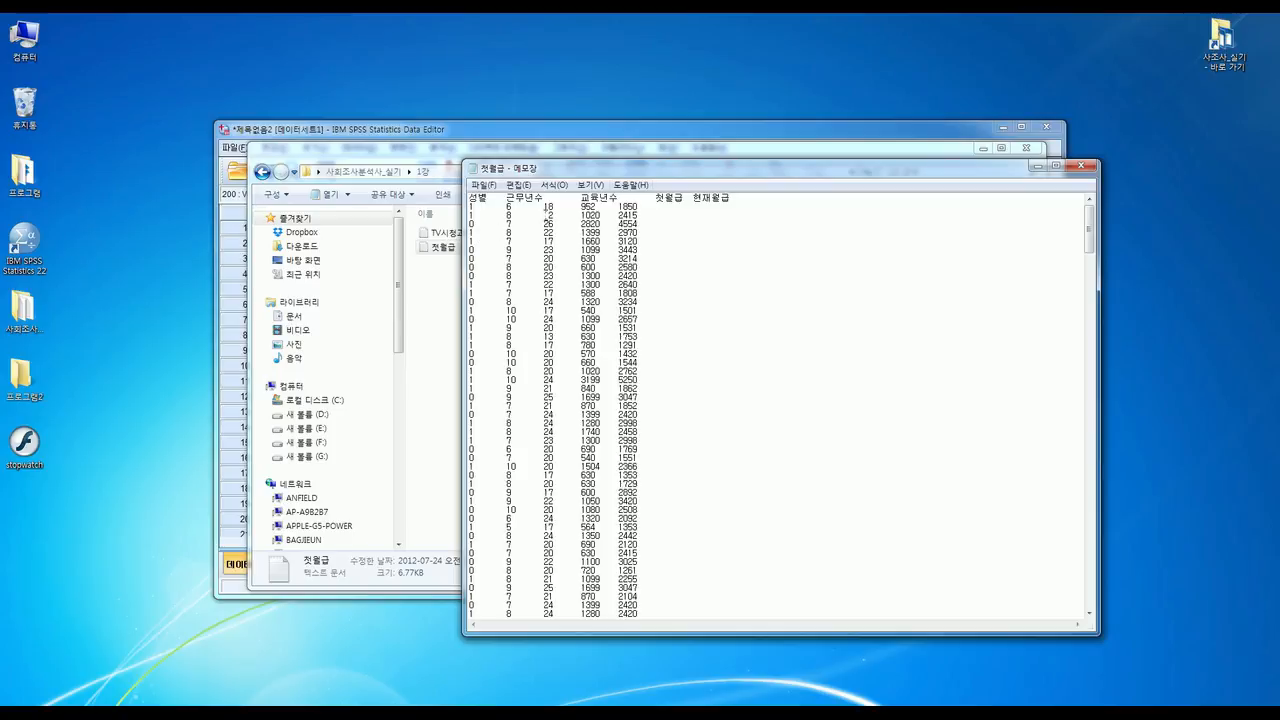
click(1081, 165)
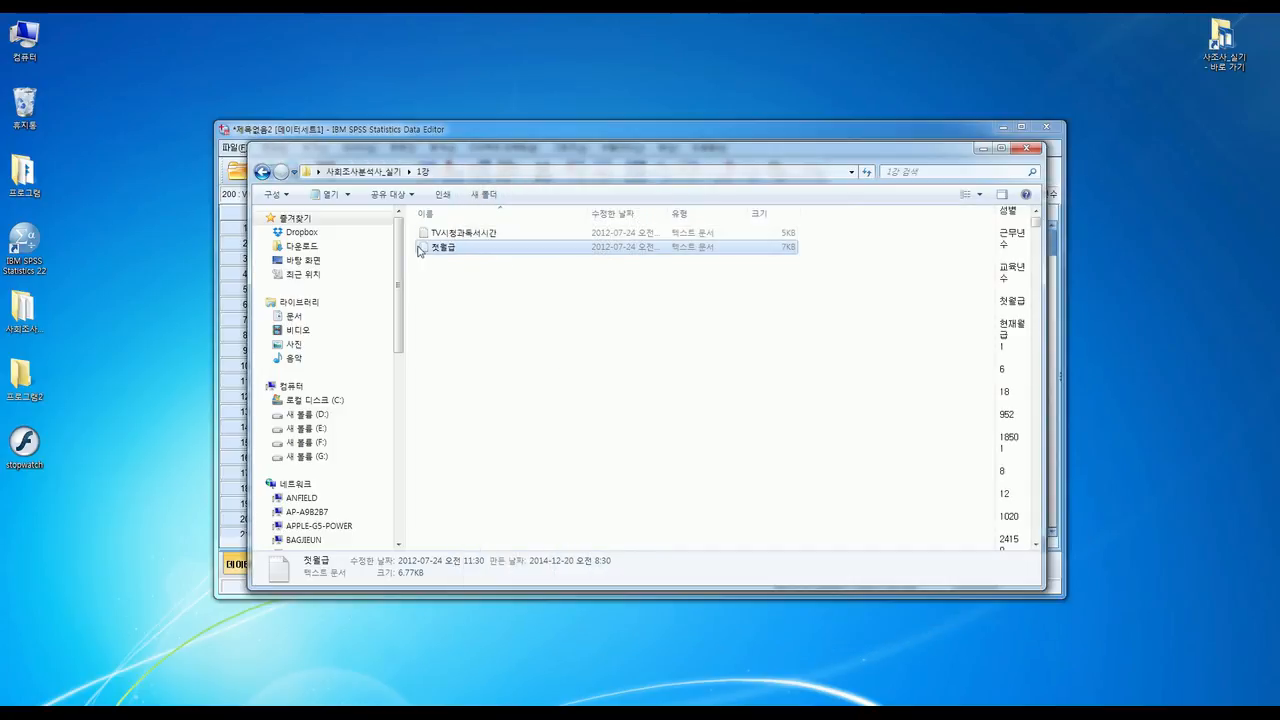
click(460, 236)
double_click(460, 240)
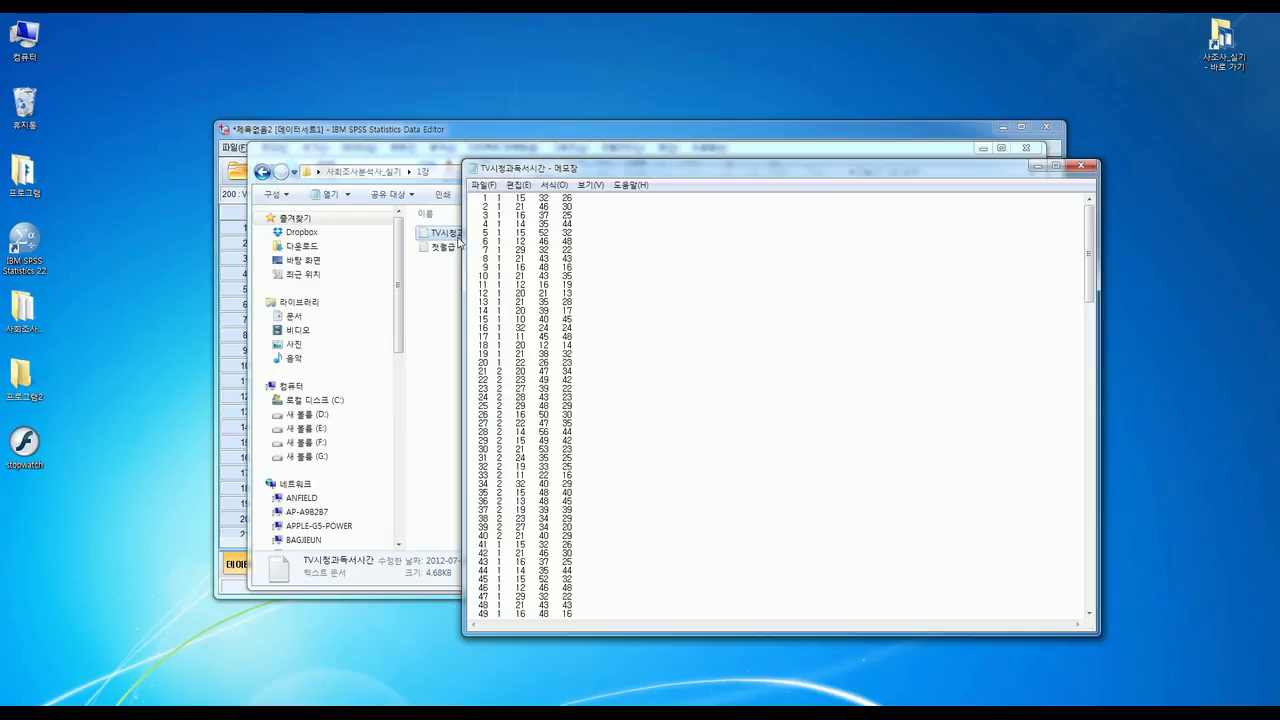
Inspect the 성적 text file in the parent folder 사회조사분석사_실기, and close the folder and Notepad windows
click(262, 172)
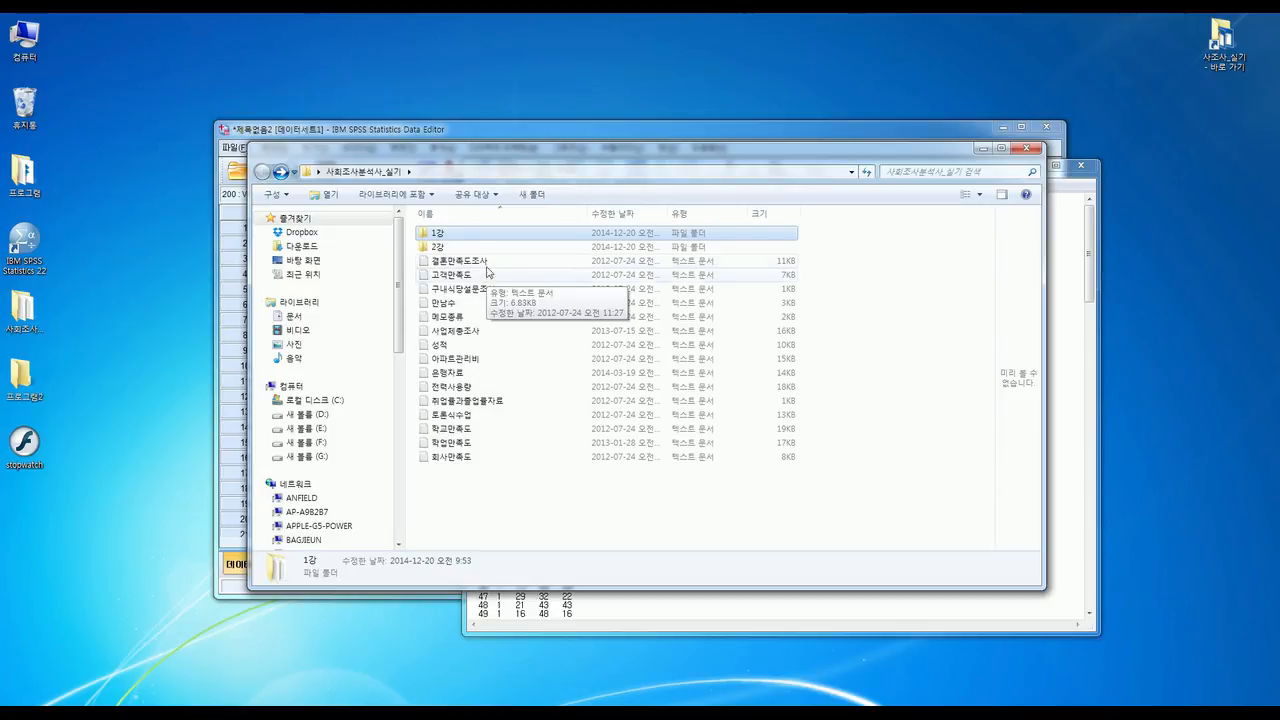
double_click(450, 345)
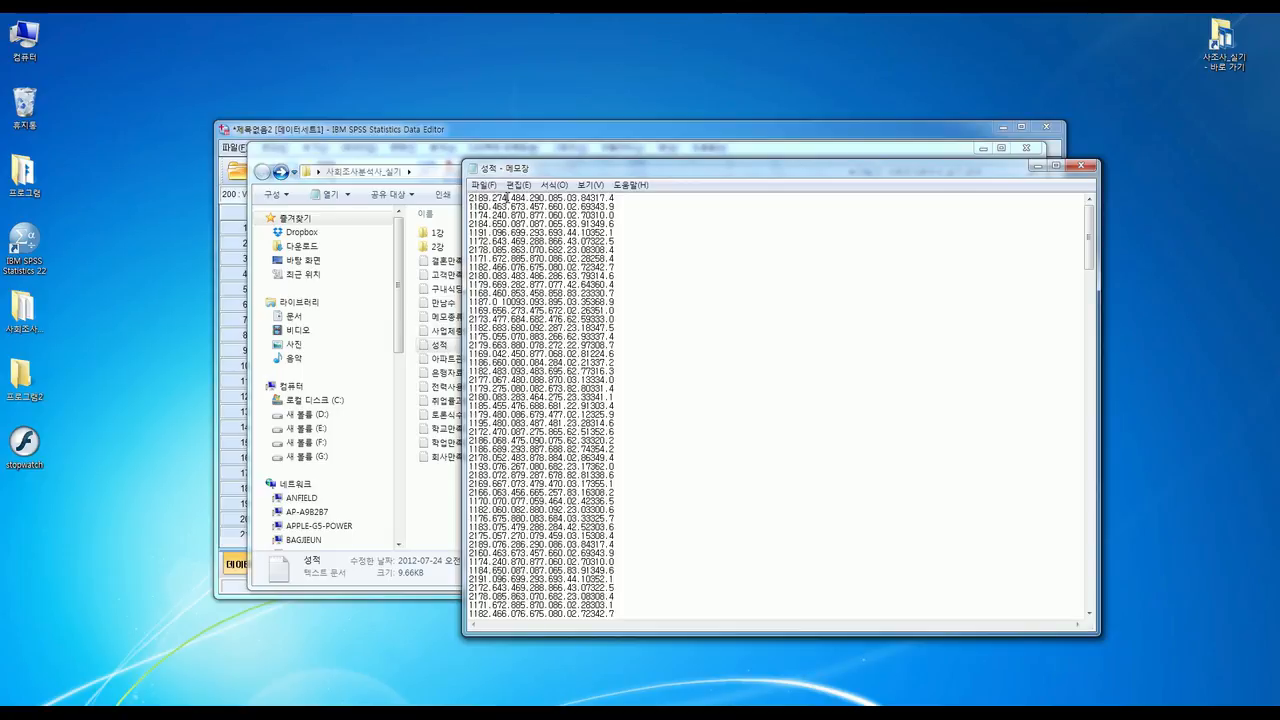
click(578, 199)
click(1082, 168)
click(1022, 151)
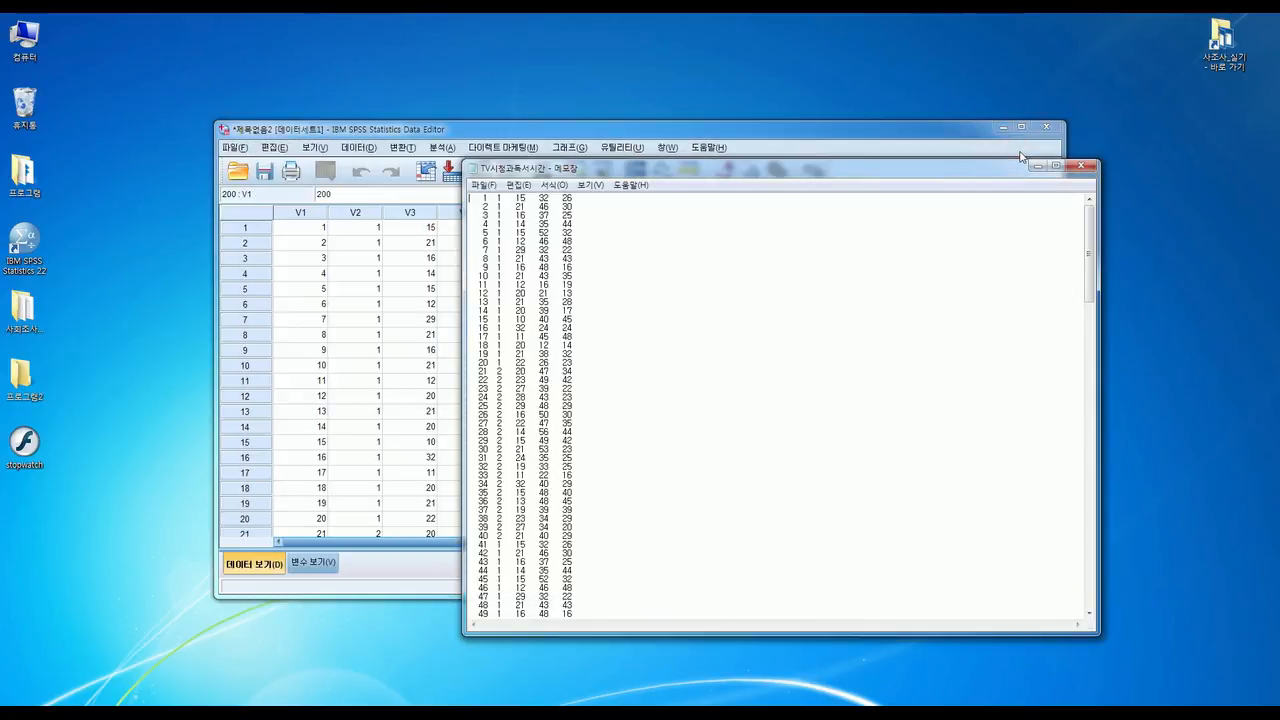
click(1080, 164)
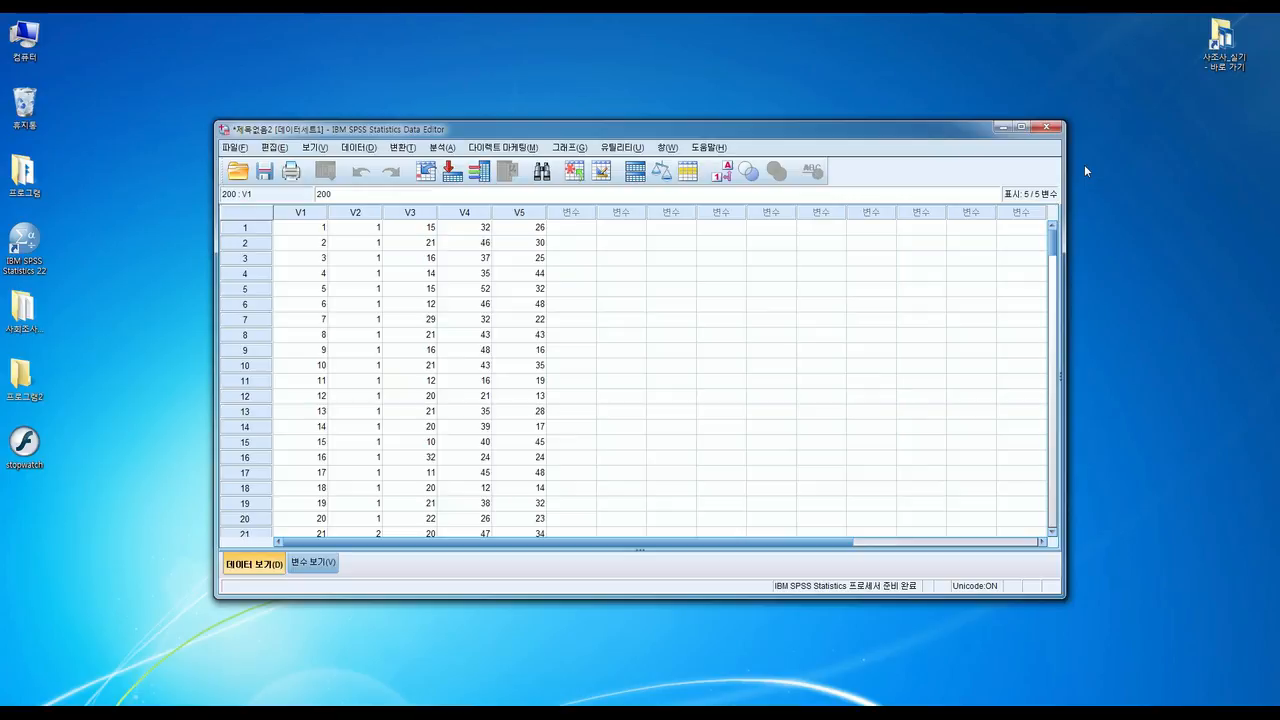
Close the Data Editor without saving the changes to the imported dataset
click(1046, 127)
click(617, 399)
click(641, 395)
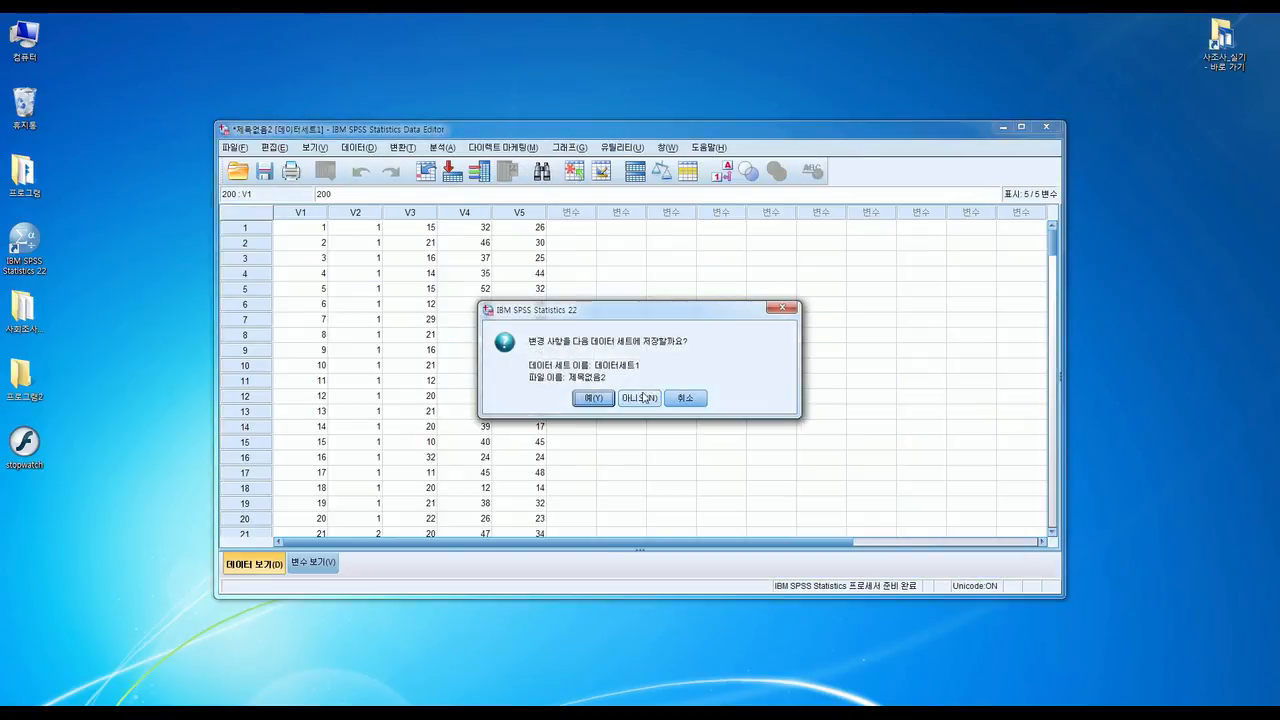
click(641, 395)
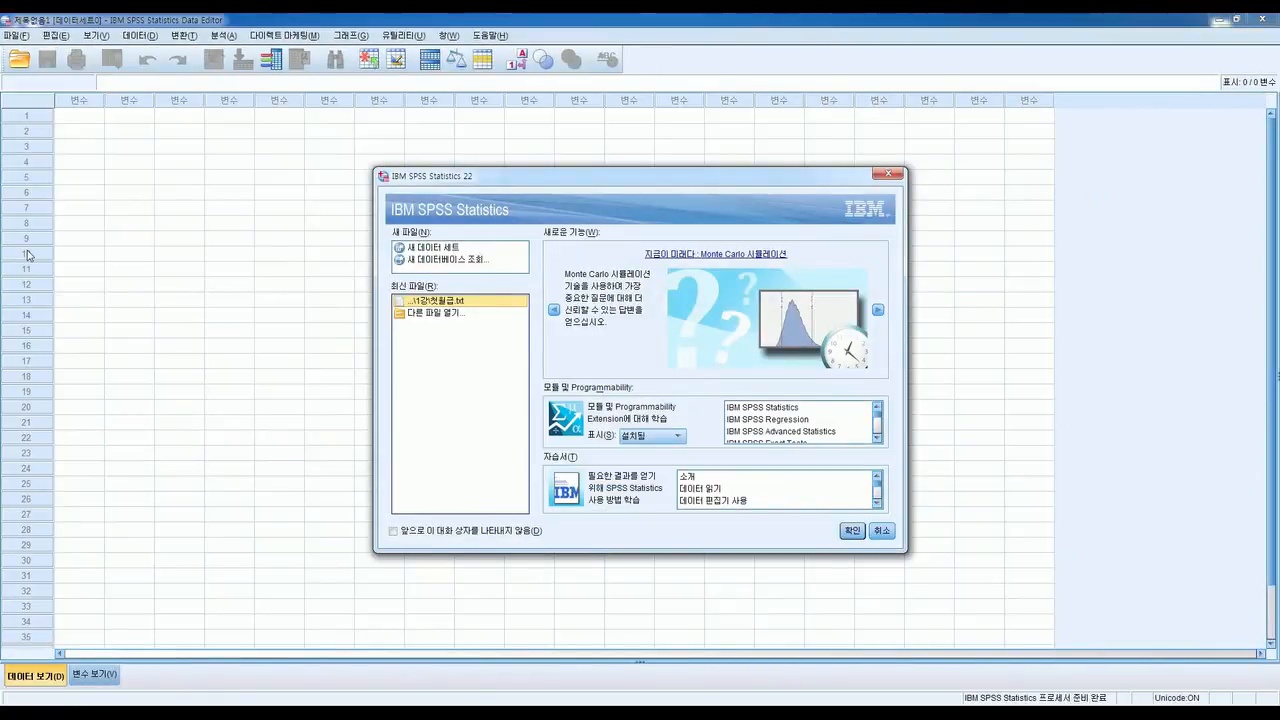
Start opening another file in SPSS Statistics and set the file type to text data (*.txt, *.dat, *.csv, *.tab)
click(452, 313)
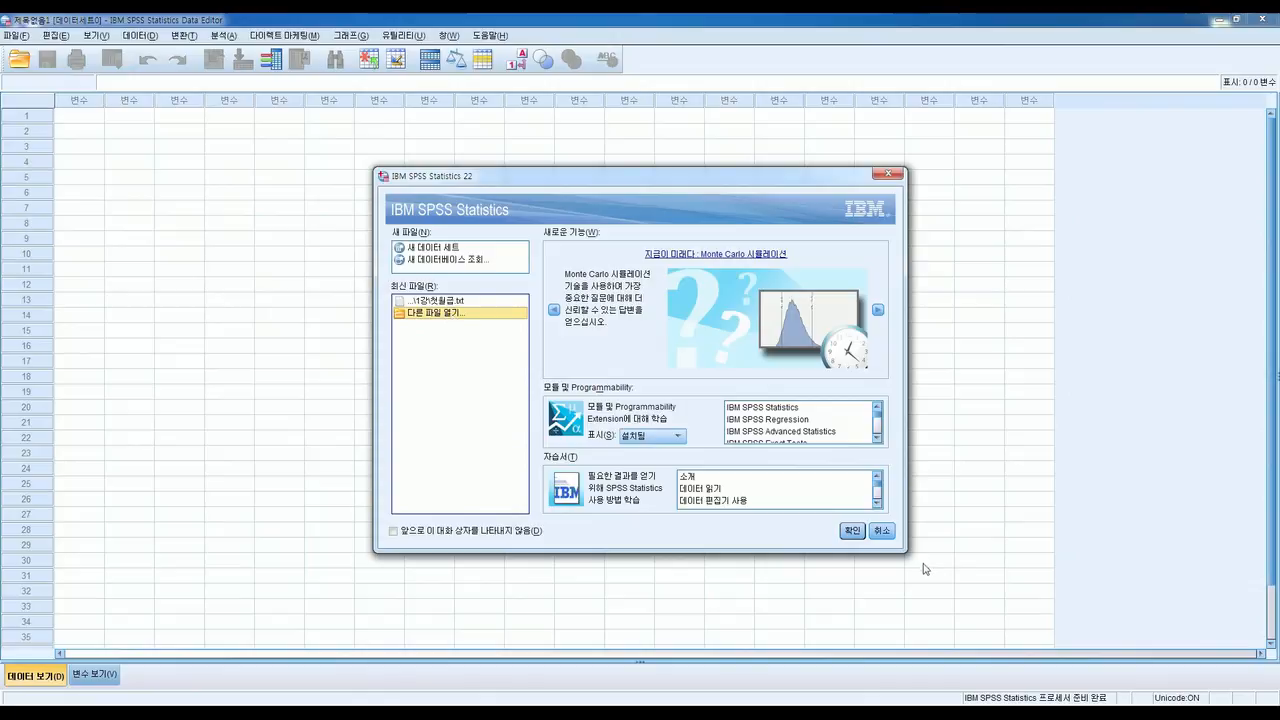
click(852, 530)
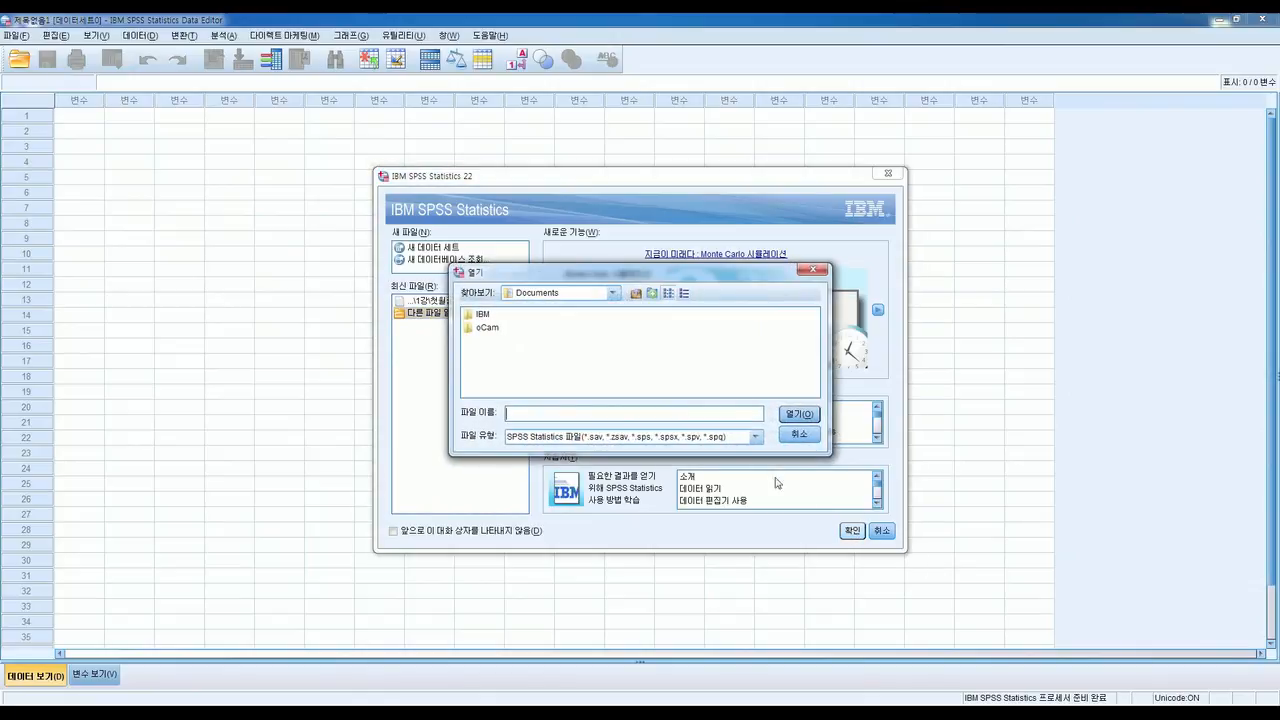
click(756, 436)
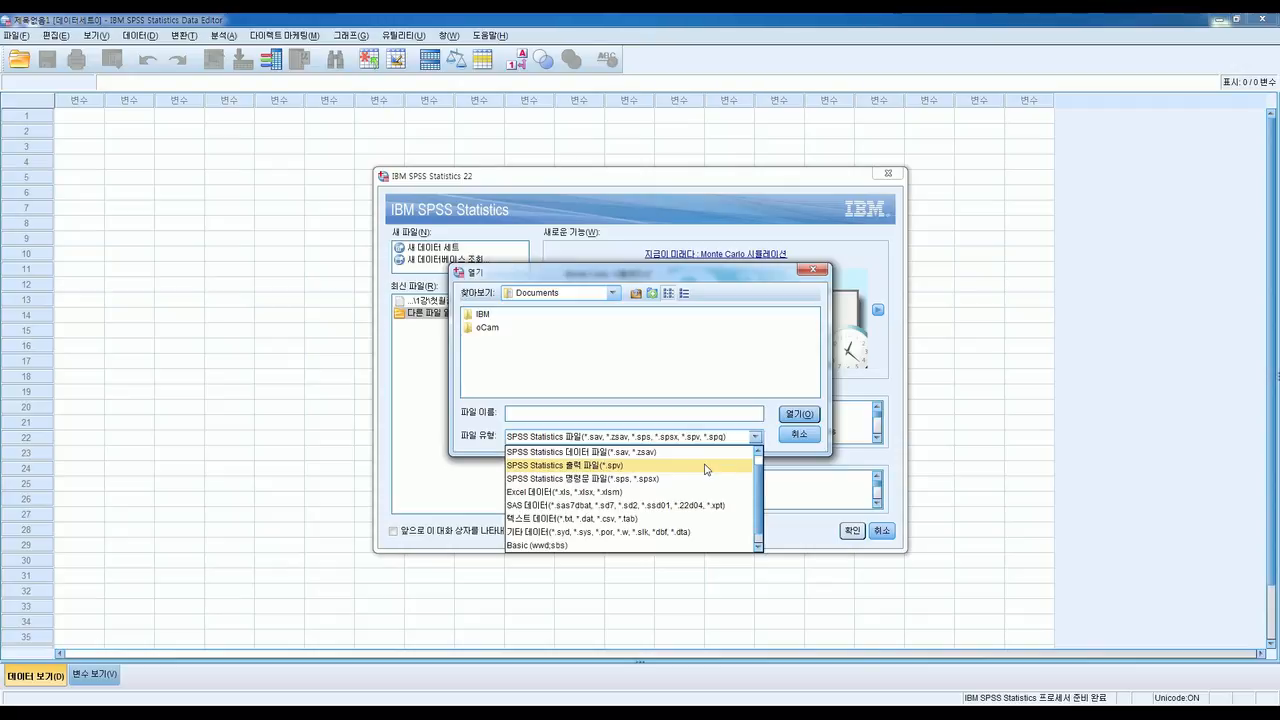
click(654, 520)
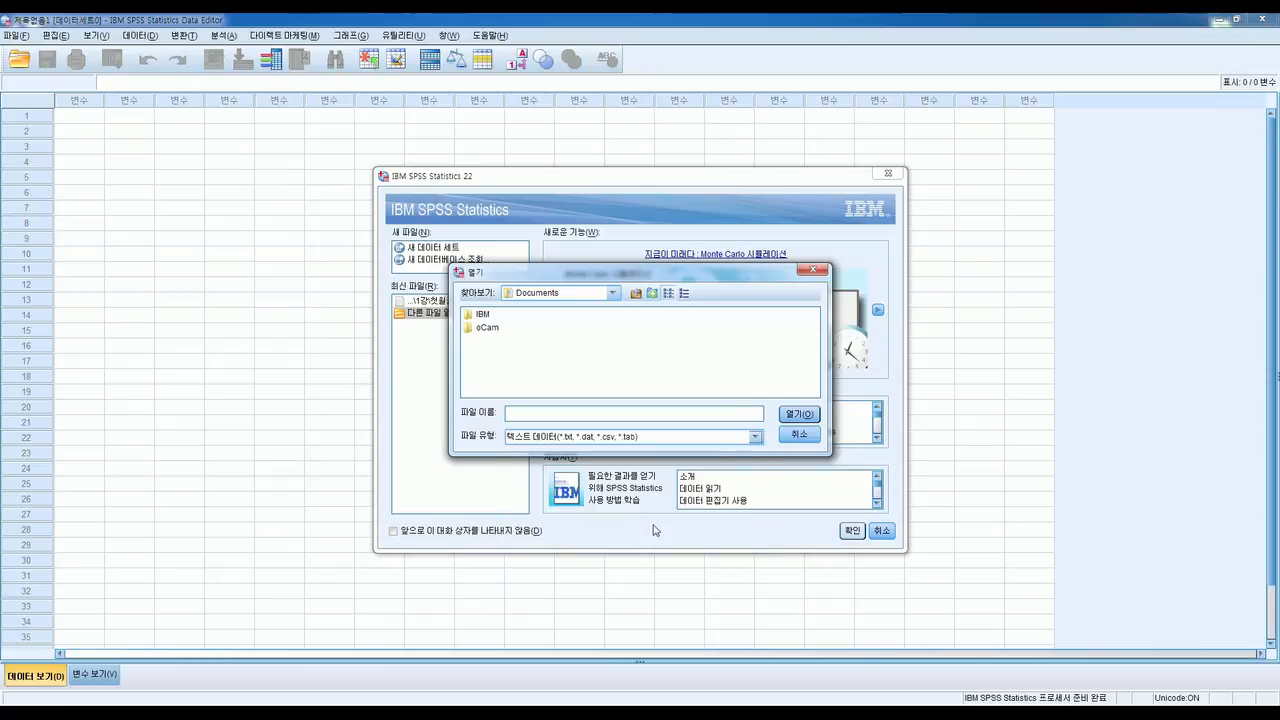
Browse to the 사회조사분석사_실기 folder on the Desktop and open 성적.txt in the text import wizard
click(637, 294)
click(637, 294)
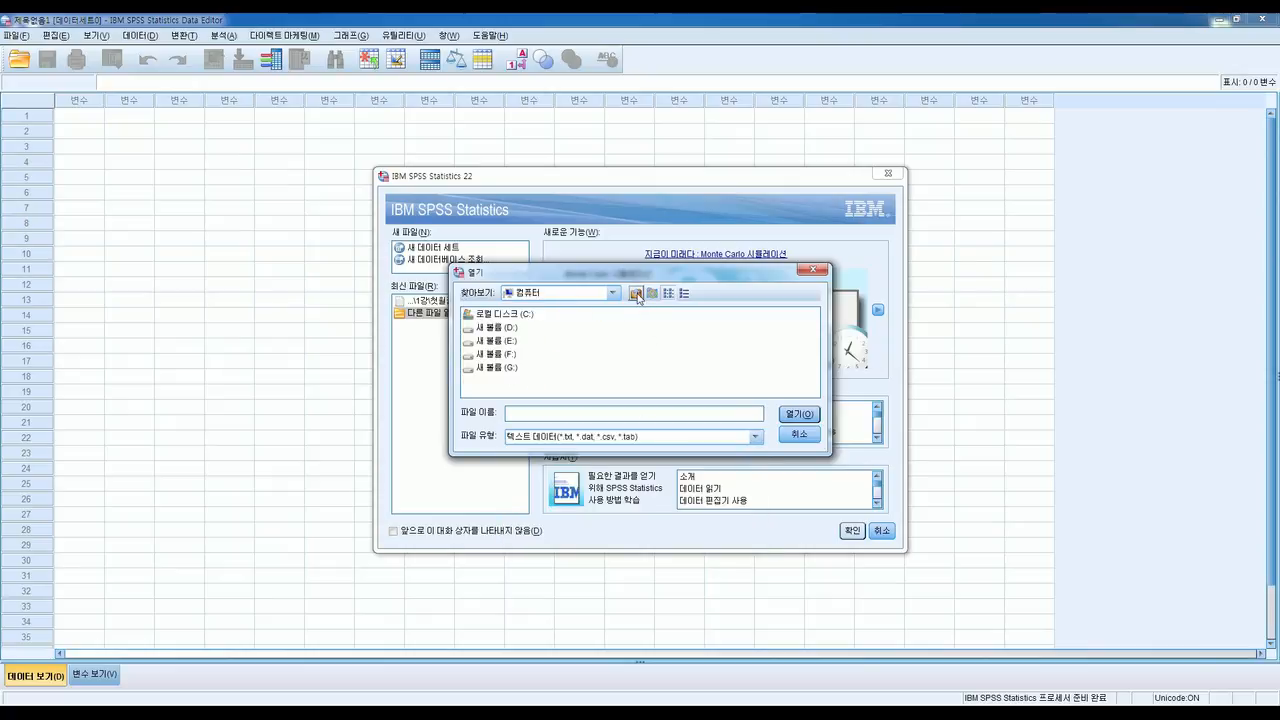
click(637, 294)
double_click(535, 384)
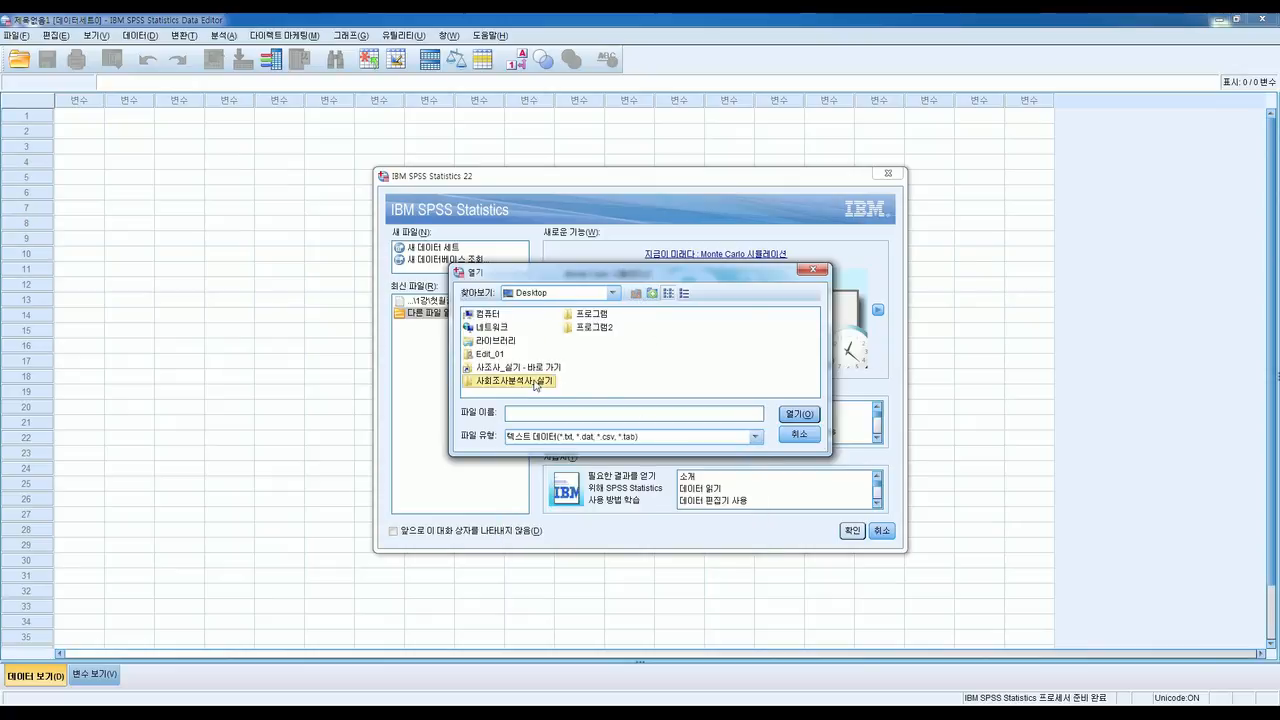
click(585, 341)
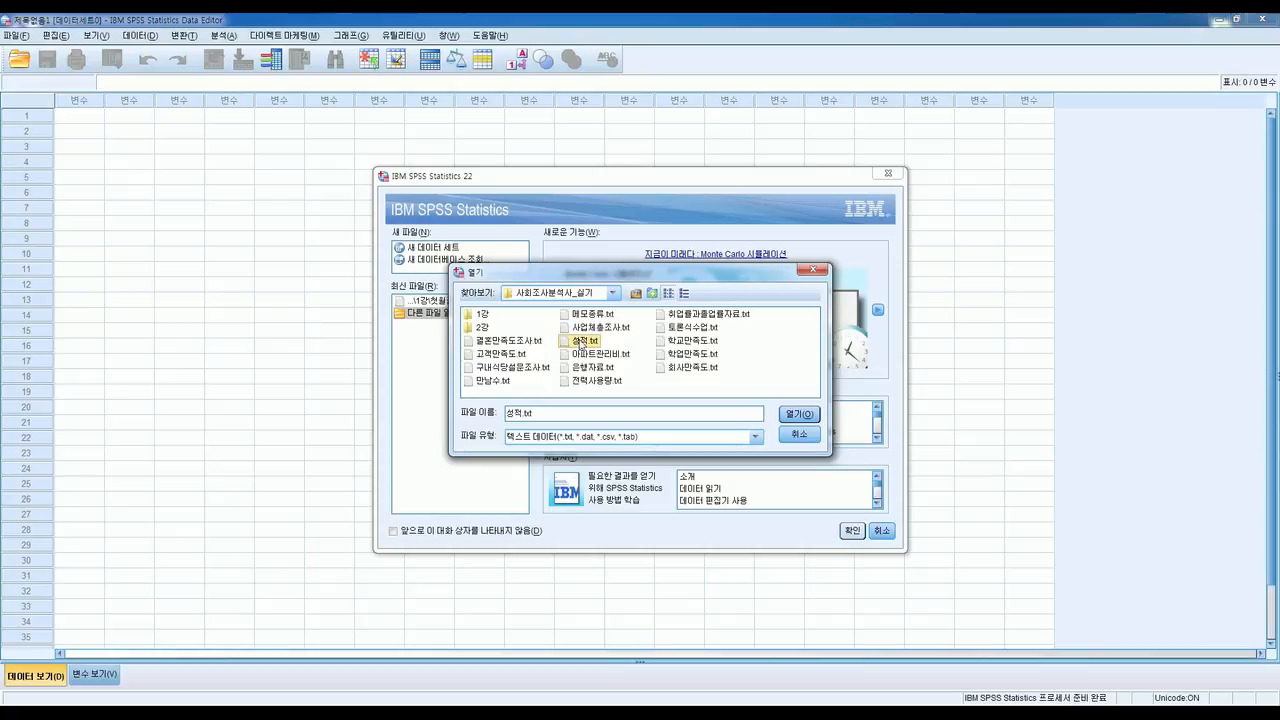
click(799, 414)
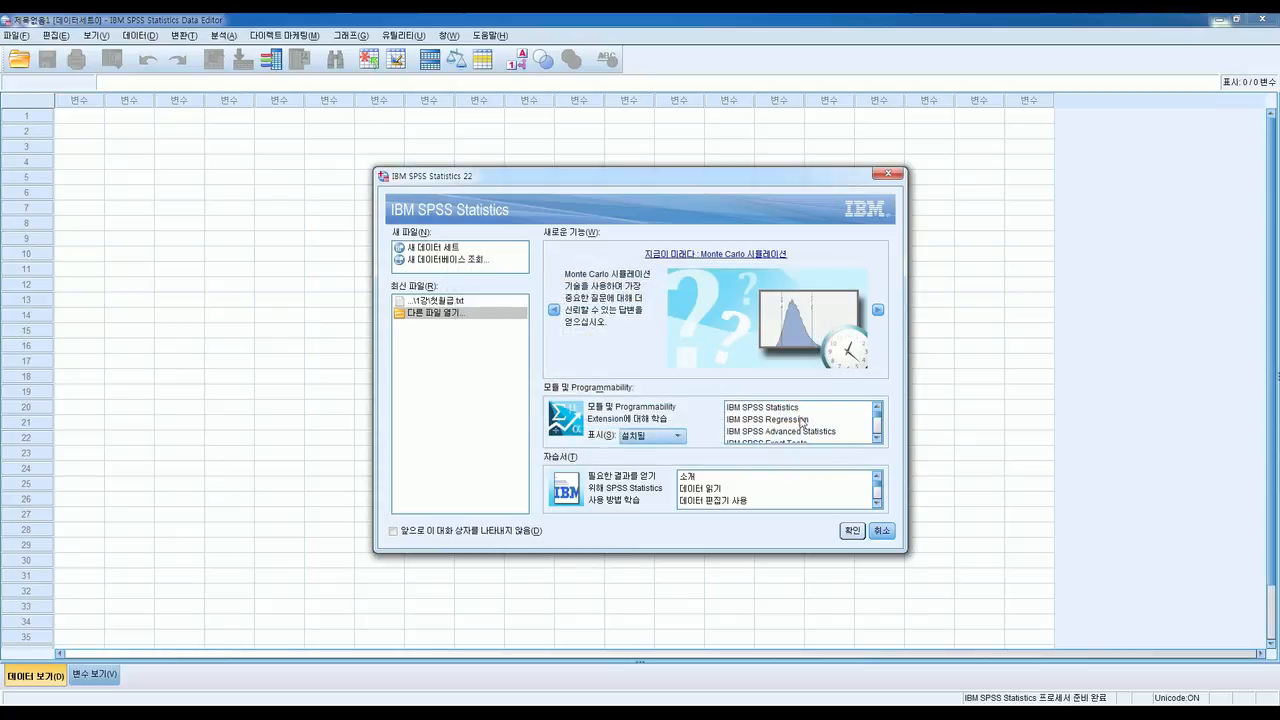
click(851, 532)
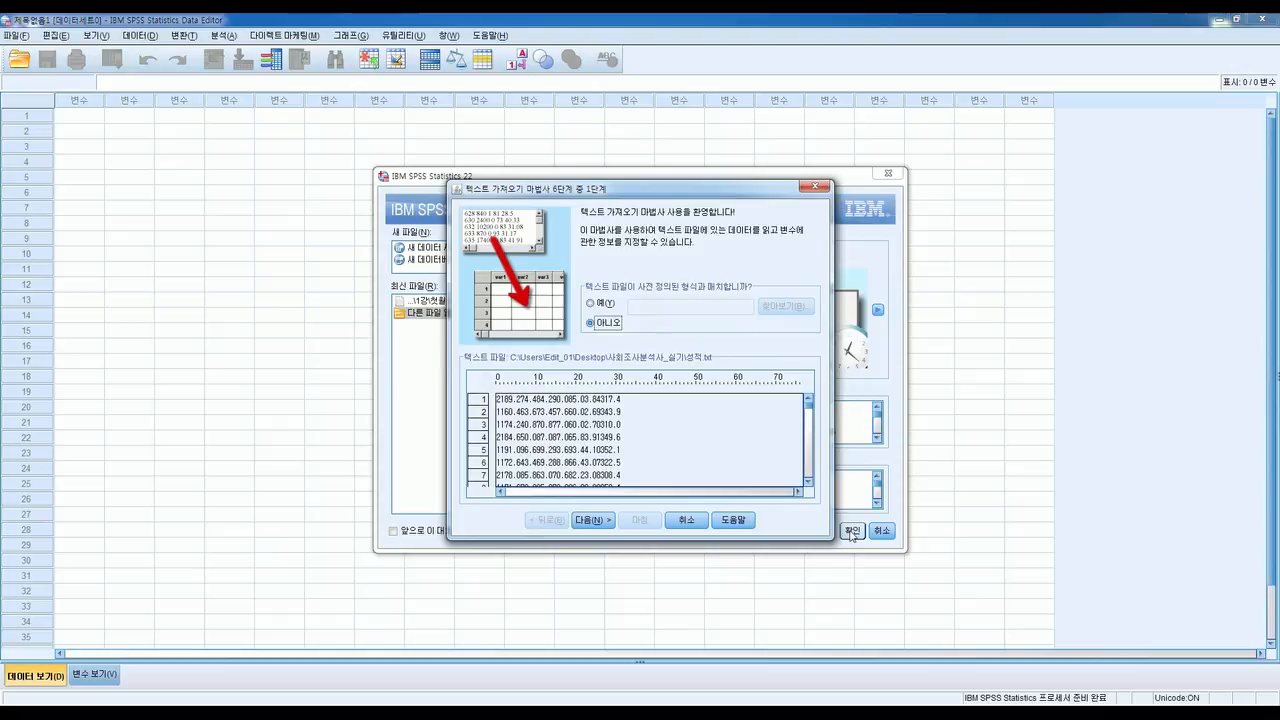
Use no predefined format, fixed-width variables without names in the file, and import all cases from line 1 with one line per case
click(601, 525)
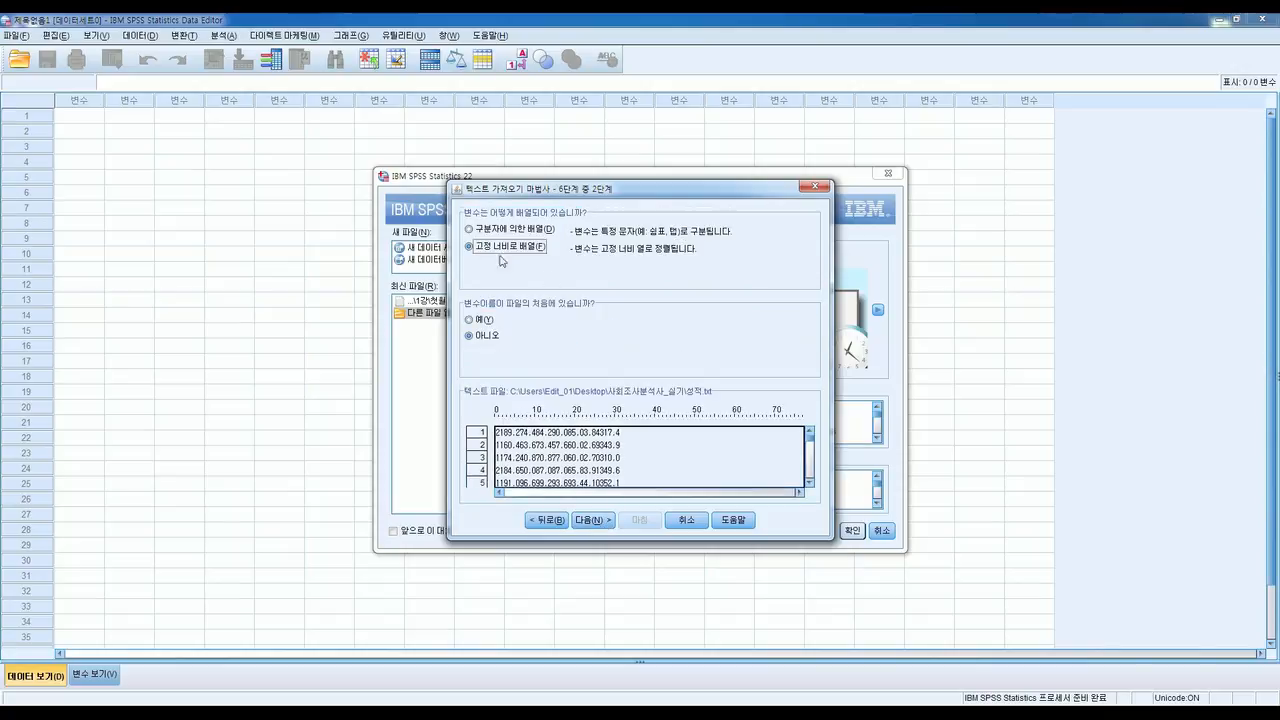
click(605, 528)
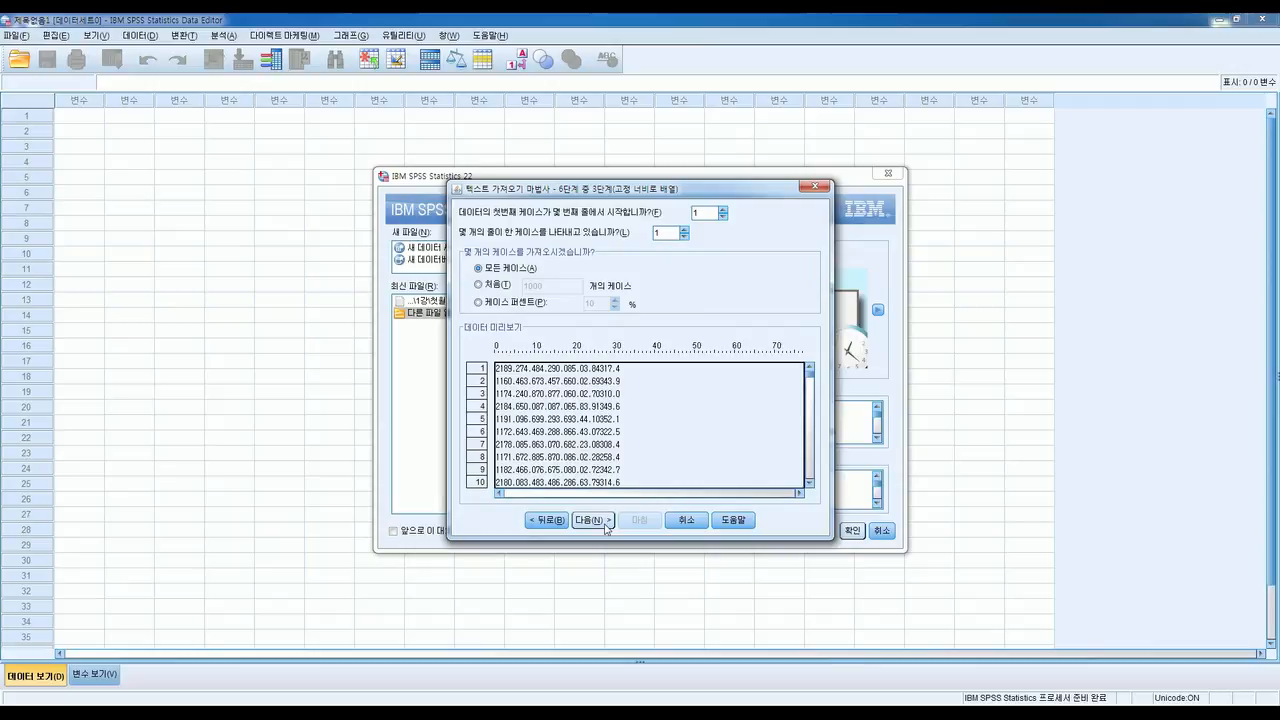
click(605, 528)
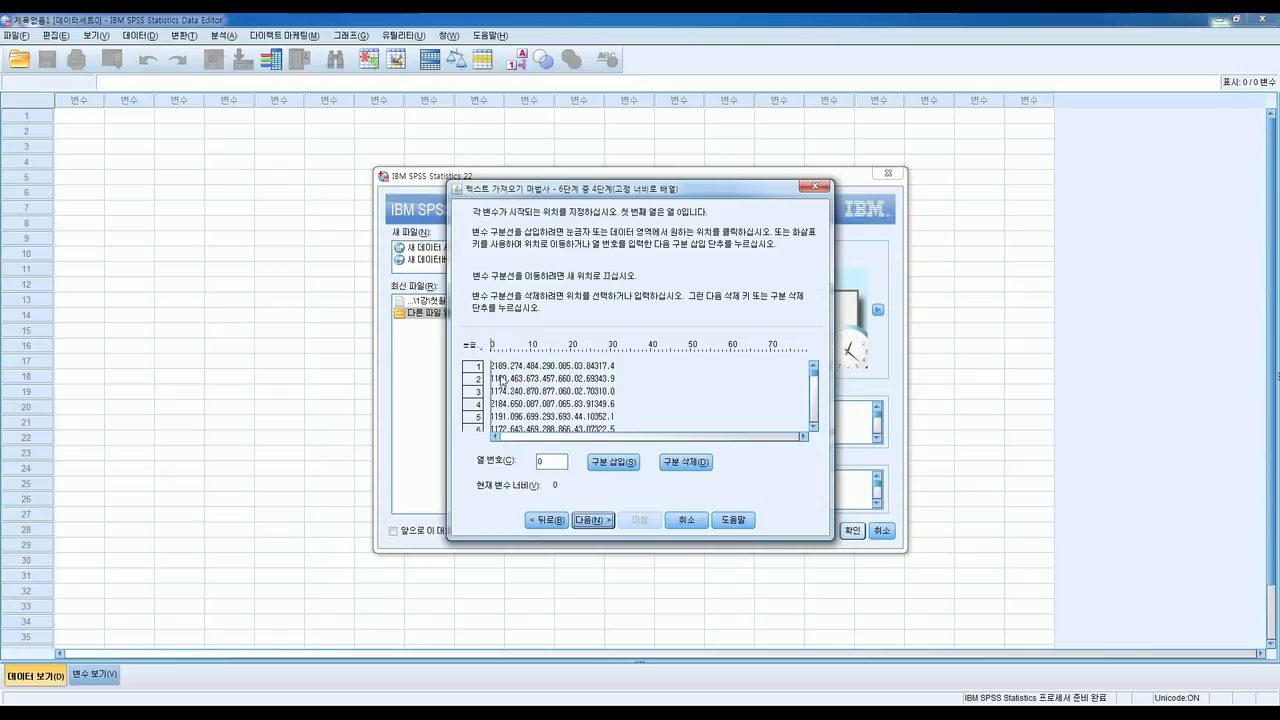
Insert variable breaks at columns 1, 2 and 6 of the fixed-width data
click(495, 368)
click(610, 462)
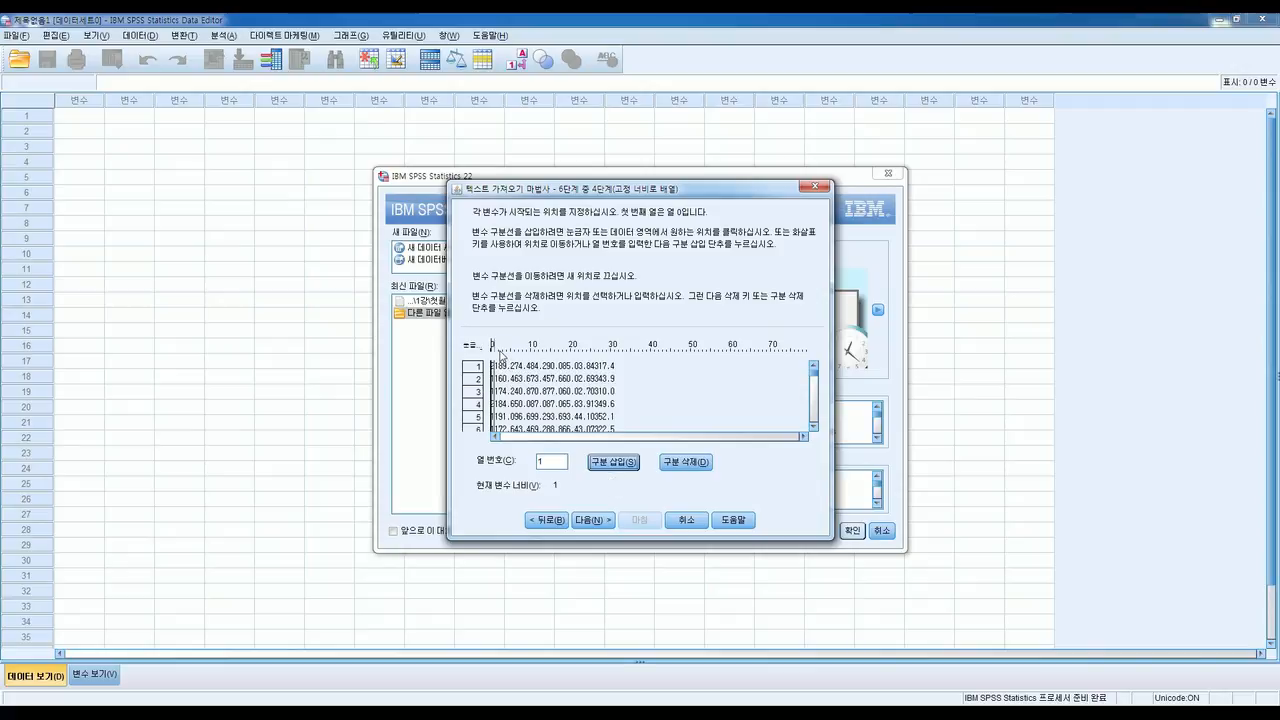
click(500, 356)
click(616, 462)
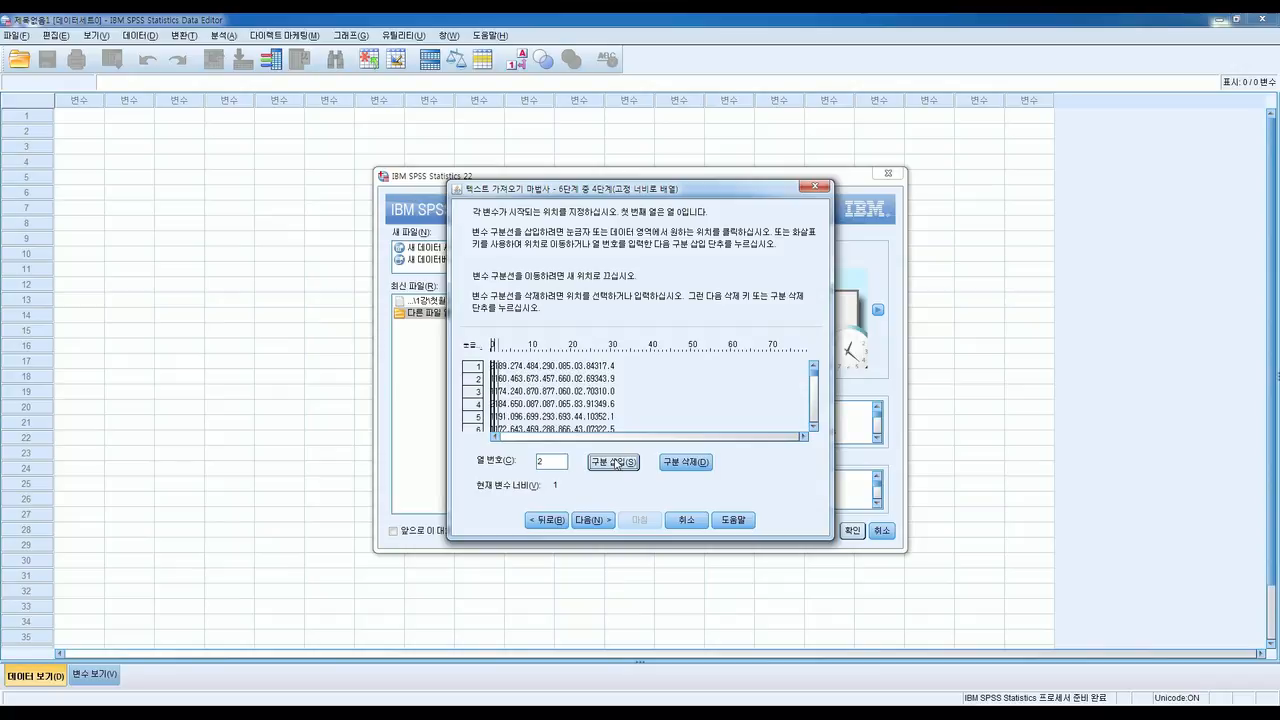
click(617, 463)
click(514, 373)
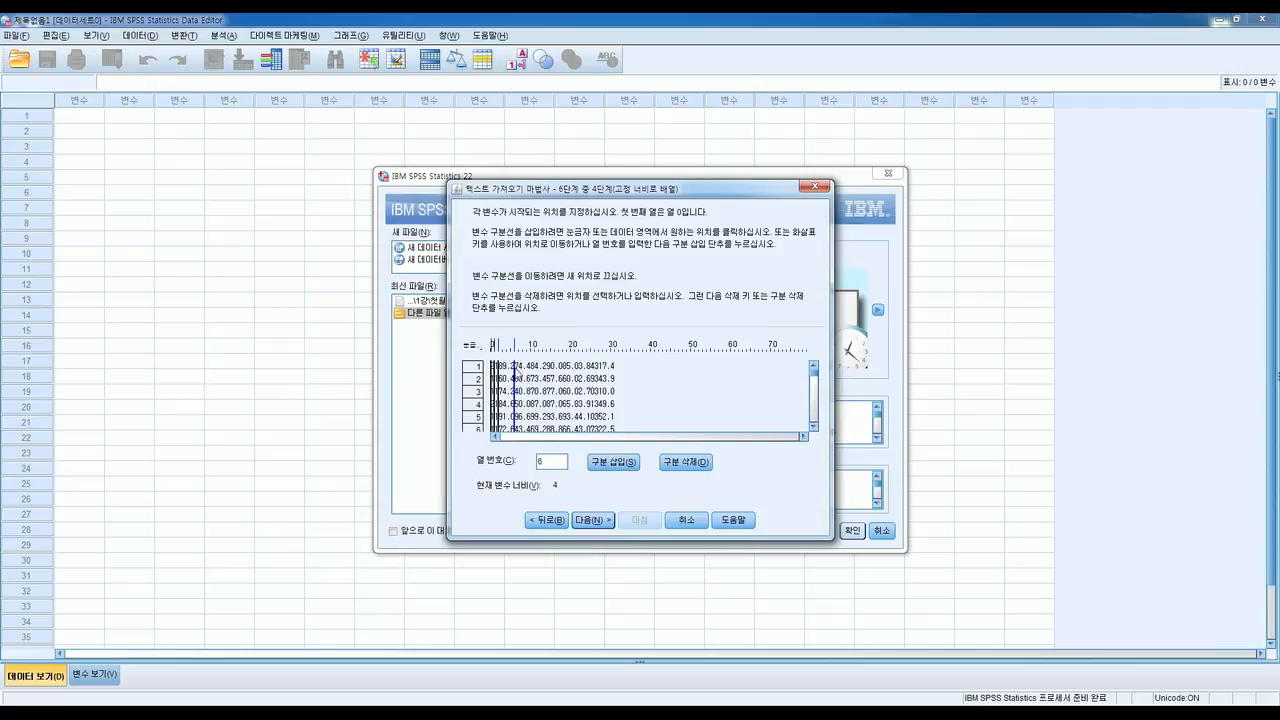
click(612, 463)
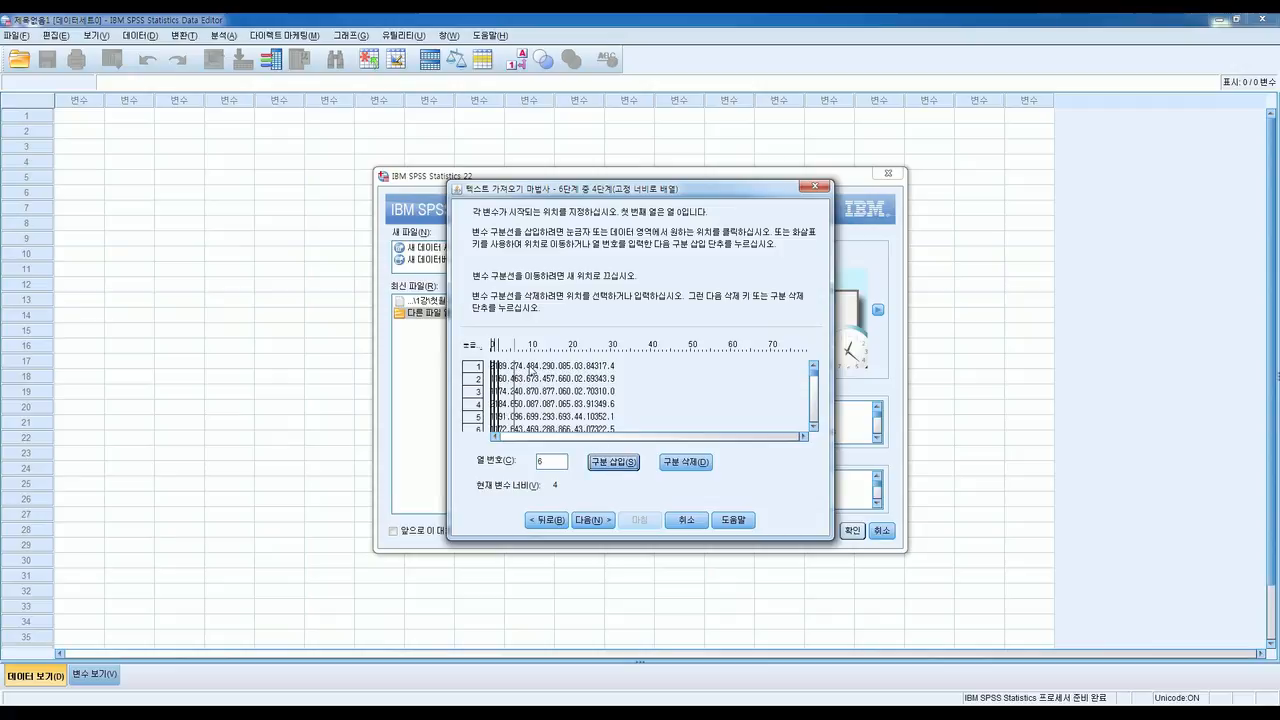
Insert variable breaks at columns 10, 14 and 18 of the fixed-width data
click(533, 370)
click(613, 463)
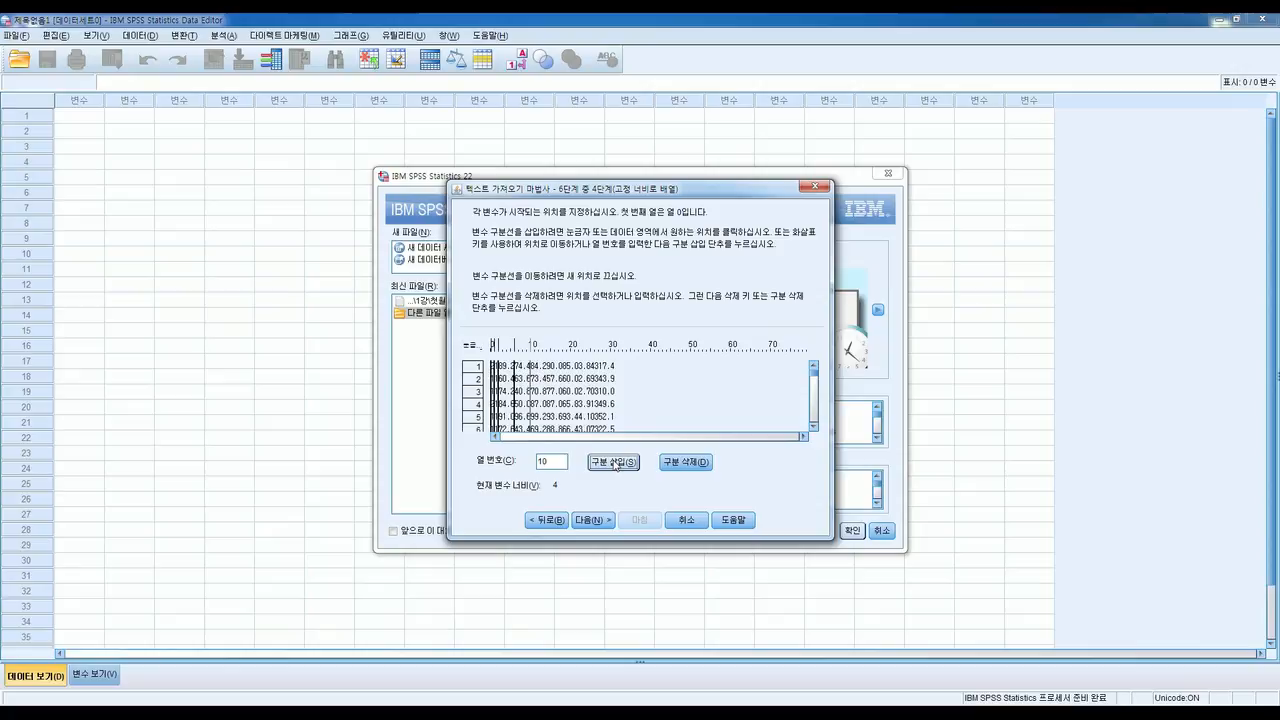
click(548, 367)
click(548, 368)
click(613, 463)
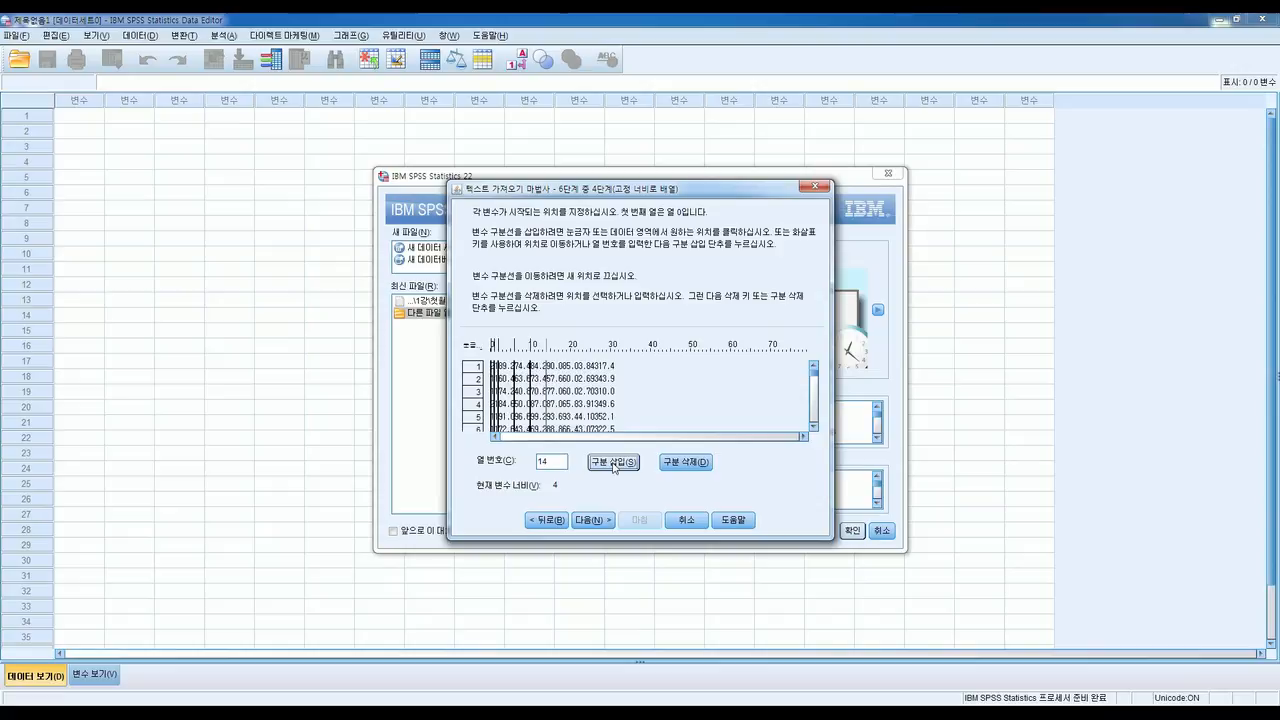
click(563, 372)
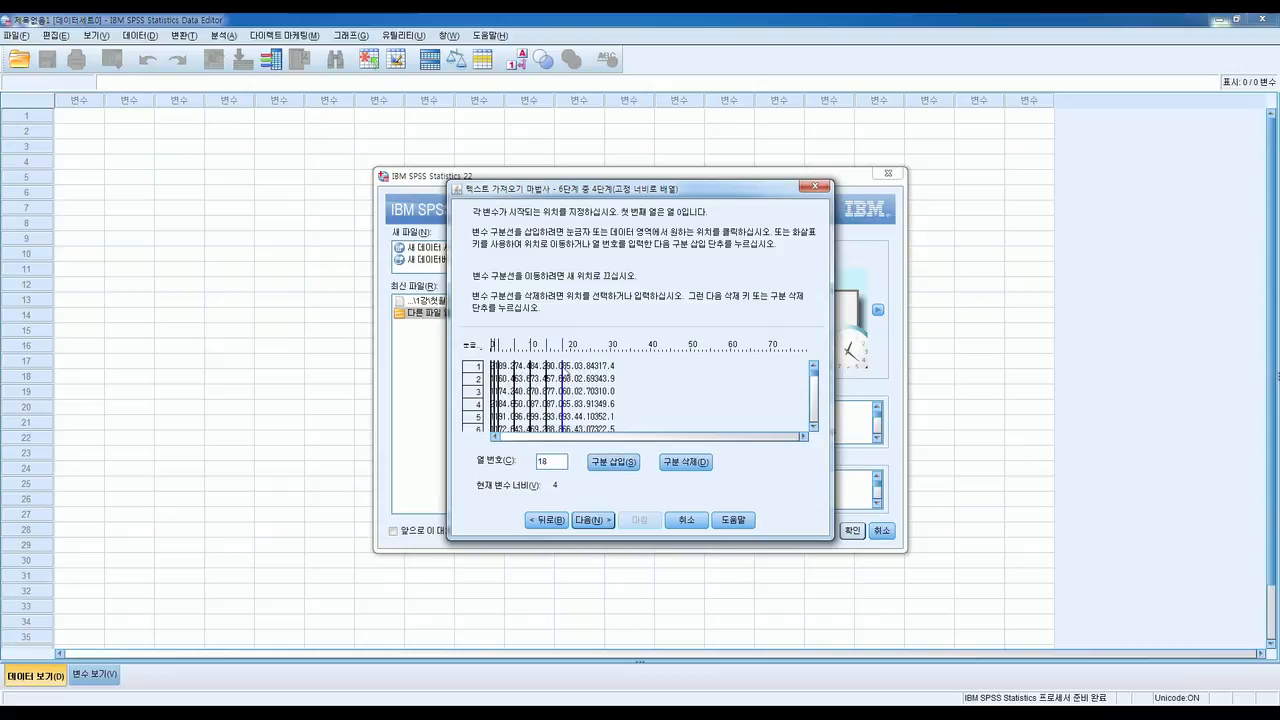
click(604, 464)
click(604, 467)
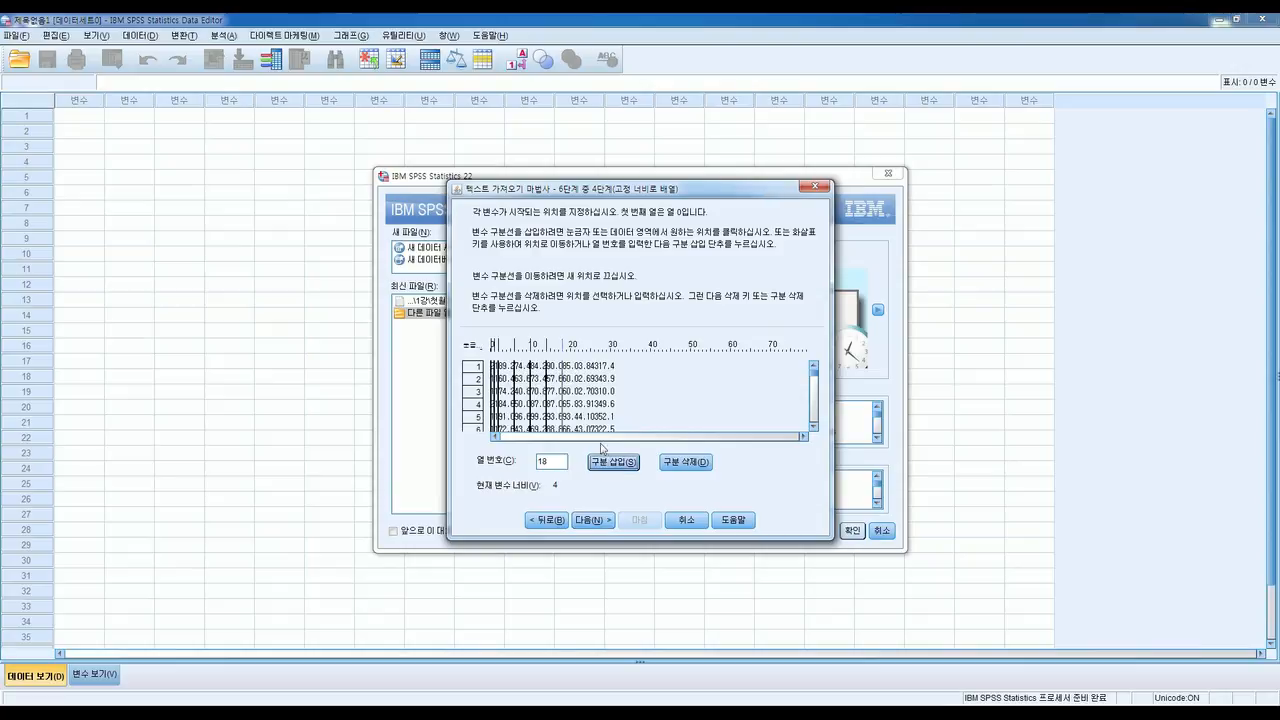
Insert the last variable breaks at columns 22 and 26 of the fixed-width data
click(580, 372)
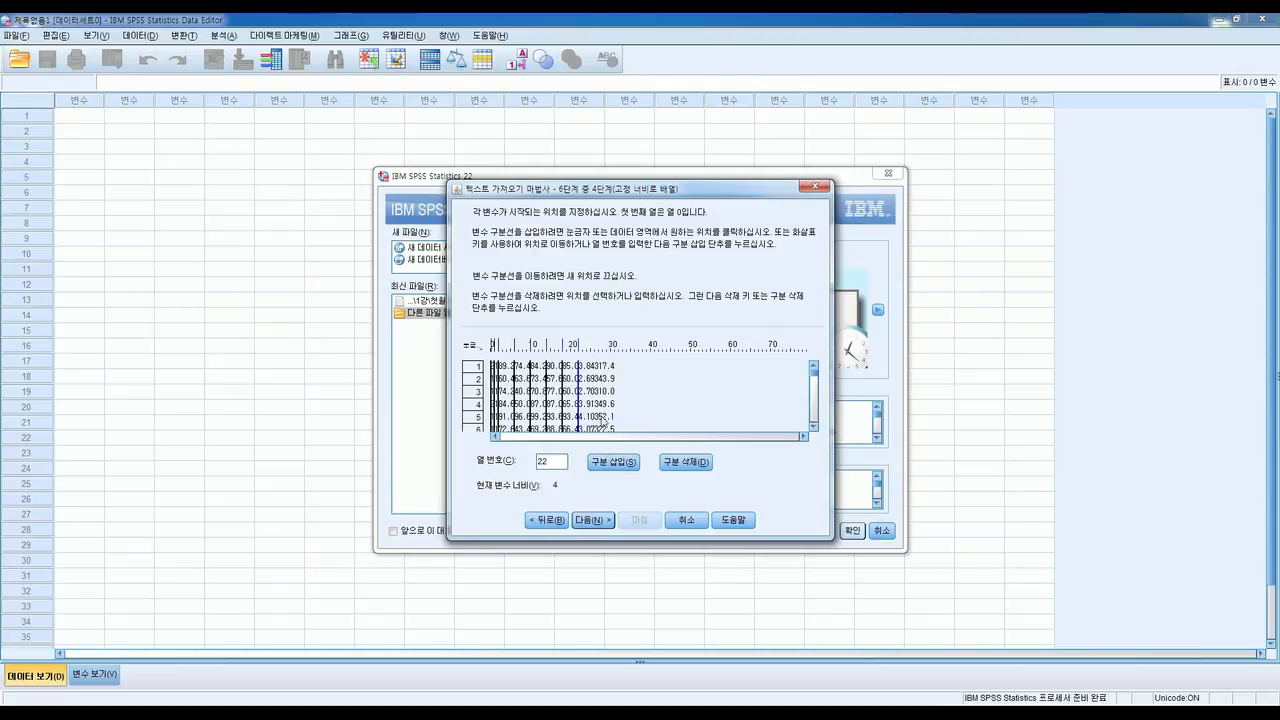
click(619, 465)
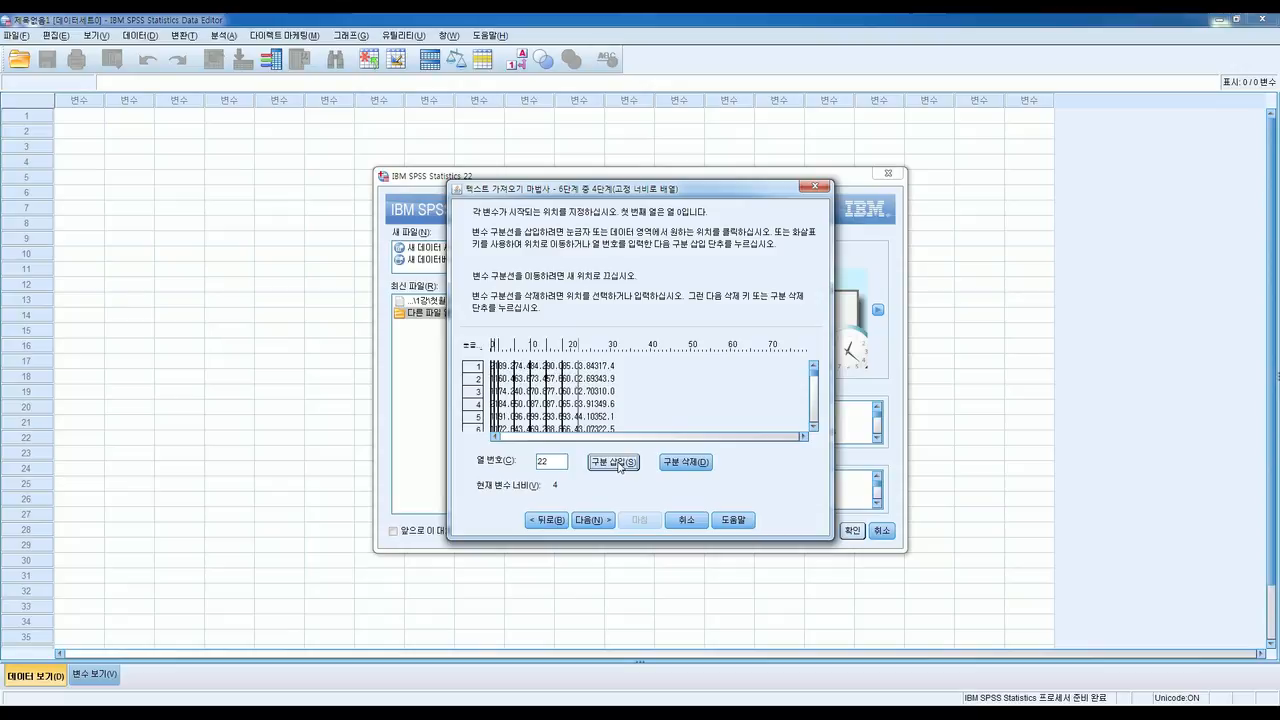
click(620, 464)
click(595, 369)
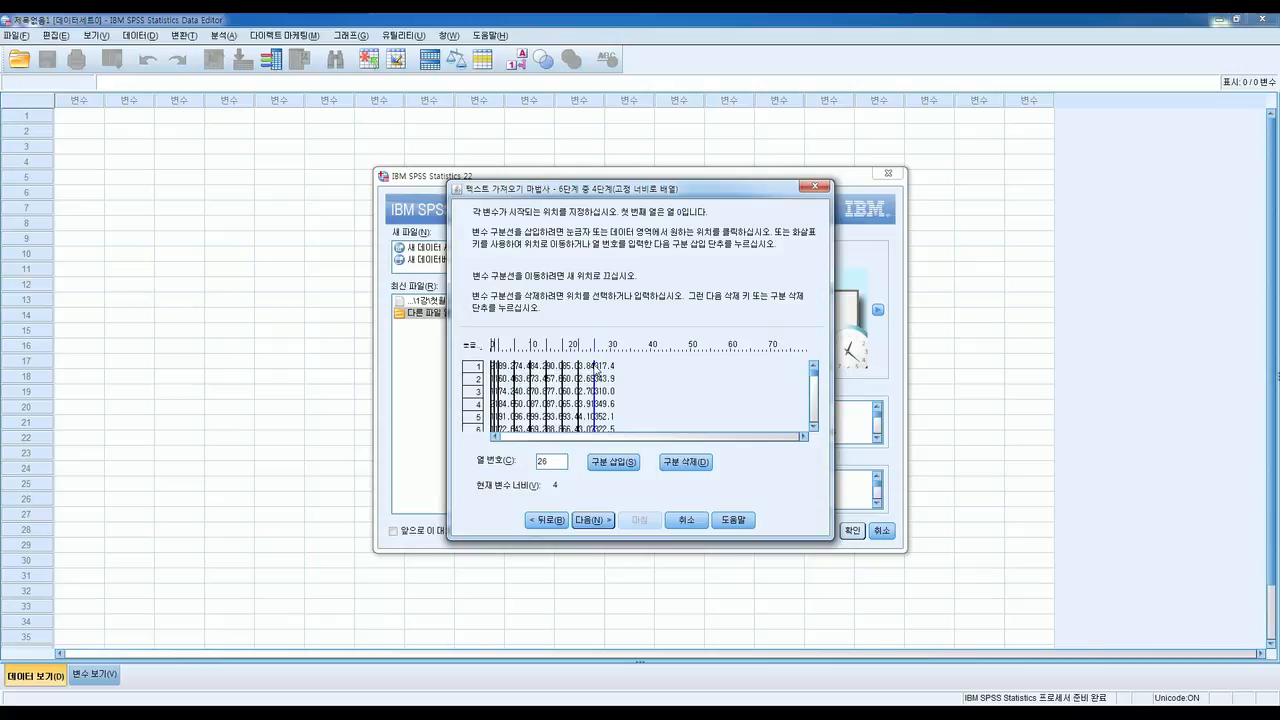
click(613, 463)
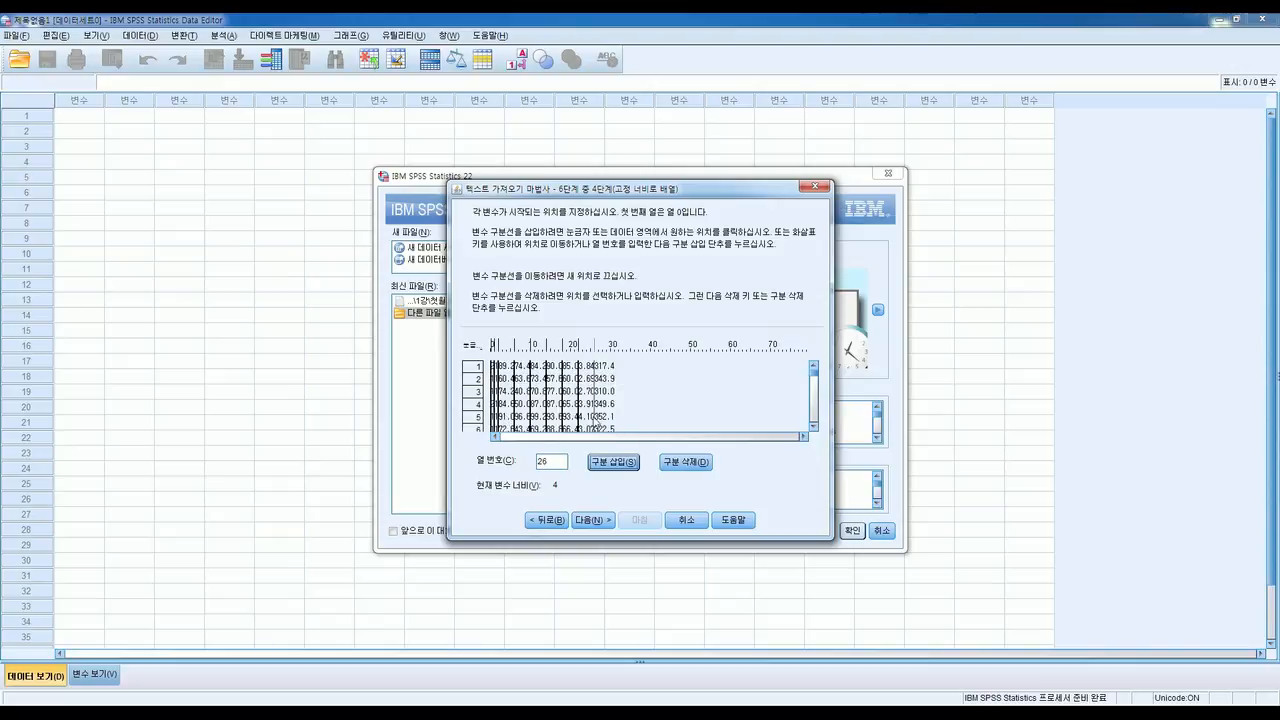
Keep the default variable names and formats and finish the import without saving the file format or pasting syntax
click(594, 521)
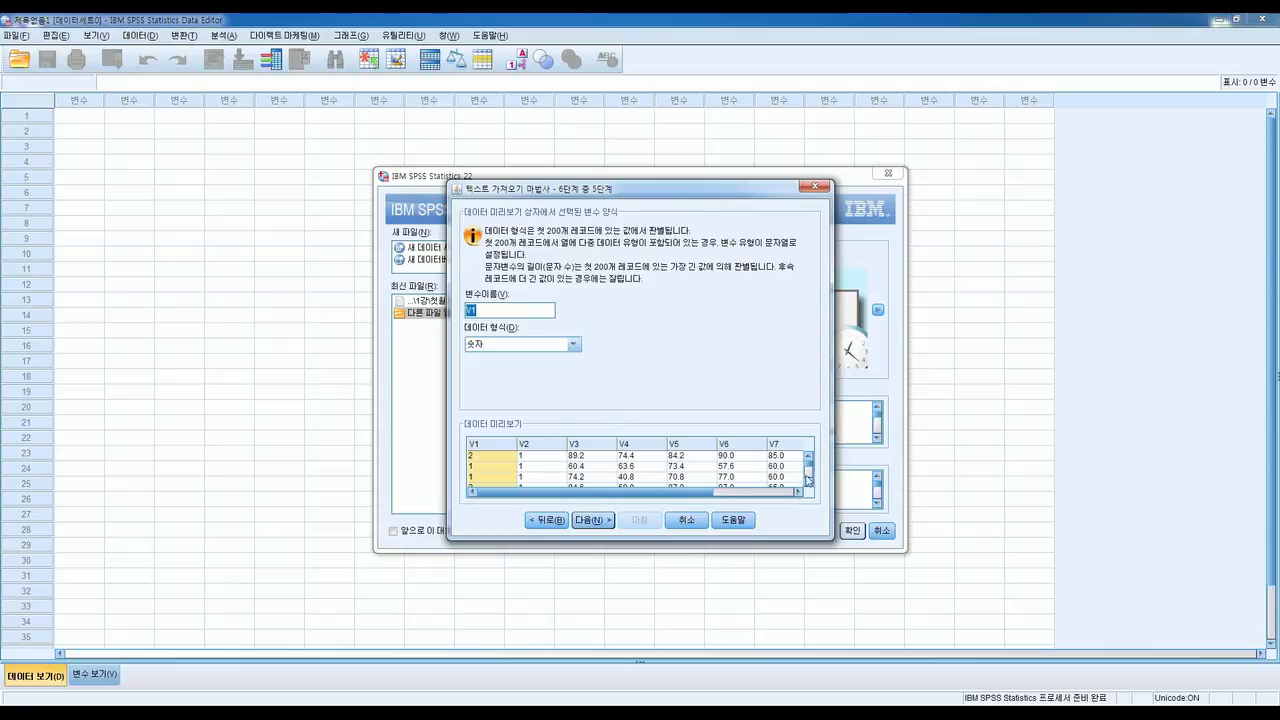
click(586, 520)
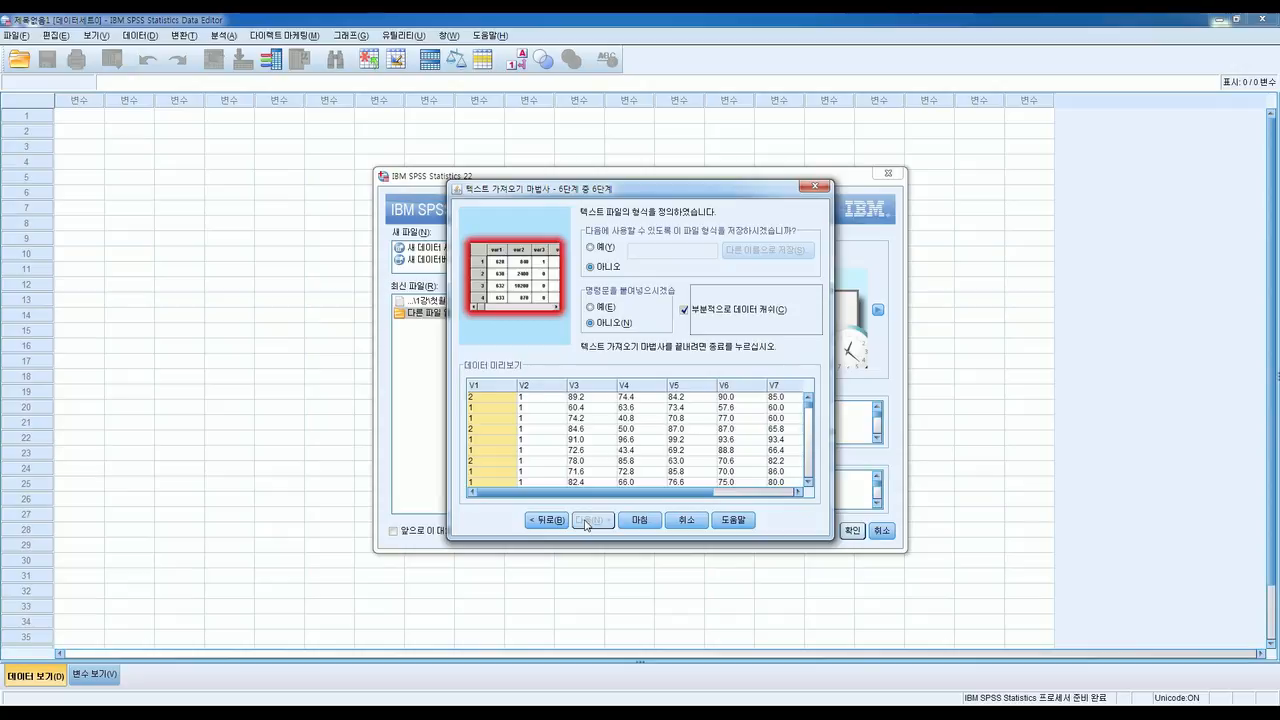
click(645, 521)
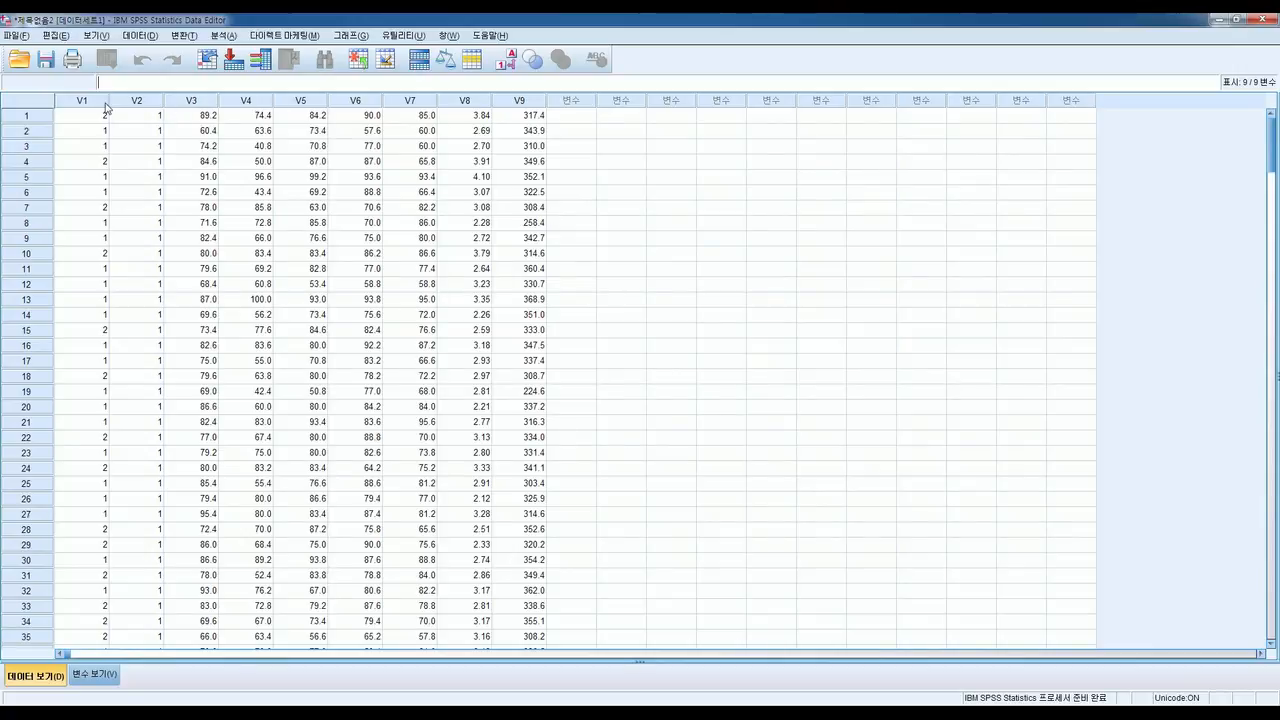
Examine the imported columns V1 to V9 from the first case down to the last one and back
drag(104, 102, 520, 128)
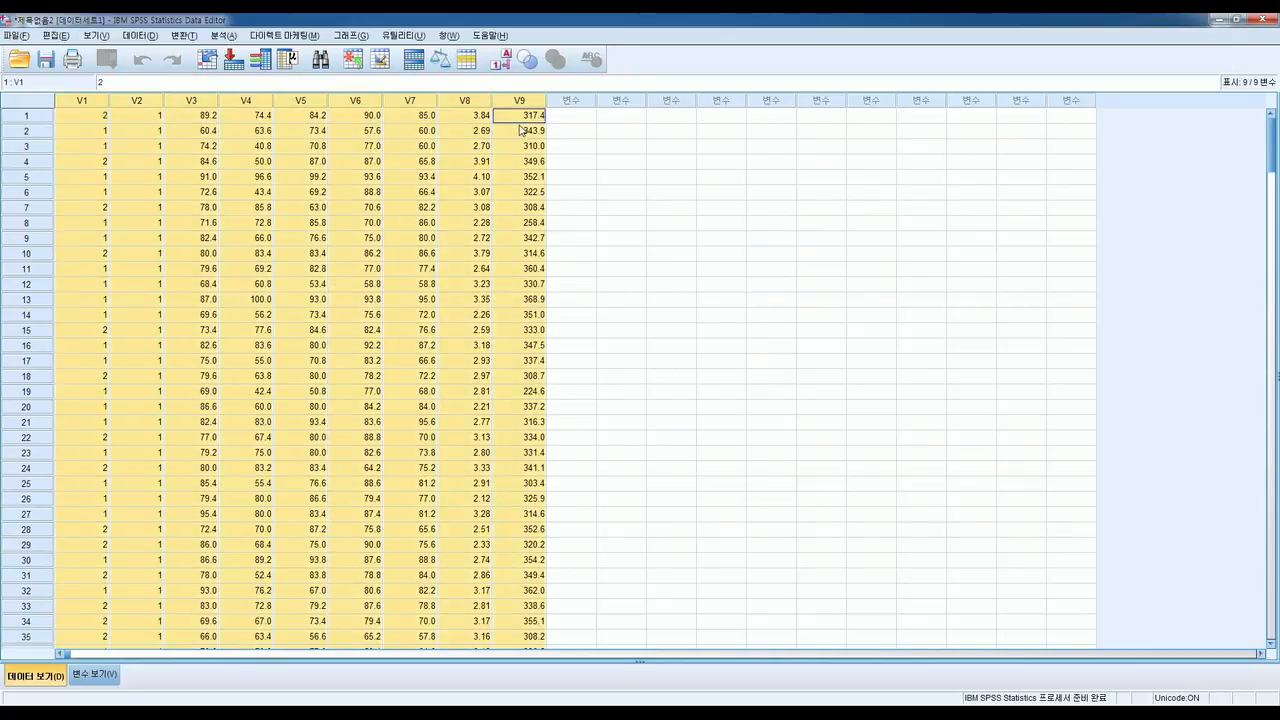
click(1273, 190)
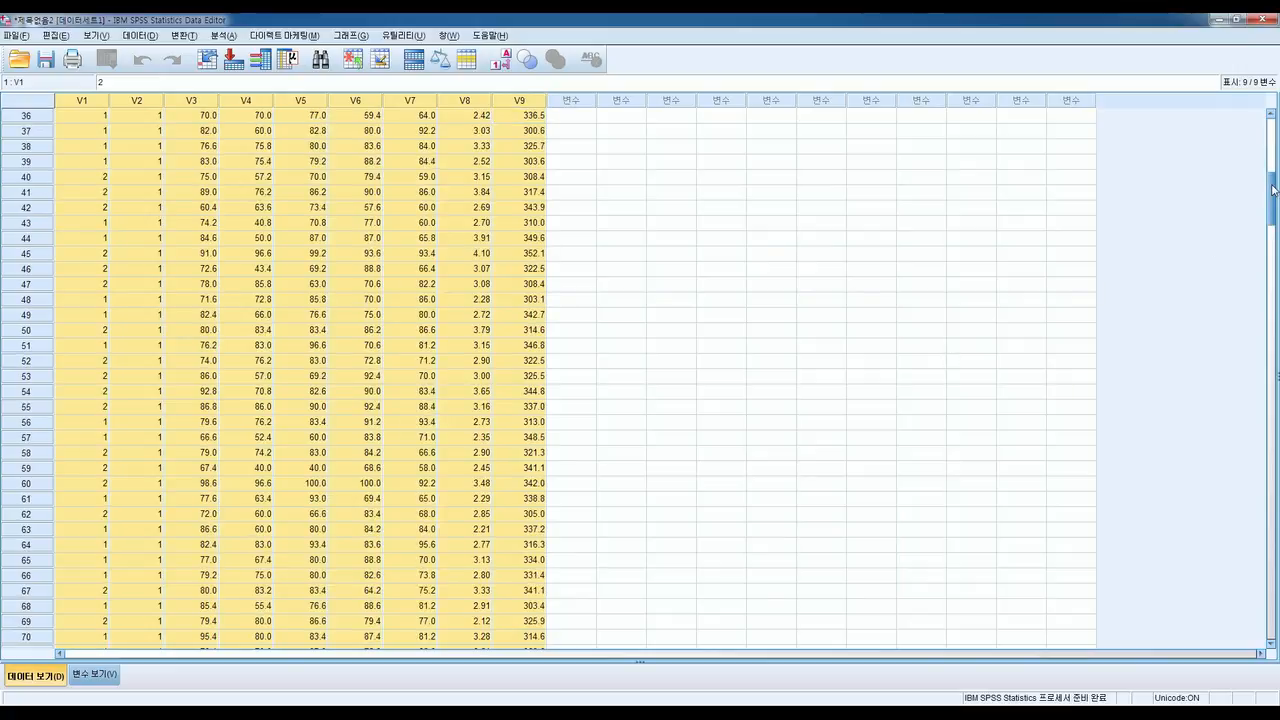
click(1273, 270)
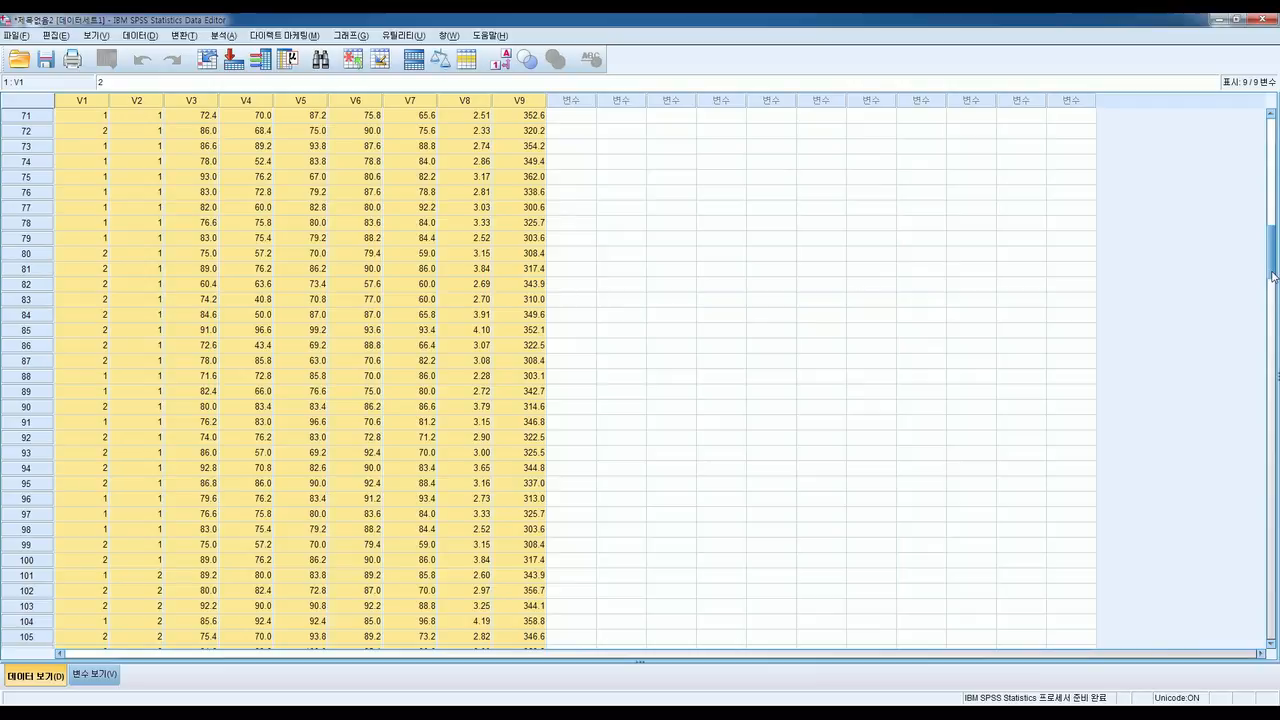
scroll(1275, 268, down, 2)
drag(1274, 268, 1235, 575)
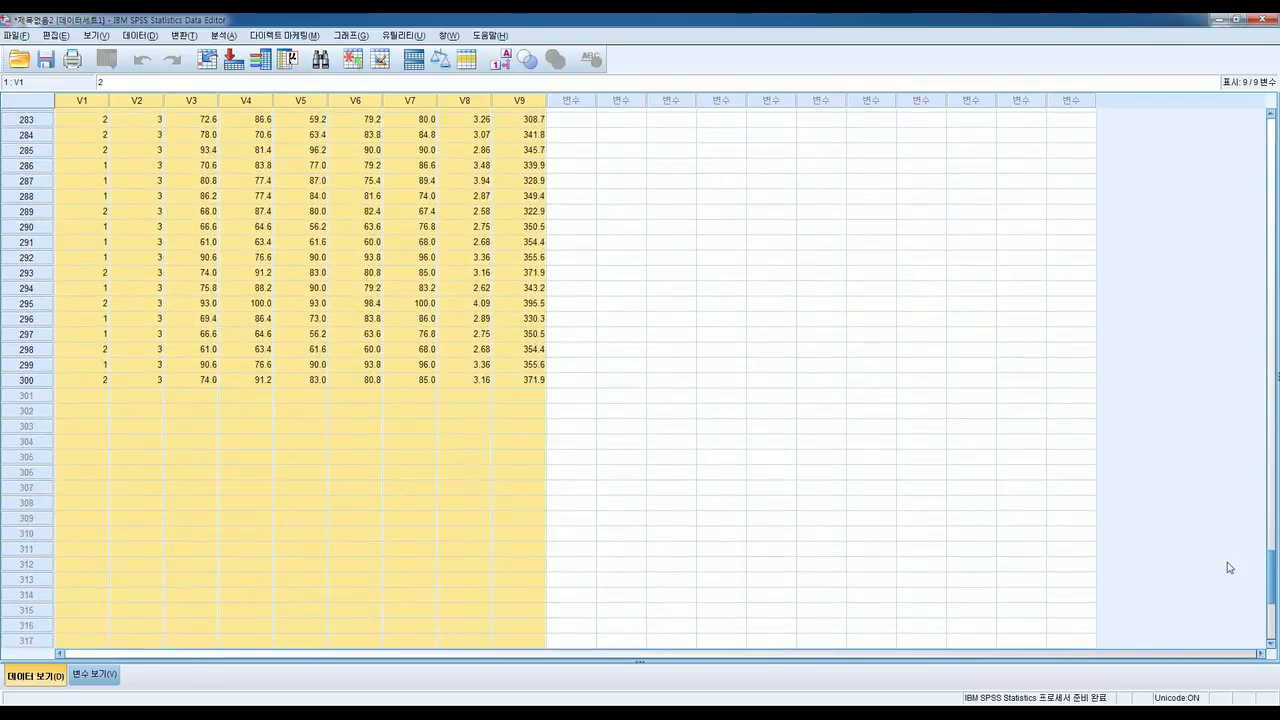
click(110, 401)
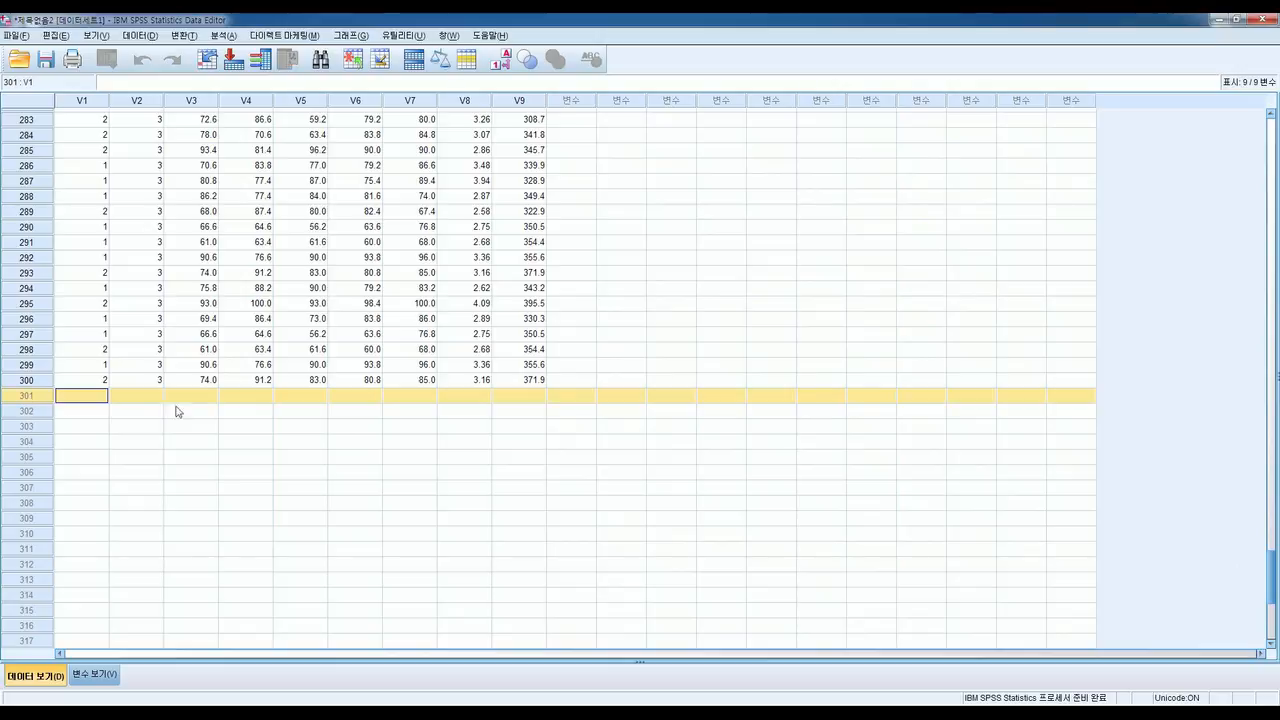
scroll(785, 484, up, 7)
scroll(785, 484, up, 20)
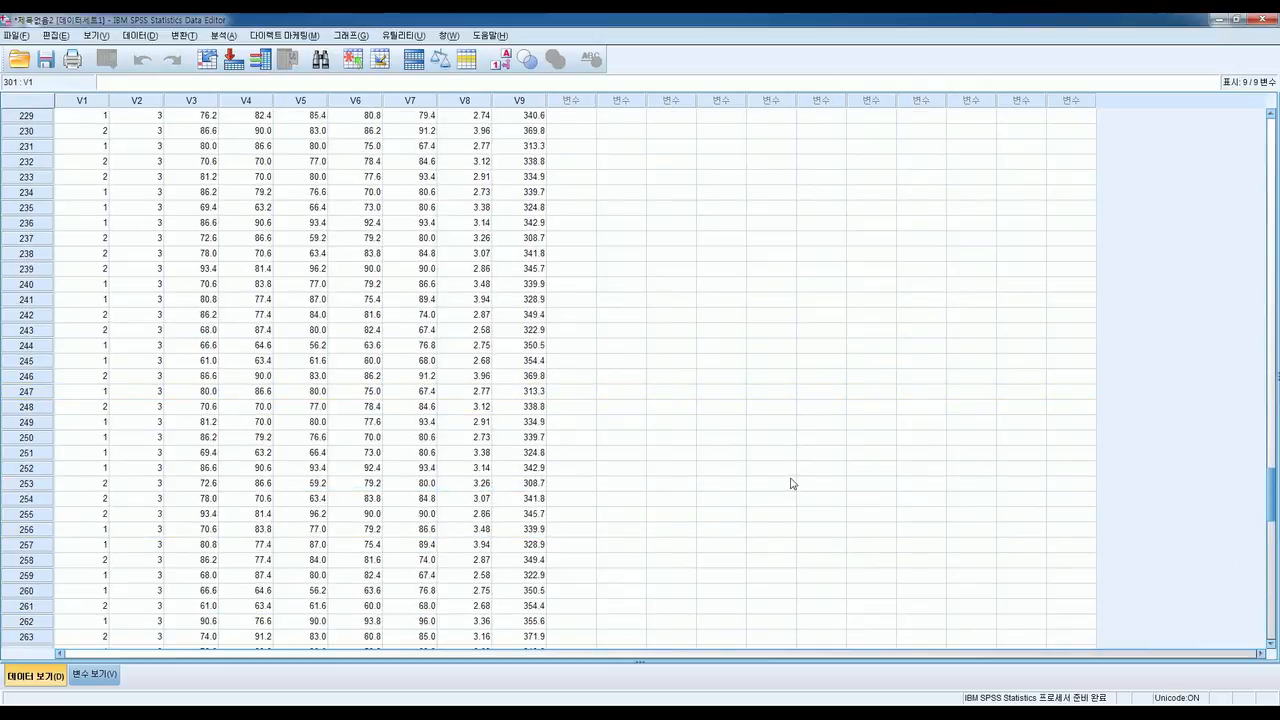
scroll(796, 484, up, 20)
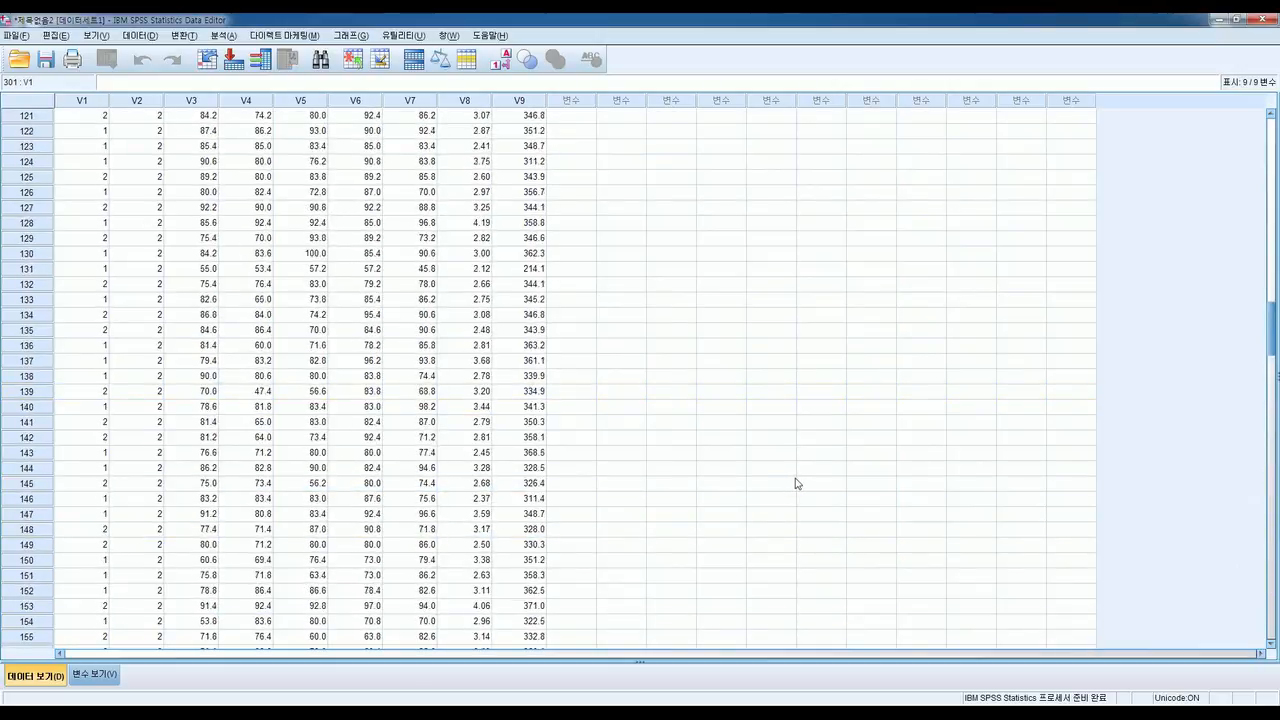
scroll(796, 483, up, 20)
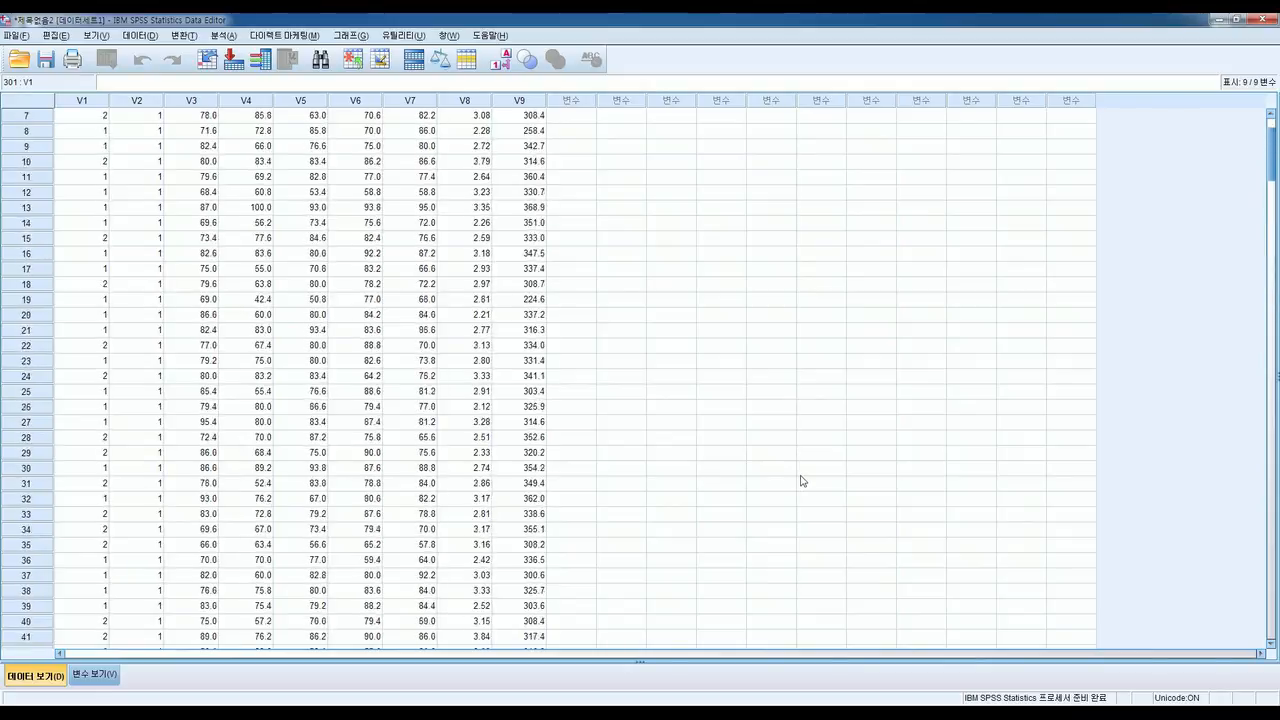
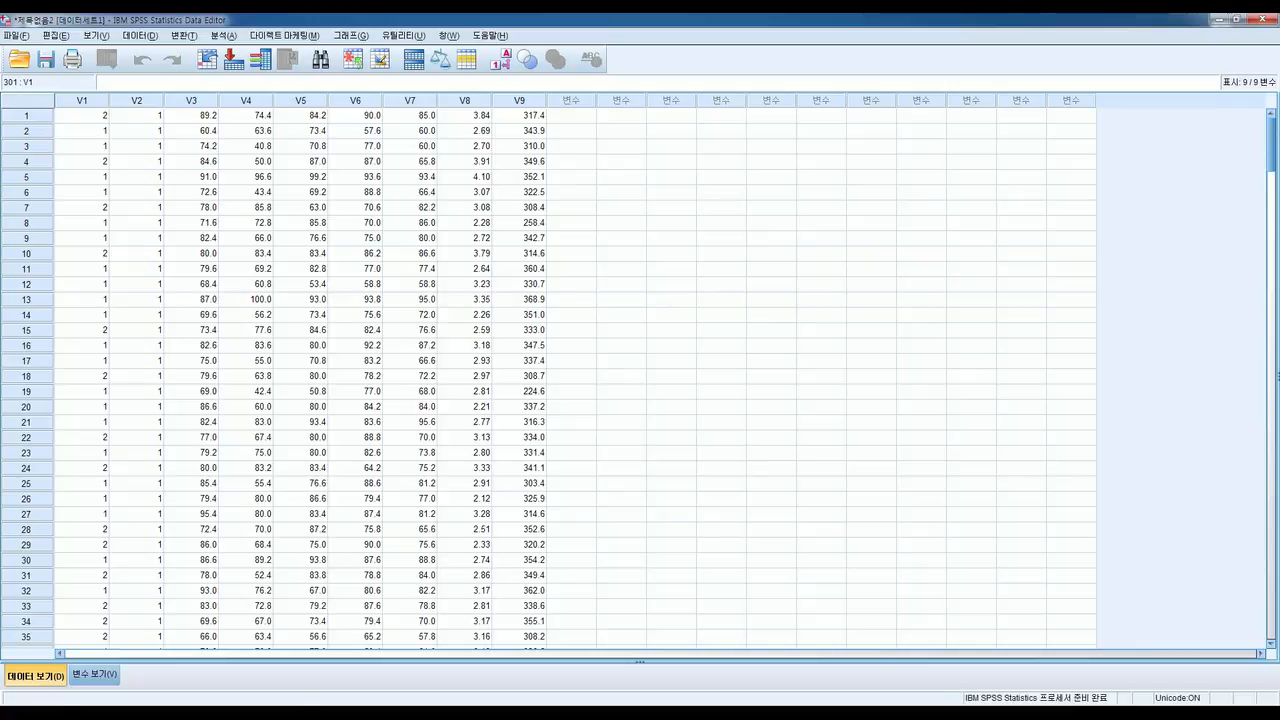
Rename variable V1 as 성별 in the variable definitions
click(87, 104)
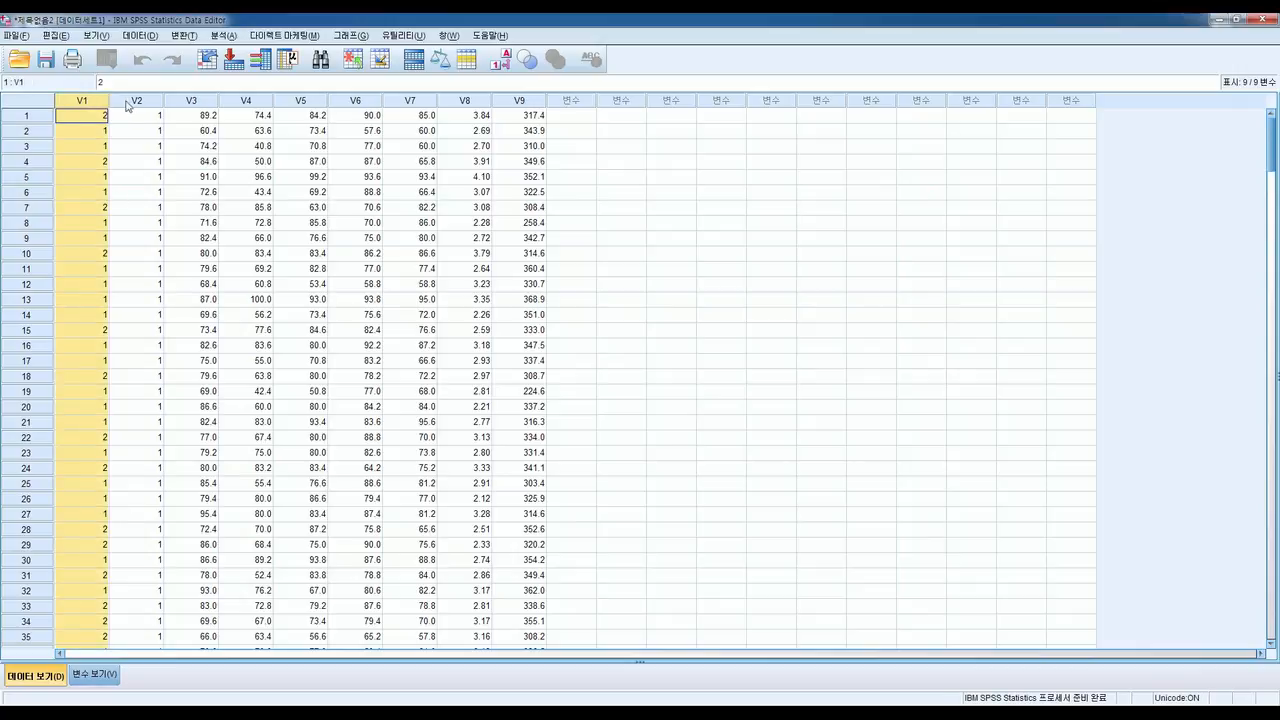
click(134, 103)
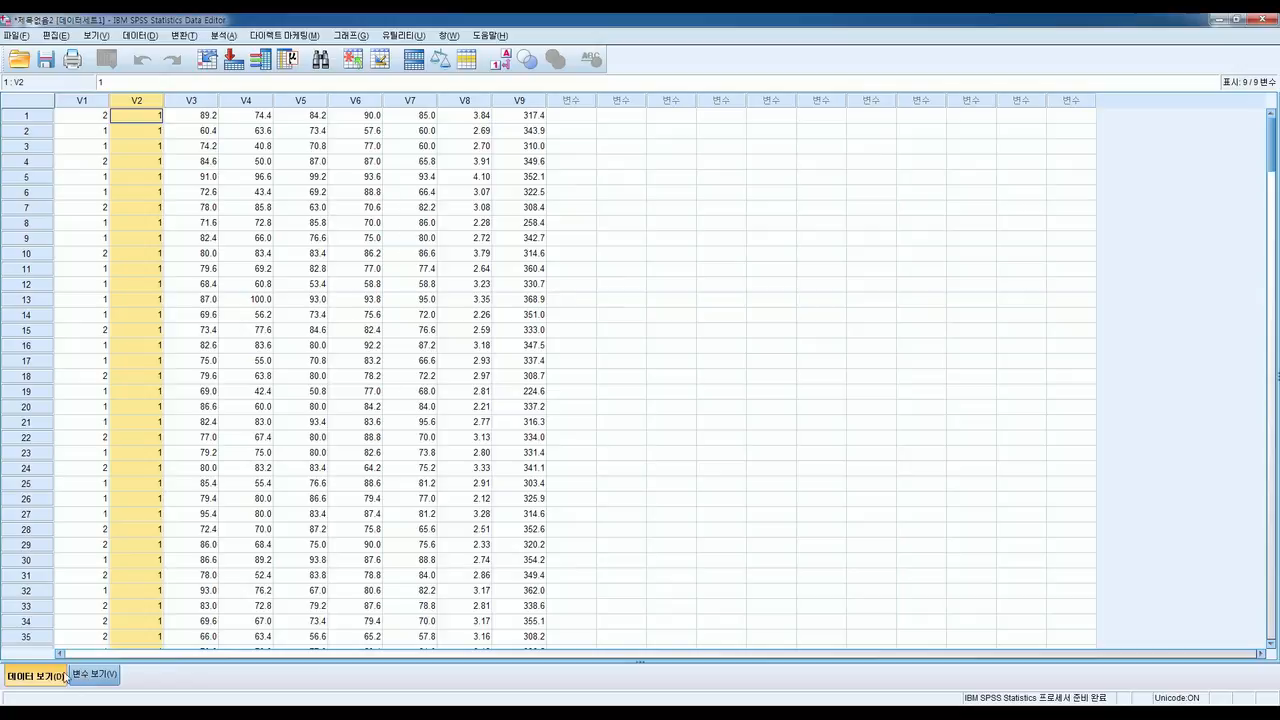
click(98, 678)
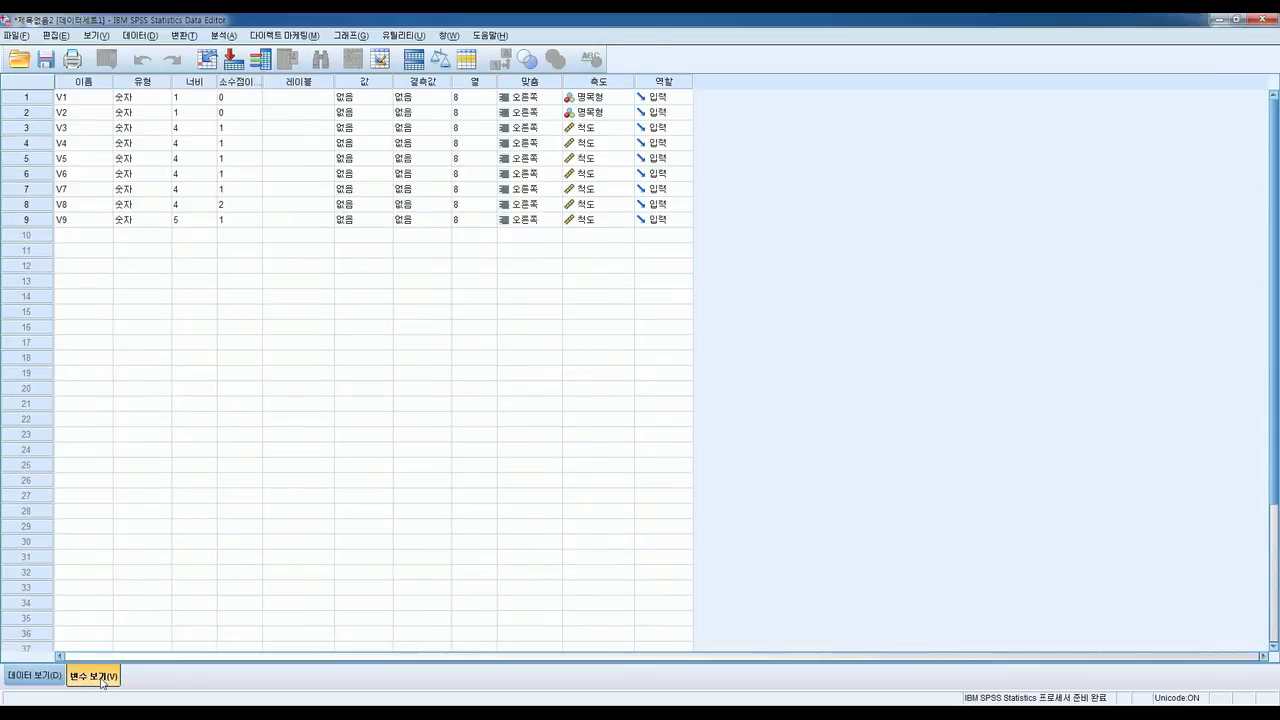
click(86, 99)
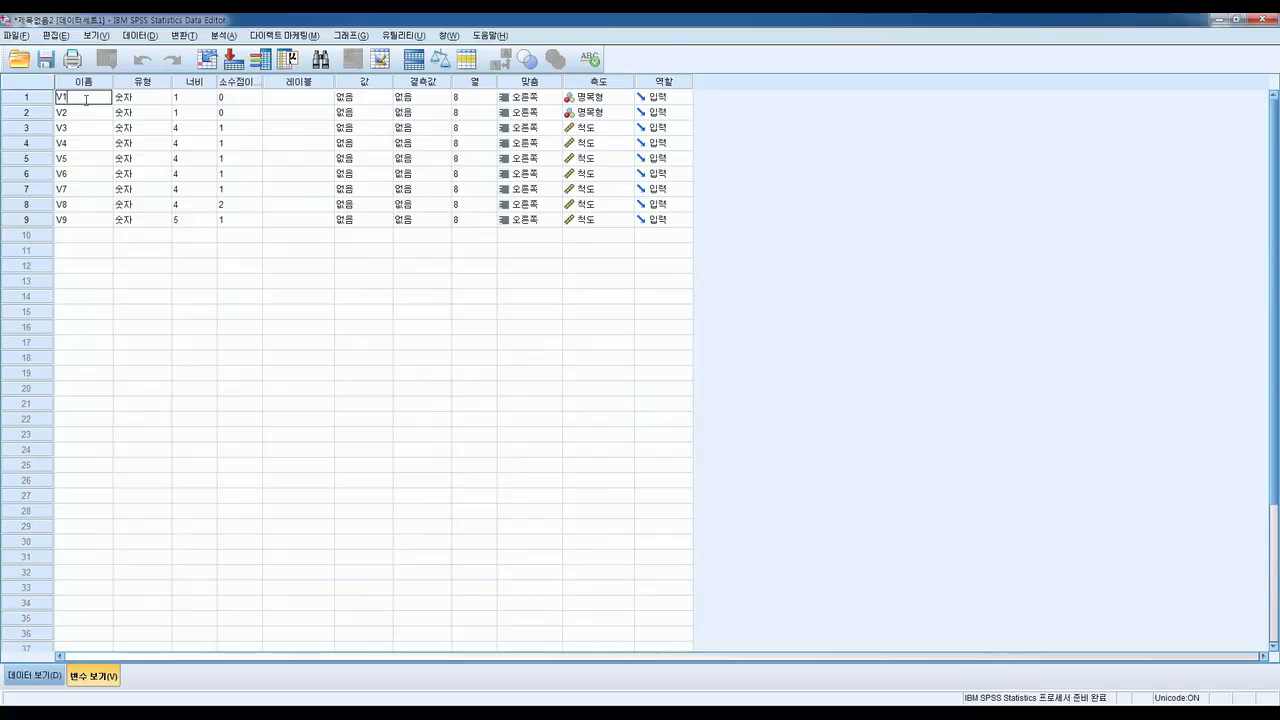
key(BackSpace)
text(ㅅ)
key(BackSpace)
text(성별)
key(Return)
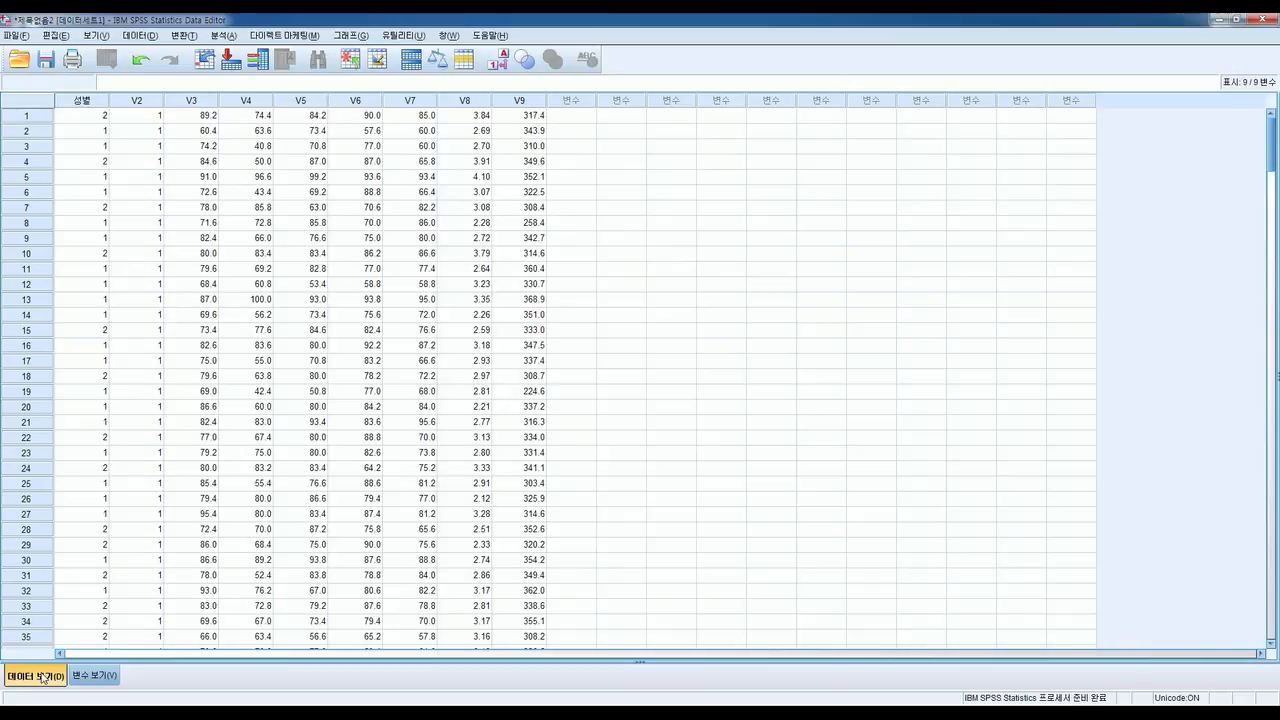
Check the renamed column in the data, and rename variable V2 as 학과
click(40, 677)
click(95, 676)
double_click(77, 113)
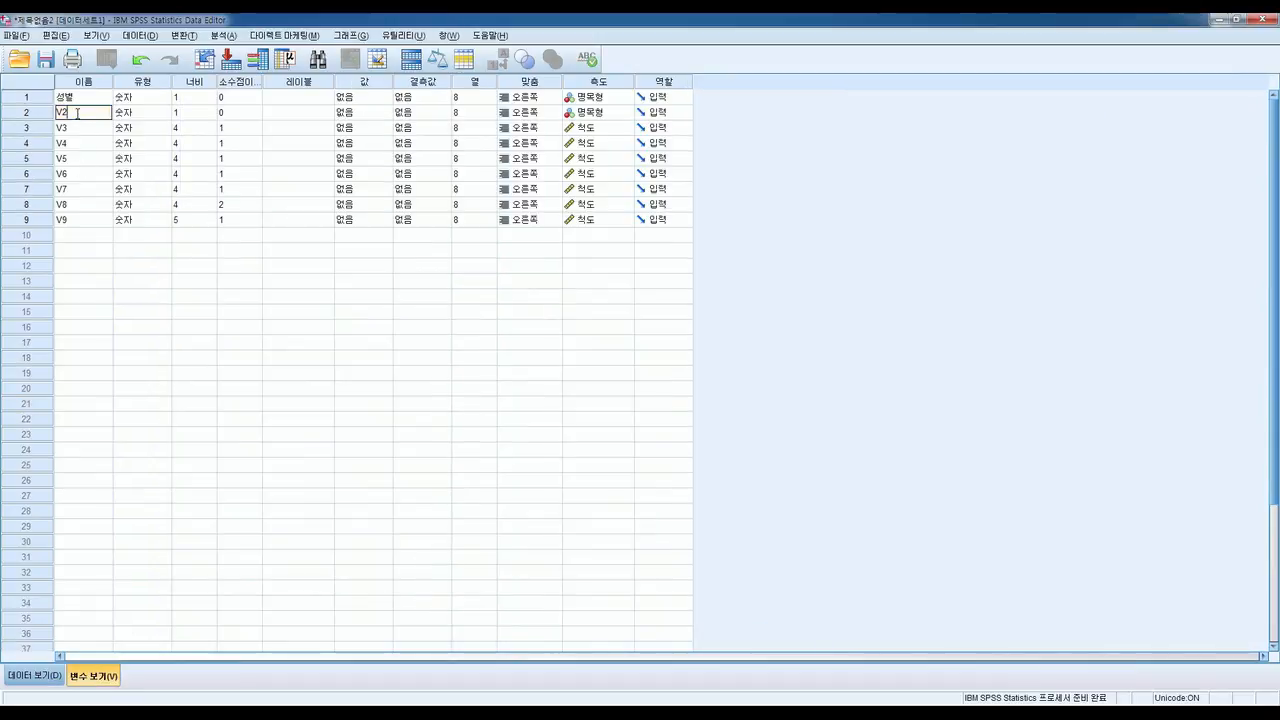
key(BackSpace)
key(BackSpace)
text(학거ㅏ)
key(Return)
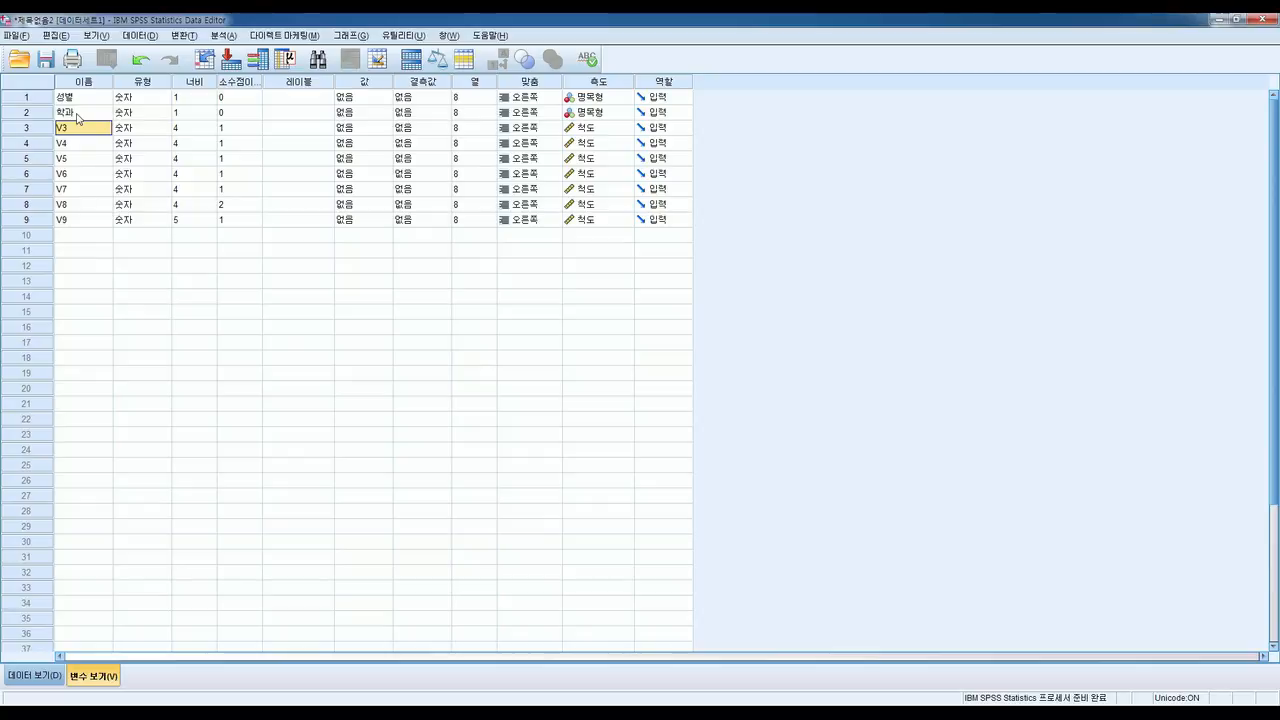
Rename variable V3 as 국어 and variable V4 as 영어
double_click(72, 127)
key(BackSpace)
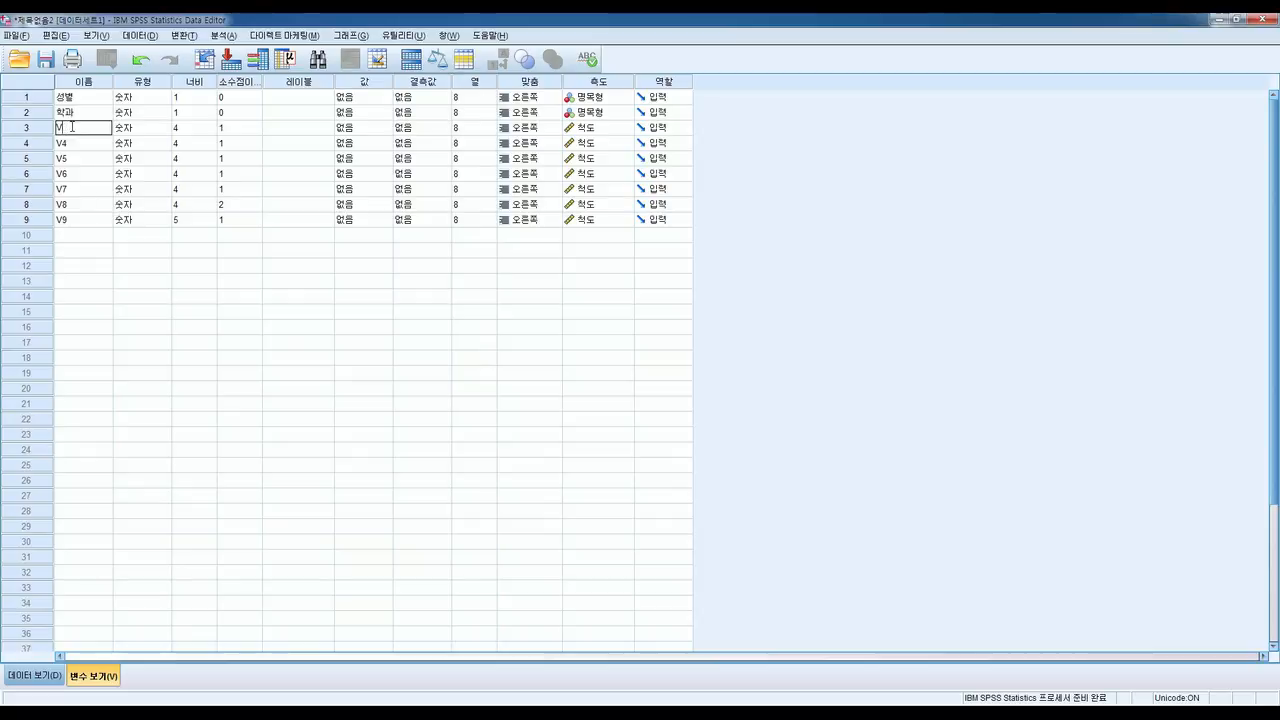
key(BackSpace)
text(국어)
key(Return)
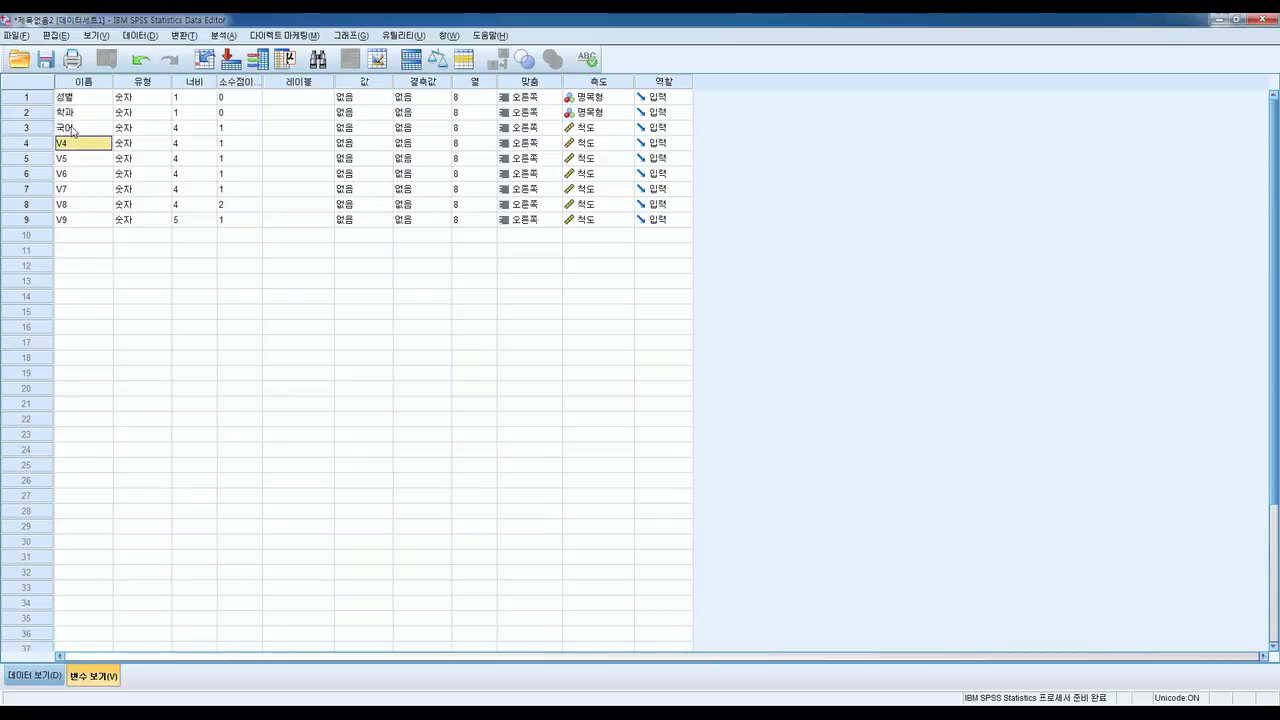
text(영어)
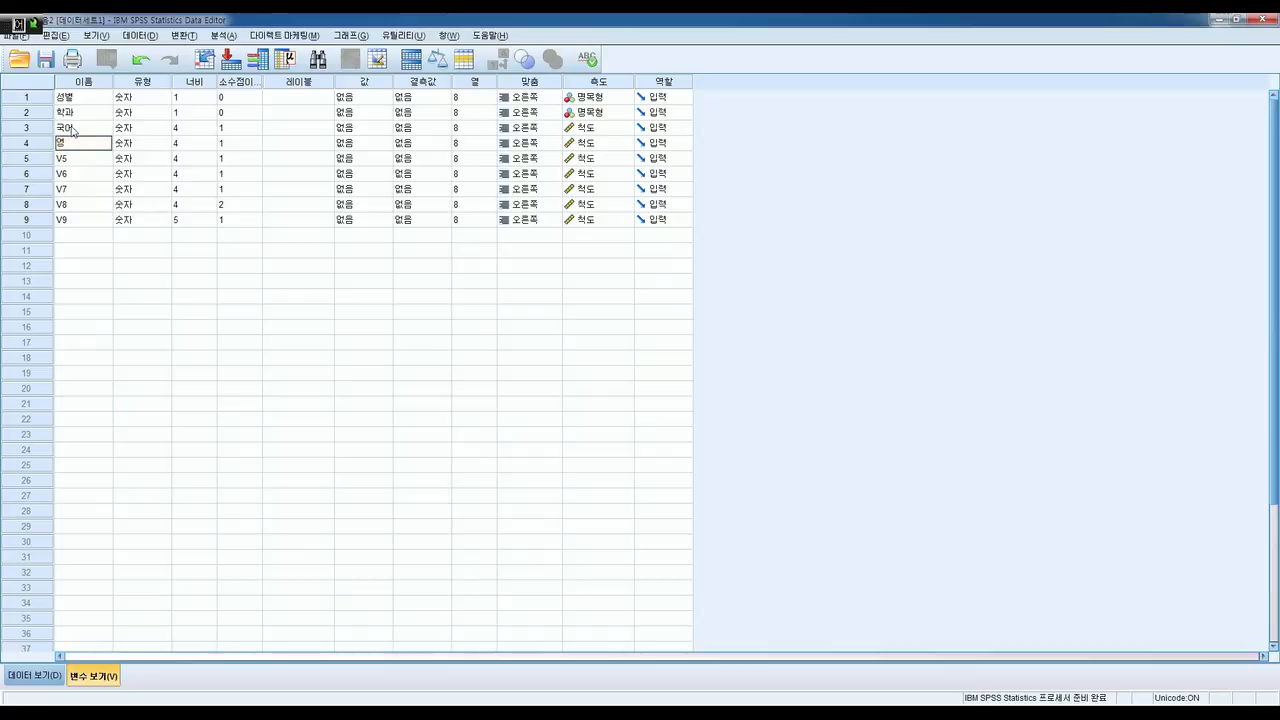
key(Return)
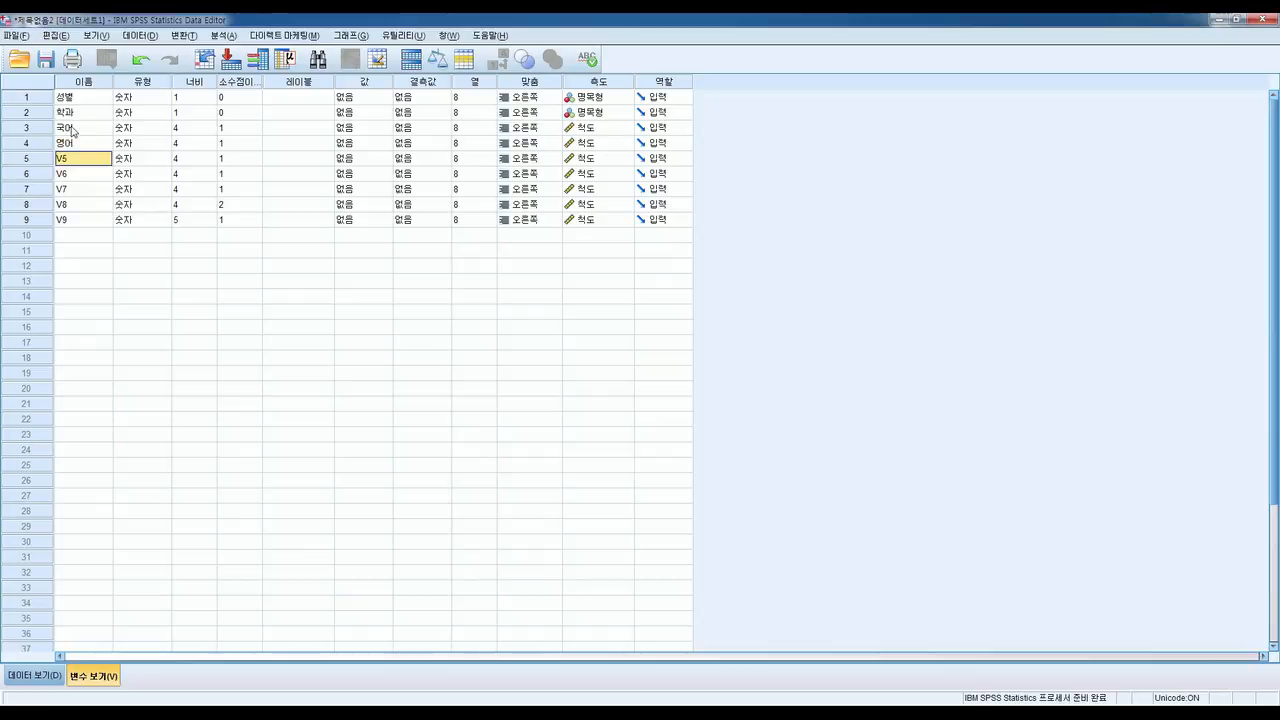
Rename variable V5 as 수학, V6 as 과학탐구 and V7 as 사회탐구
text(수학)
key(Return)
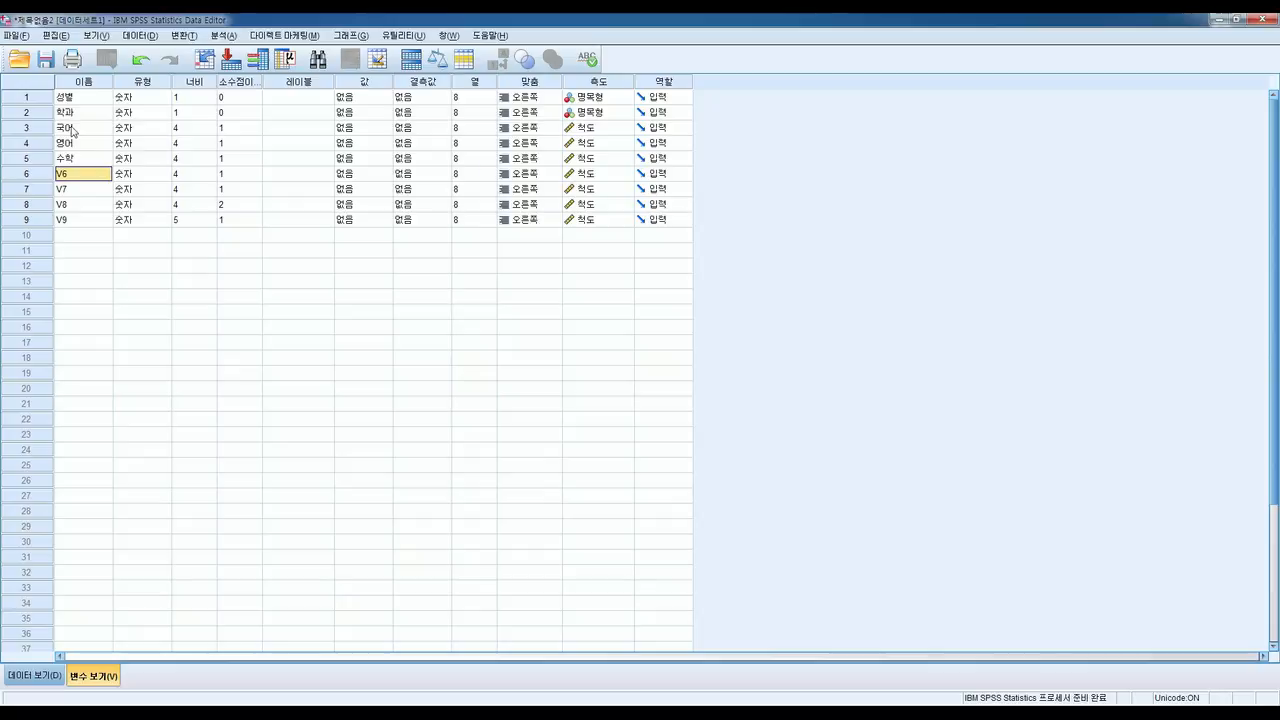
text(과학탐구)
key(Return)
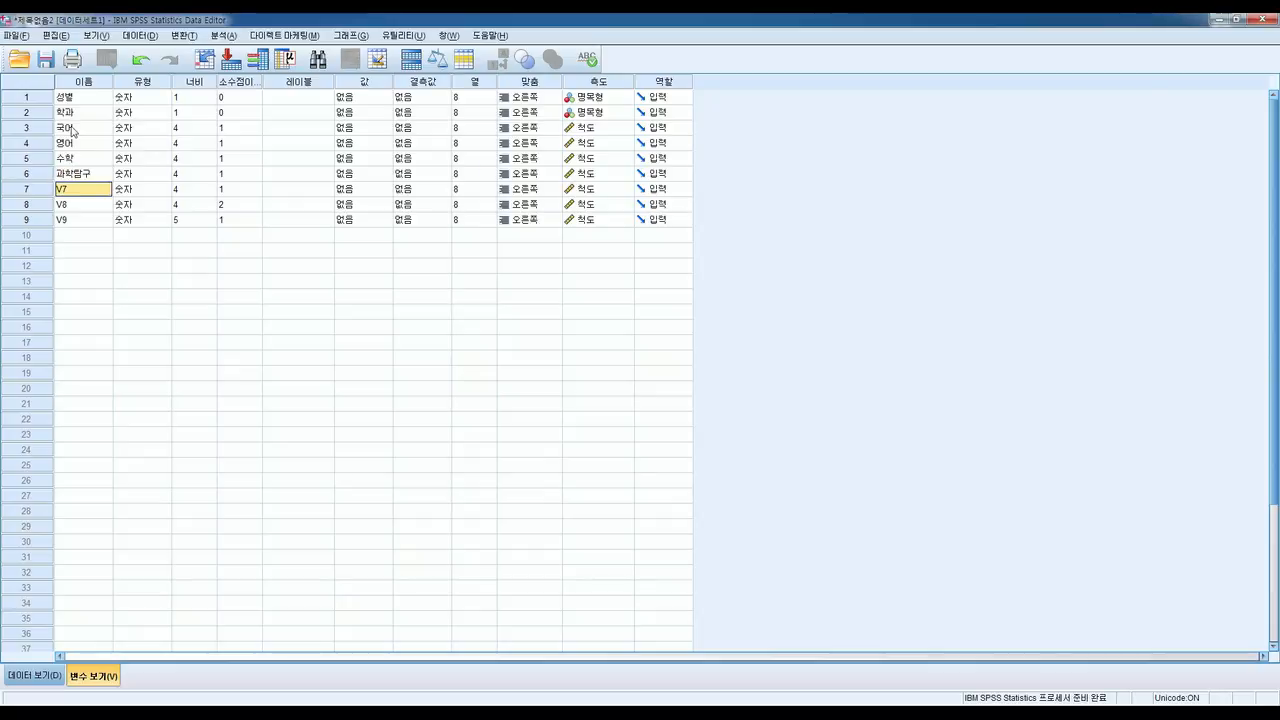
text(사회탐구)
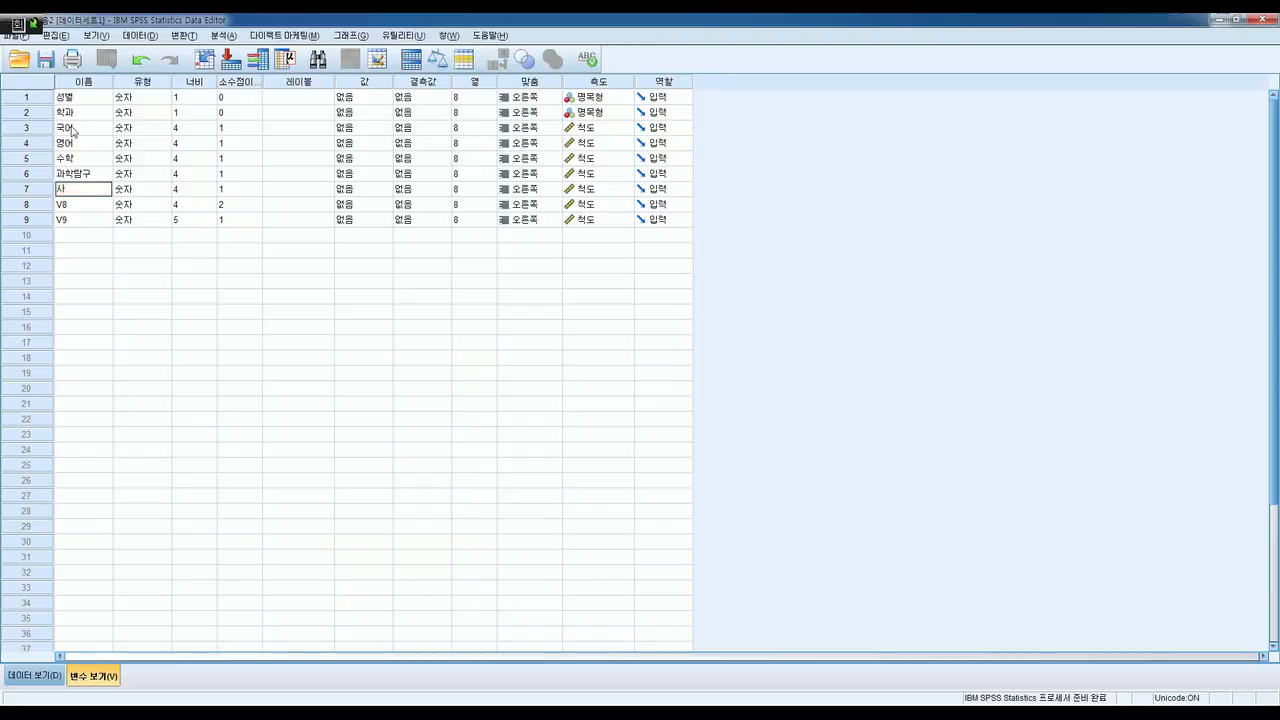
key(Return)
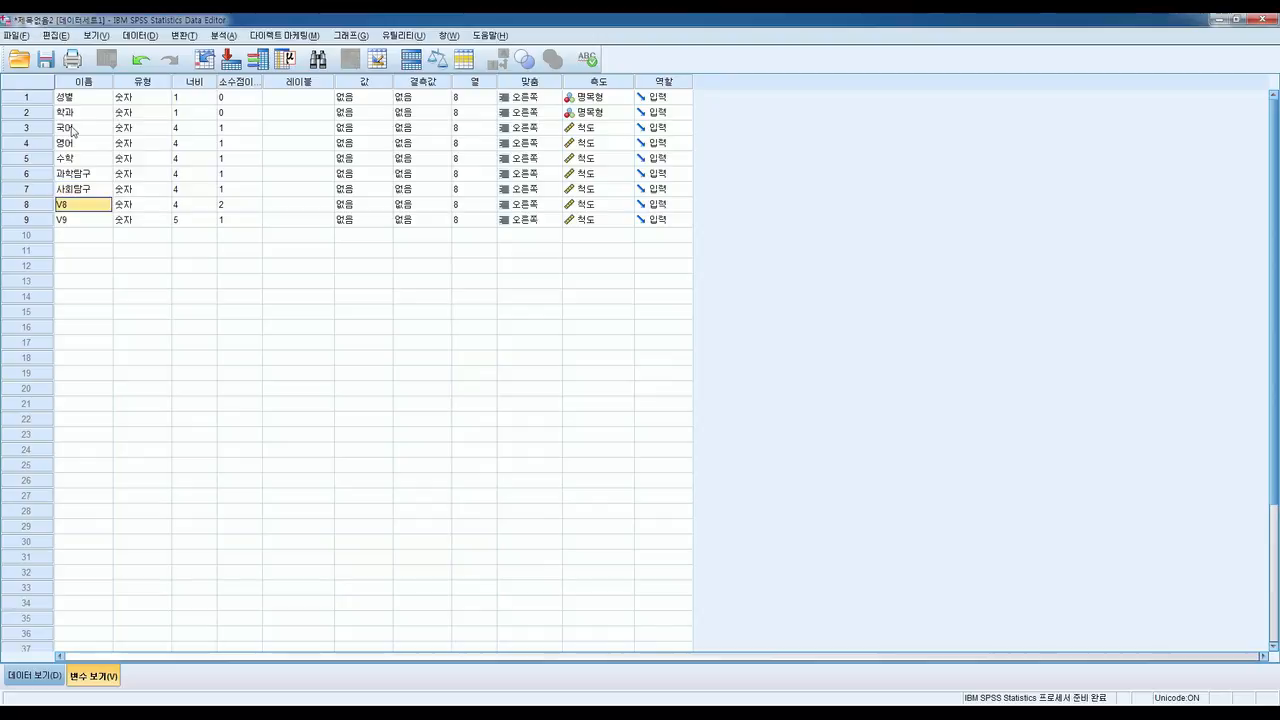
Rename variable V8 as 졸업평점 and variable V9 as 수능
text(총)
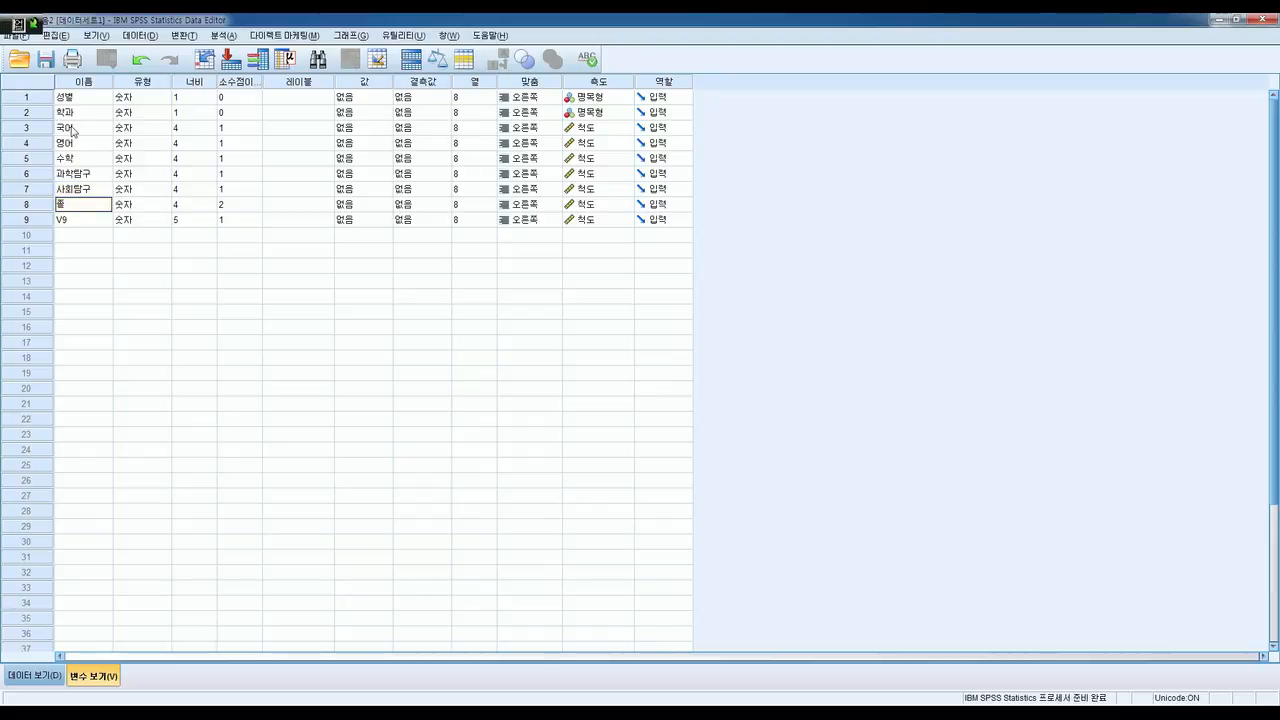
text(점평점)
key(Return)
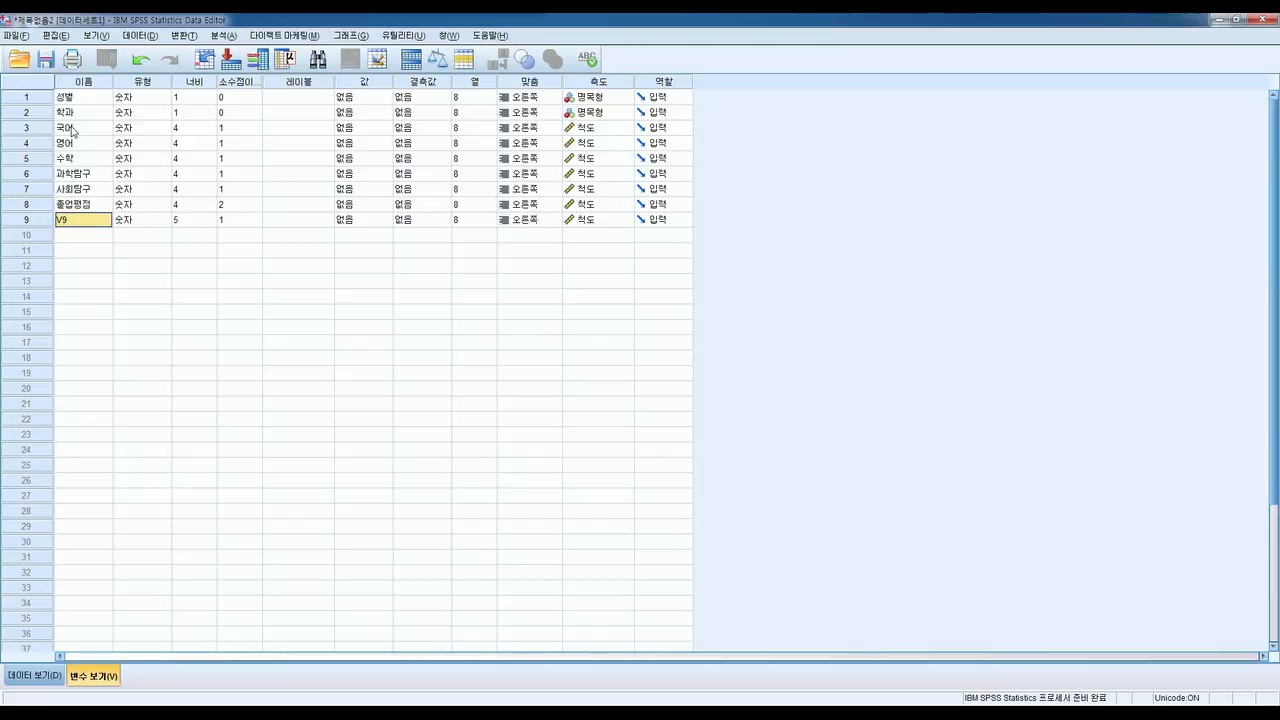
text(수능)
key(Return)
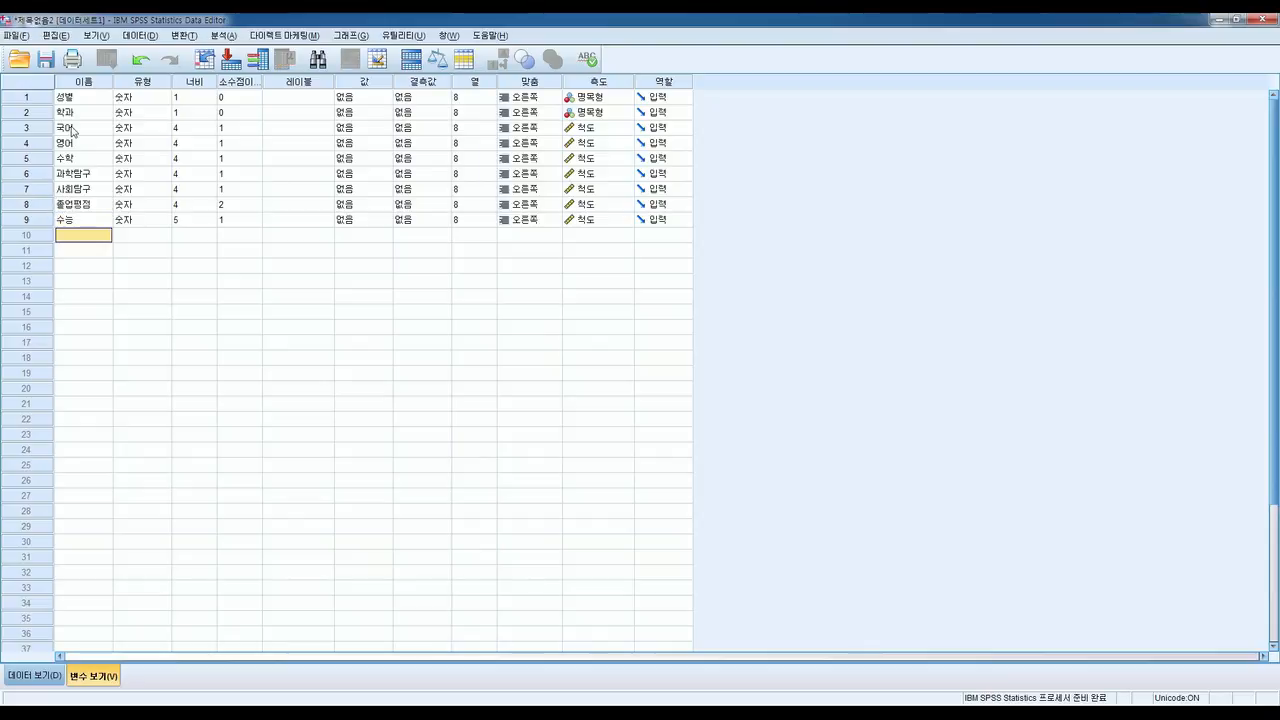
Compare the renamed columns in the data with the list of variable definitions
click(42, 680)
click(82, 676)
click(42, 677)
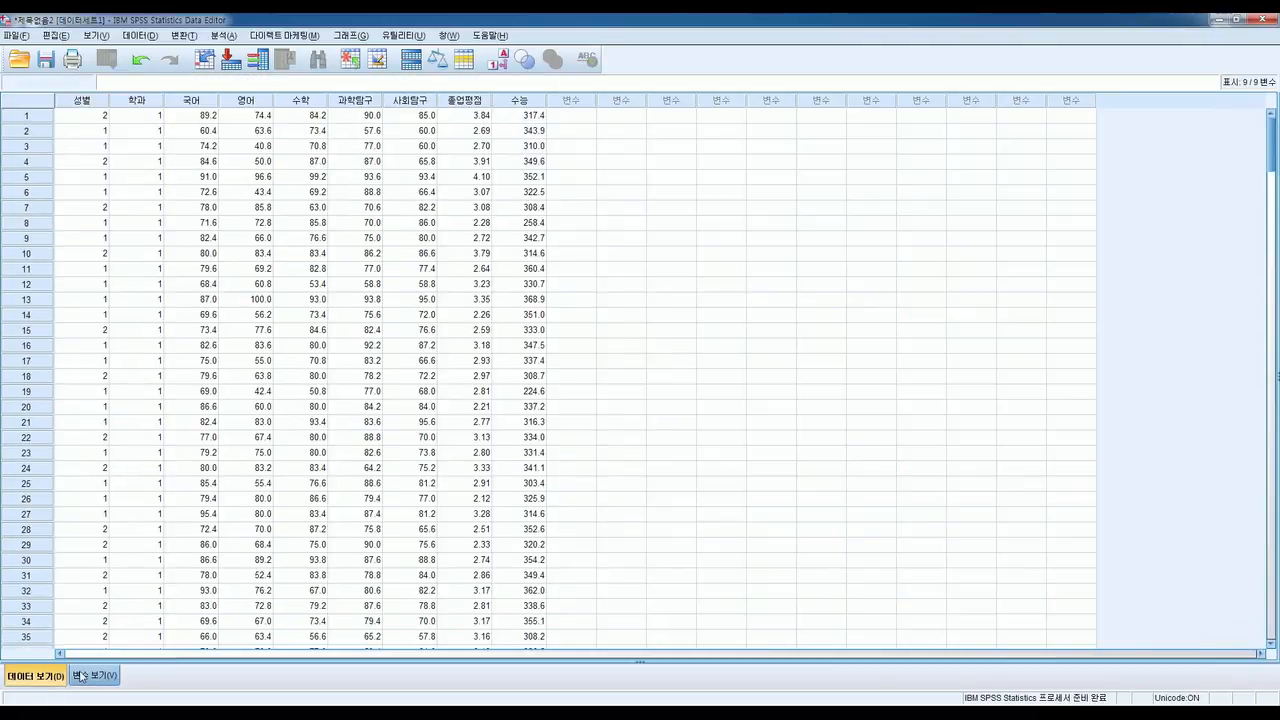
click(80, 677)
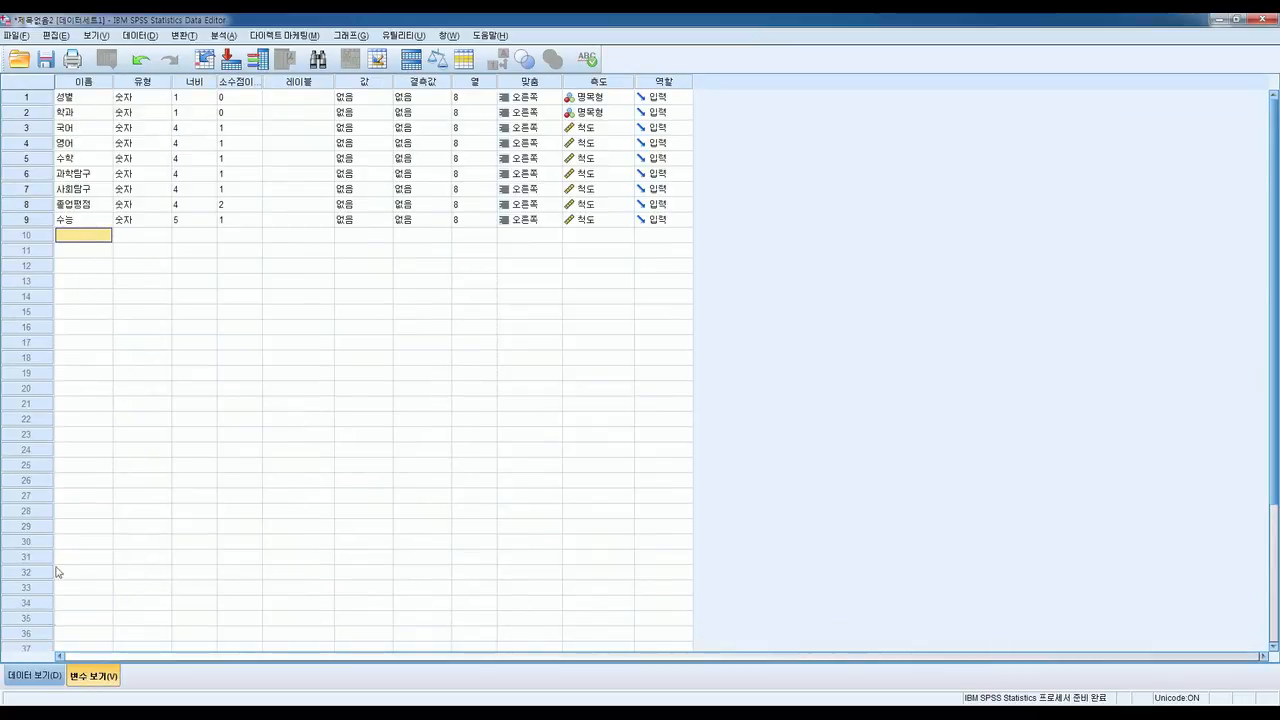
click(42, 677)
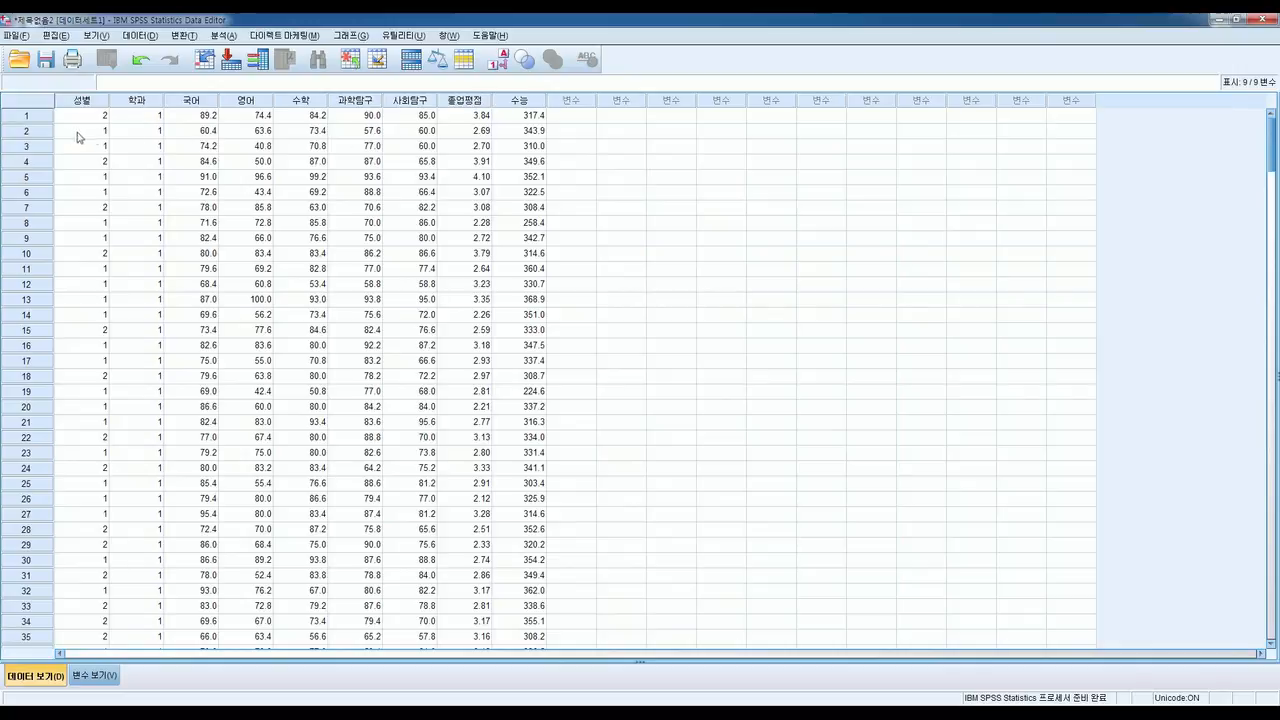
Review the available variable types for 성별 in the variable definitions and cancel without choosing another
click(94, 676)
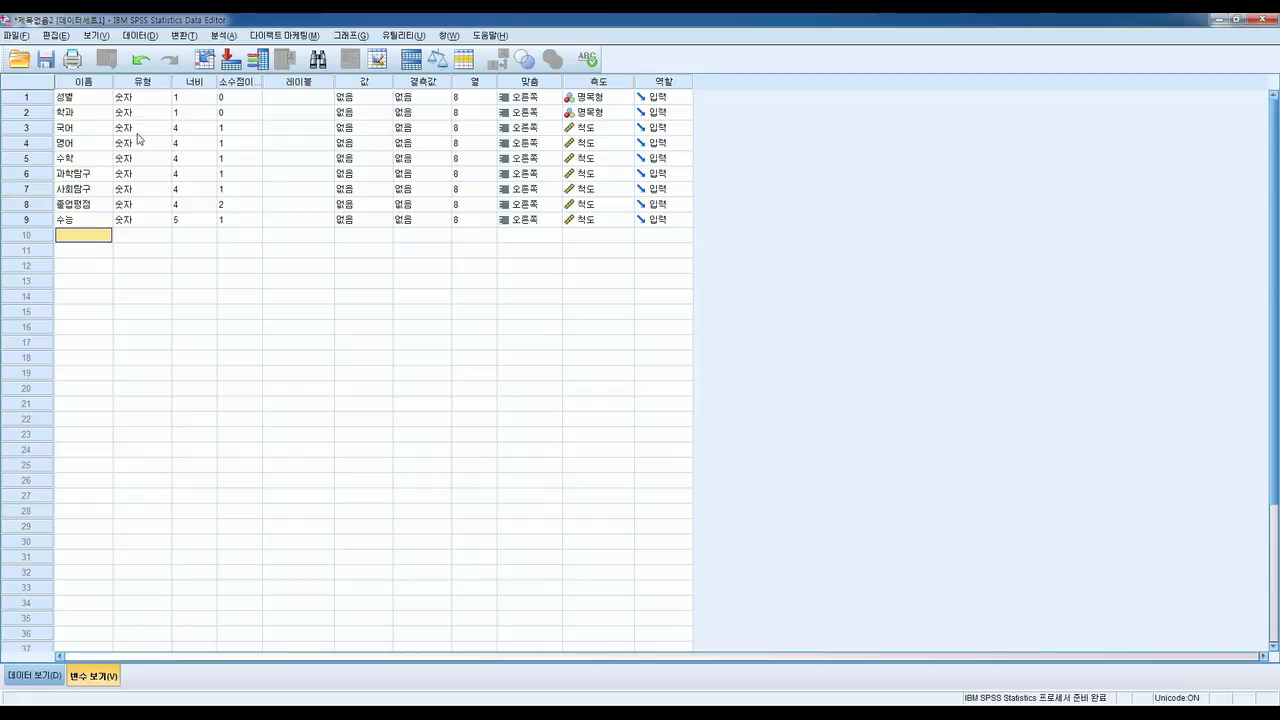
double_click(163, 101)
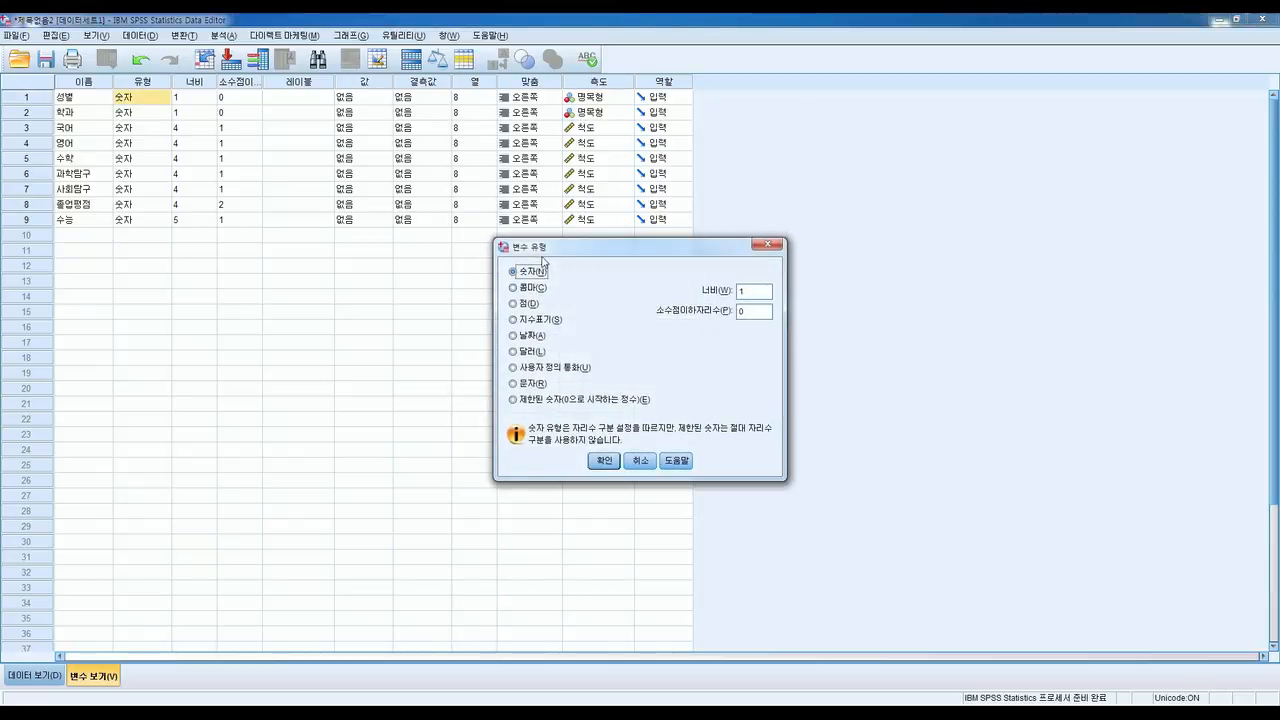
click(639, 462)
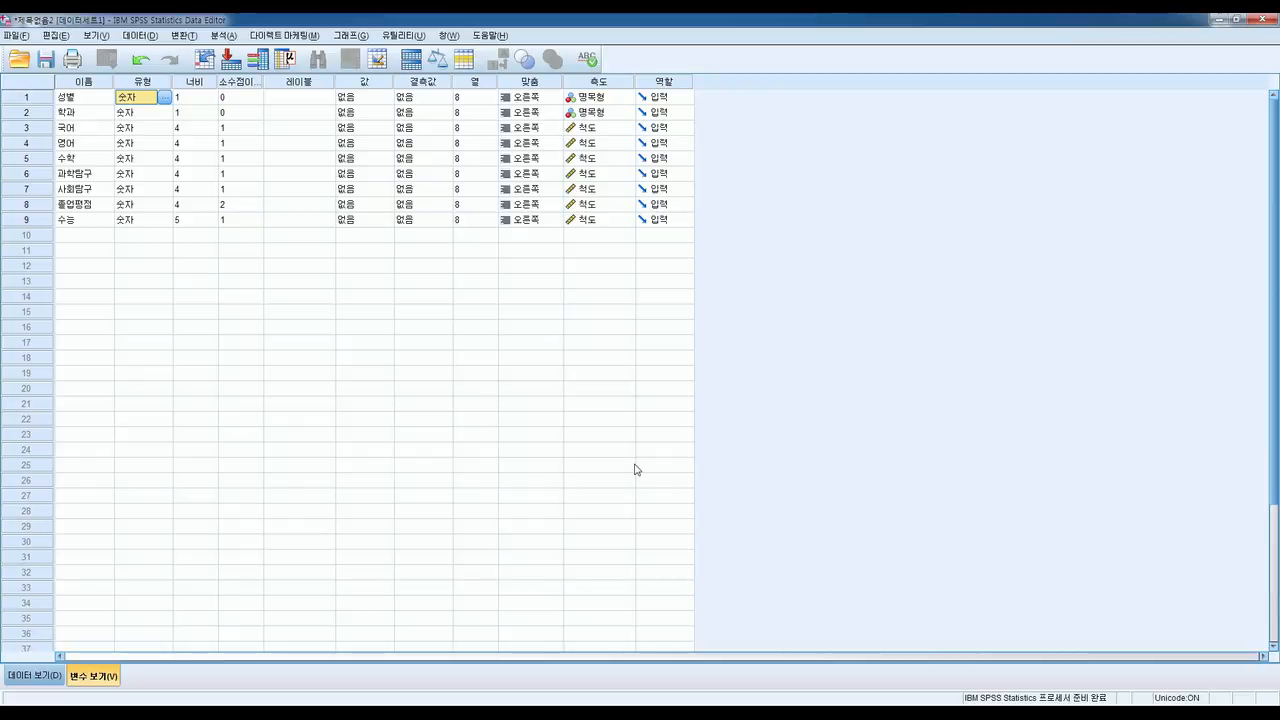
Widen the decimal places column in the variable definitions slightly
click(188, 94)
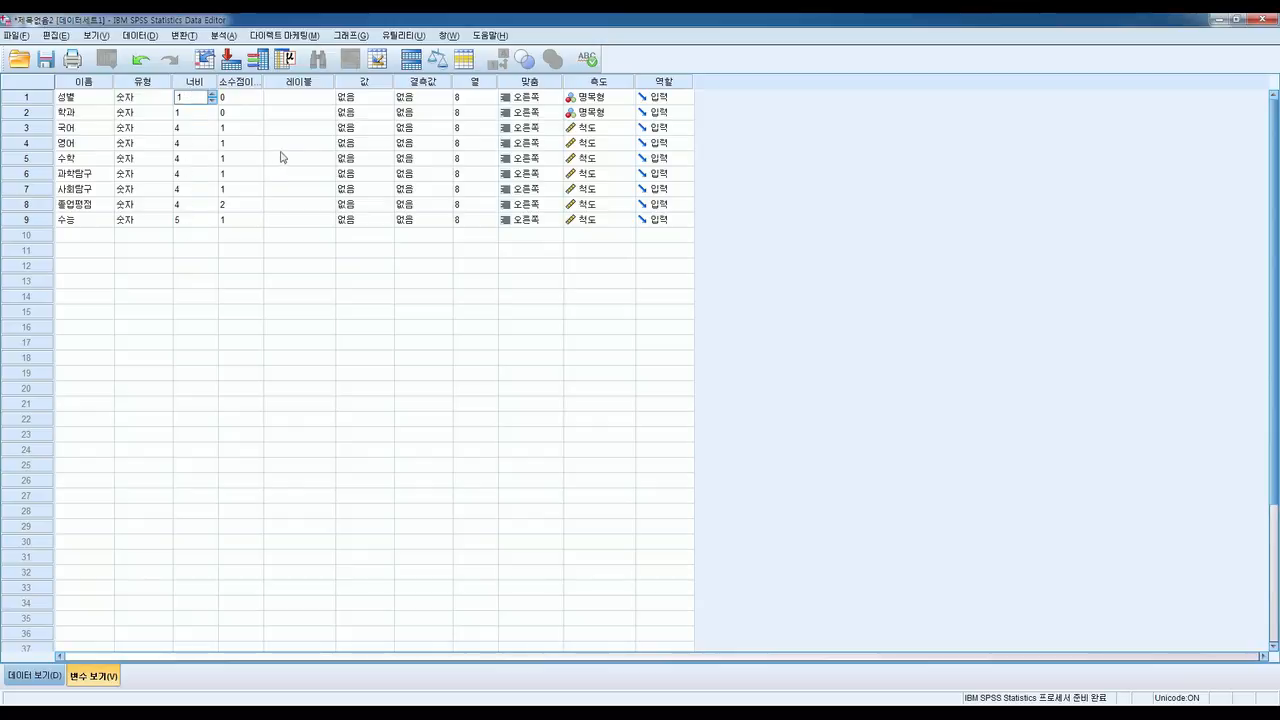
click(264, 82)
drag(264, 82, 280, 82)
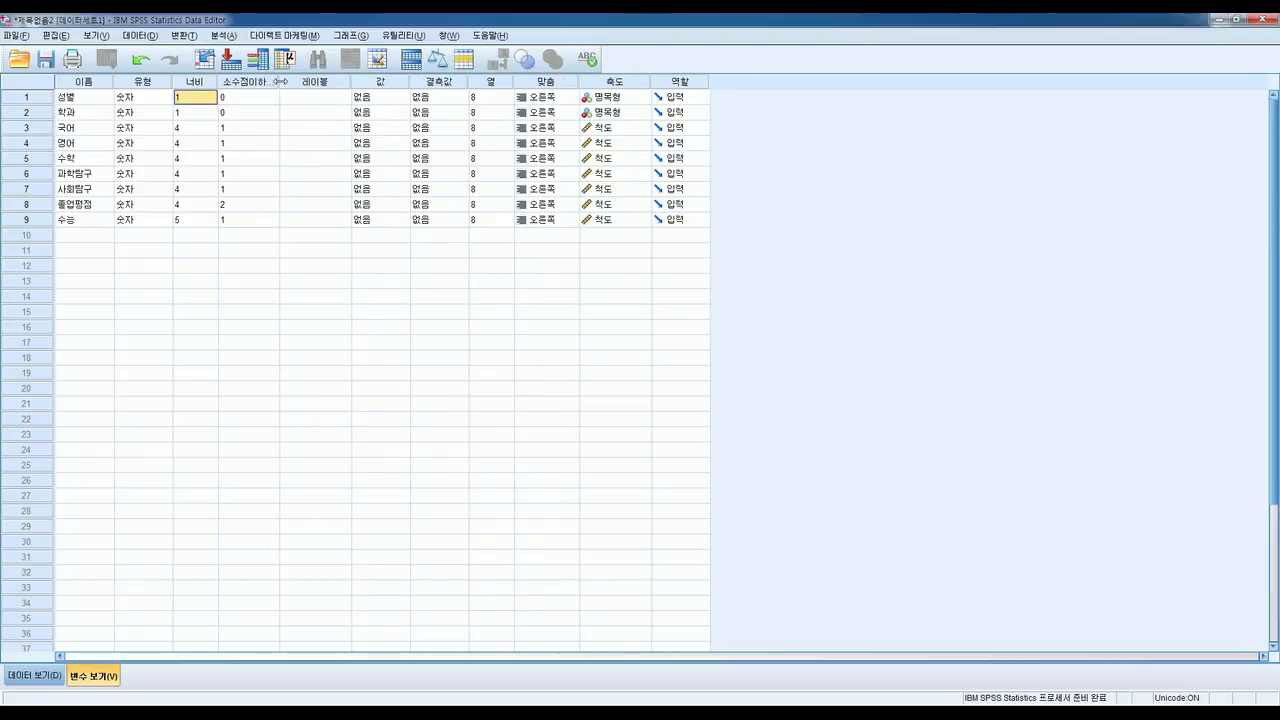
Try raising and lowering the decimal places of the 국어 and 영어 scores
click(256, 127)
click(272, 127)
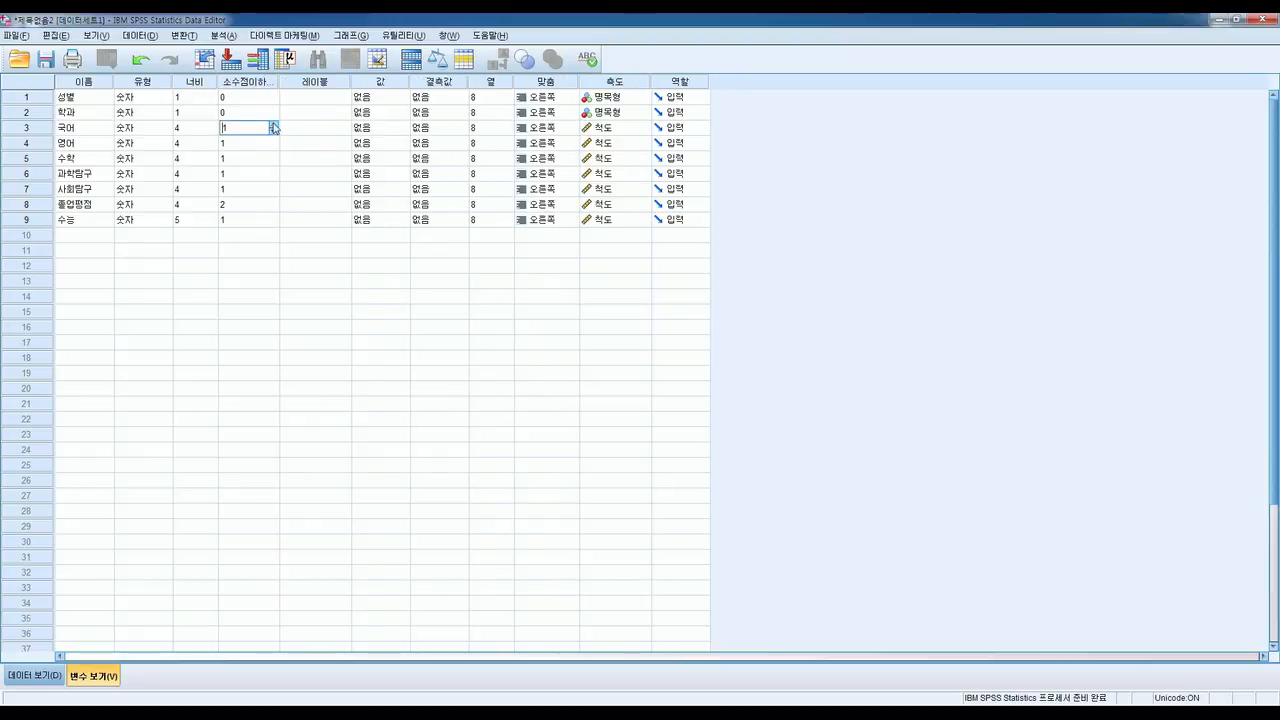
click(272, 143)
click(273, 146)
click(272, 126)
click(273, 132)
Change the variable type of 성별 to string (문자)
double_click(168, 101)
click(513, 384)
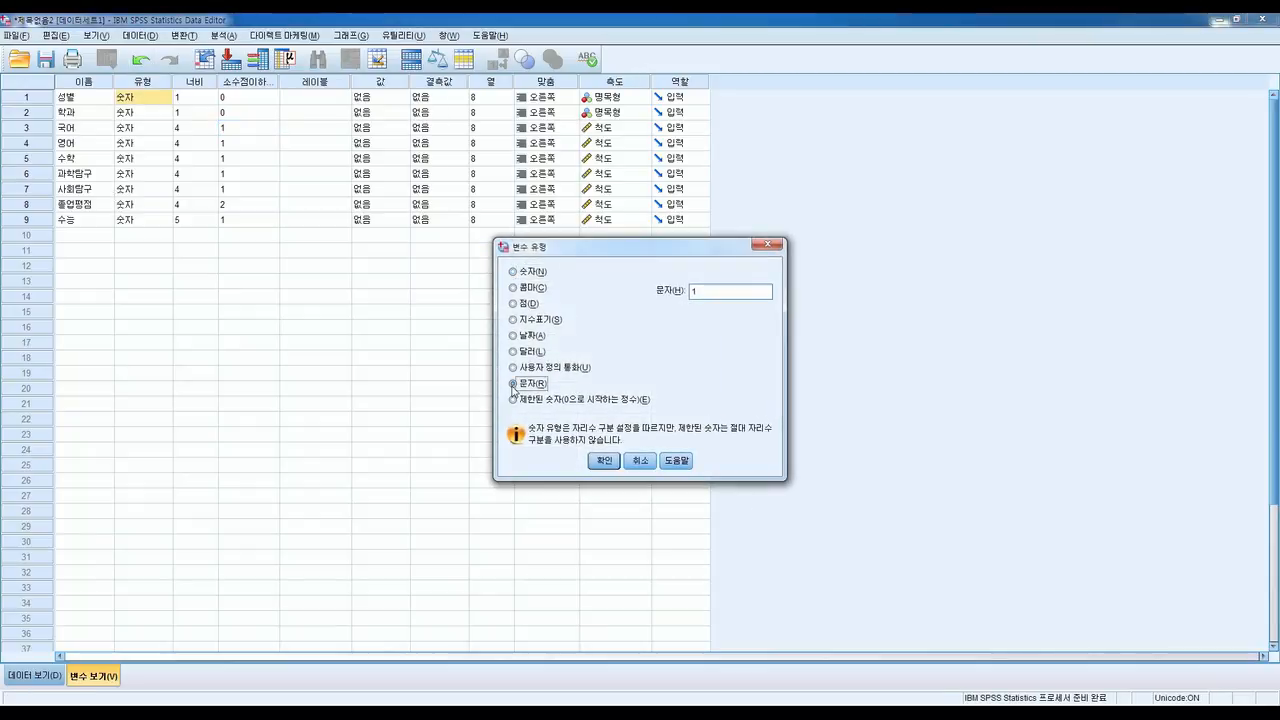
click(603, 461)
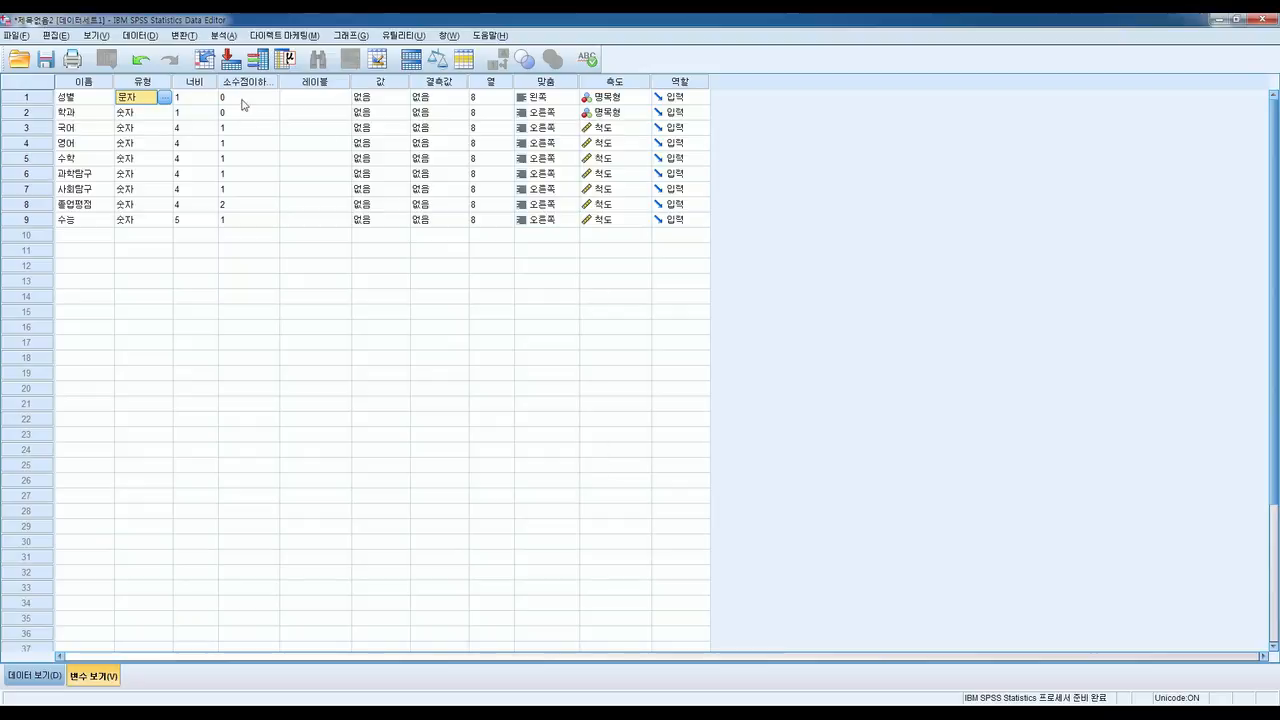
Set the decimal places of 졸업평점 to 3 and check its column in the data
click(275, 206)
click(274, 202)
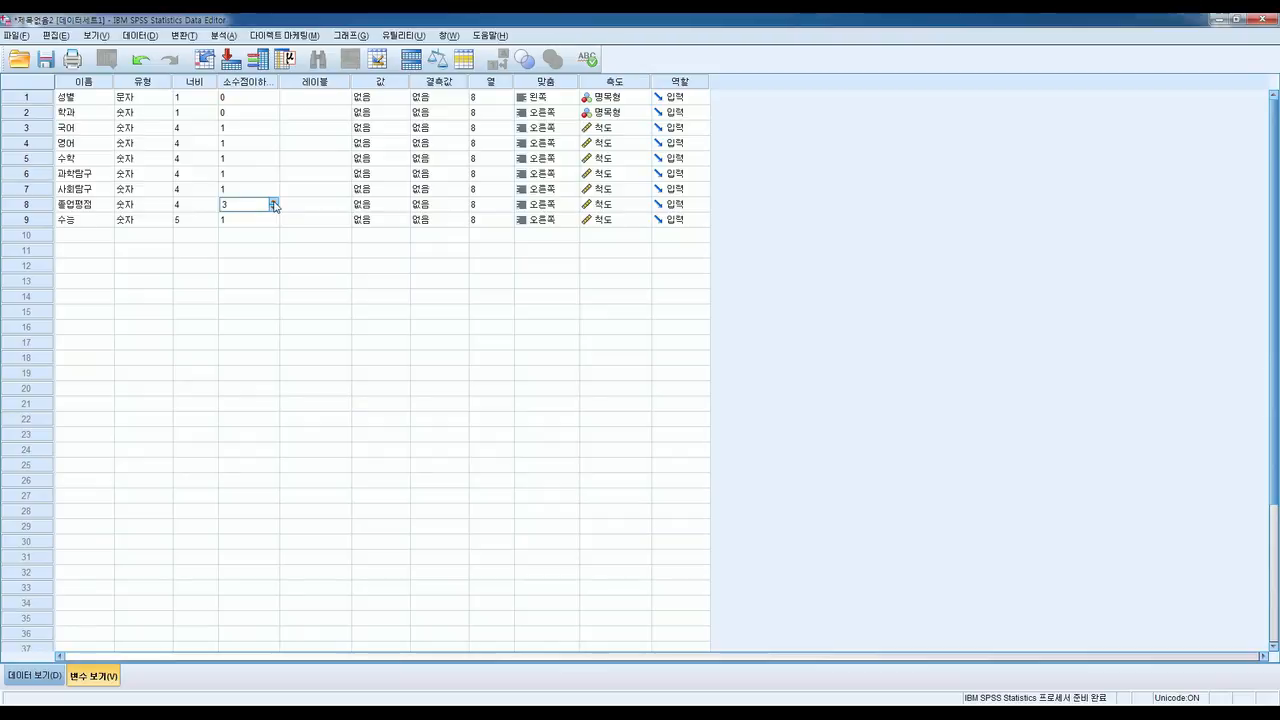
click(47, 677)
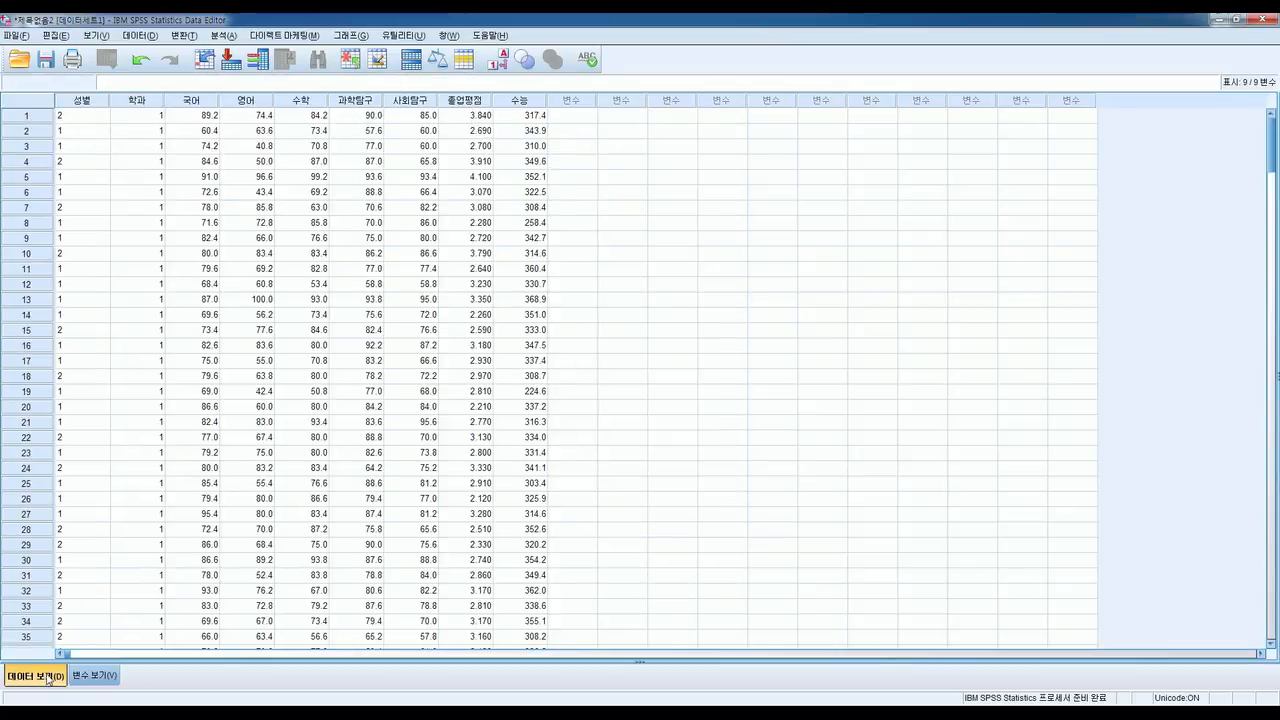
click(486, 101)
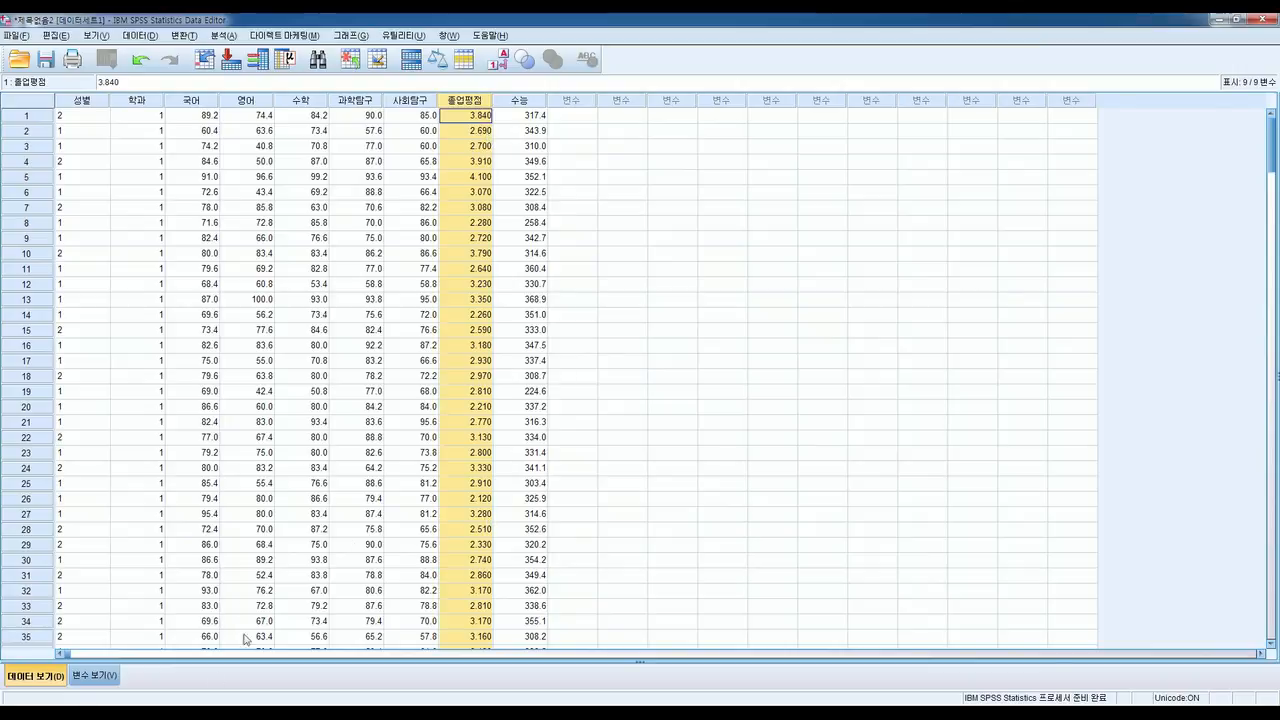
Return to the variable definitions and set the decimal places of 졸업평점 to 2
click(93, 676)
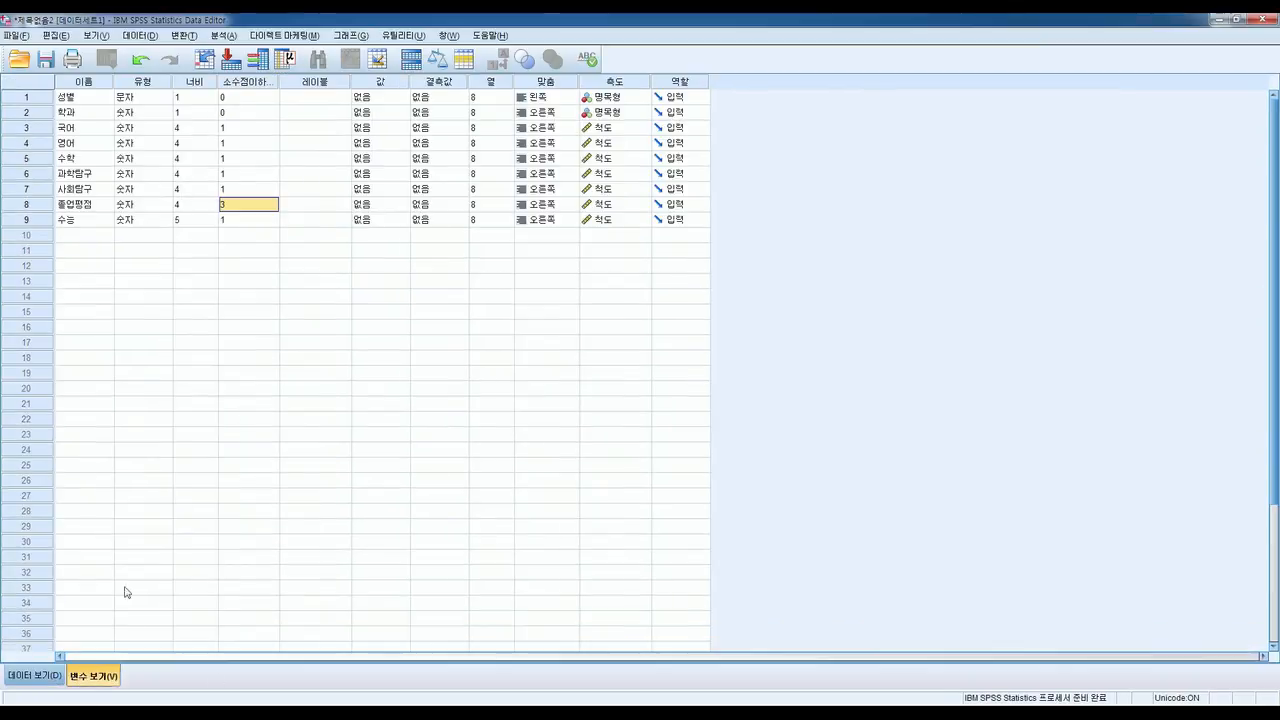
click(273, 208)
click(273, 208)
Go down the empty variable labels and give the variable 수능 the label 수능점수
click(311, 97)
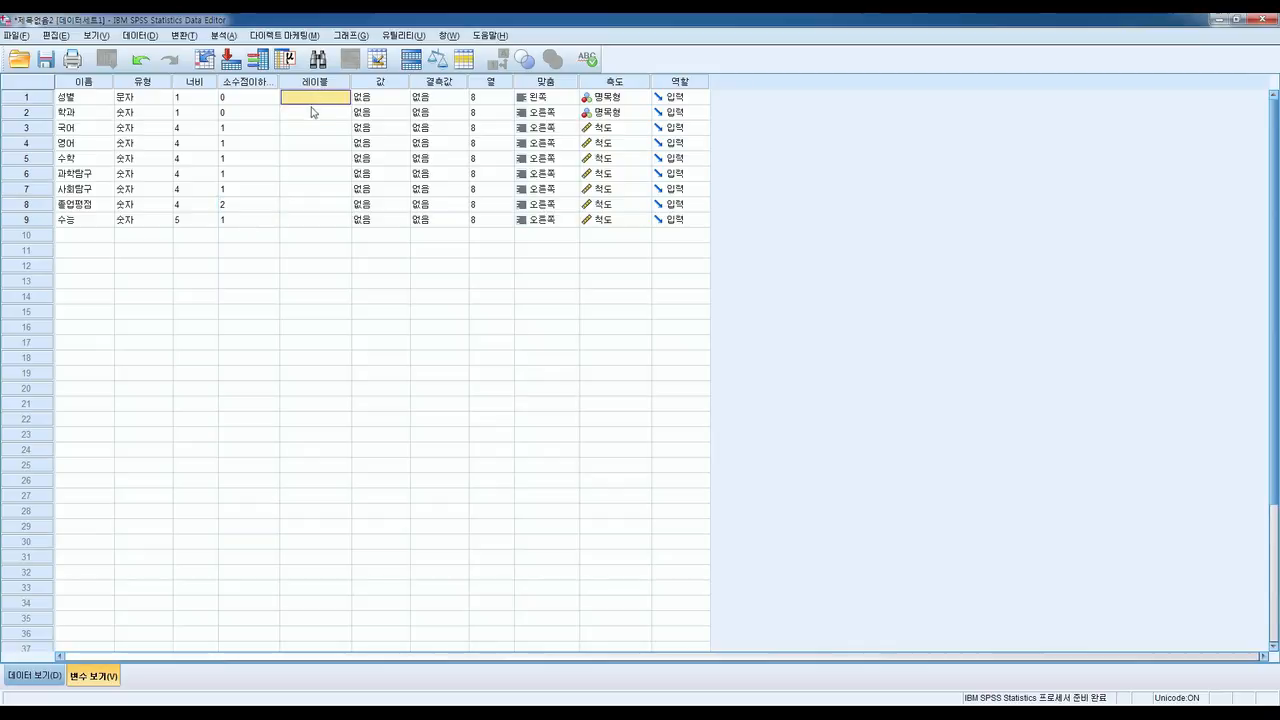
click(312, 112)
click(313, 128)
click(312, 144)
click(313, 158)
click(306, 174)
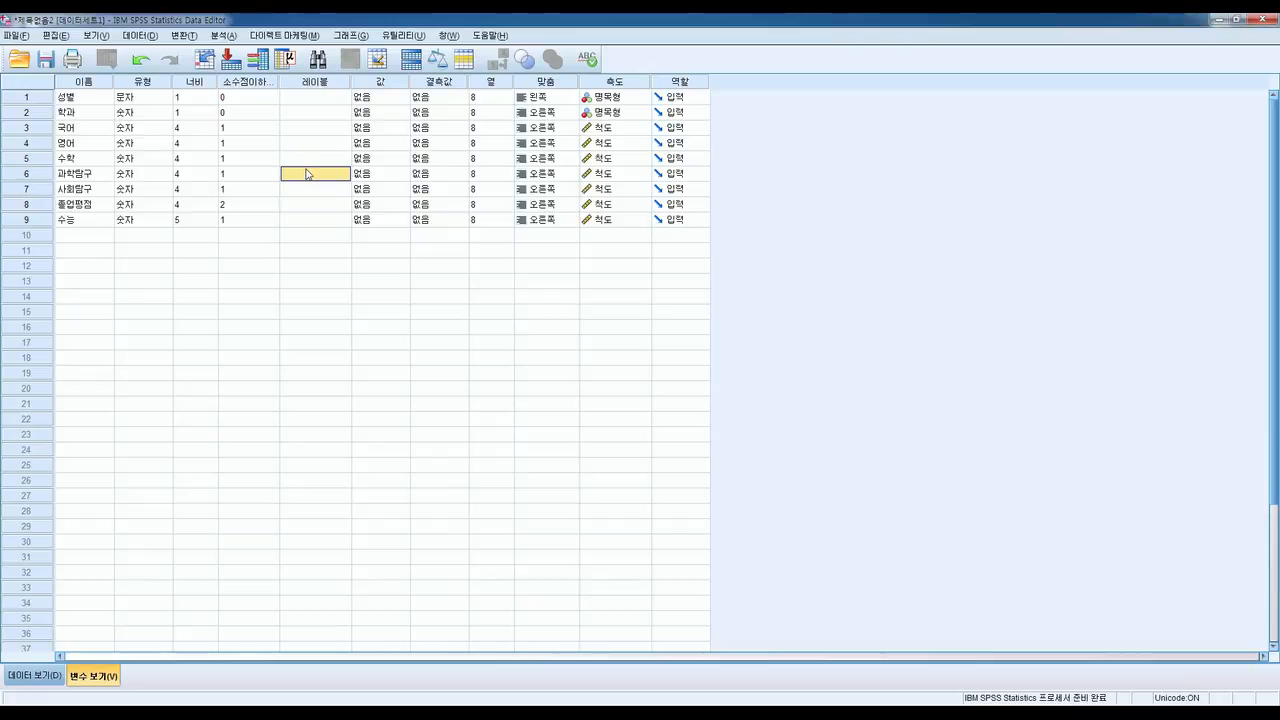
click(296, 221)
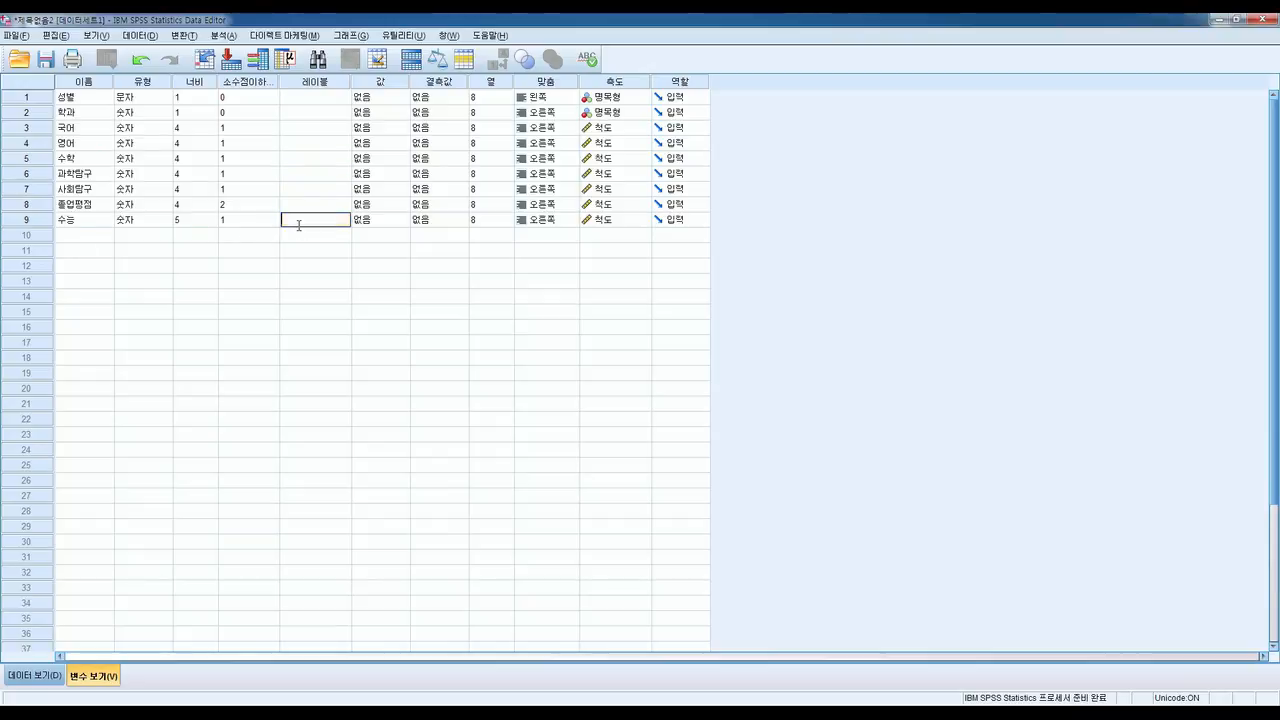
click(293, 221)
text(수능점수)
click(294, 231)
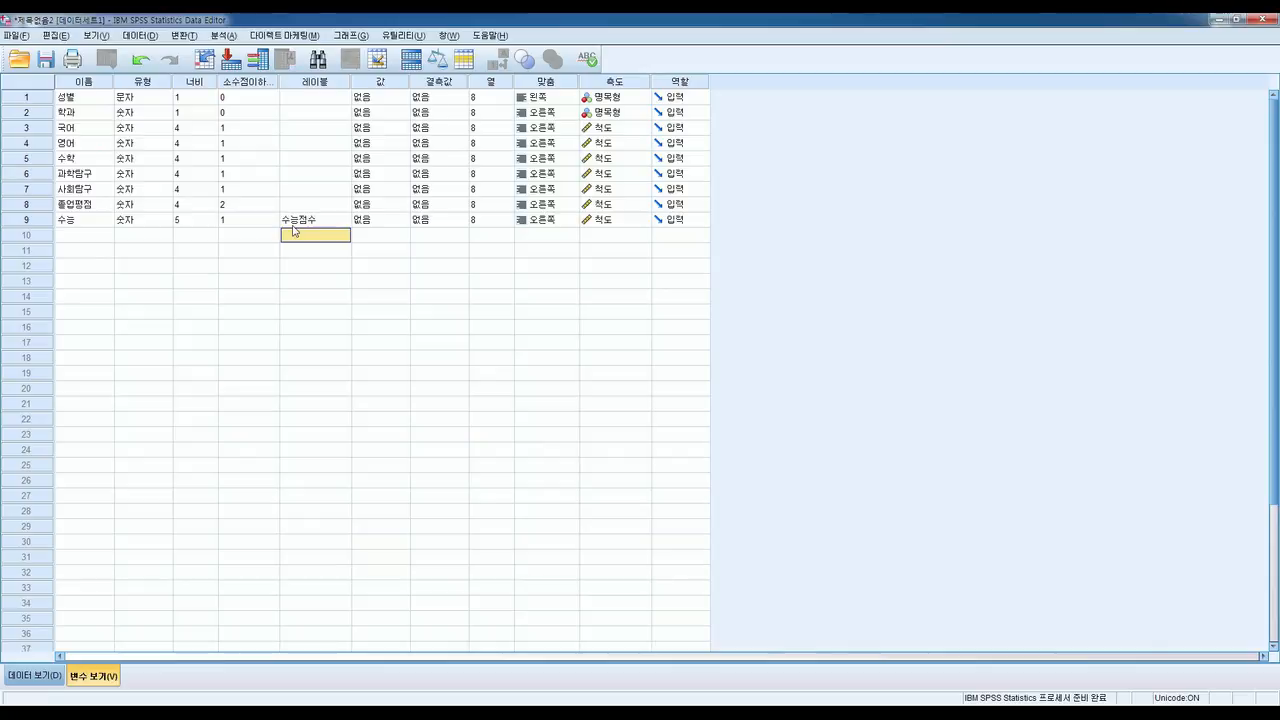
click(296, 219)
click(306, 204)
click(310, 190)
click(304, 176)
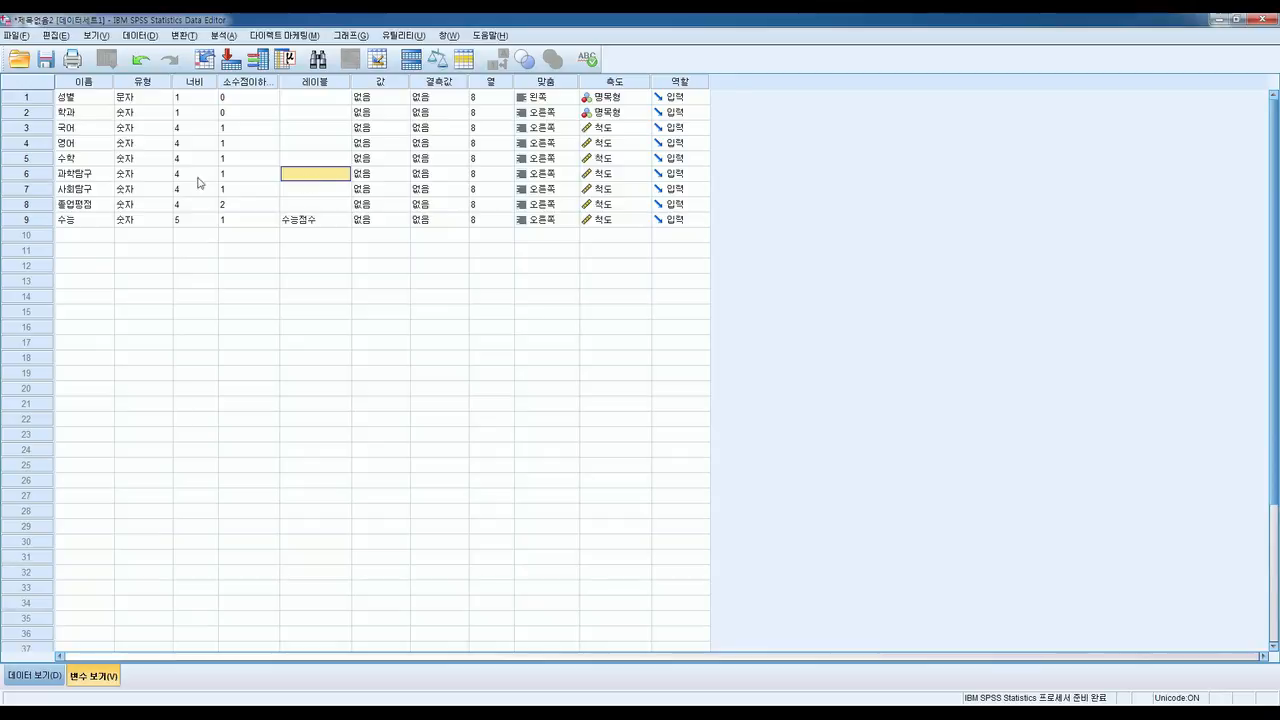
Try overwriting the name of the ninth variable and re-enter it as 수능
click(84, 222)
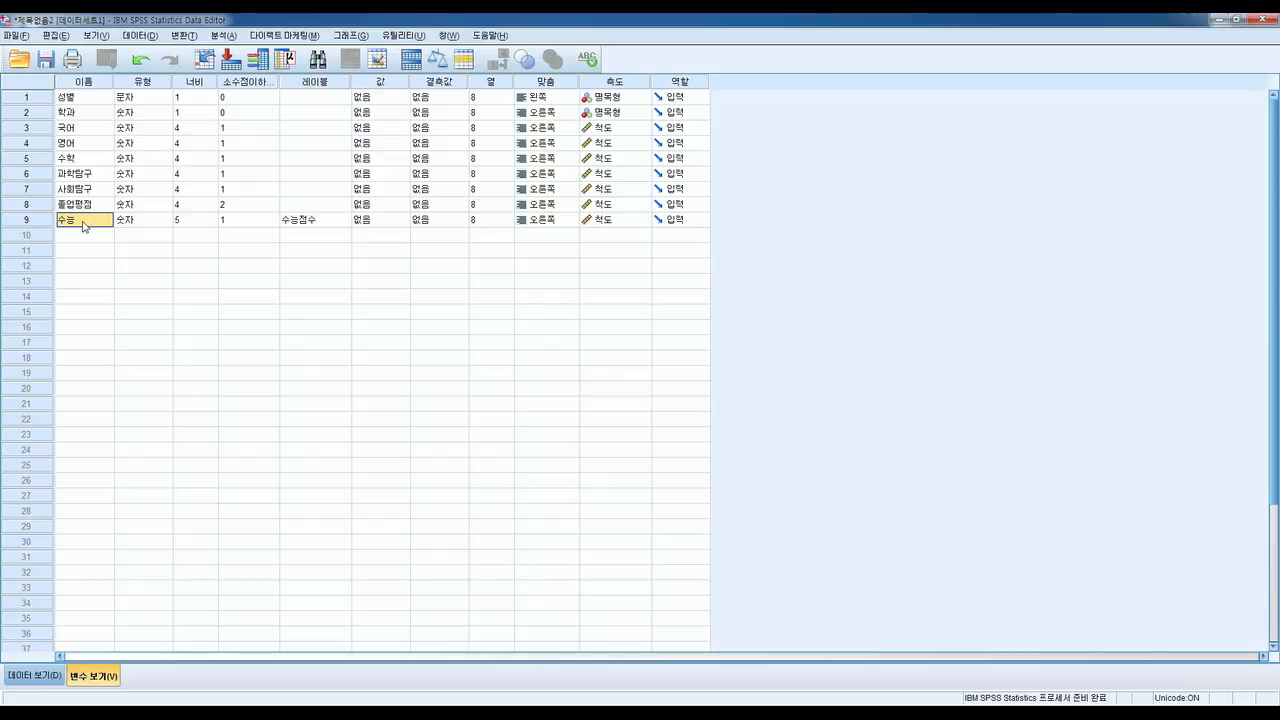
text(v)
click(84, 222)
double_click(80, 221)
key(BackSpace)
key(BackSpace)
text(수능)
key(Return)
Set the variable type of 성별 to numeric (숫자)
click(163, 99)
click(165, 99)
click(531, 272)
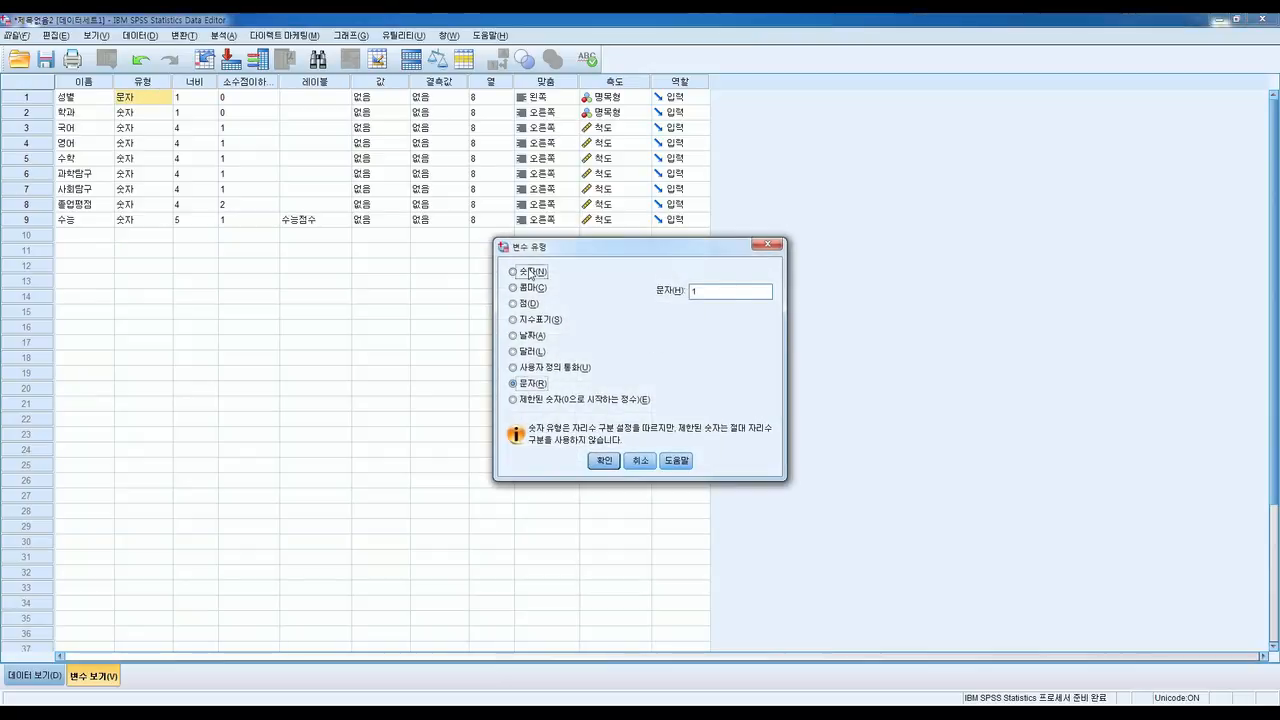
click(603, 460)
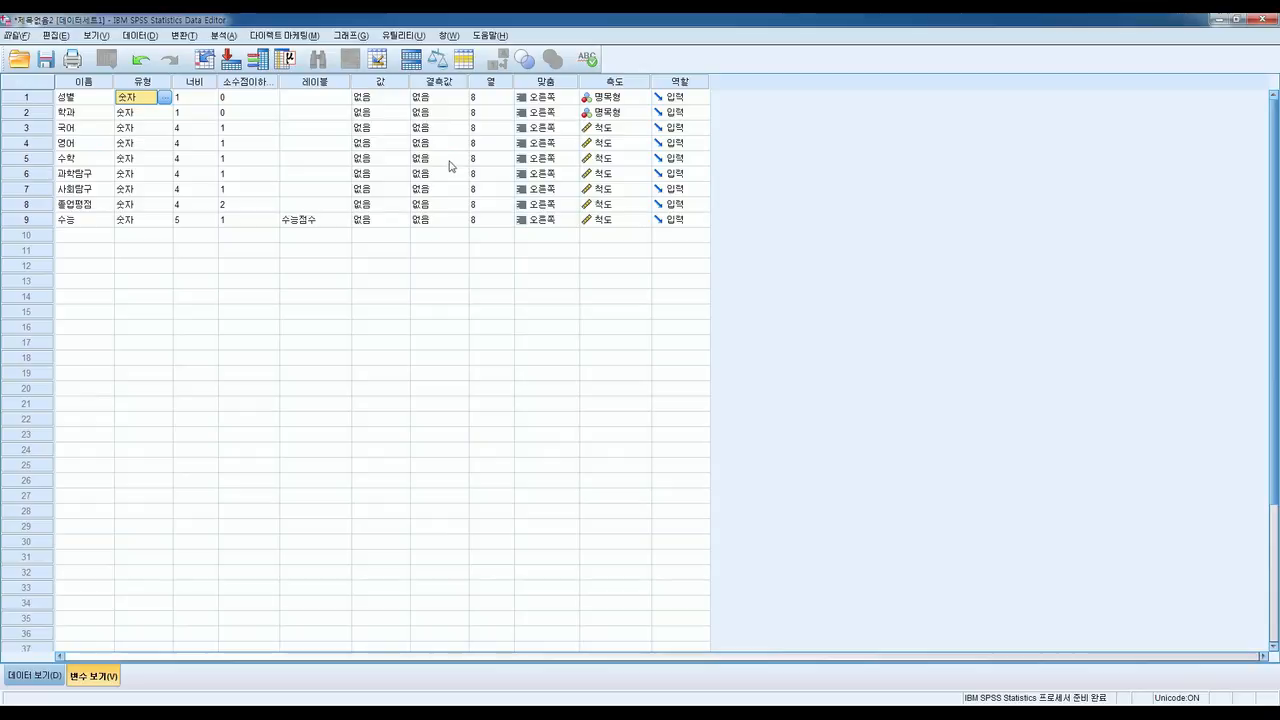
Open the value labels of 성별 and add the label 남자 for value 1
click(386, 85)
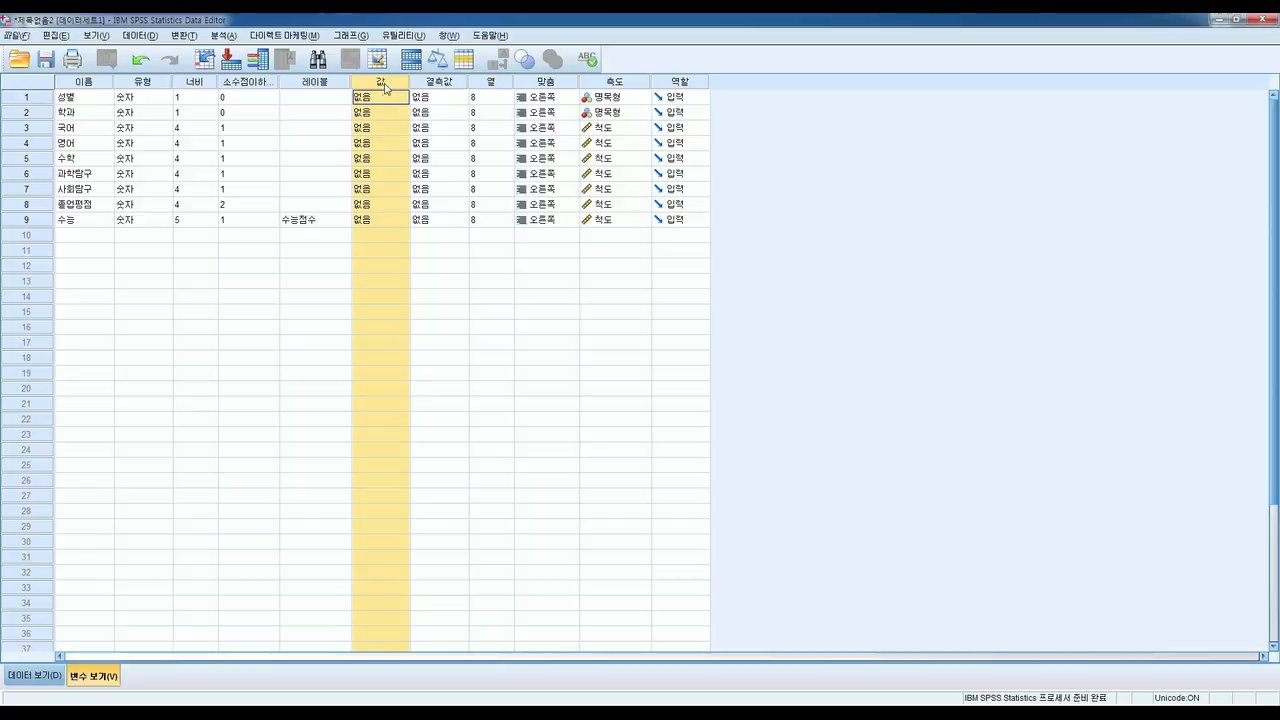
click(384, 100)
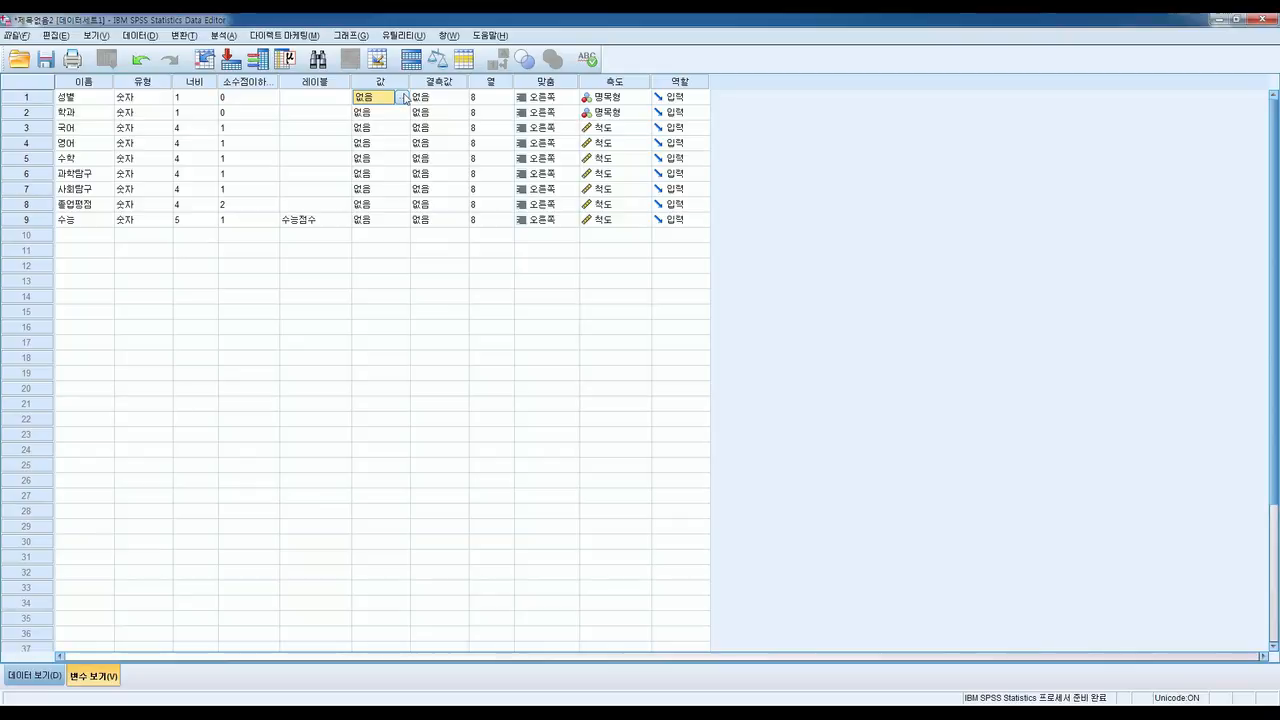
click(404, 97)
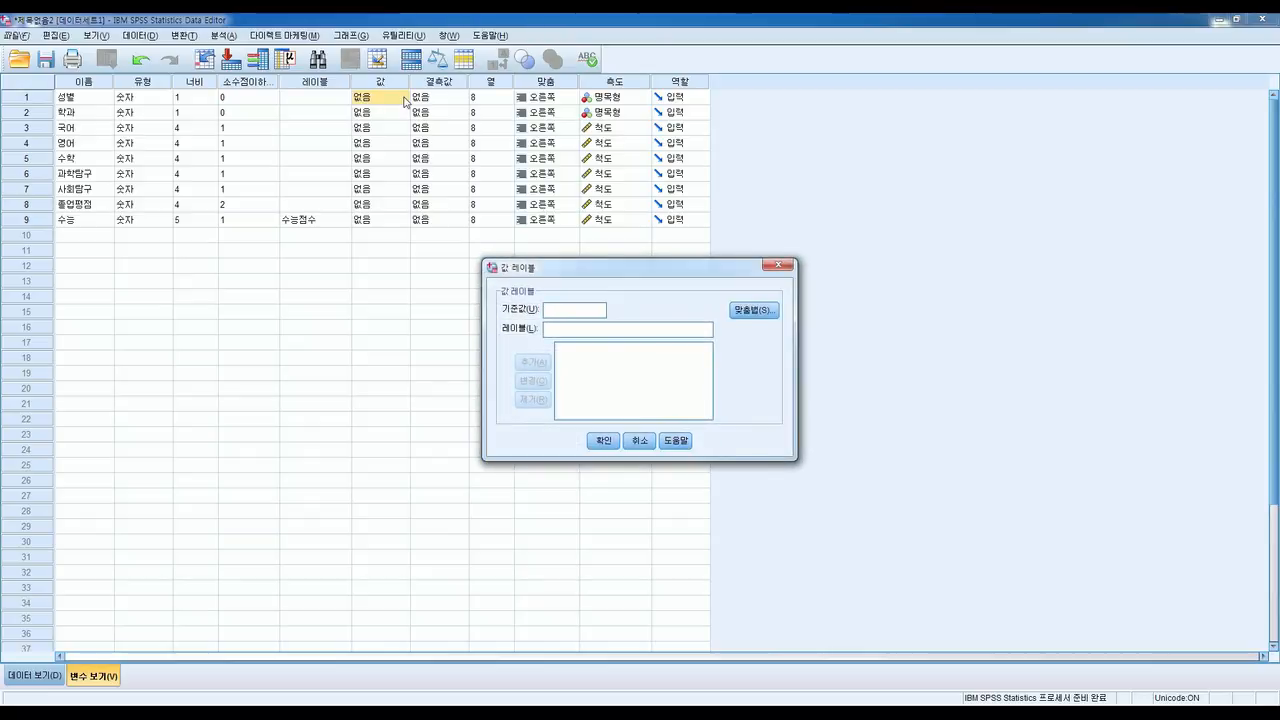
text(1)
click(561, 324)
text(sk)
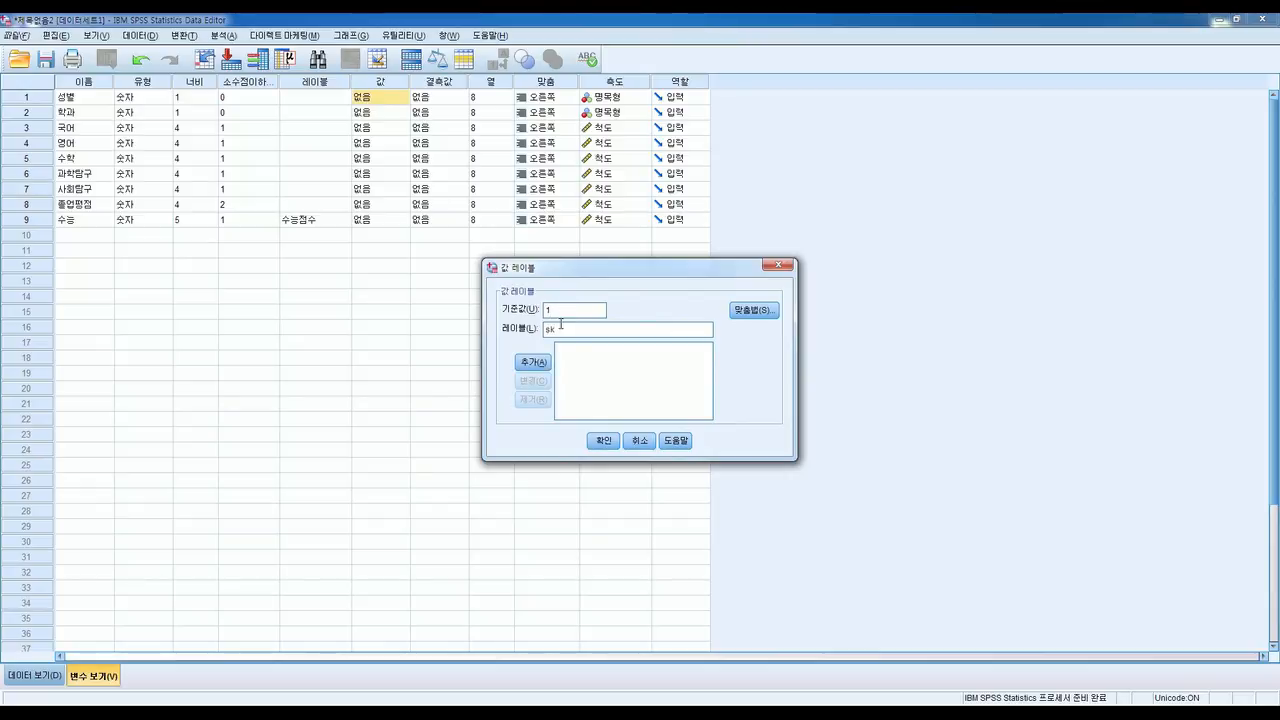
key(BackSpace)
key(BackSpace)
text(남자)
key(Return)
Add the label 여자 for value 2 of 성별 and accept the value labels
text(2 = "여자)
key(Return)
click(603, 440)
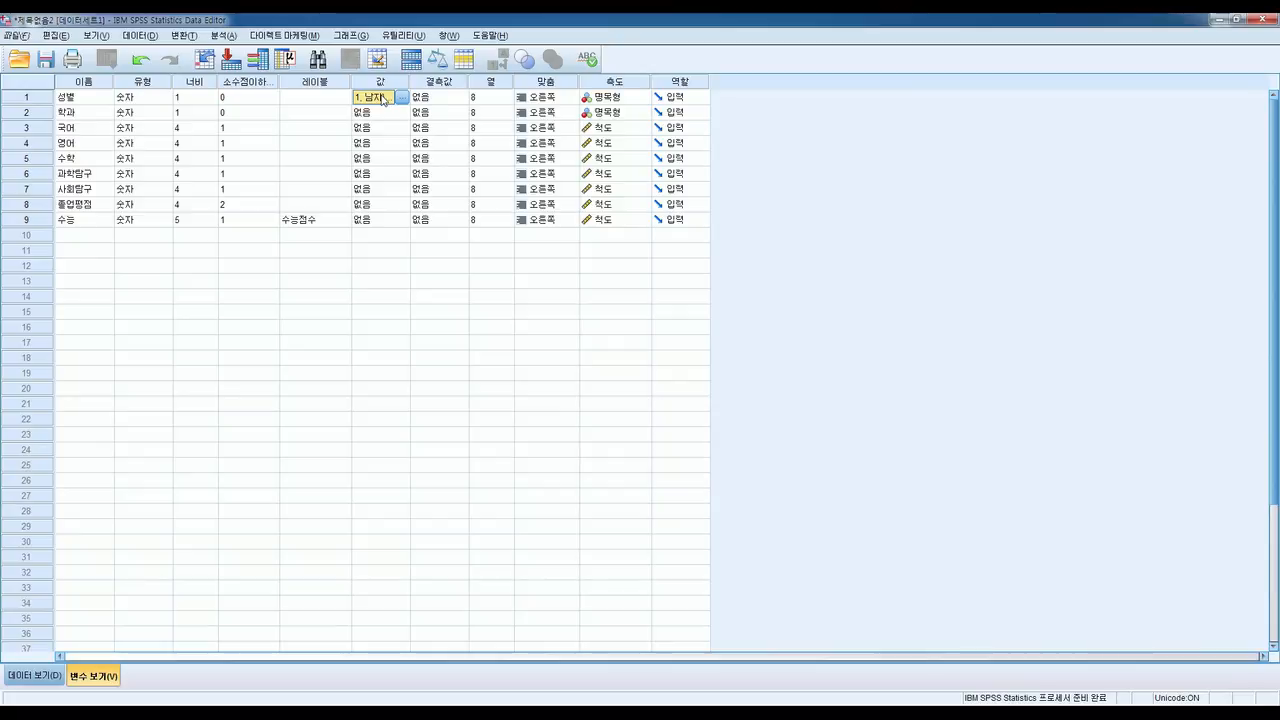
Open the value labels of 학과 and add the label 문과 for value 1
click(403, 113)
click(403, 113)
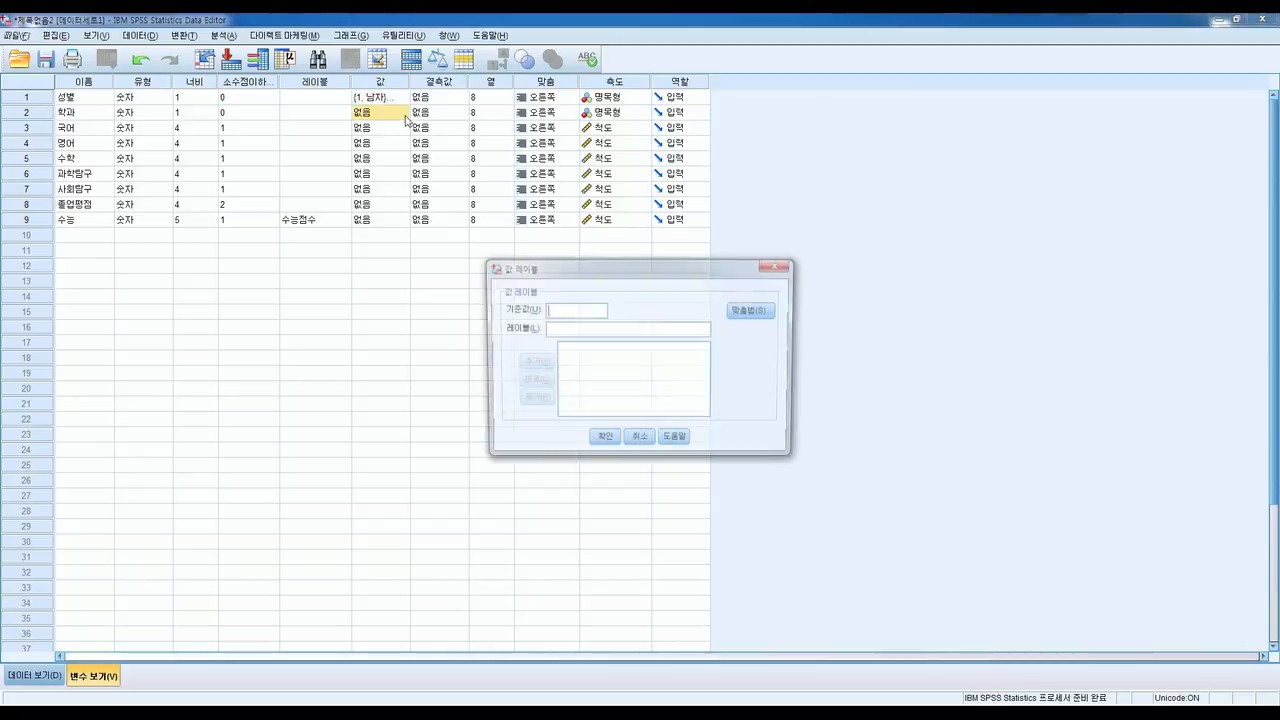
text(1)
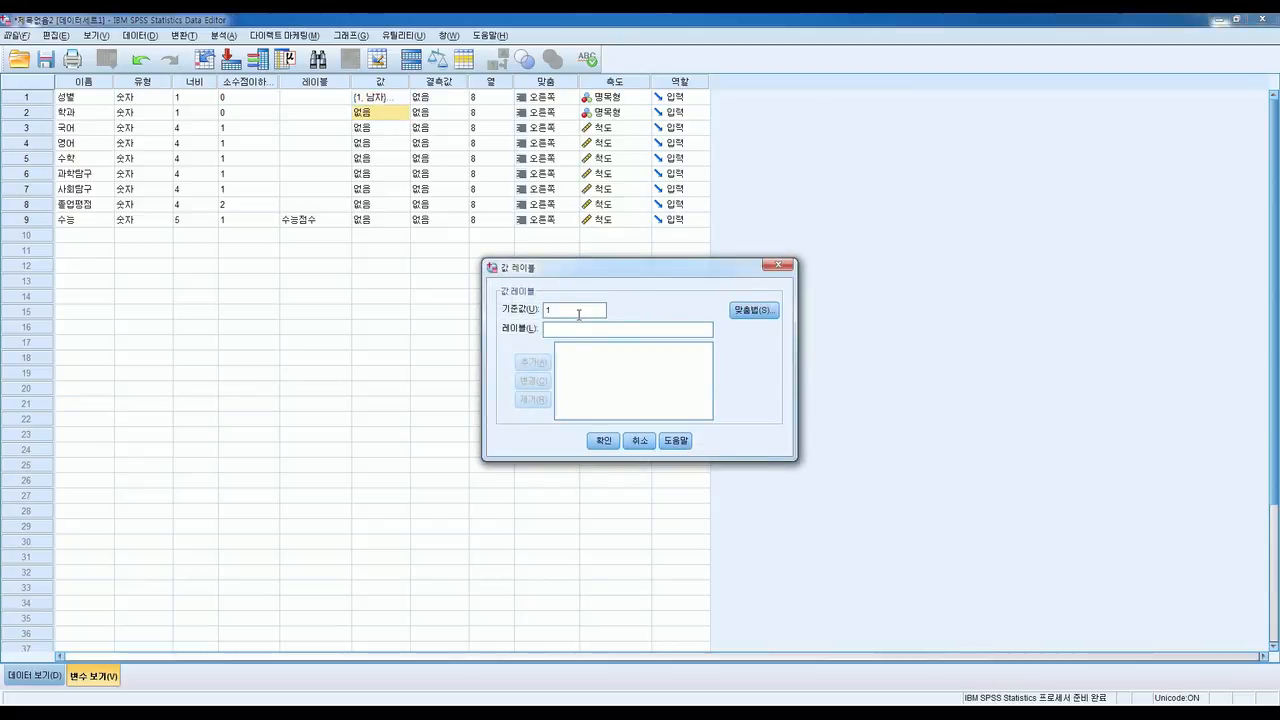
text(ans)
key(BackSpace)
key(BackSpace)
key(BackSpace)
text(문과)
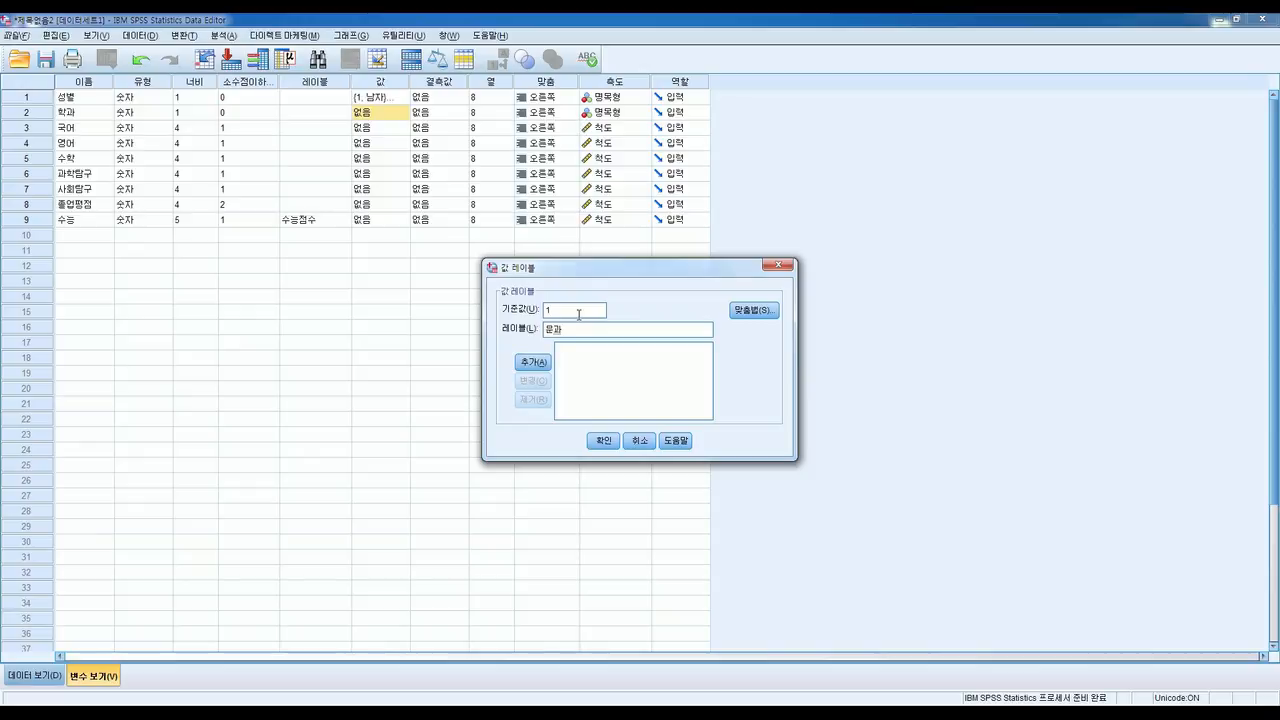
key(alt+a)
Add the label 이과 for values 2 and 3 of 학과 and accept the value labels
text(2)
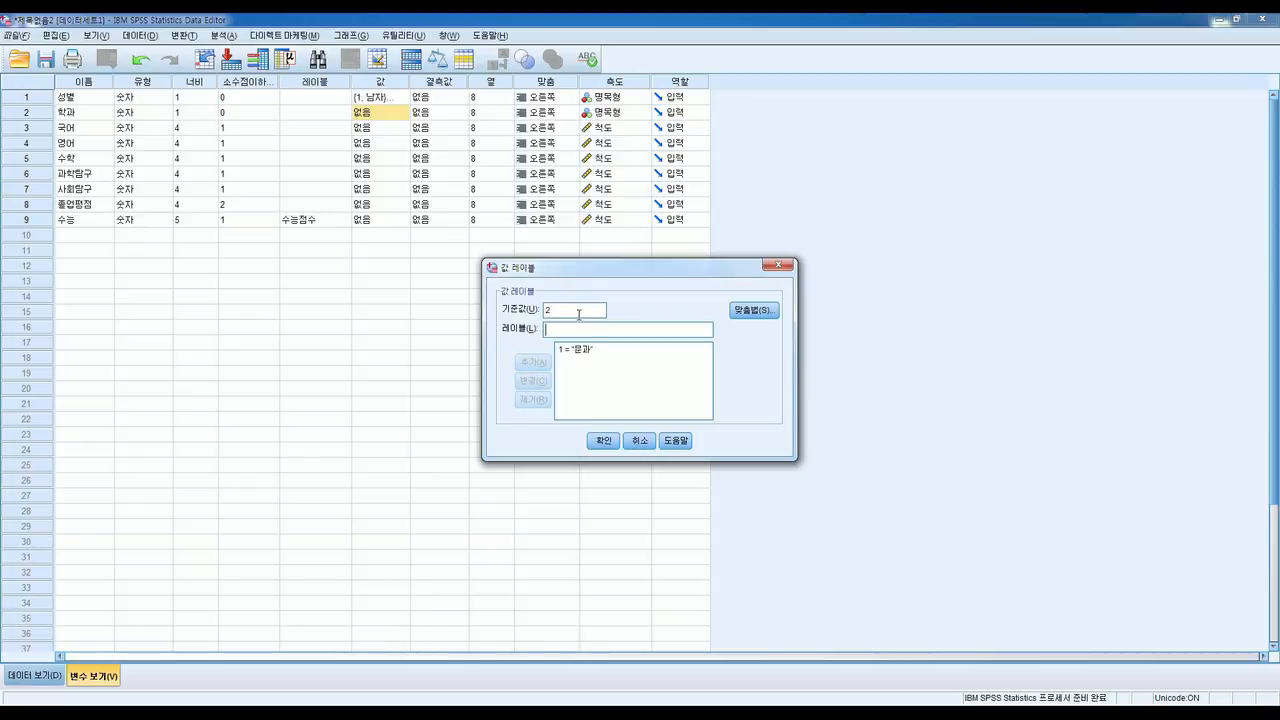
key(Tab)
text(이과)
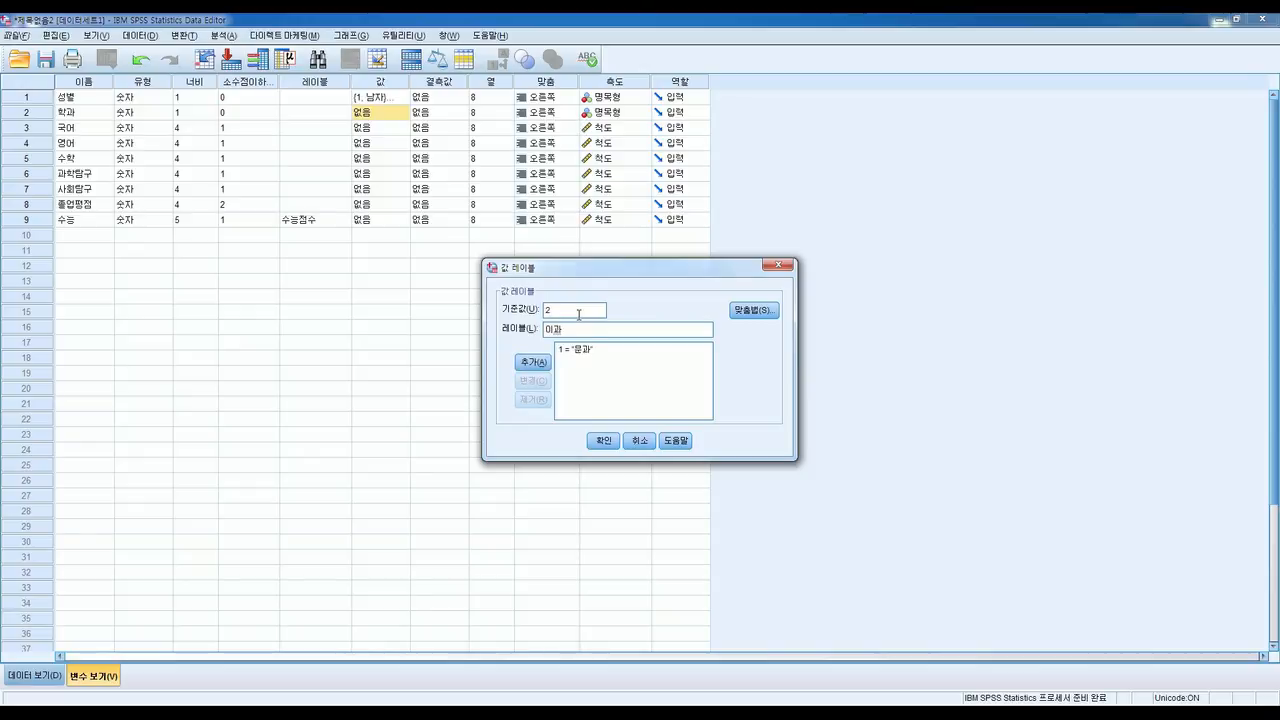
key(alt+a)
text(3)
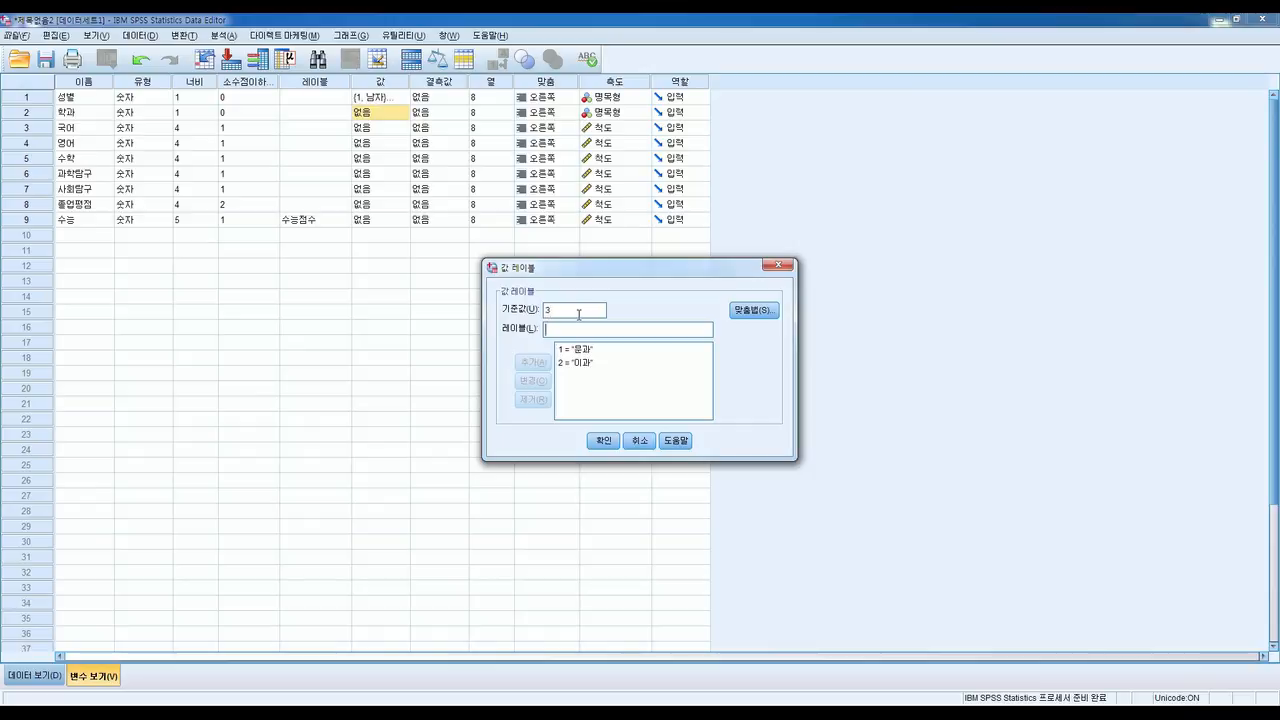
text(미고)
key(alt+a)
click(602, 440)
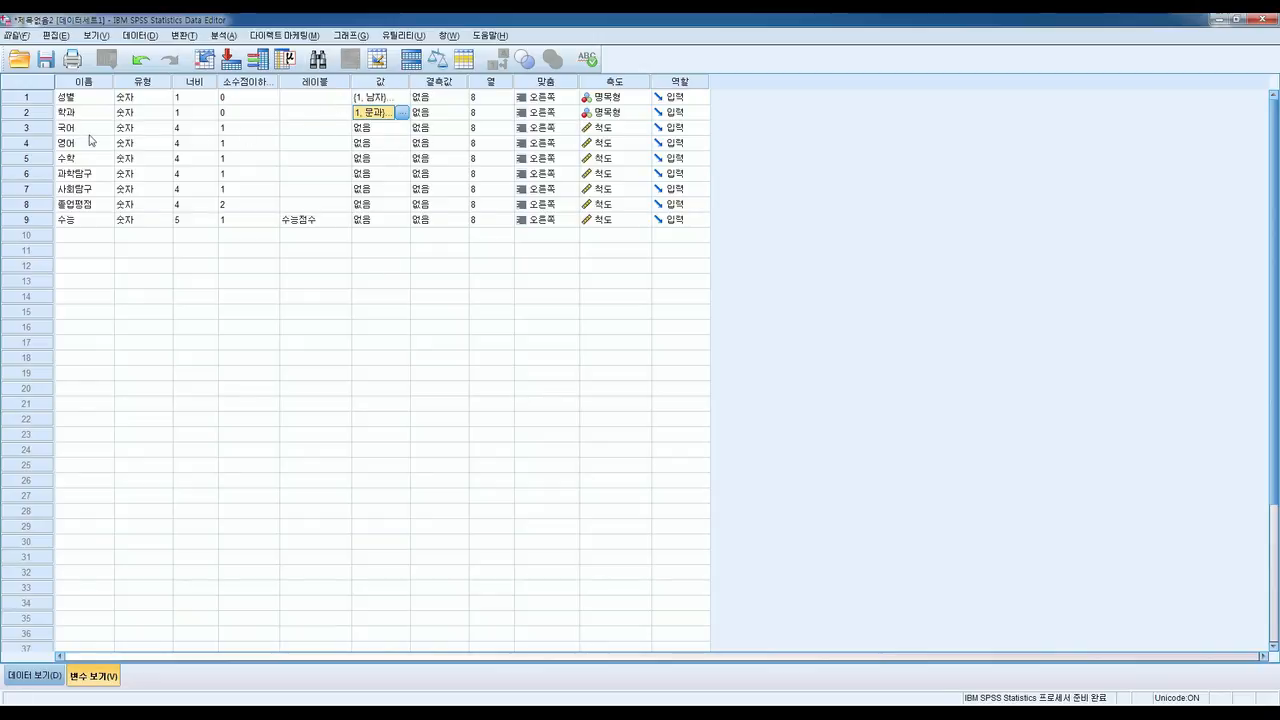
click(378, 282)
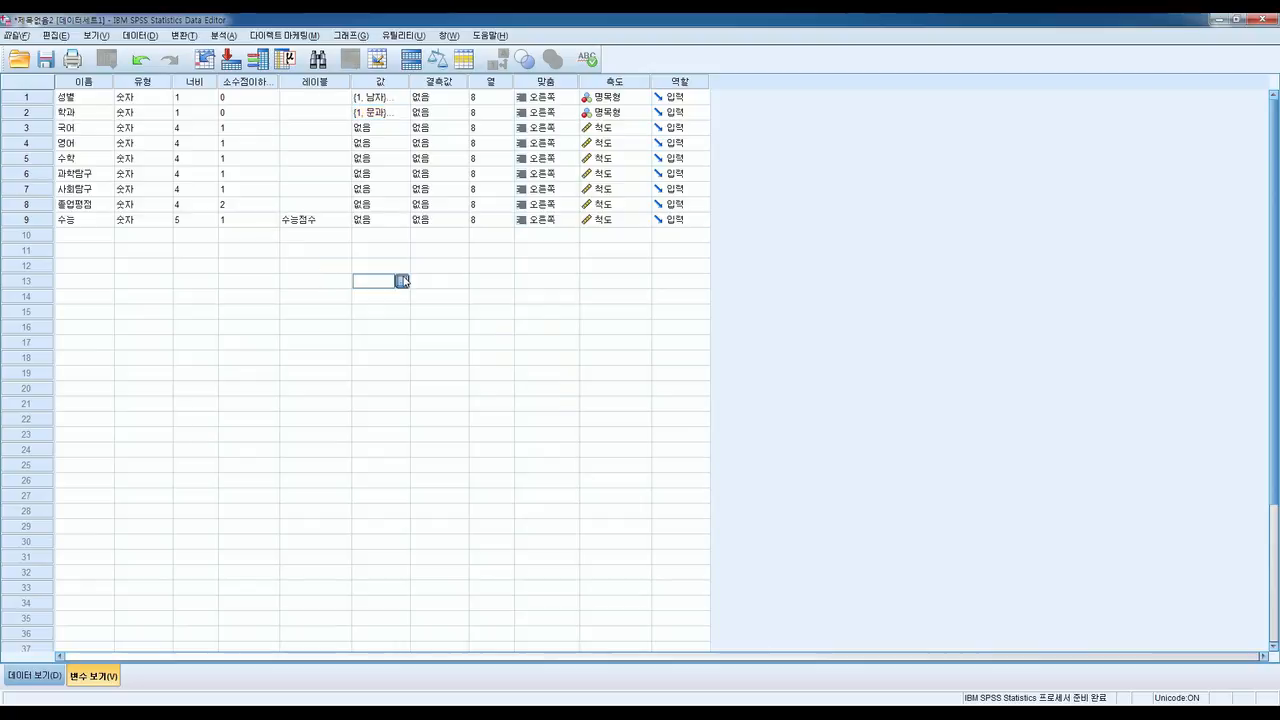
click(401, 281)
click(779, 268)
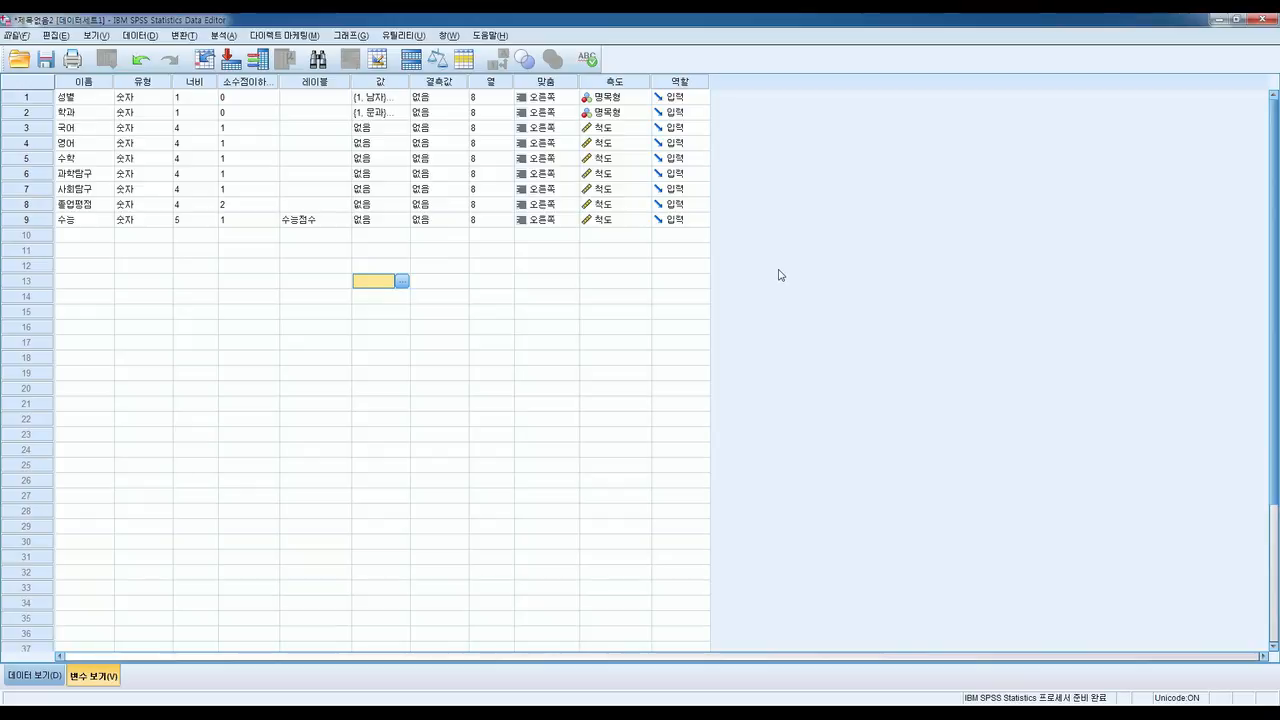
Select the missing-values (결측값) attribute and examine the 학과 codes across the cases in the data view
click(452, 84)
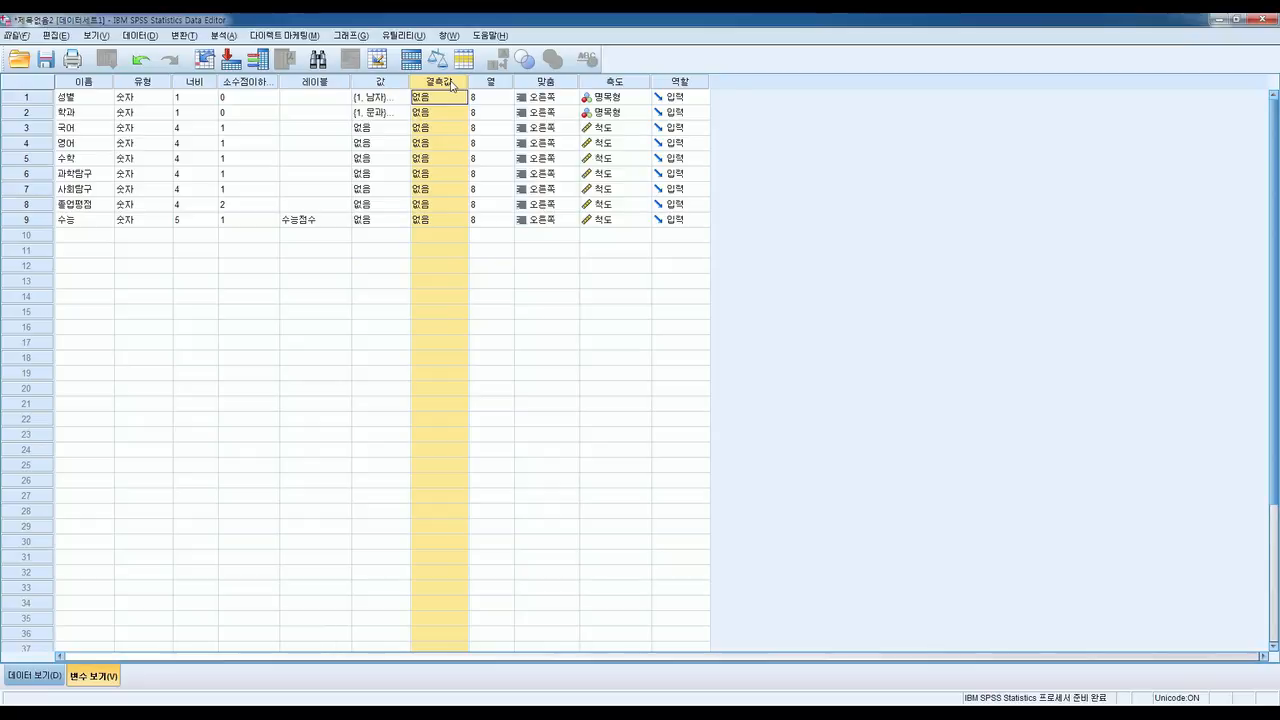
click(33, 677)
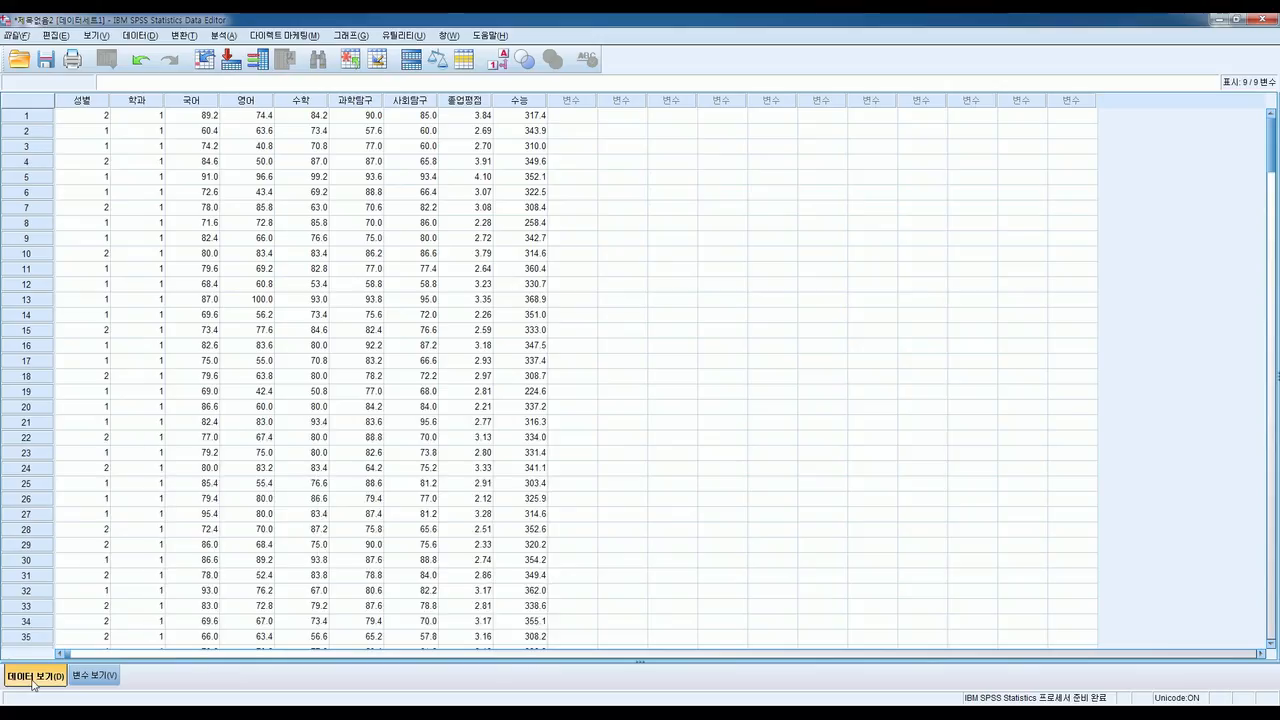
scroll(170, 238, down, 20)
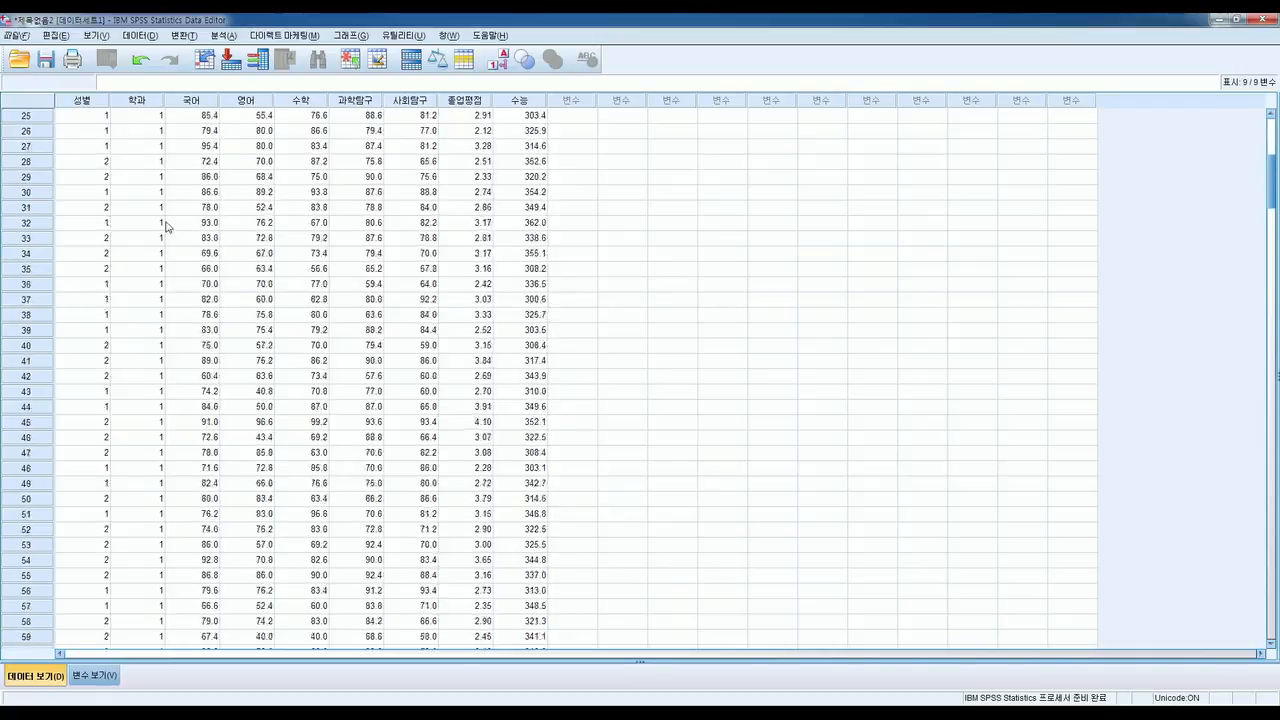
scroll(166, 226, down, 6)
scroll(166, 226, up, 14)
scroll(166, 226, up, 20)
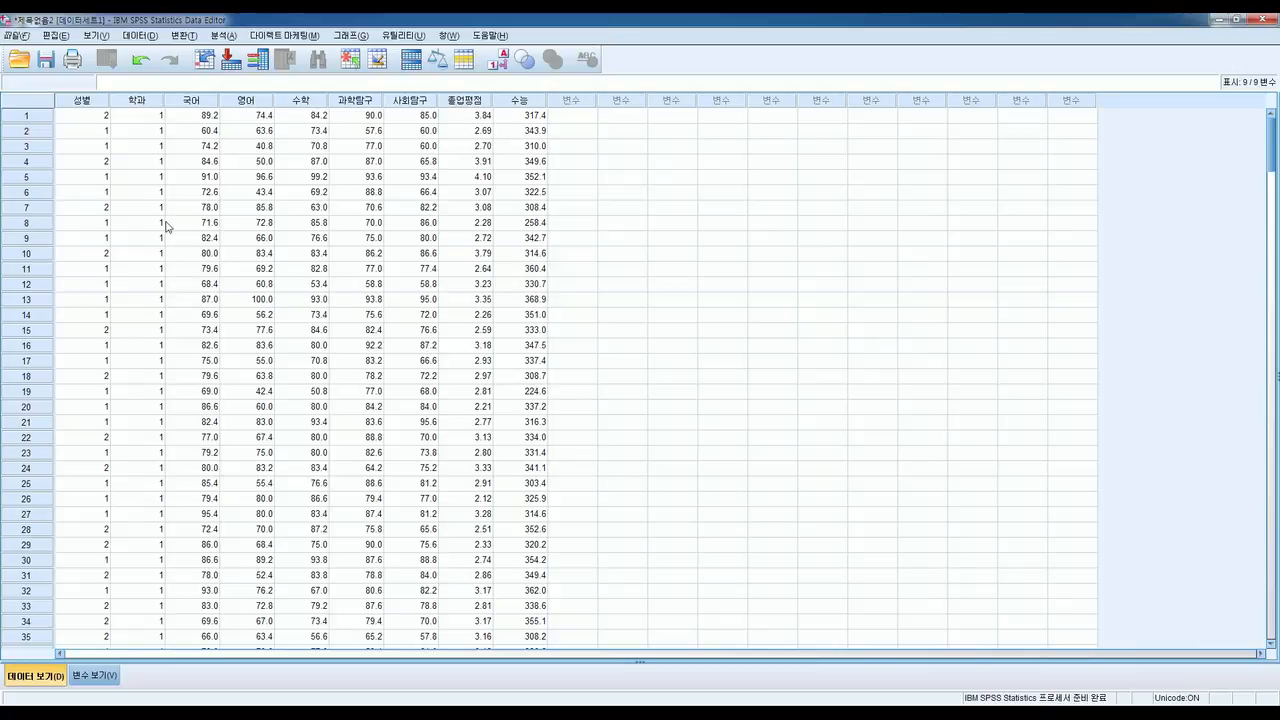
scroll(166, 226, down, 10)
scroll(166, 226, up, 10)
Run a frequency analysis (빈도분석) of 학과 and minimize the output viewer
click(224, 35)
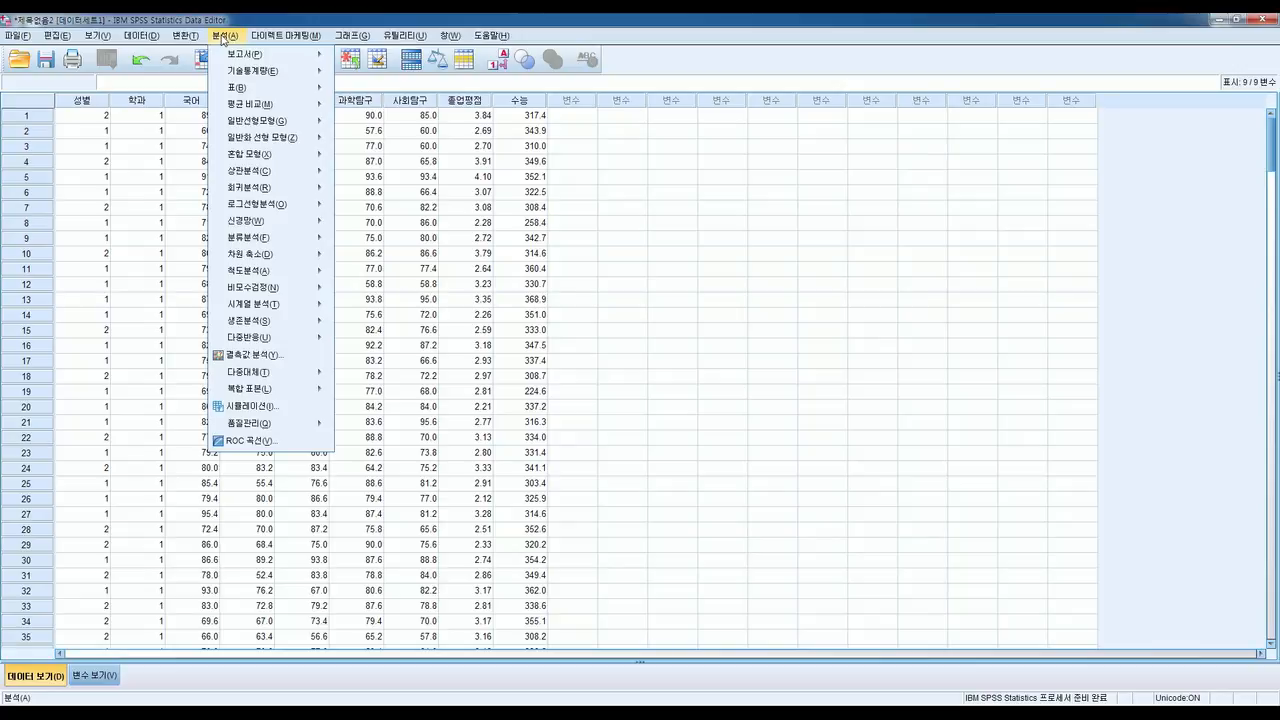
mouse_move(284, 86)
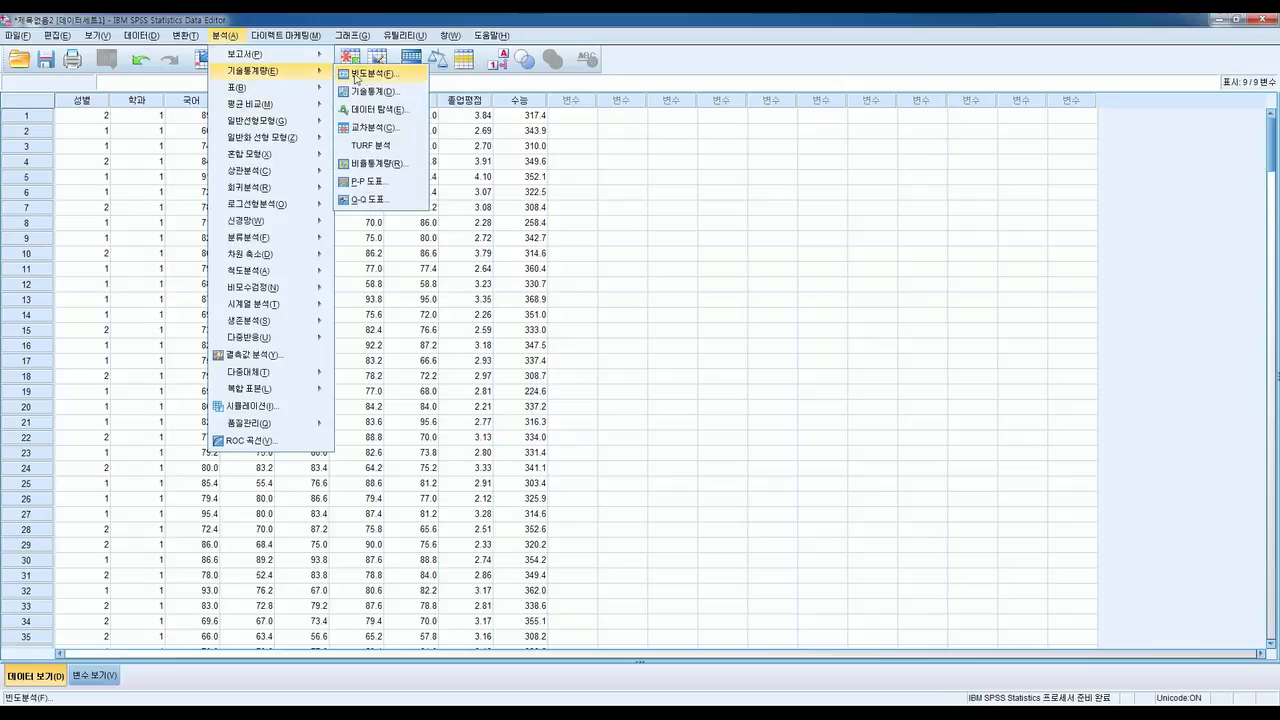
click(359, 77)
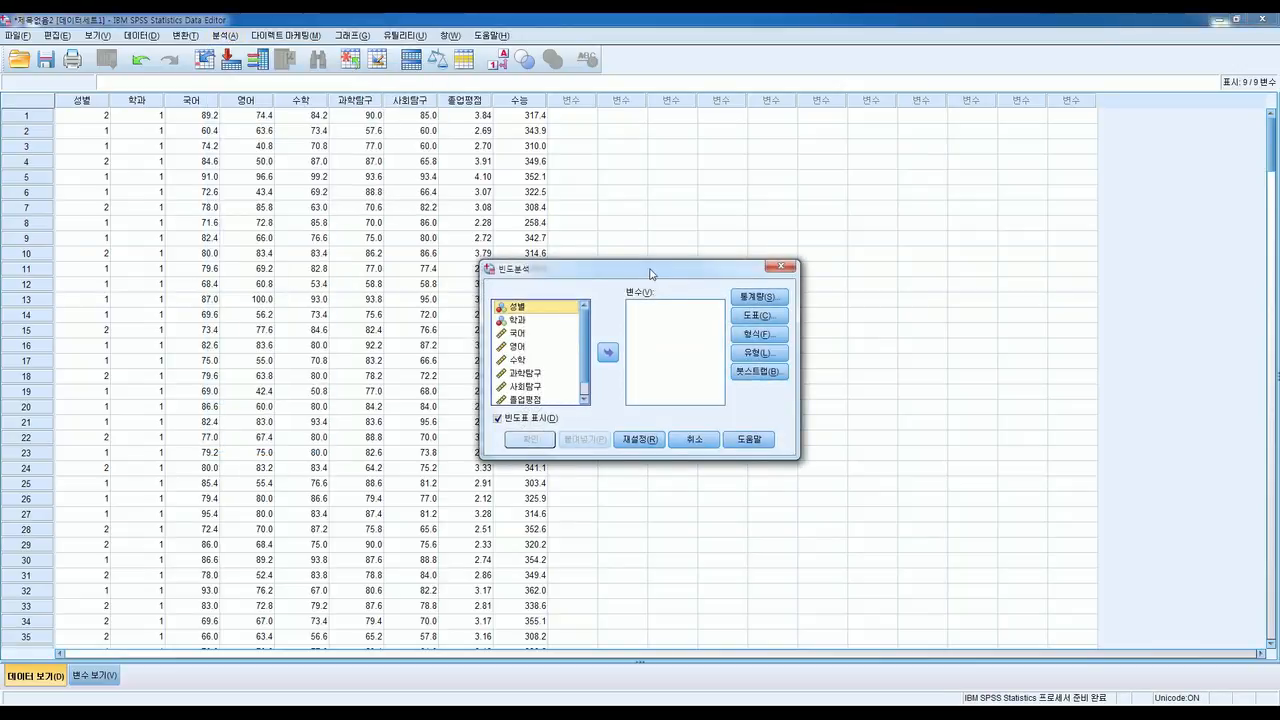
drag(651, 274, 677, 258)
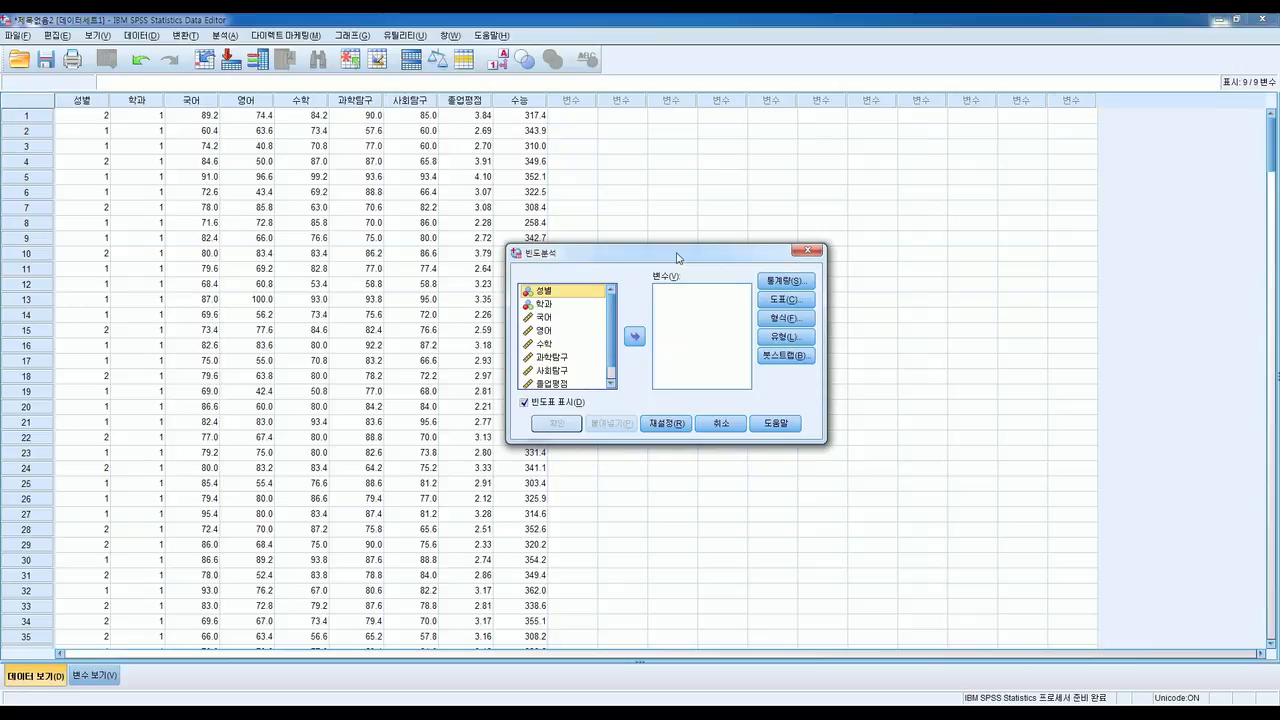
click(543, 305)
click(633, 336)
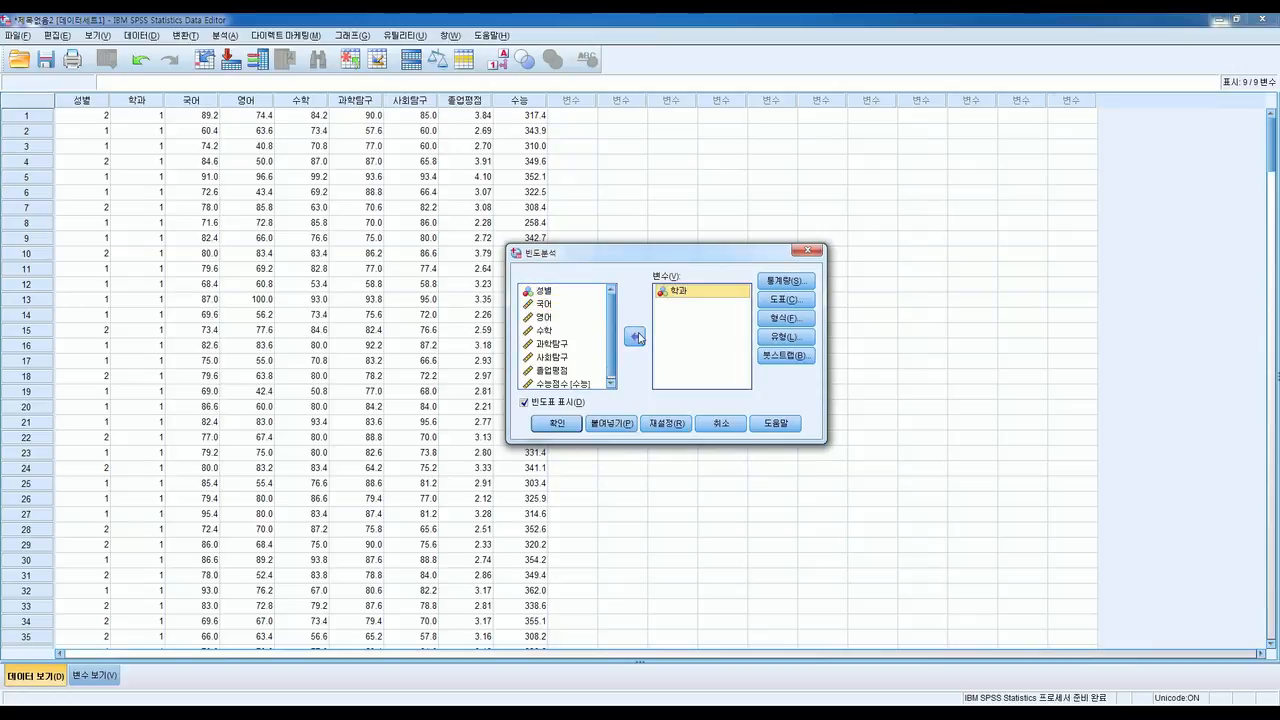
click(557, 424)
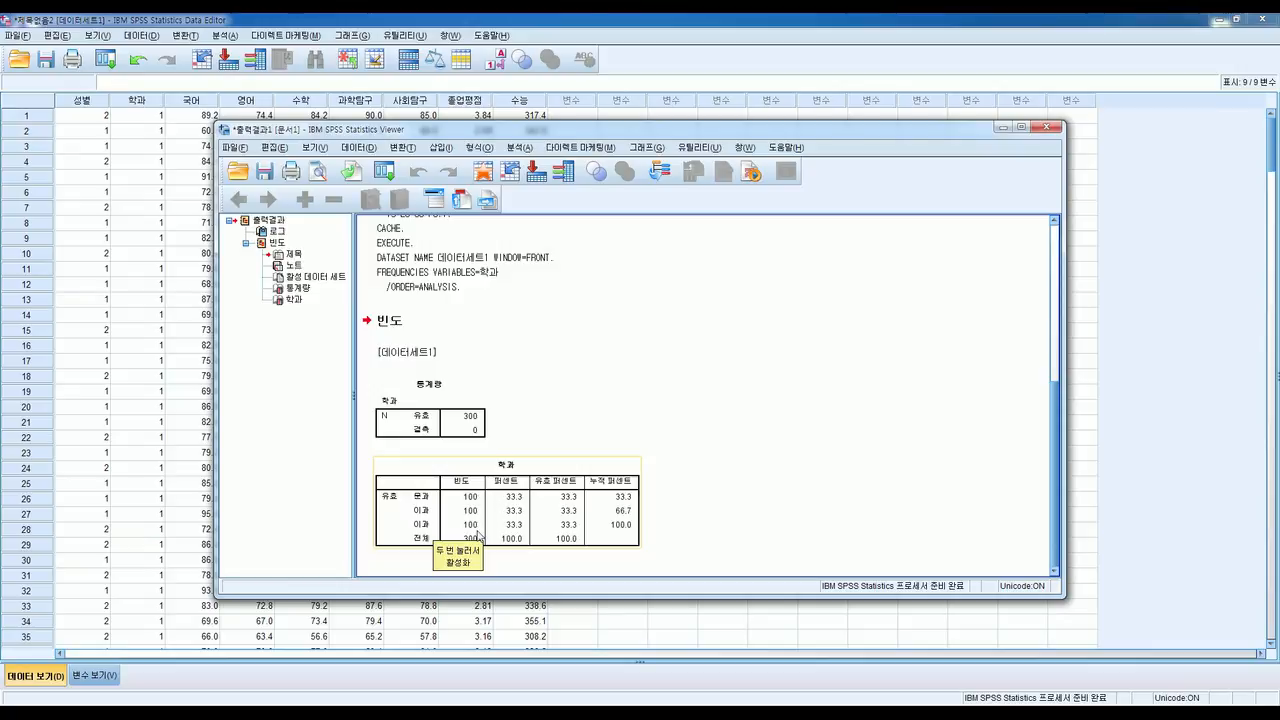
click(1003, 127)
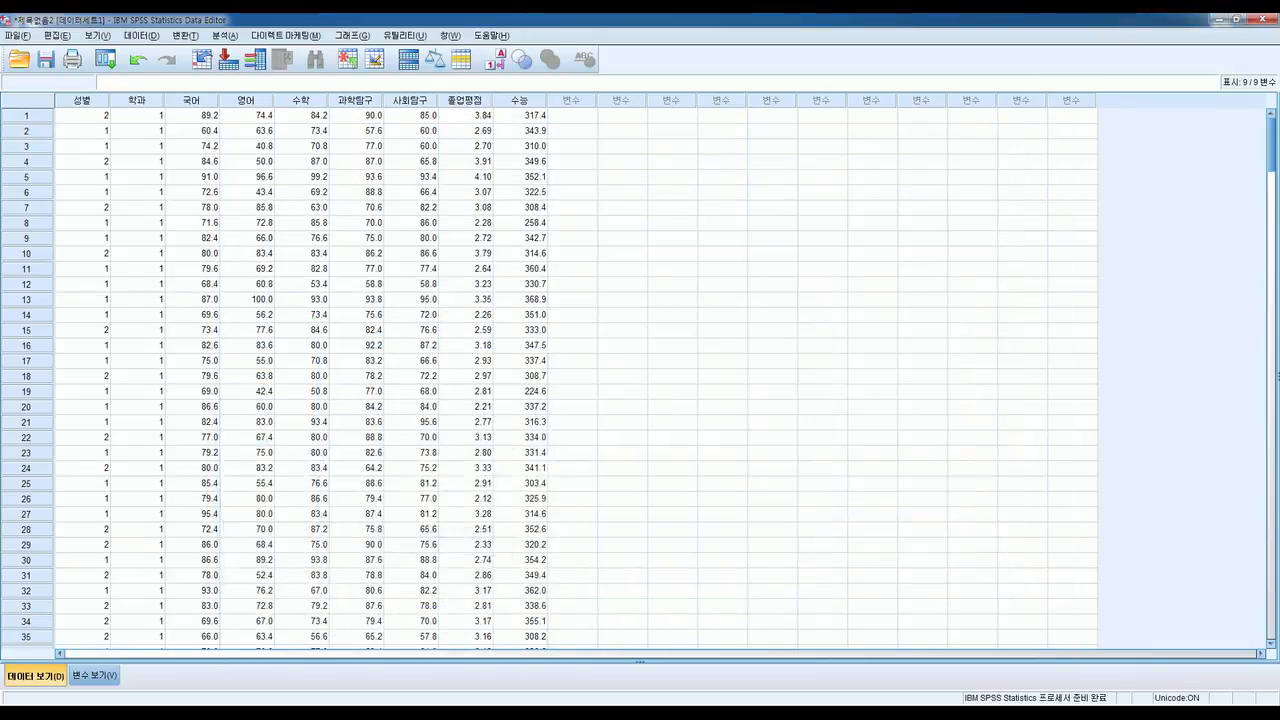
Change the 학과 values of cases 1 and 2 to 4
click(150, 117)
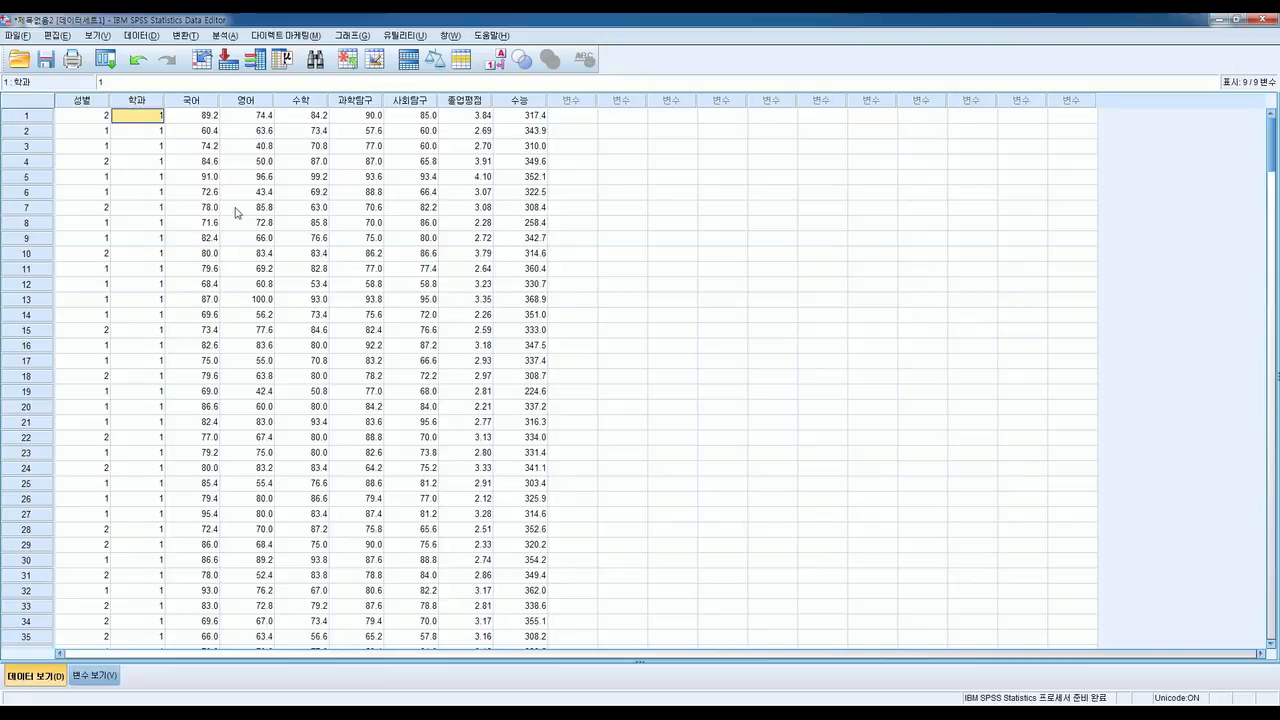
text(4)
key(Return)
text(4)
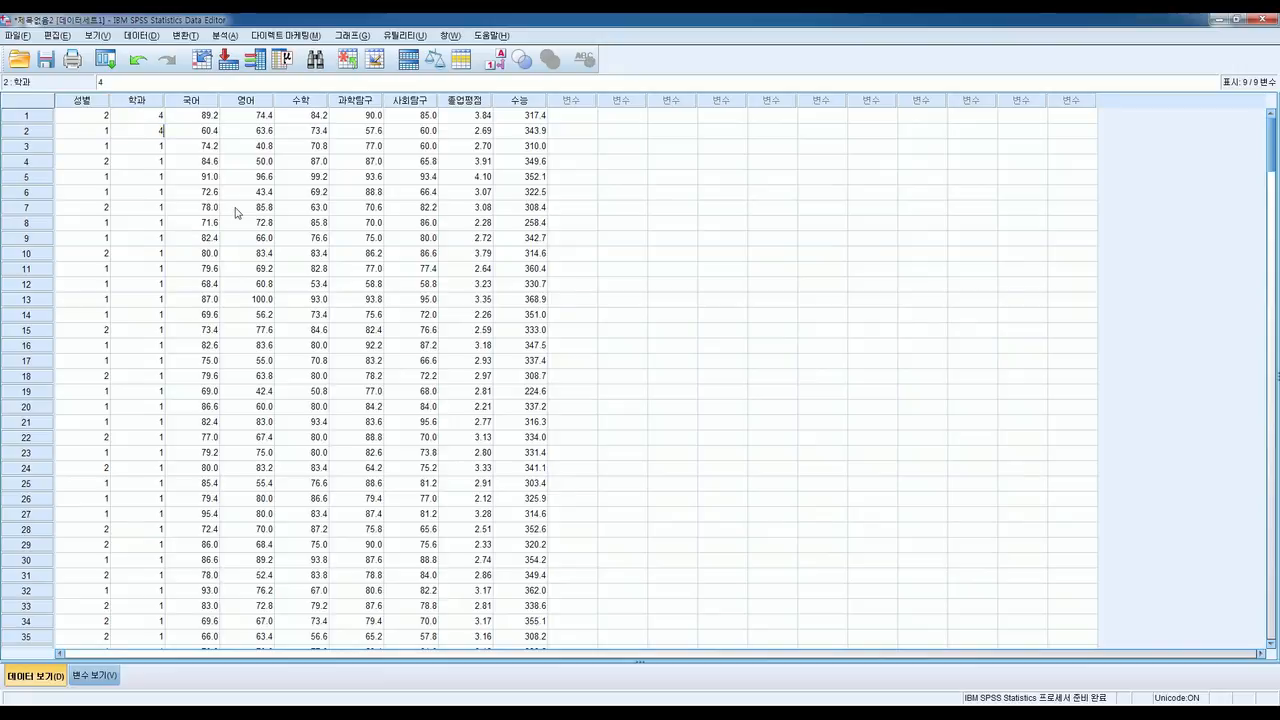
key(Return)
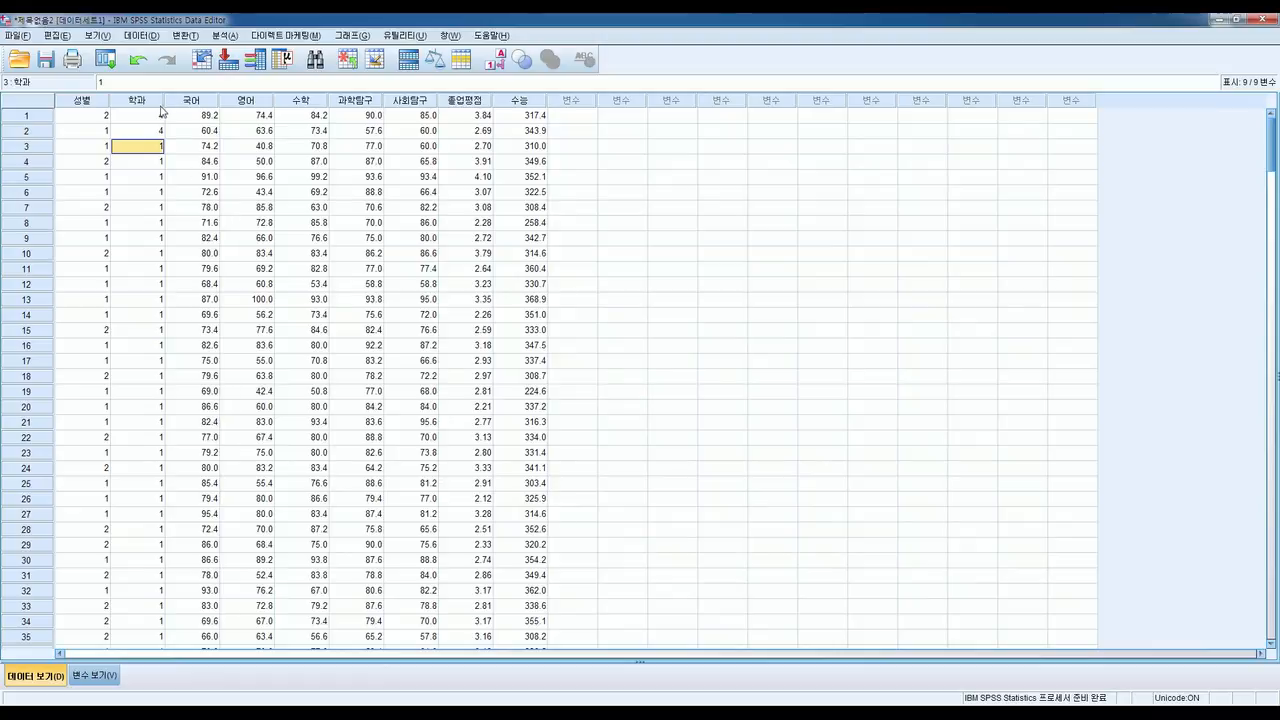
drag(150, 115, 152, 135)
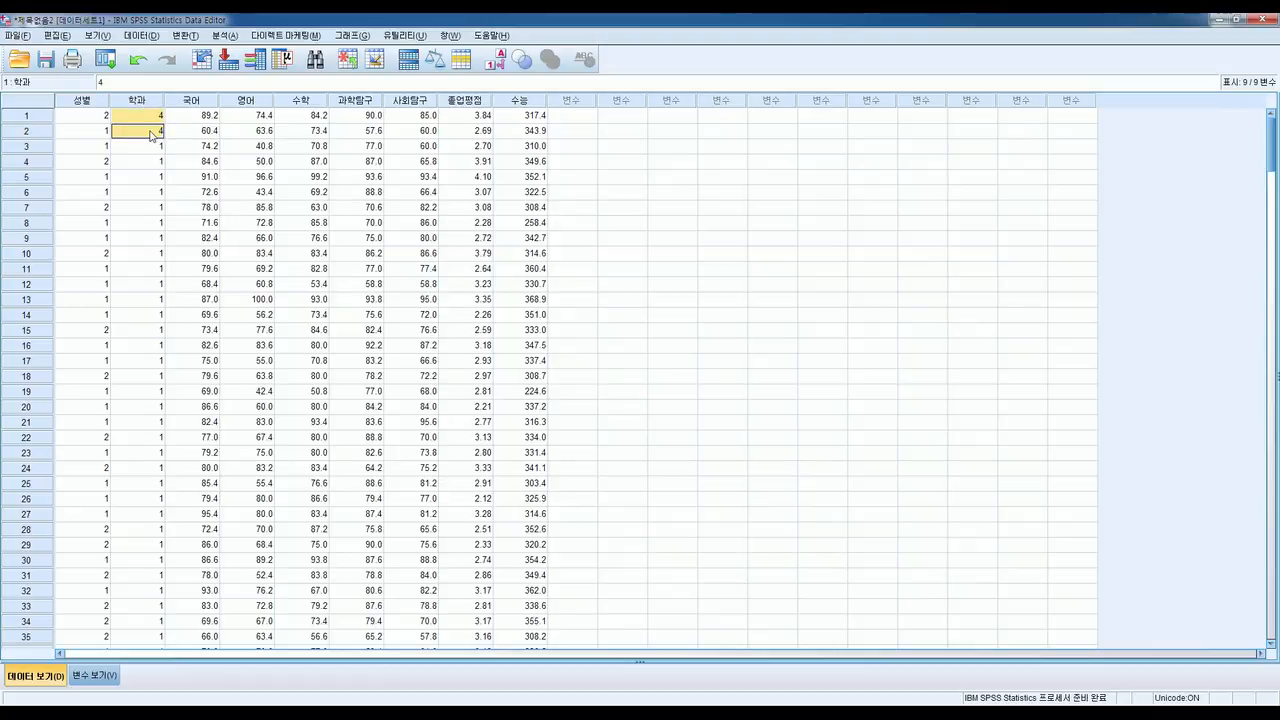
click(155, 163)
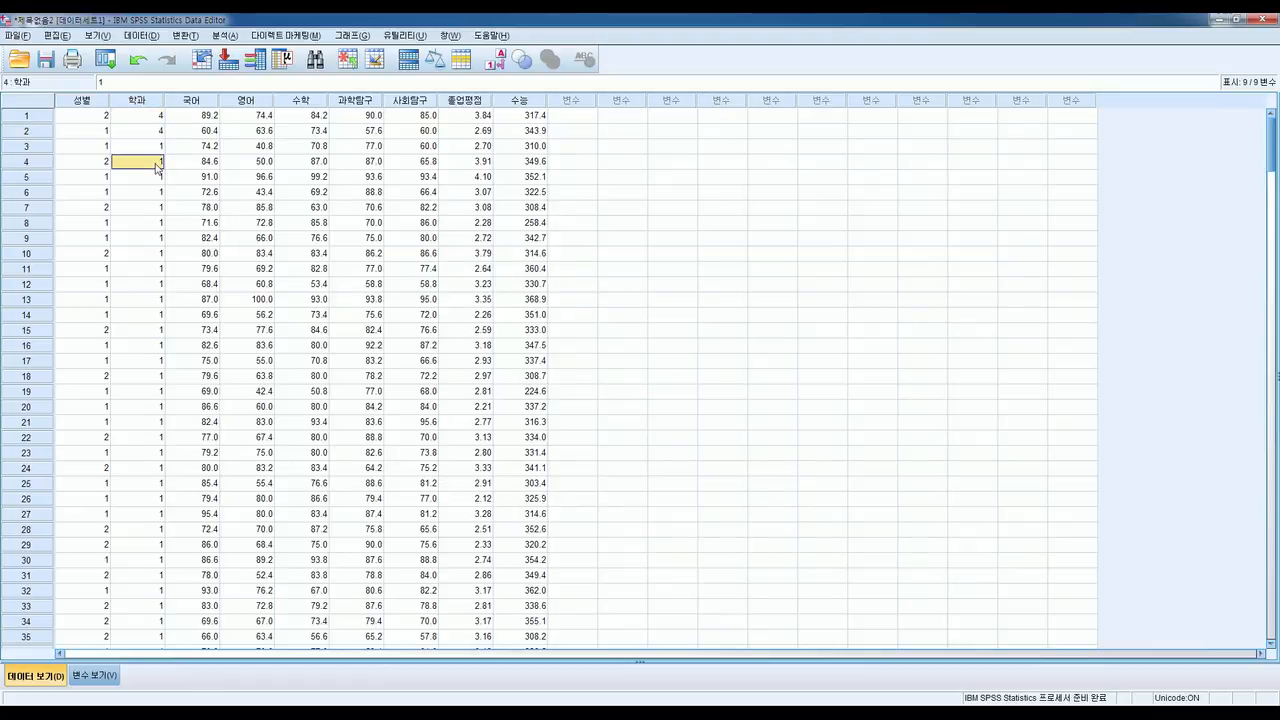
Rerun the frequency analysis of 학과 on the edited data and minimize the output viewer
click(225, 36)
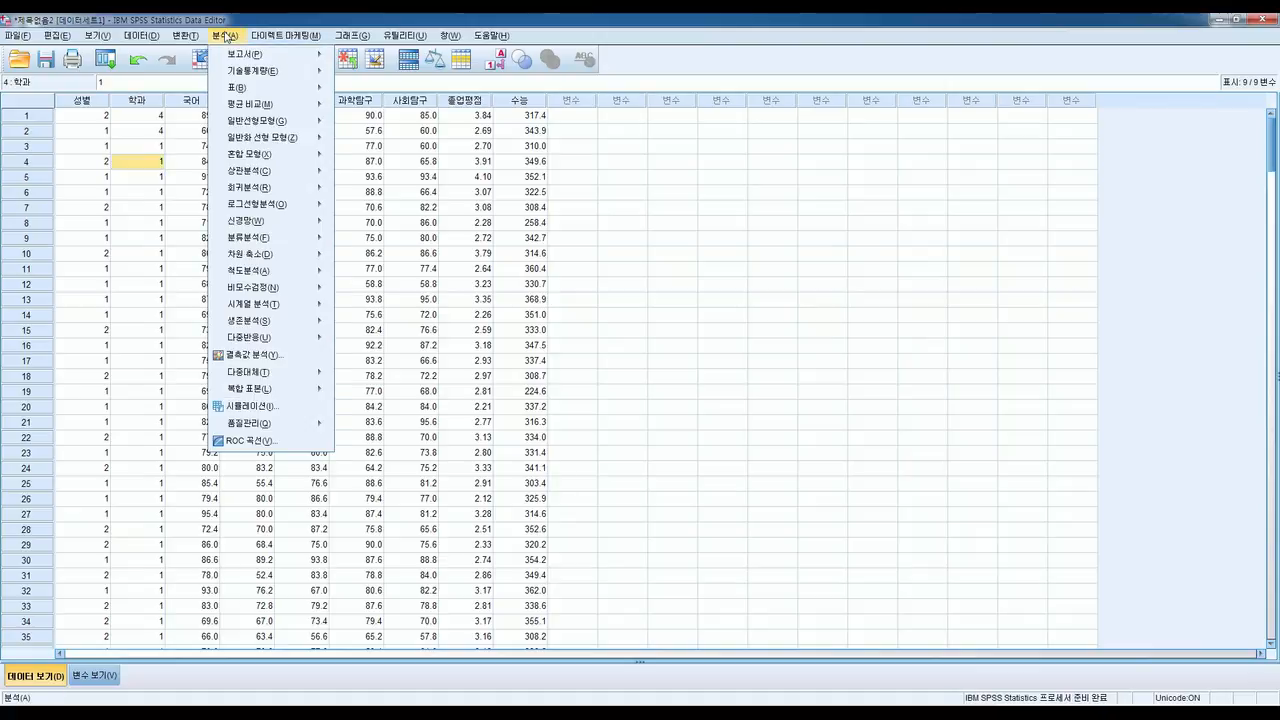
mouse_move(300, 71)
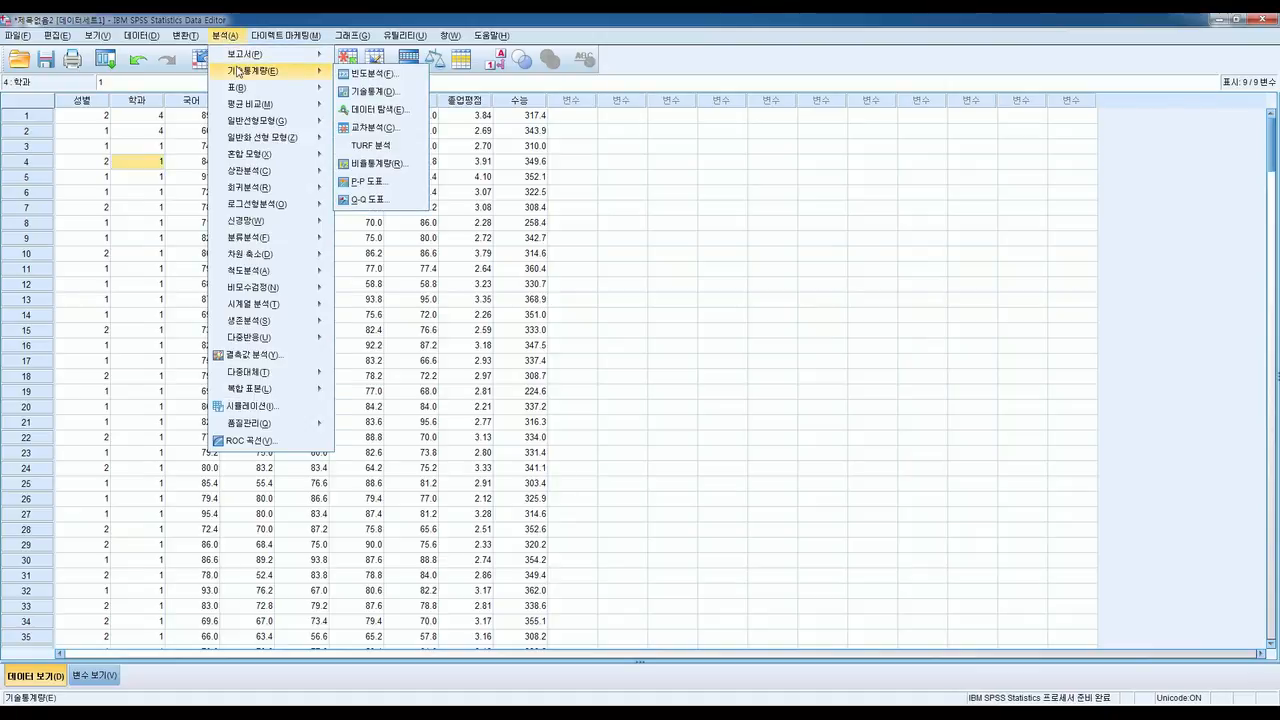
click(364, 74)
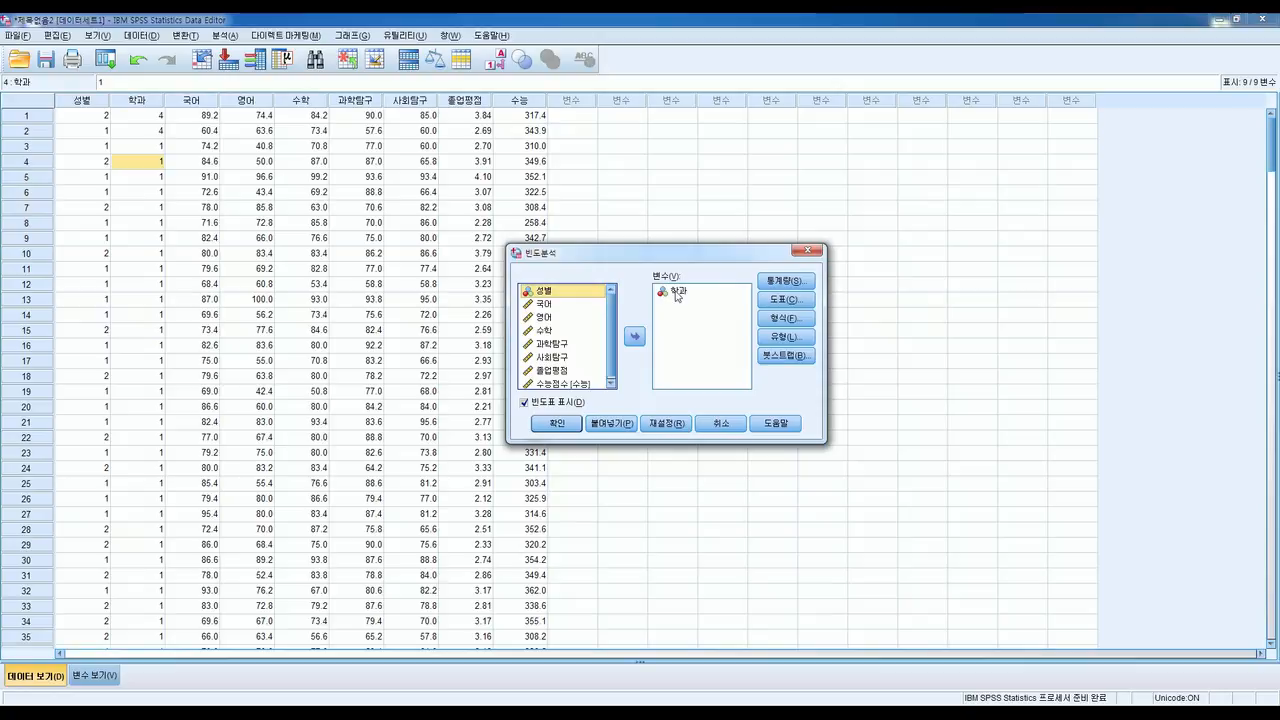
click(570, 429)
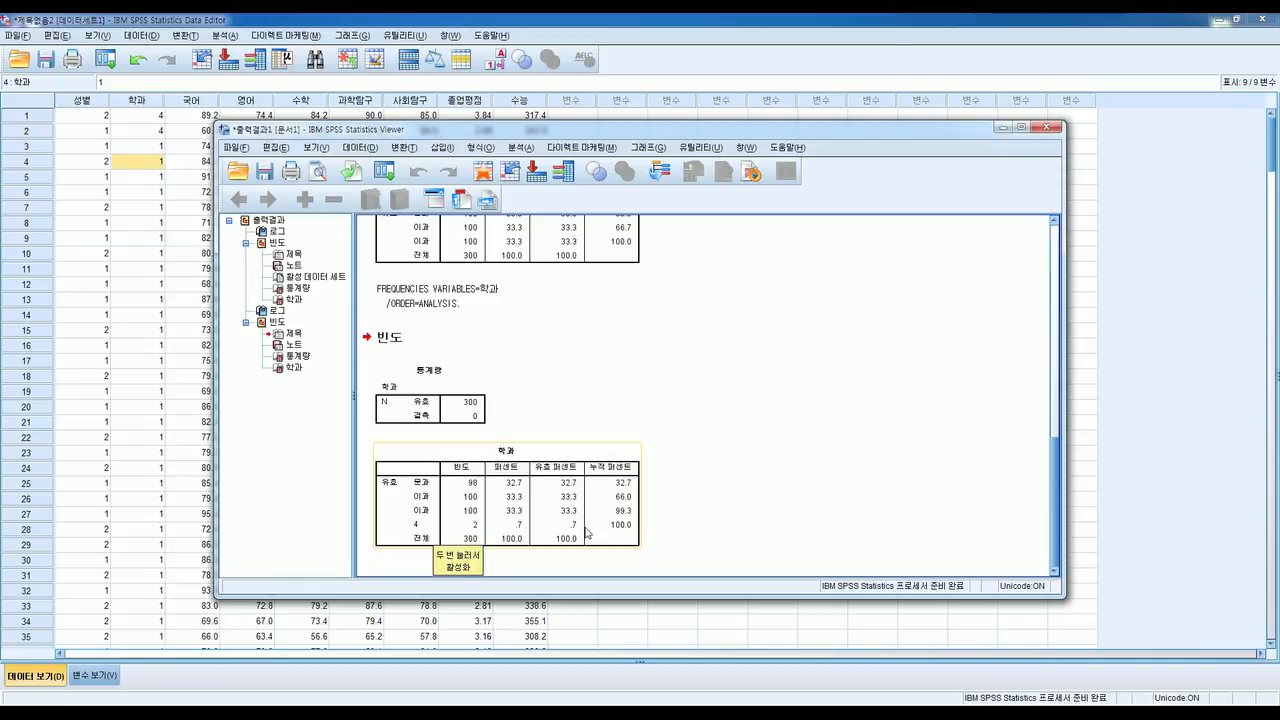
click(1003, 128)
Define 4 as a discrete missing value (이산형 결측값) for 학과 in the variable view
click(94, 676)
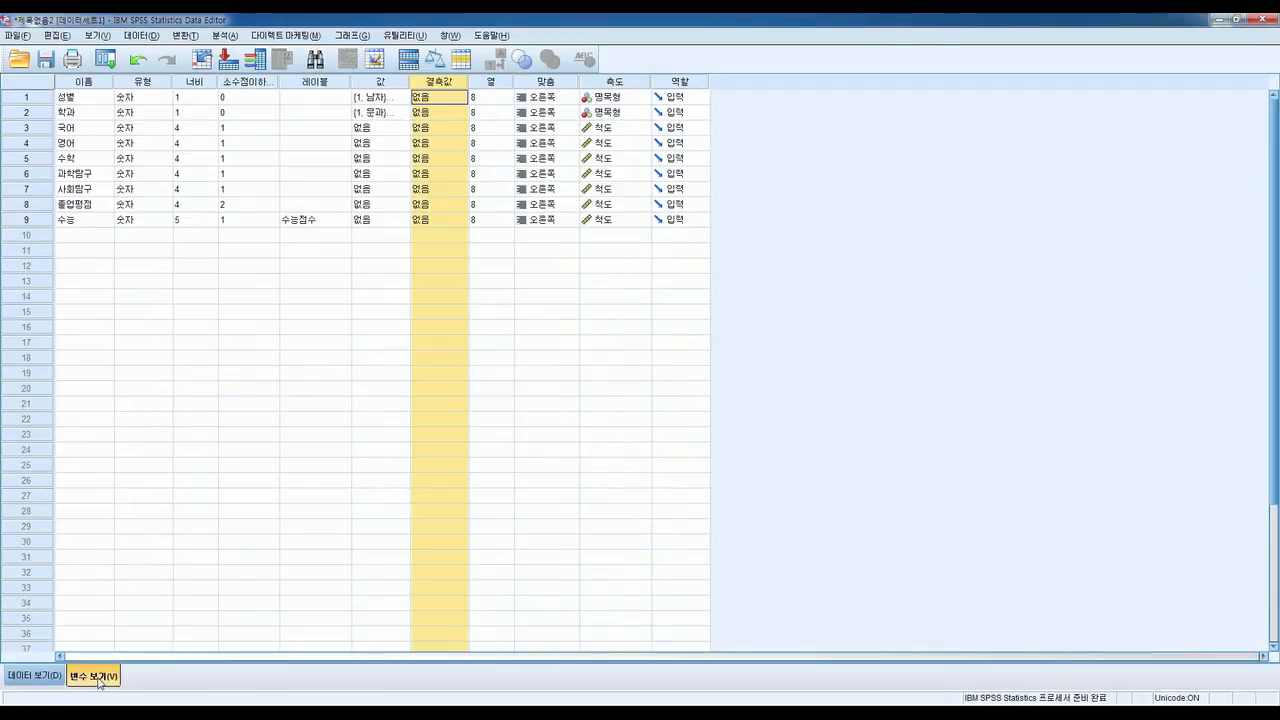
click(458, 114)
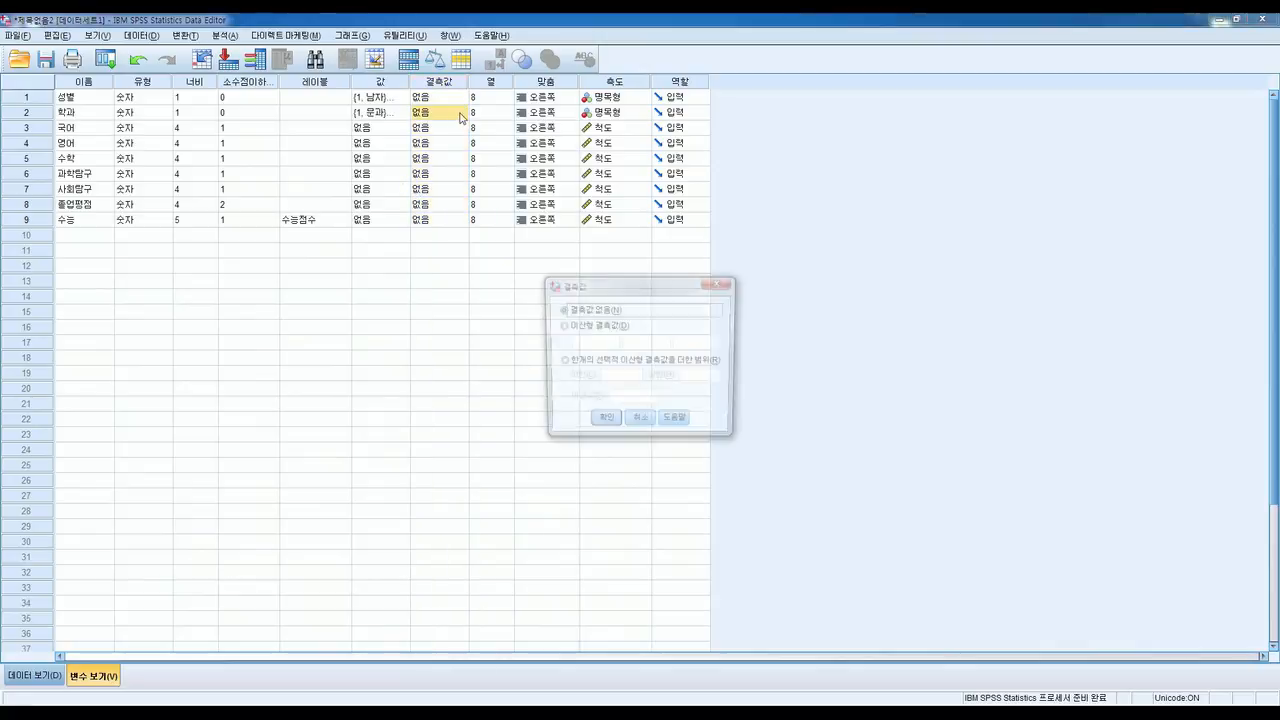
click(564, 325)
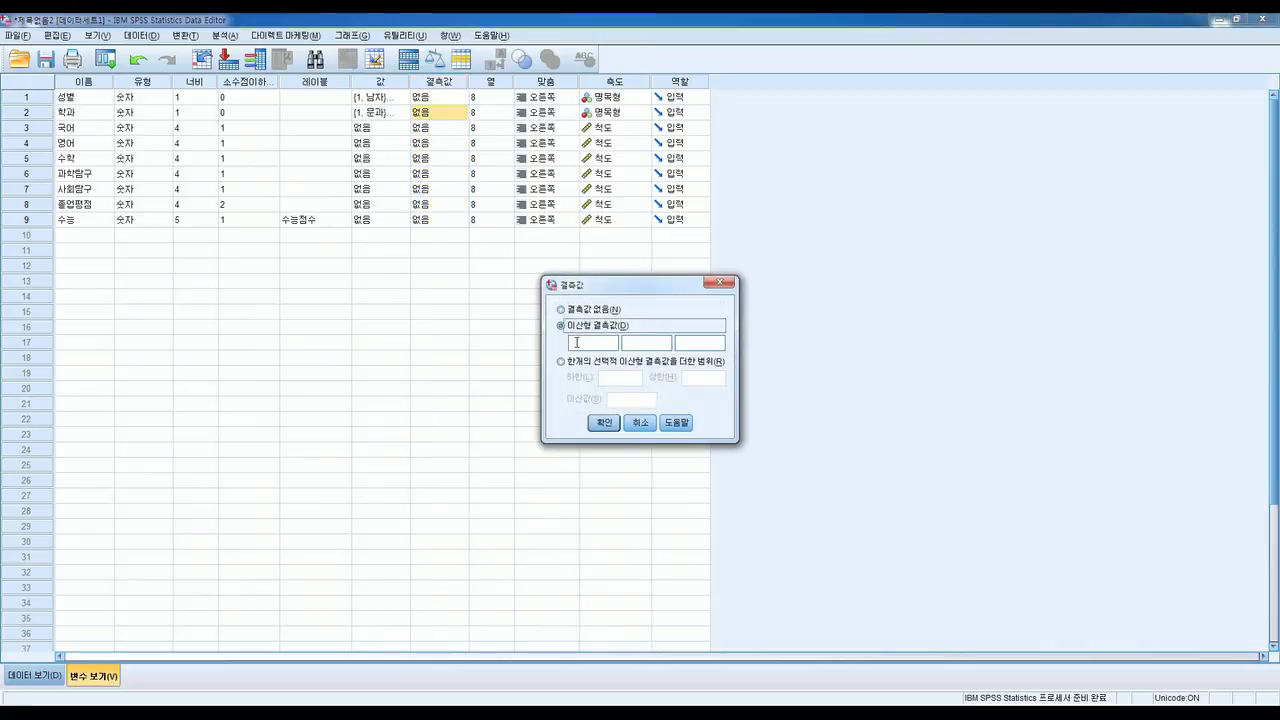
click(576, 342)
text(4)
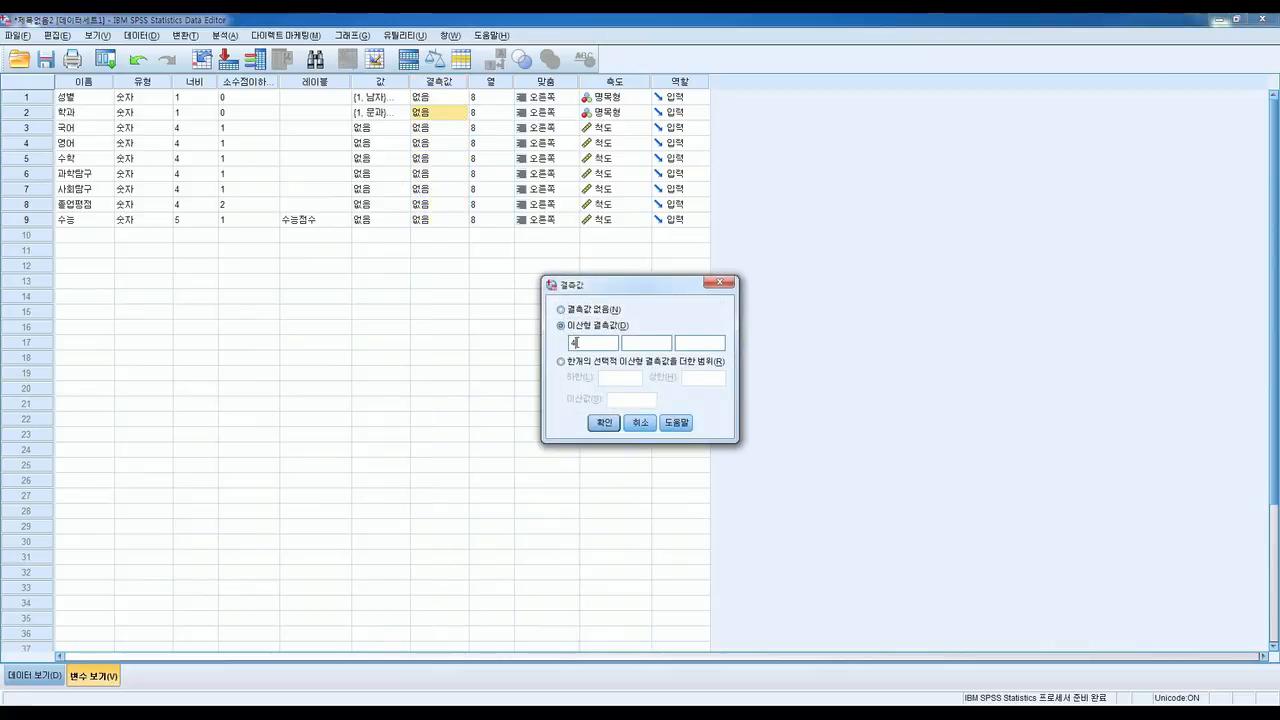
click(603, 422)
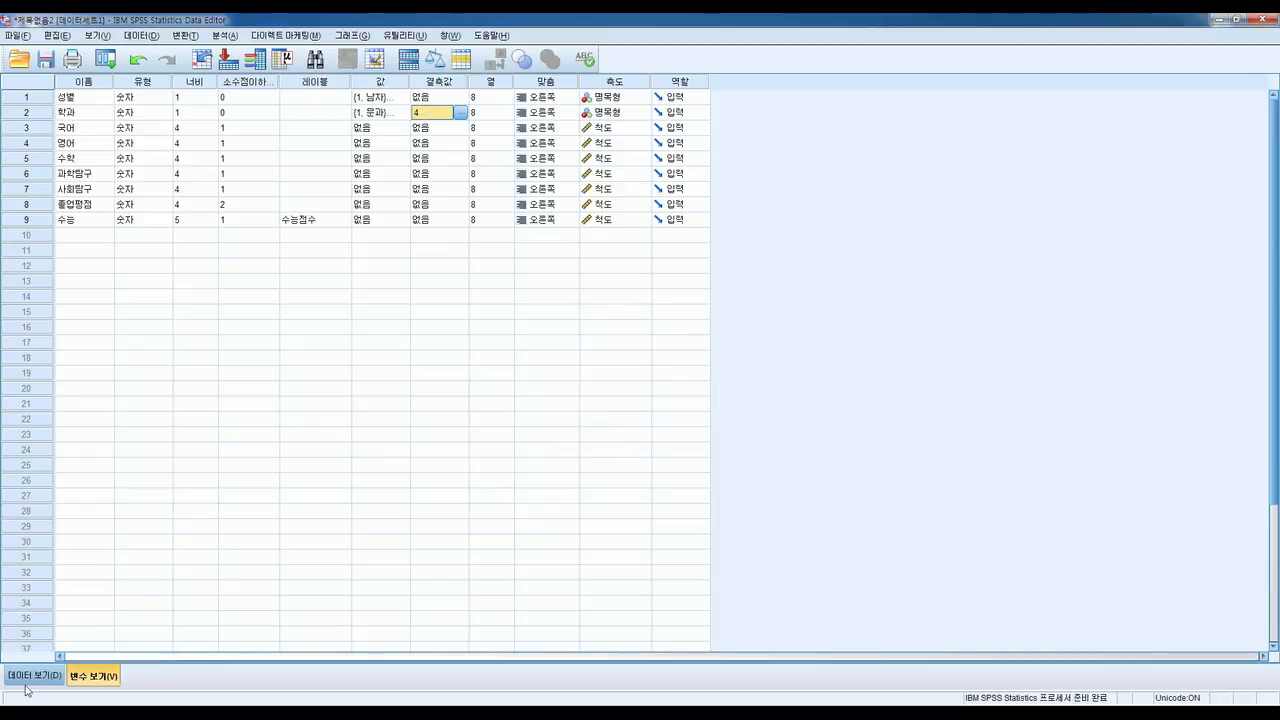
Rerun the frequency analysis (빈도분석) of 학과 with the missing value defined, inspect the frequency table and minimize the output viewer
click(61, 672)
click(224, 35)
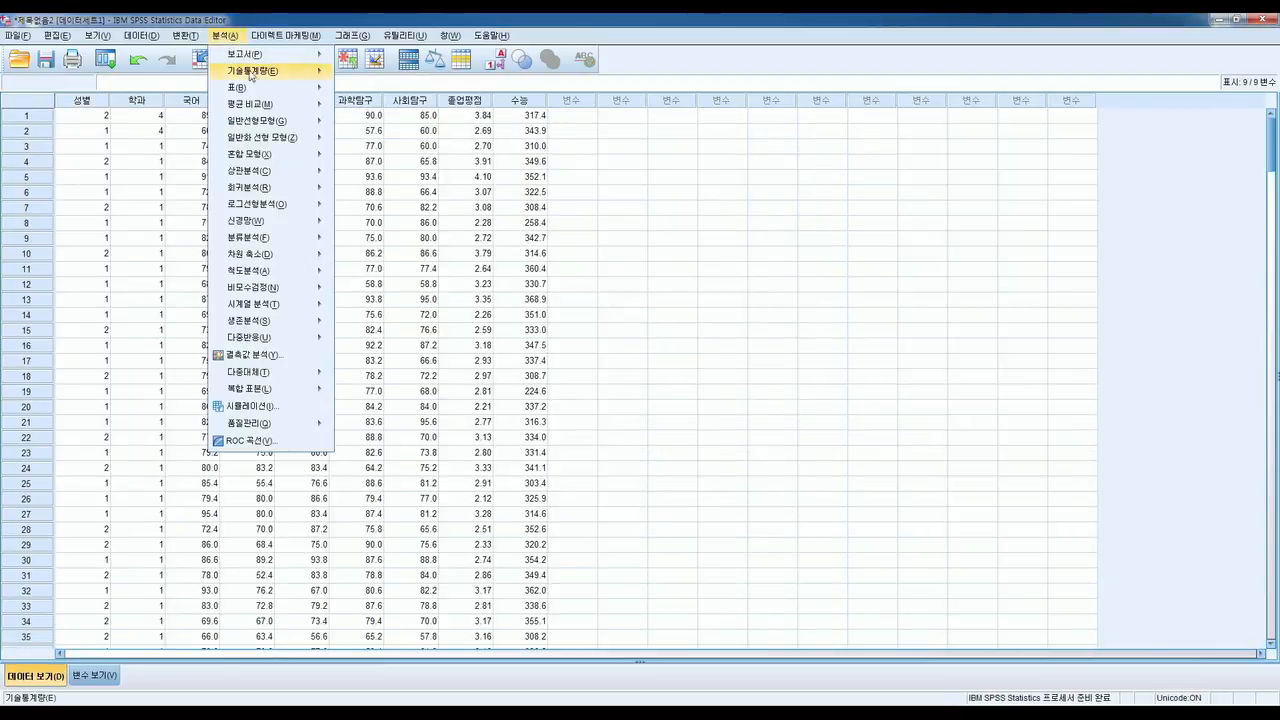
mouse_move(255, 71)
click(368, 72)
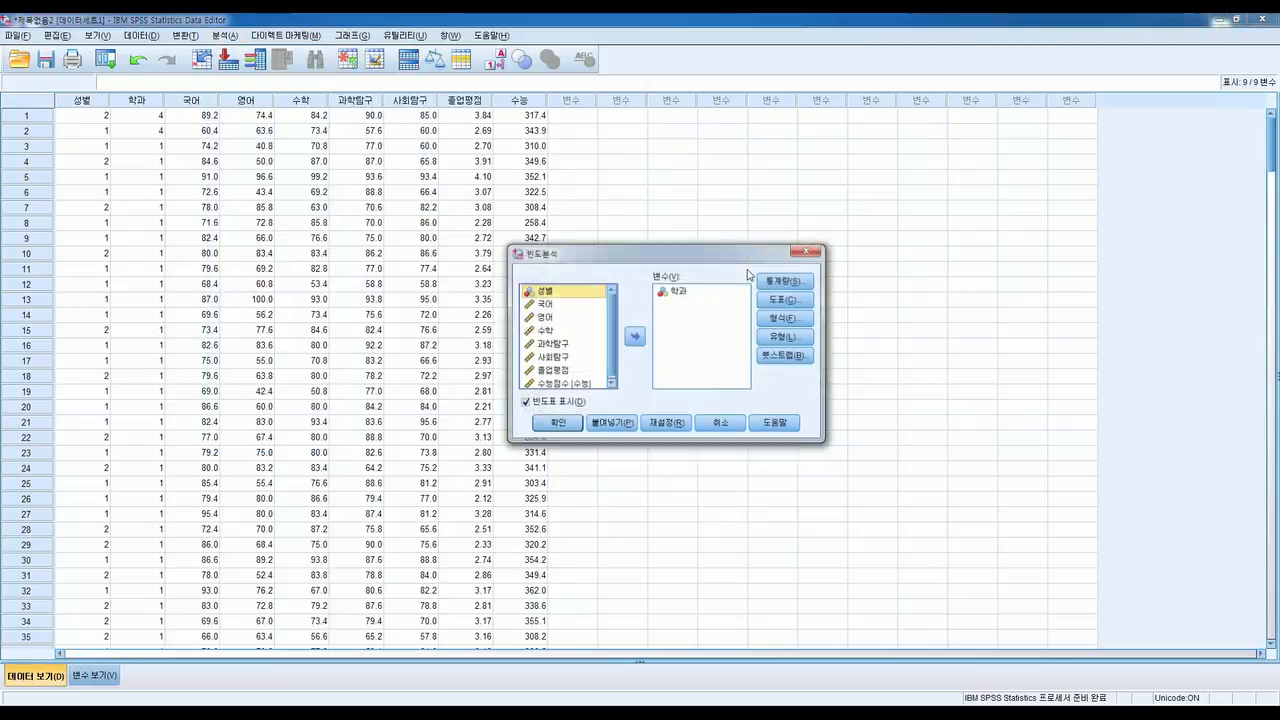
click(557, 423)
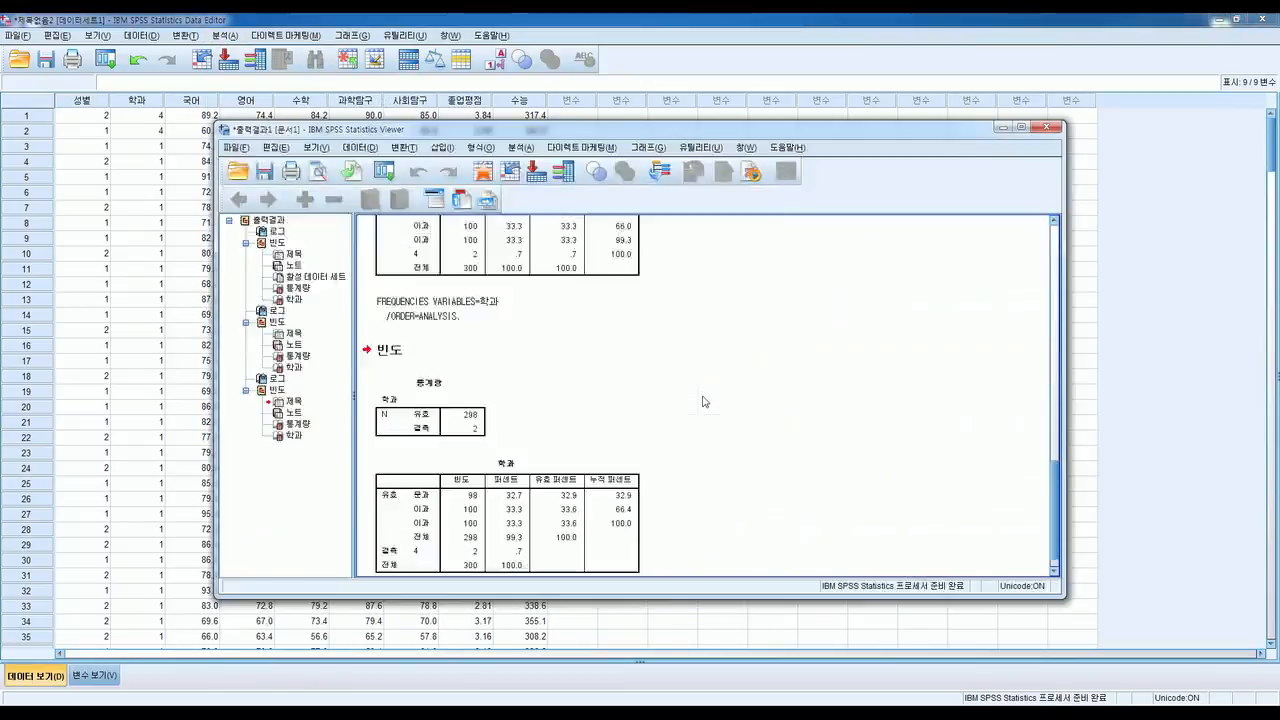
click(636, 520)
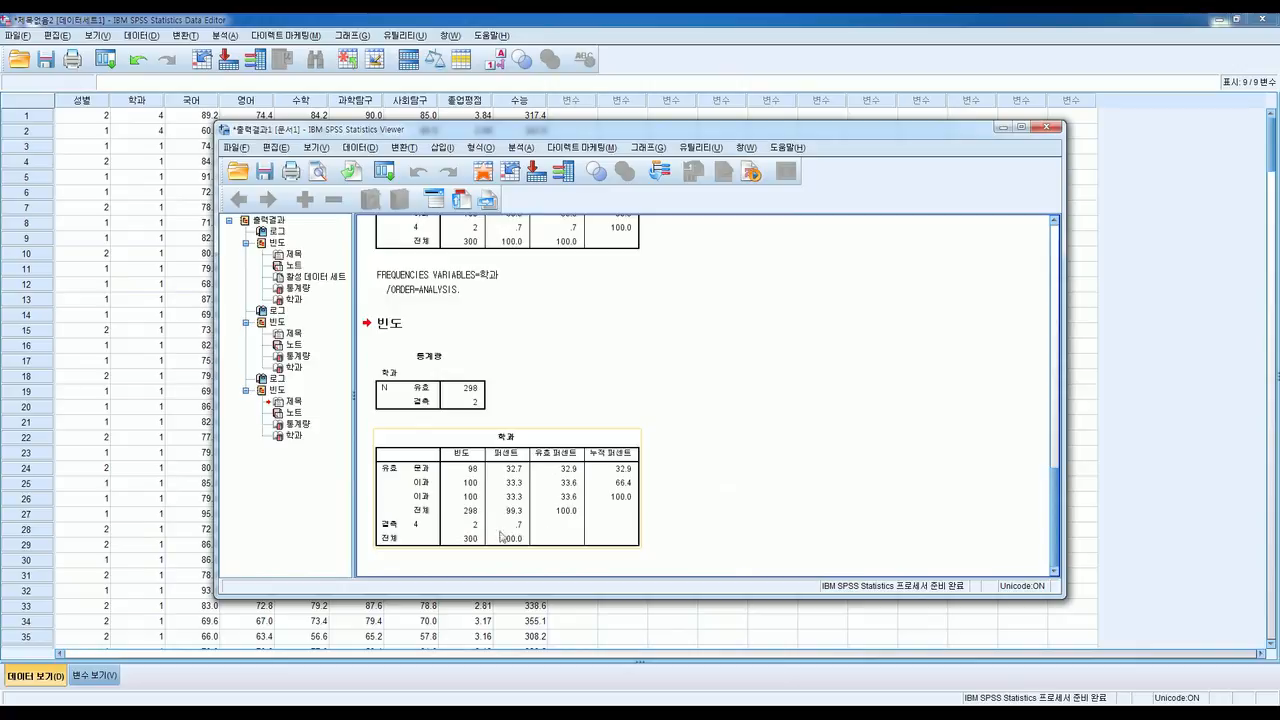
click(1004, 128)
Change the 학과 values of cases 1 and 2 to 1 in the data view
click(142, 116)
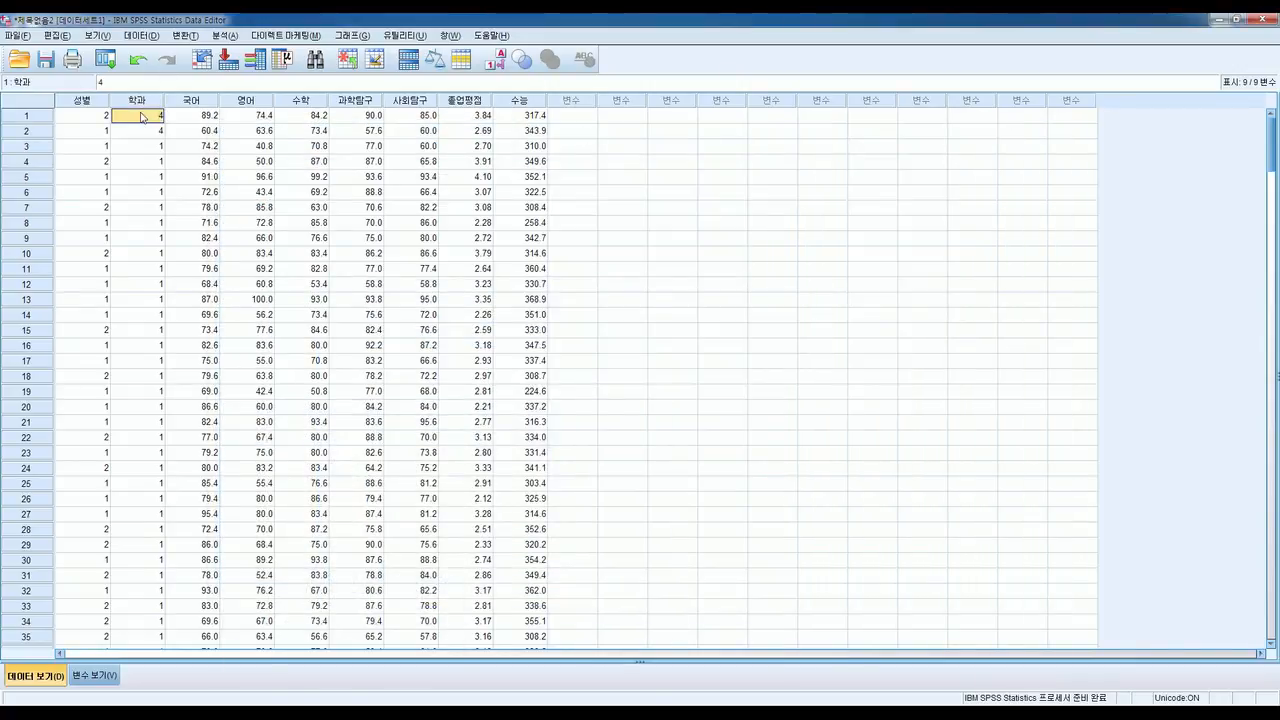
text(1)
key(Return)
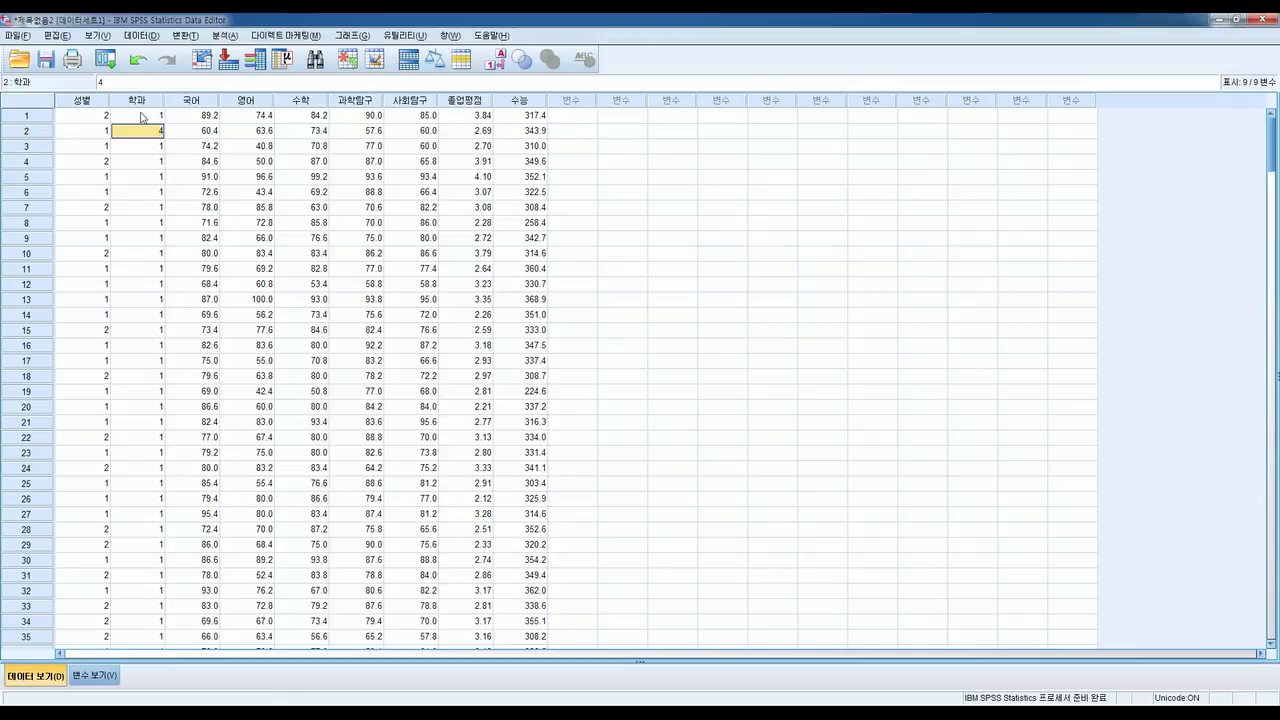
text(1)
key(Return)
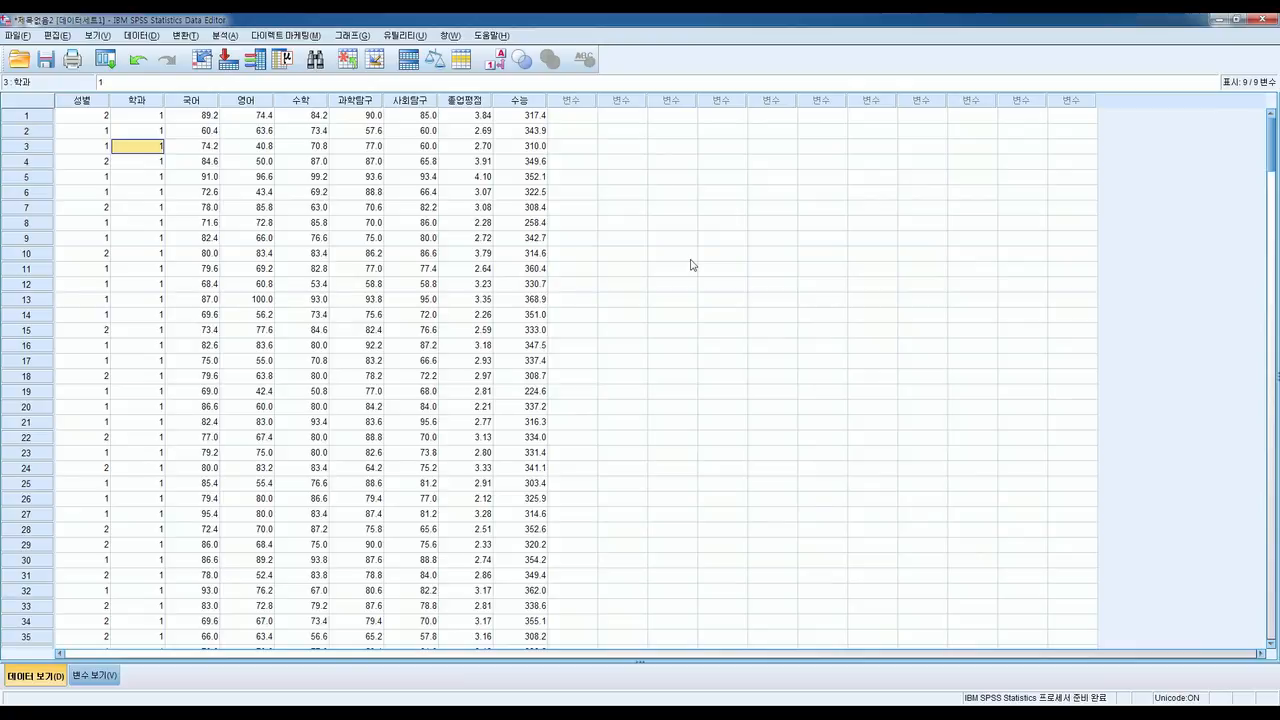
Look over the data rows and examine the 이름, 값 and 결측값 attributes of all variables in the variable view
scroll(692, 265, down, 4)
scroll(692, 265, up, 4)
click(96, 676)
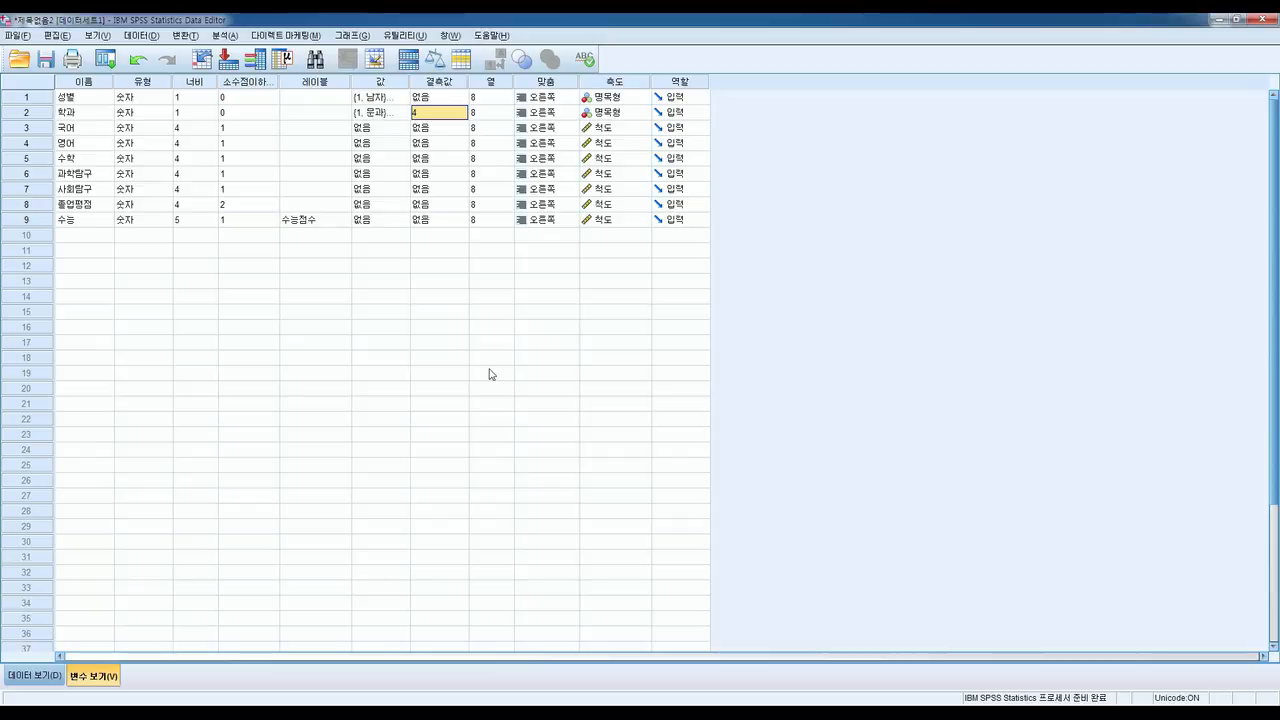
click(446, 82)
click(74, 82)
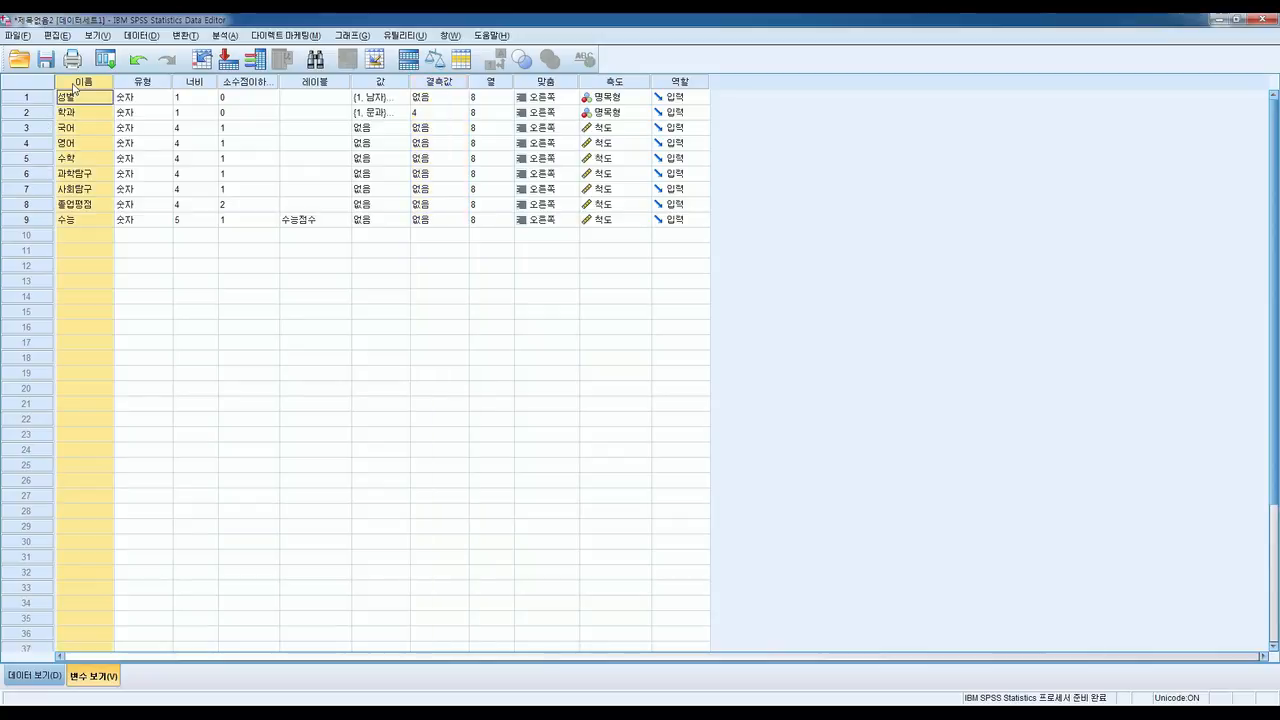
click(387, 83)
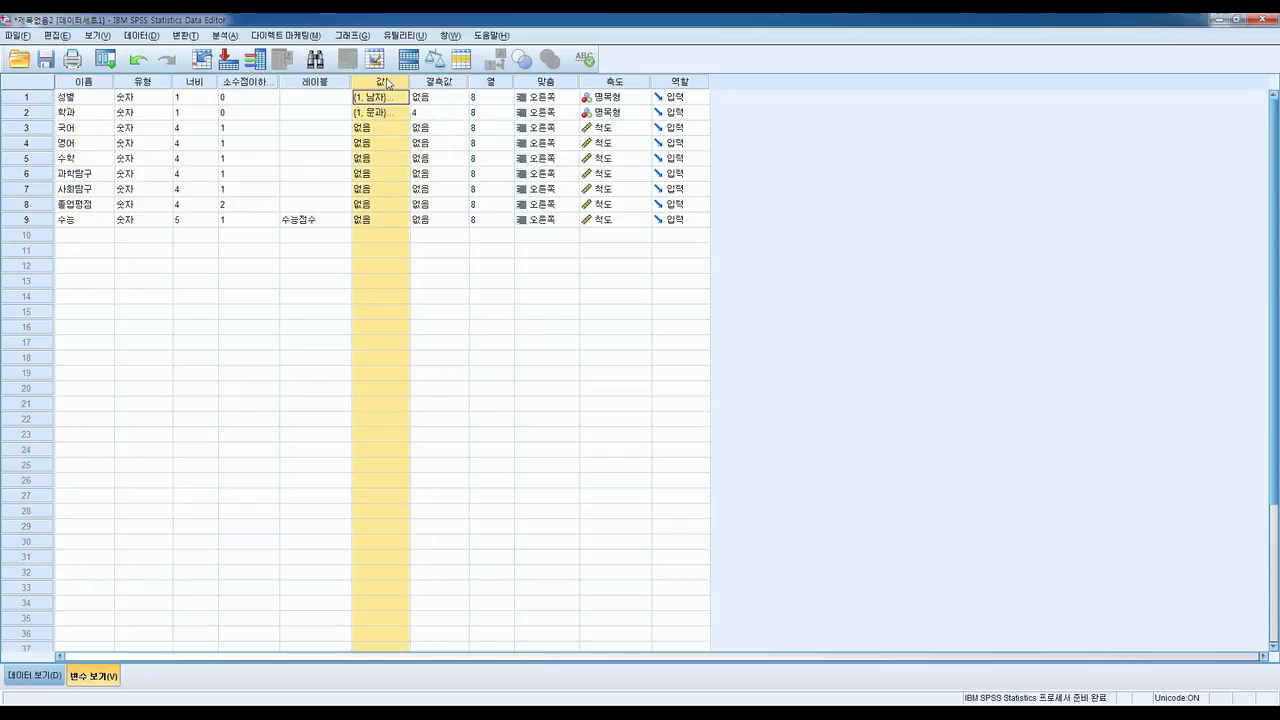
click(430, 86)
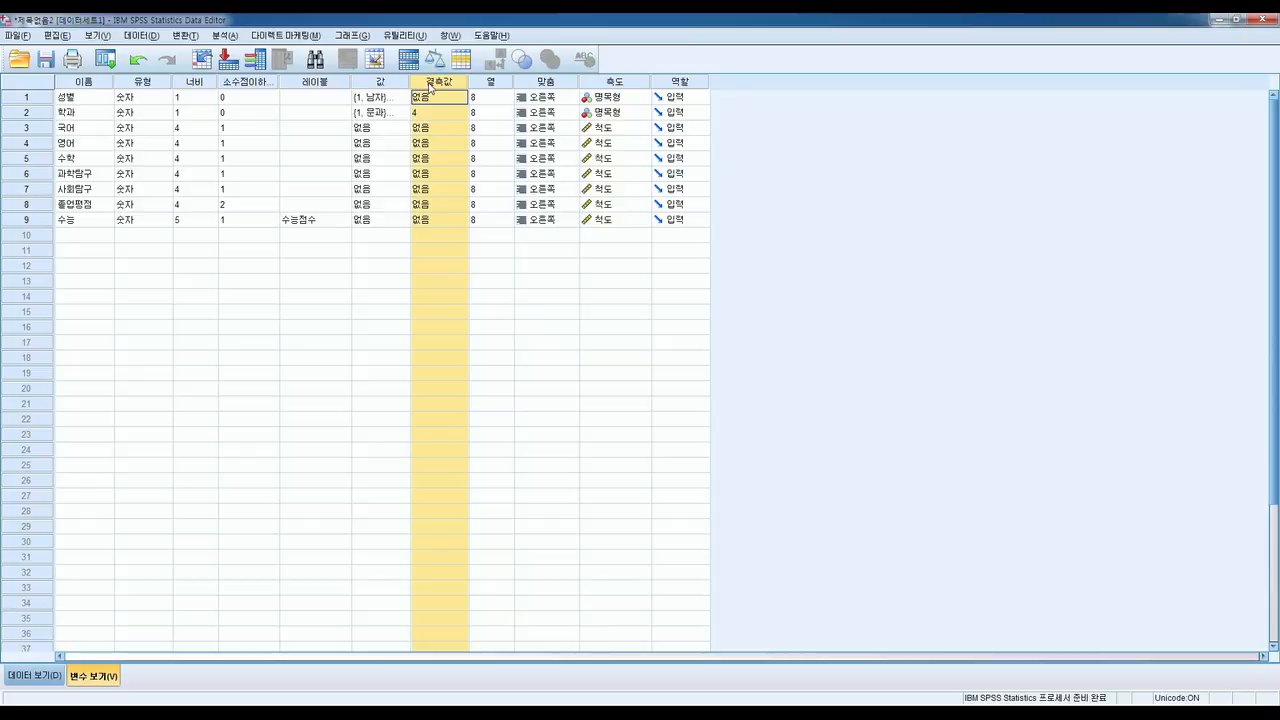
click(83, 84)
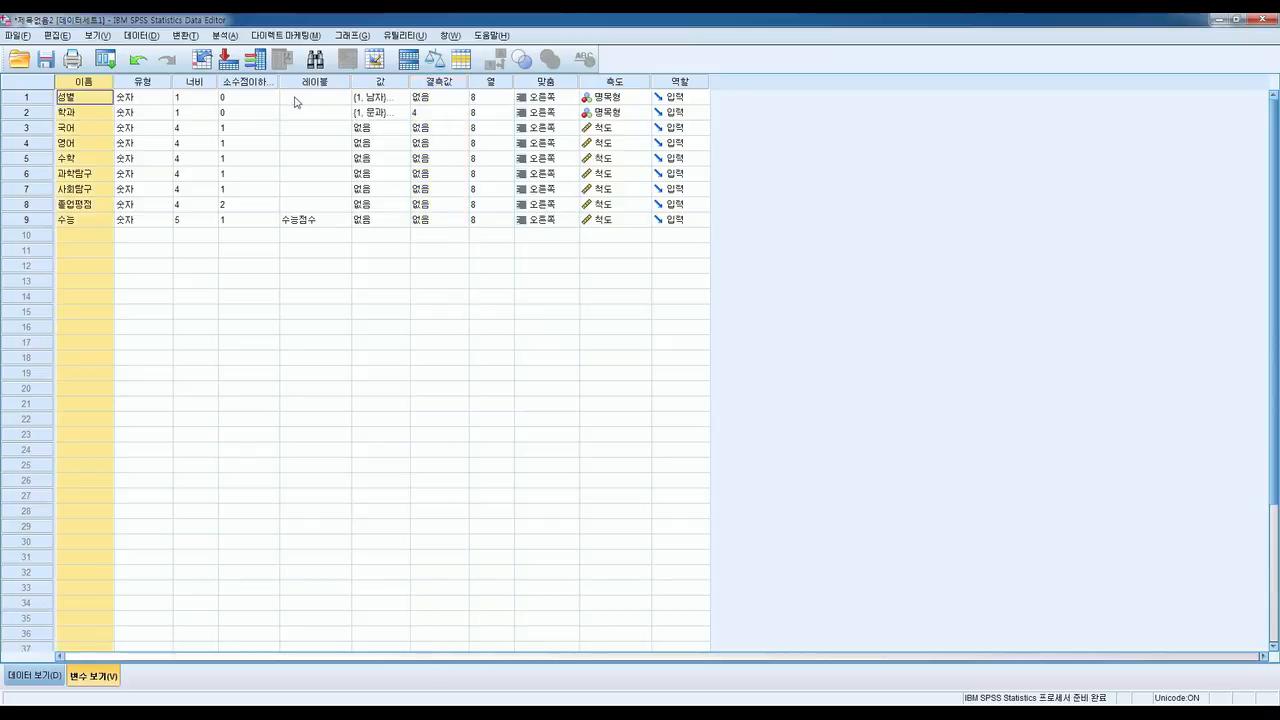
click(383, 84)
click(427, 84)
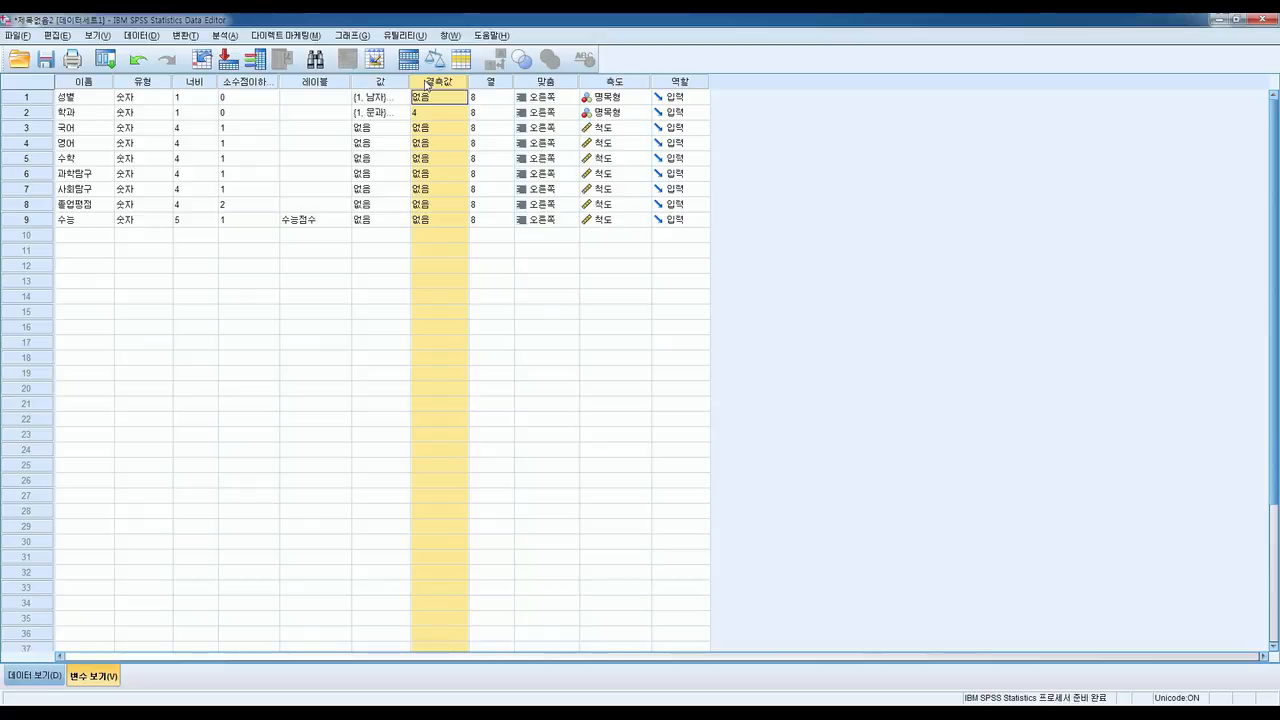
Review the data columns from 성별 to 수능 and compare them with the 이름, 값 and 결측값 variable definitions
click(28, 680)
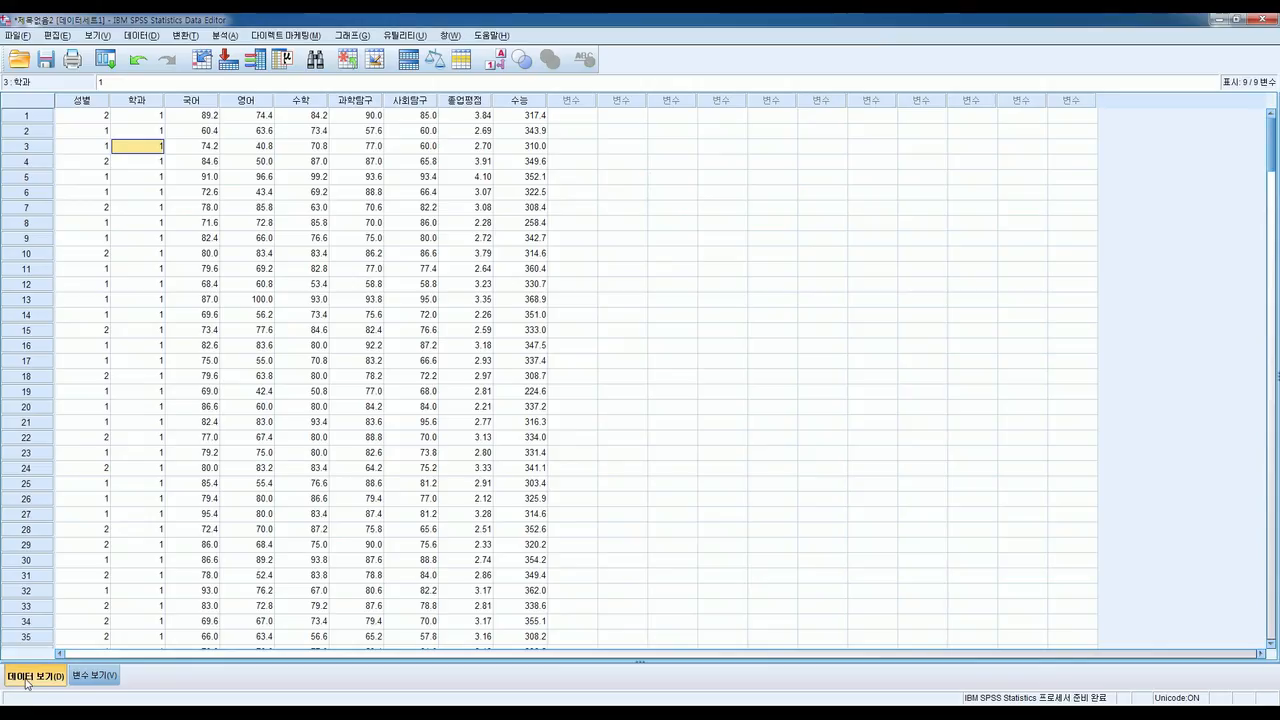
drag(100, 101, 521, 121)
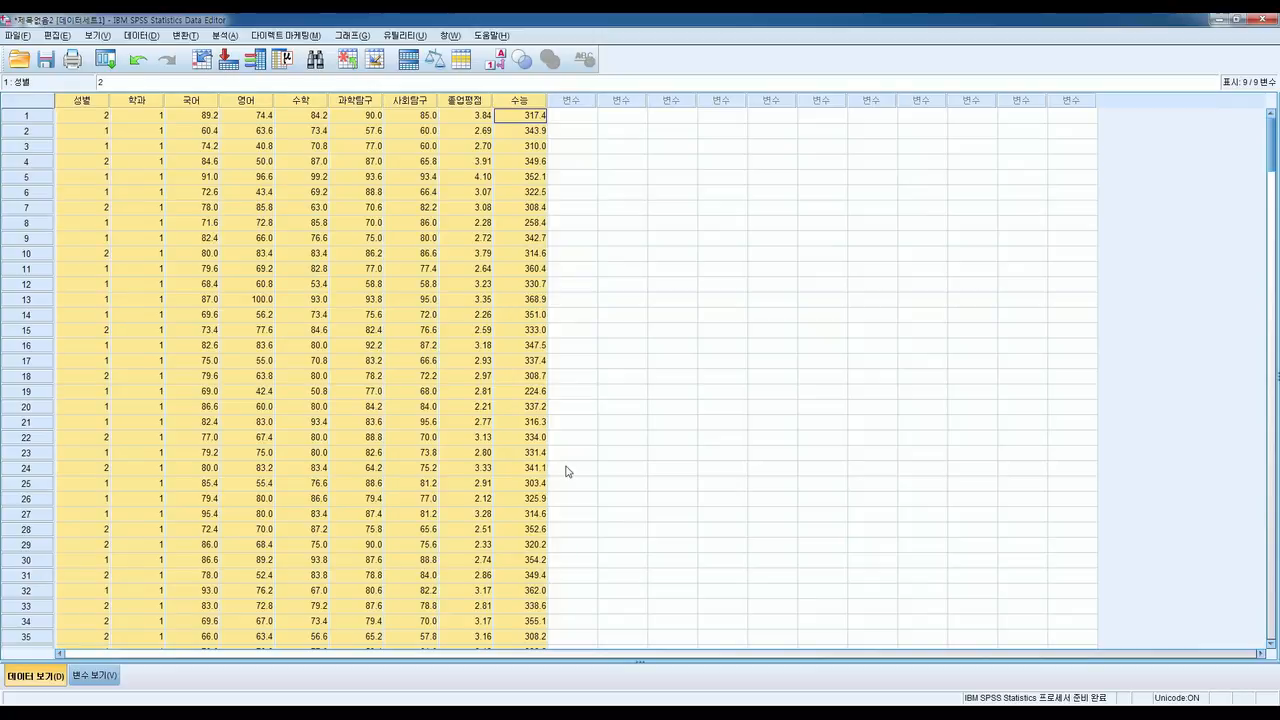
click(622, 440)
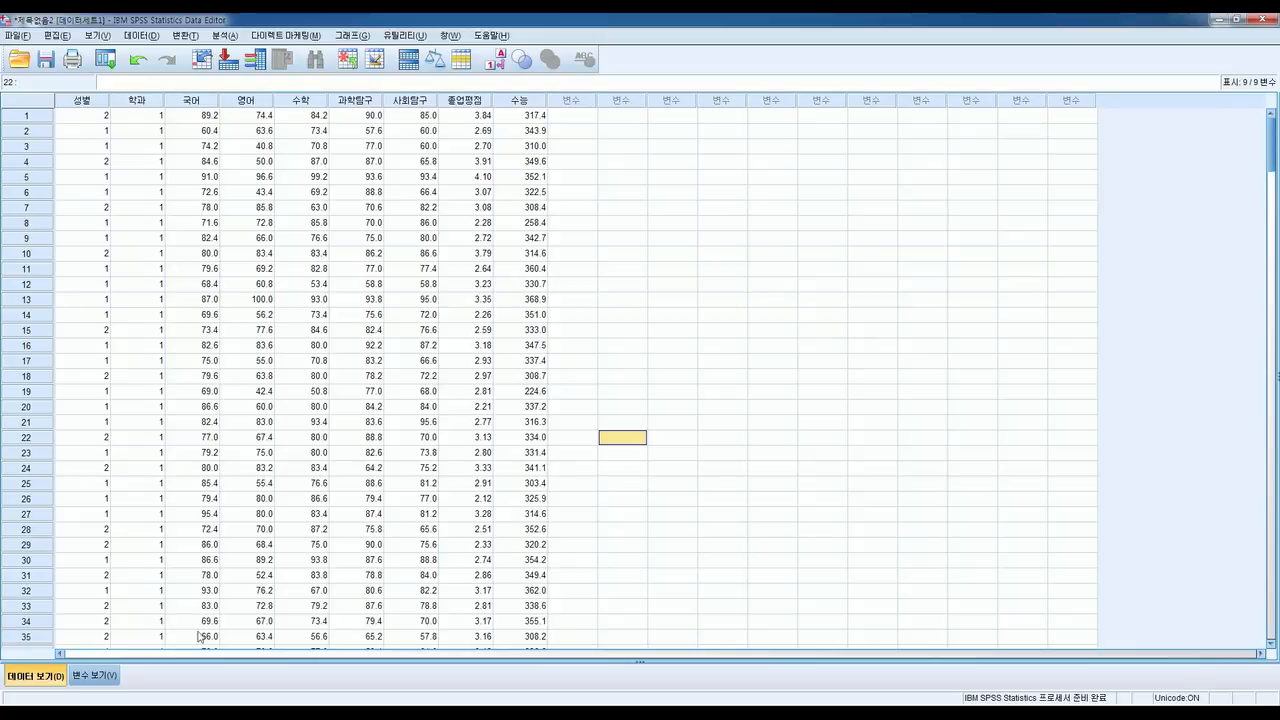
click(92, 677)
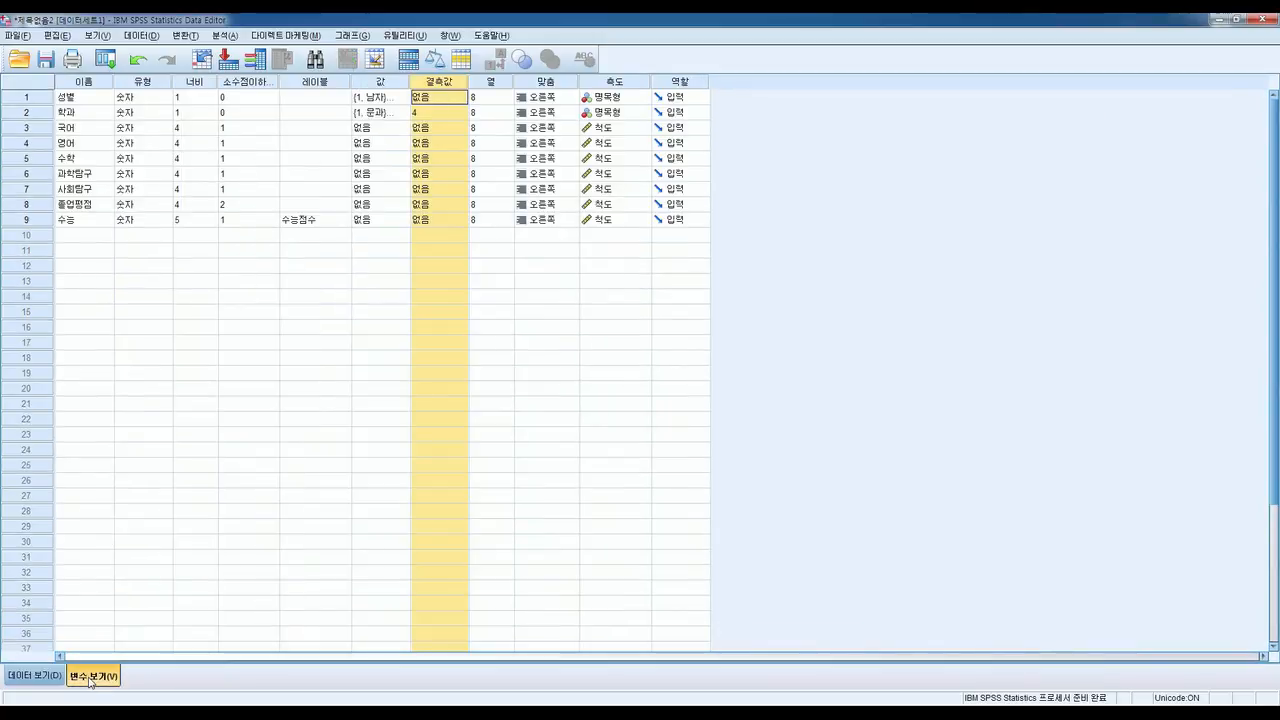
click(83, 86)
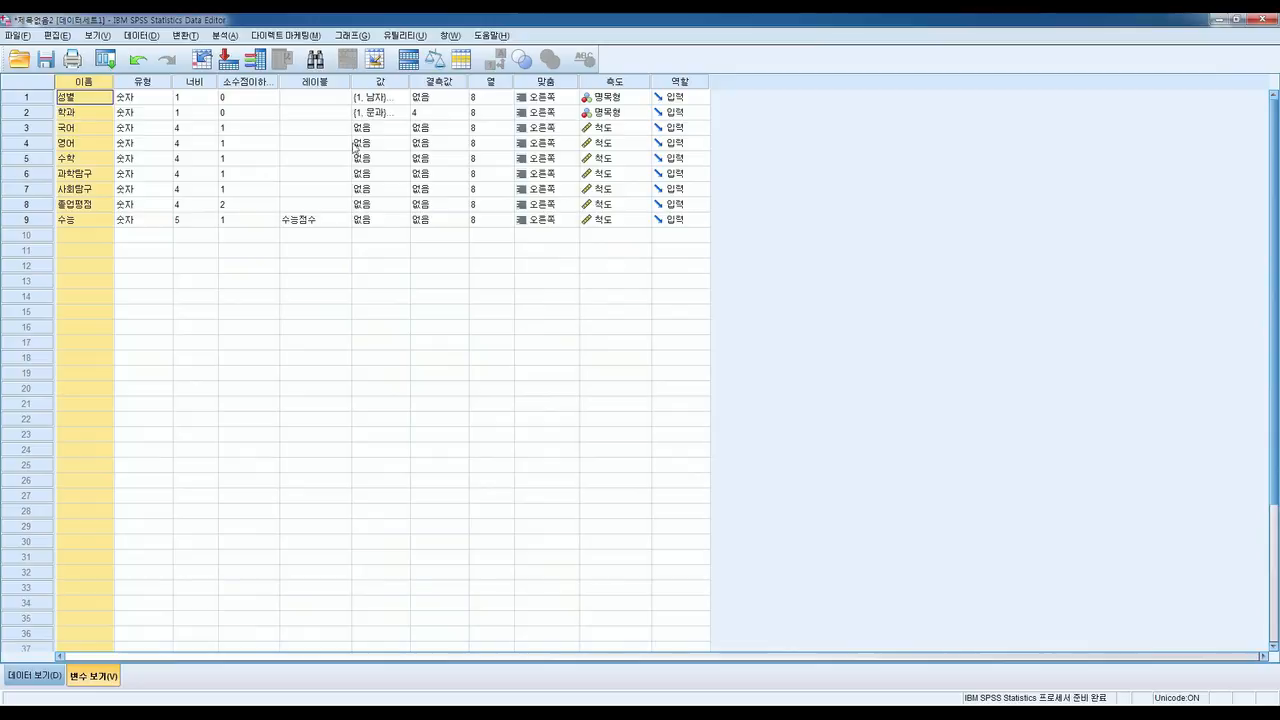
click(374, 86)
click(446, 86)
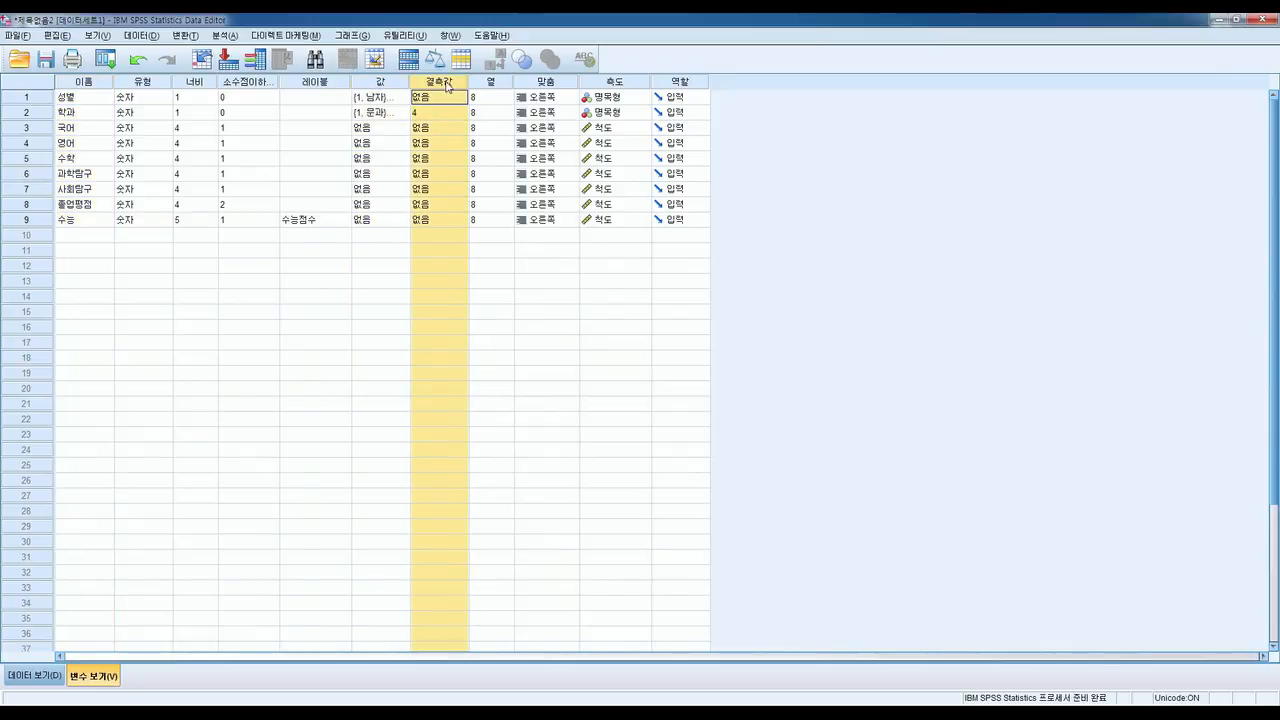
click(17, 35)
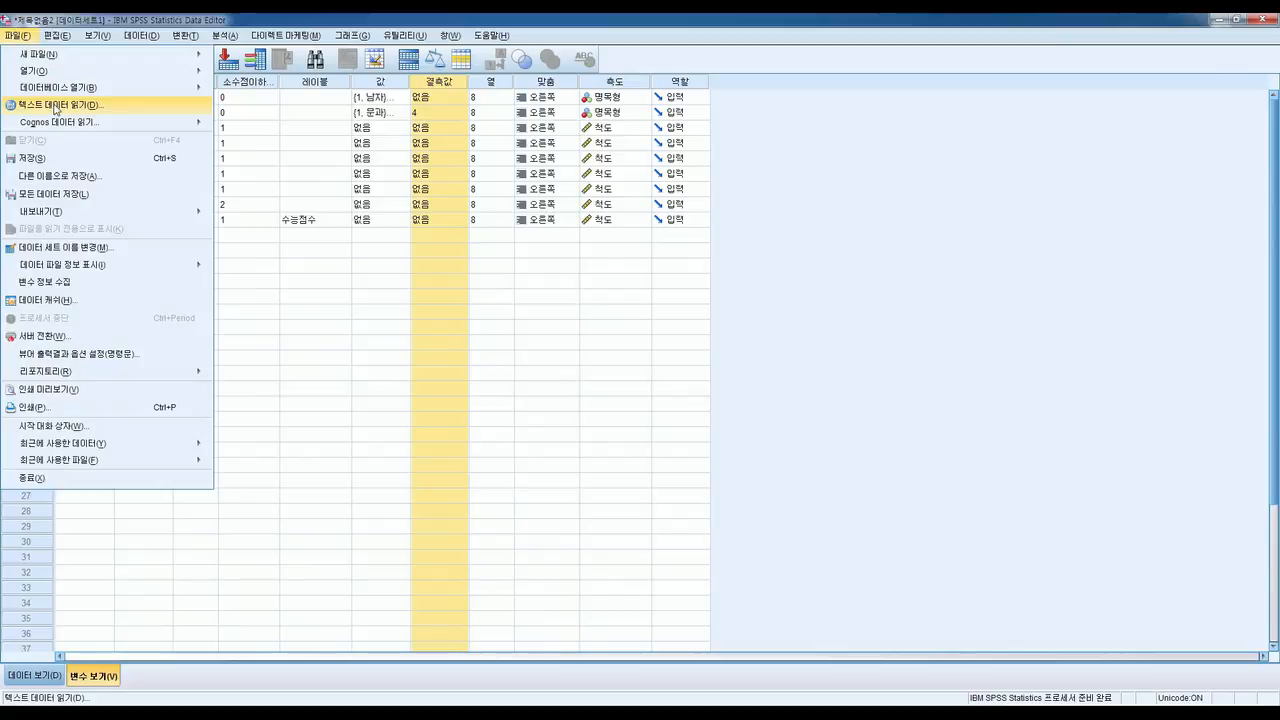
click(576, 380)
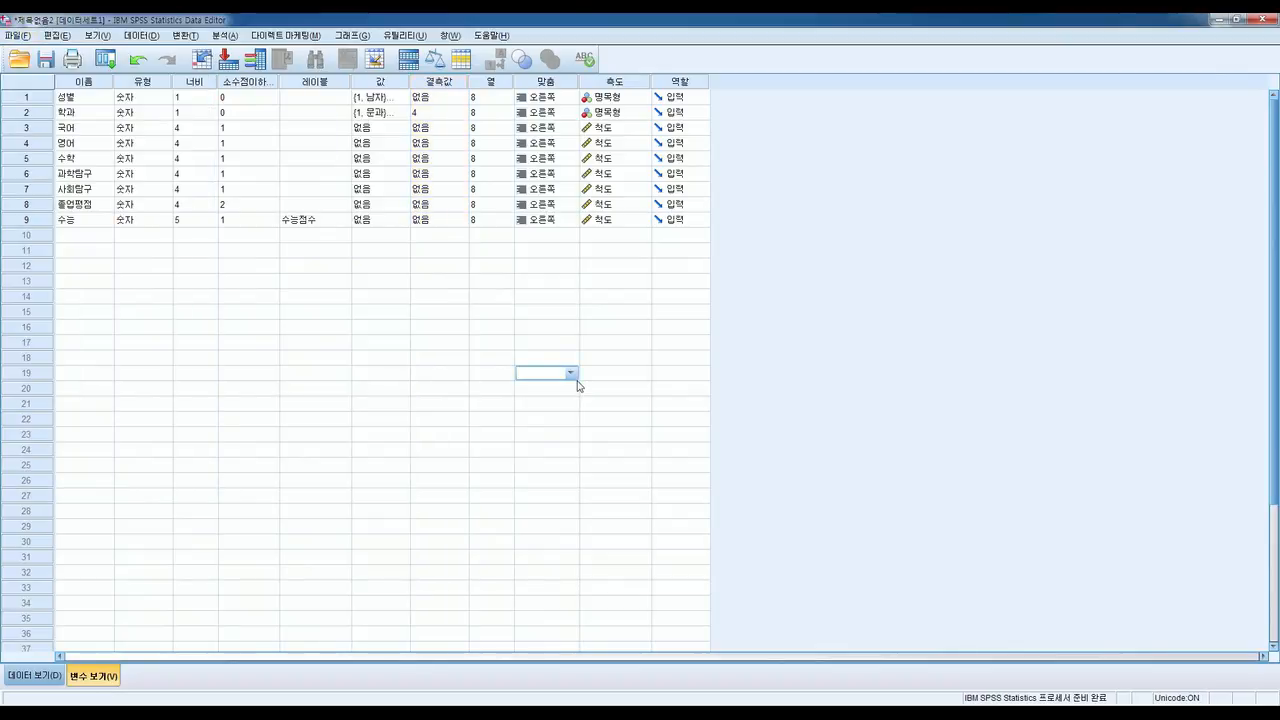